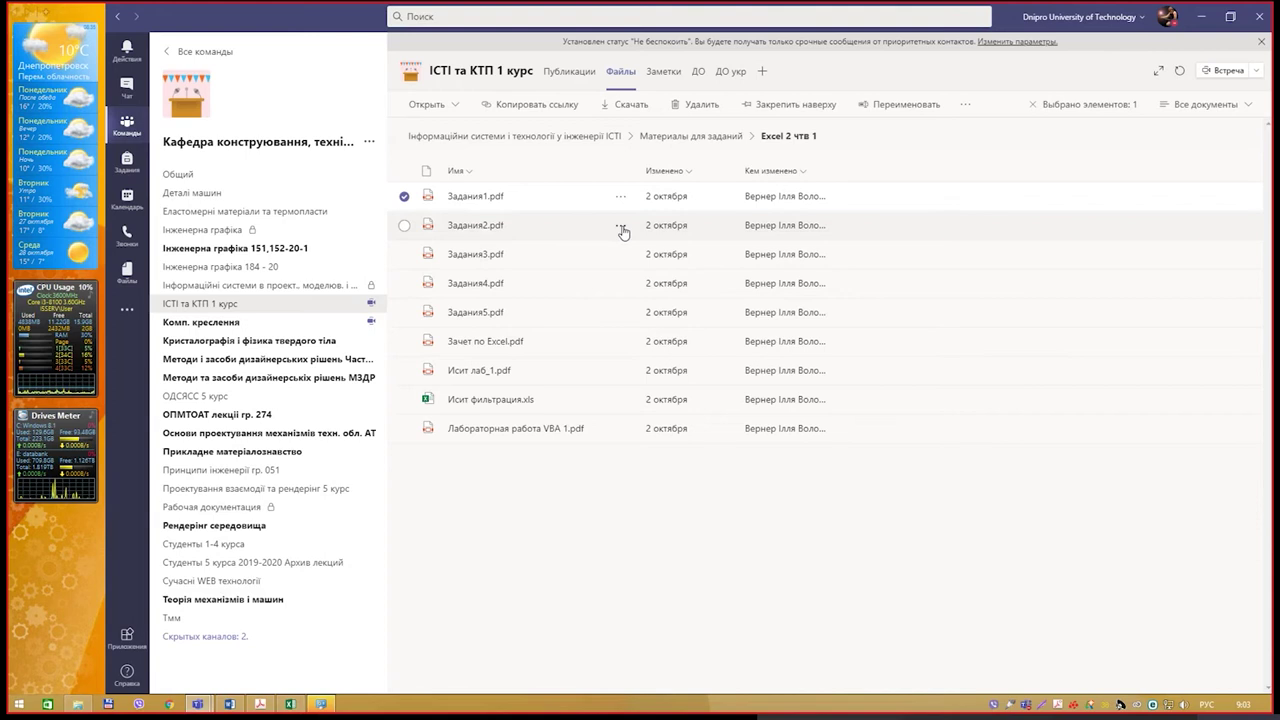
# Download Задания2.pdf from the Excel 2 чтв 1 course files in Teams.
pyautogui.click(620, 226)
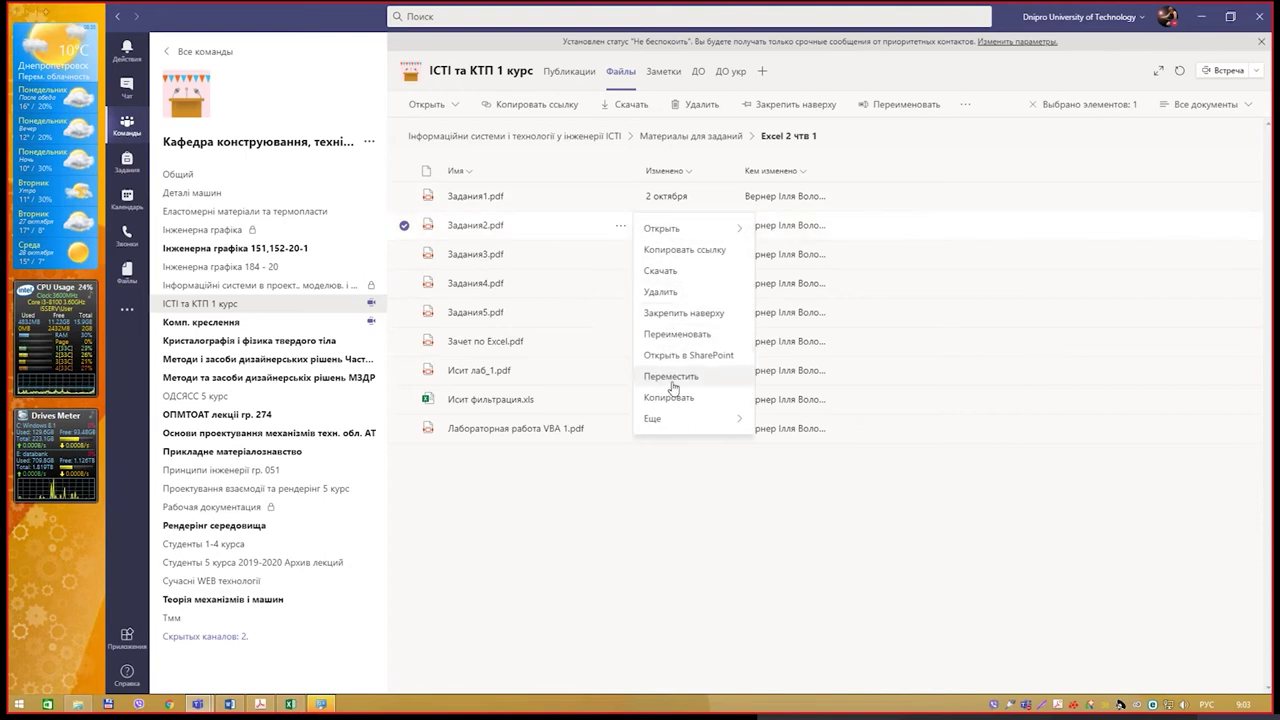
pyautogui.click(686, 275)
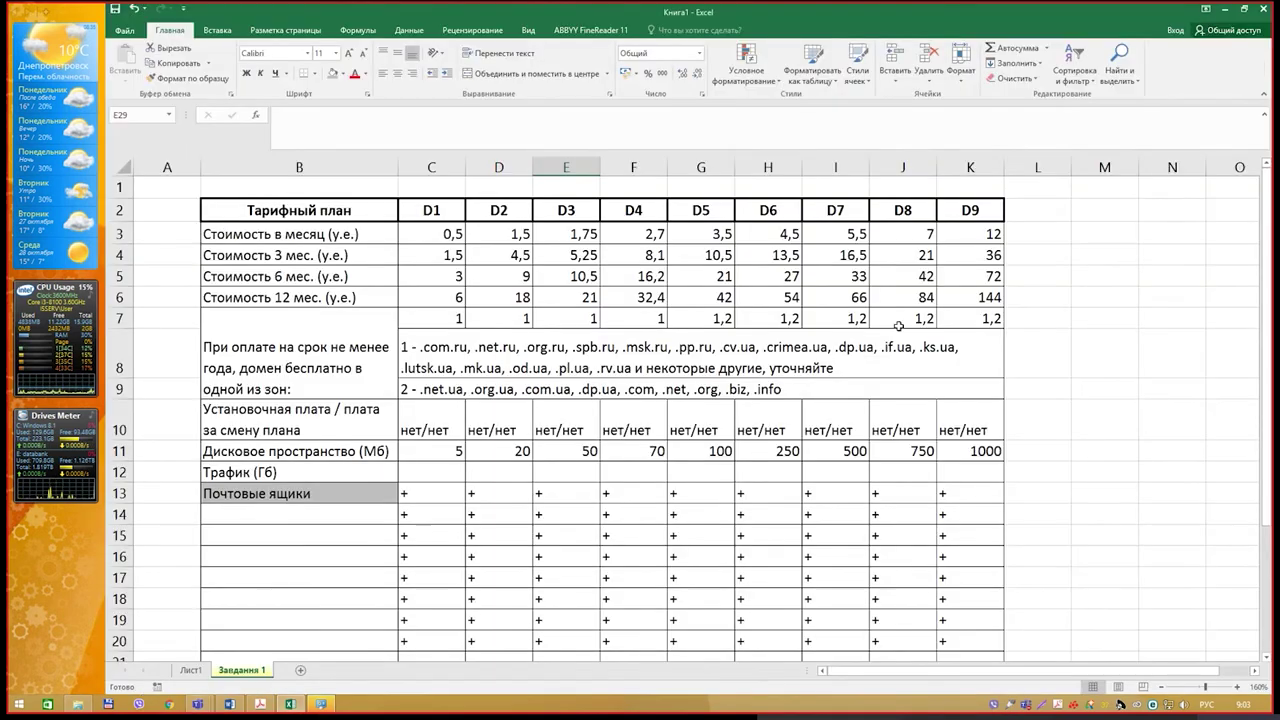
# Open the downloaded Задания2.pdf from the Downloads folder in Acrobat.
pyautogui.click(78, 704)
pyautogui.click(563, 540)
pyautogui.doubleClick(563, 535)
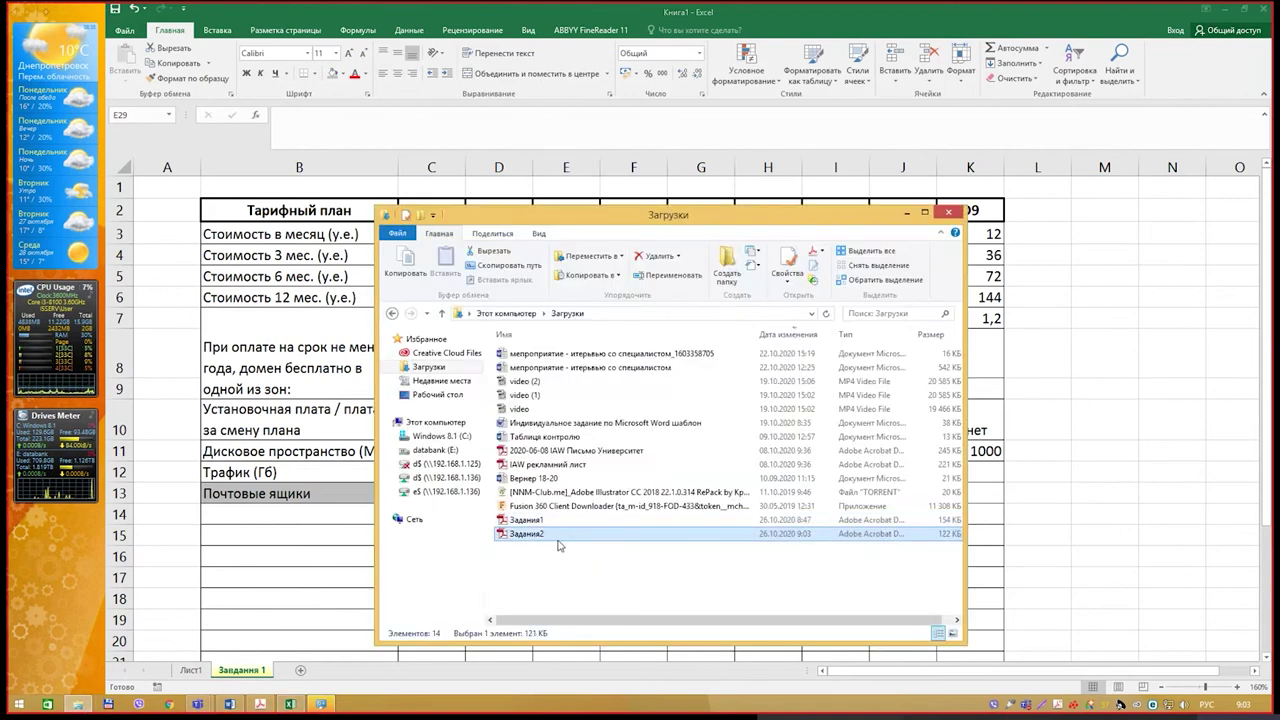
# Scroll through the PDF's function value table and the two reference charts.
pyautogui.scroll(-3, 777, 331)
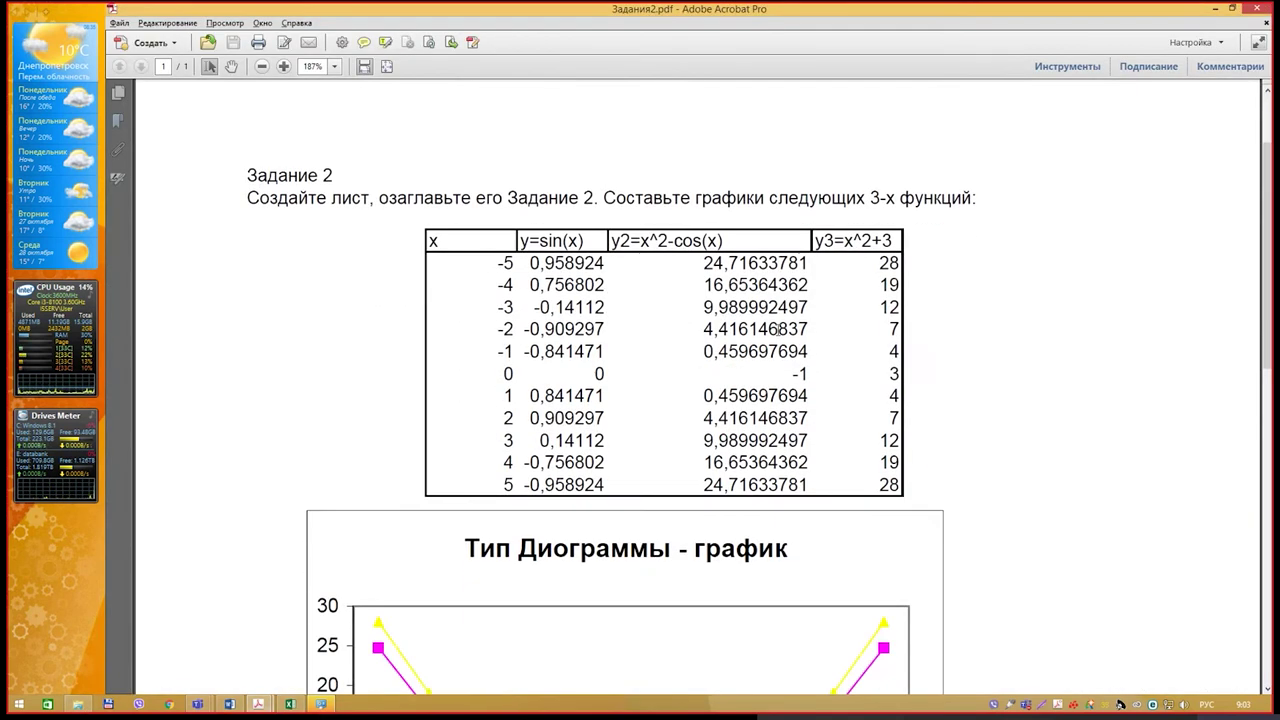
pyautogui.scroll(-3, 776, 334)
pyautogui.scroll(-5, 775, 337)
pyautogui.scroll(-5, 773, 338)
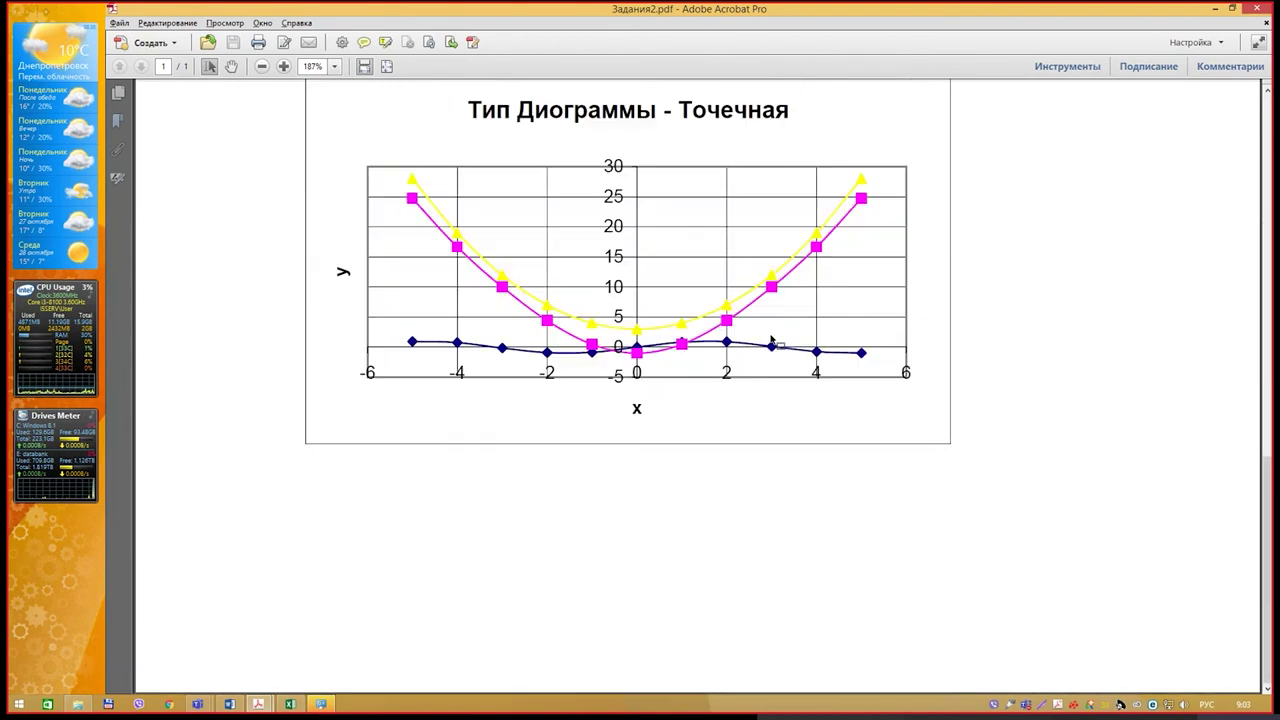
pyautogui.scroll(3, 771, 341)
pyautogui.scroll(4, 771, 339)
pyautogui.scroll(2, 771, 337)
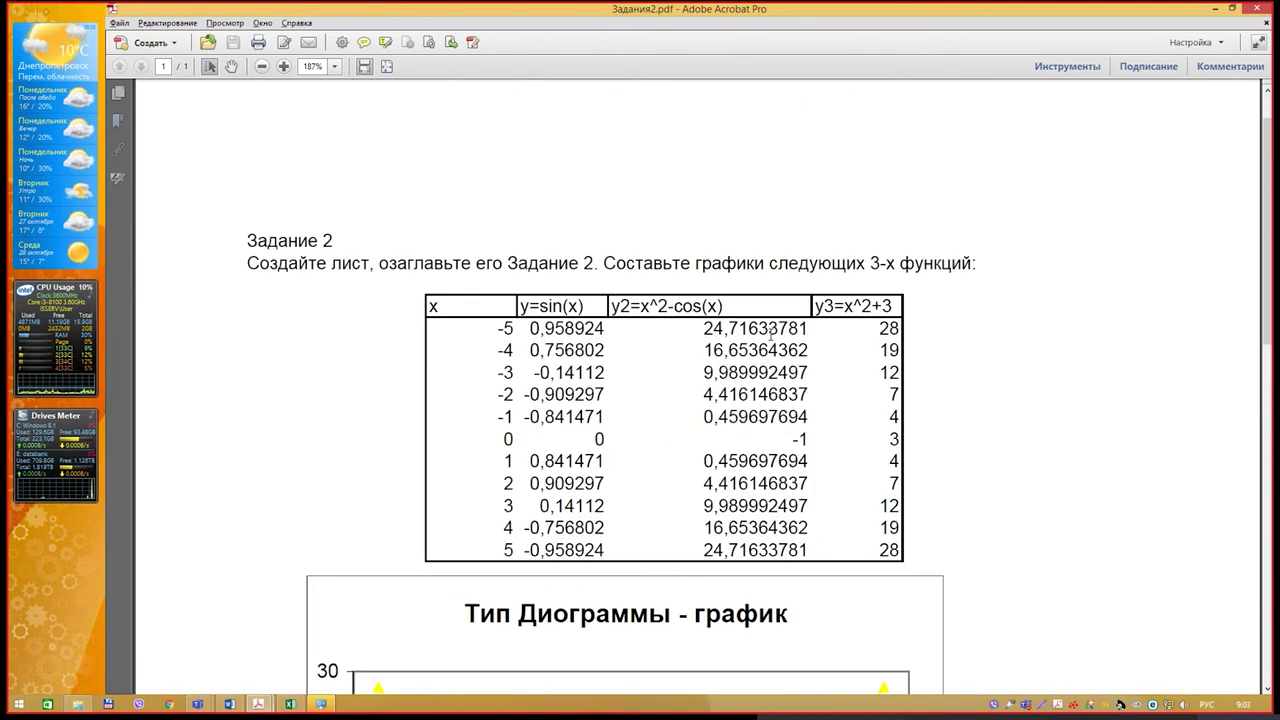
pyautogui.scroll(1, 771, 335)
pyautogui.scroll(-2, 771, 335)
pyautogui.scroll(-1, 772, 334)
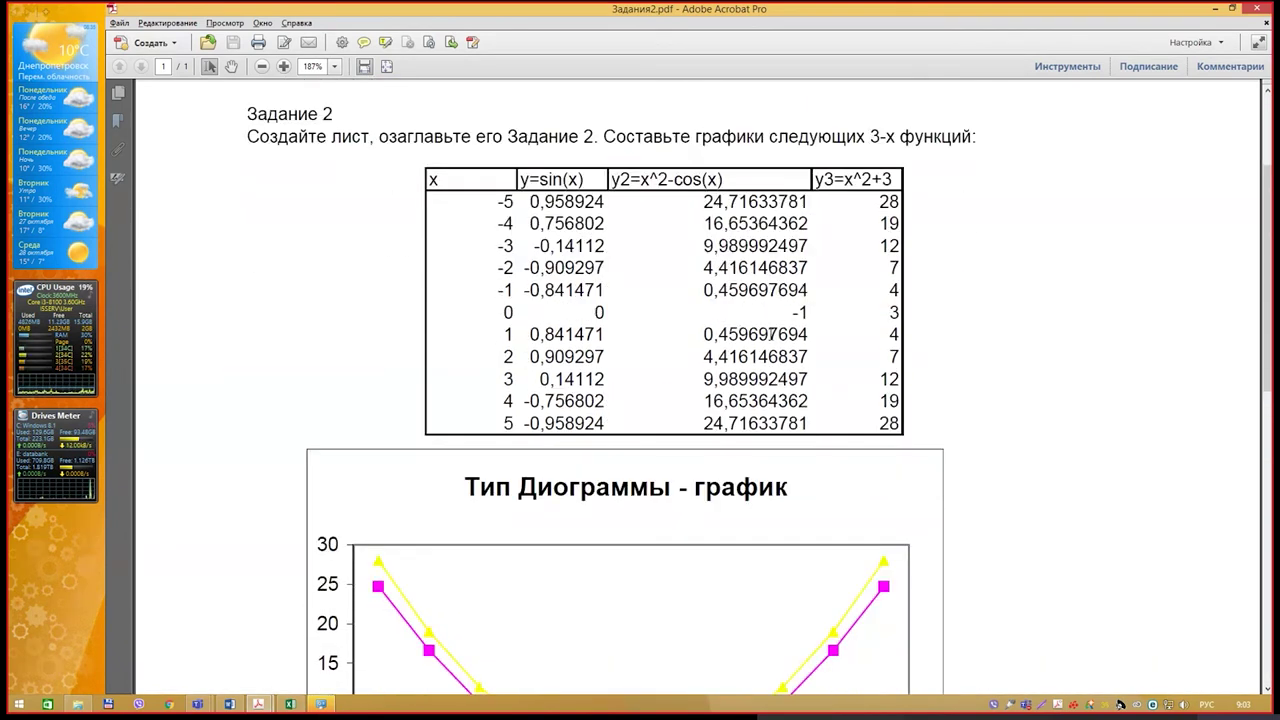
pyautogui.scroll(-1, 771, 333)
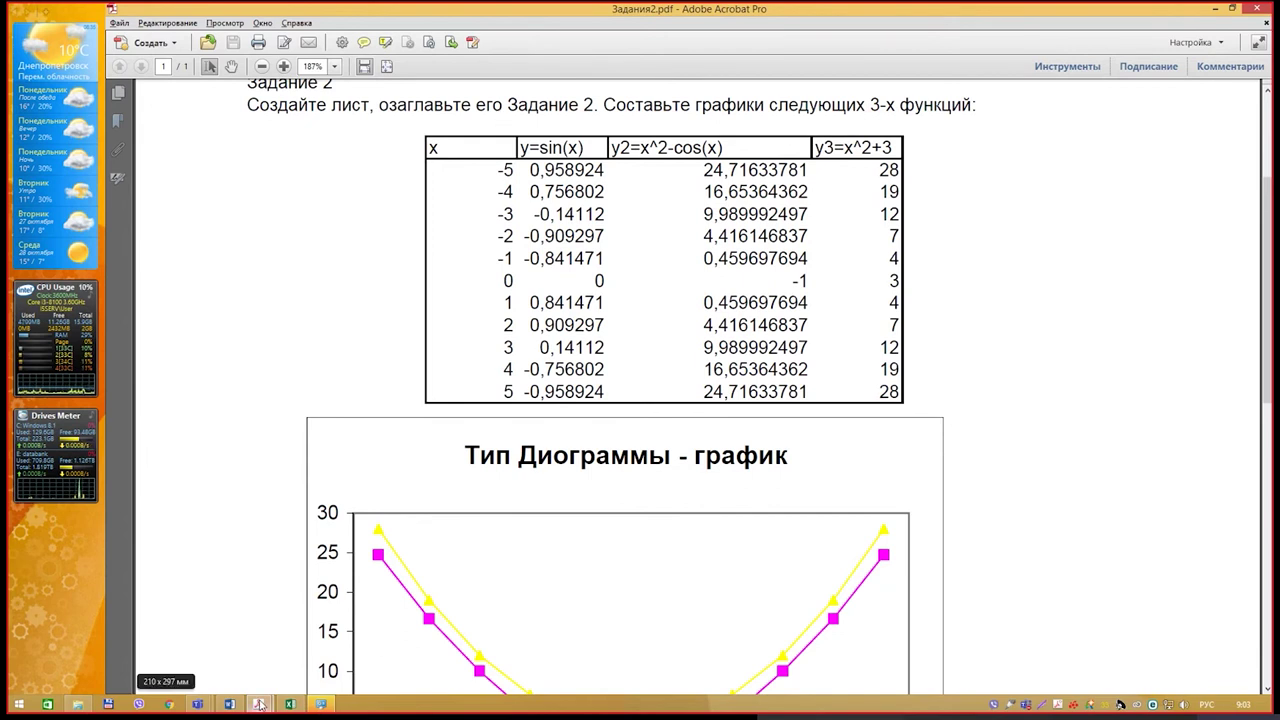
# Add a new sheet to the workbook and name it 'Завдання 2'.
pyautogui.click(298, 705)
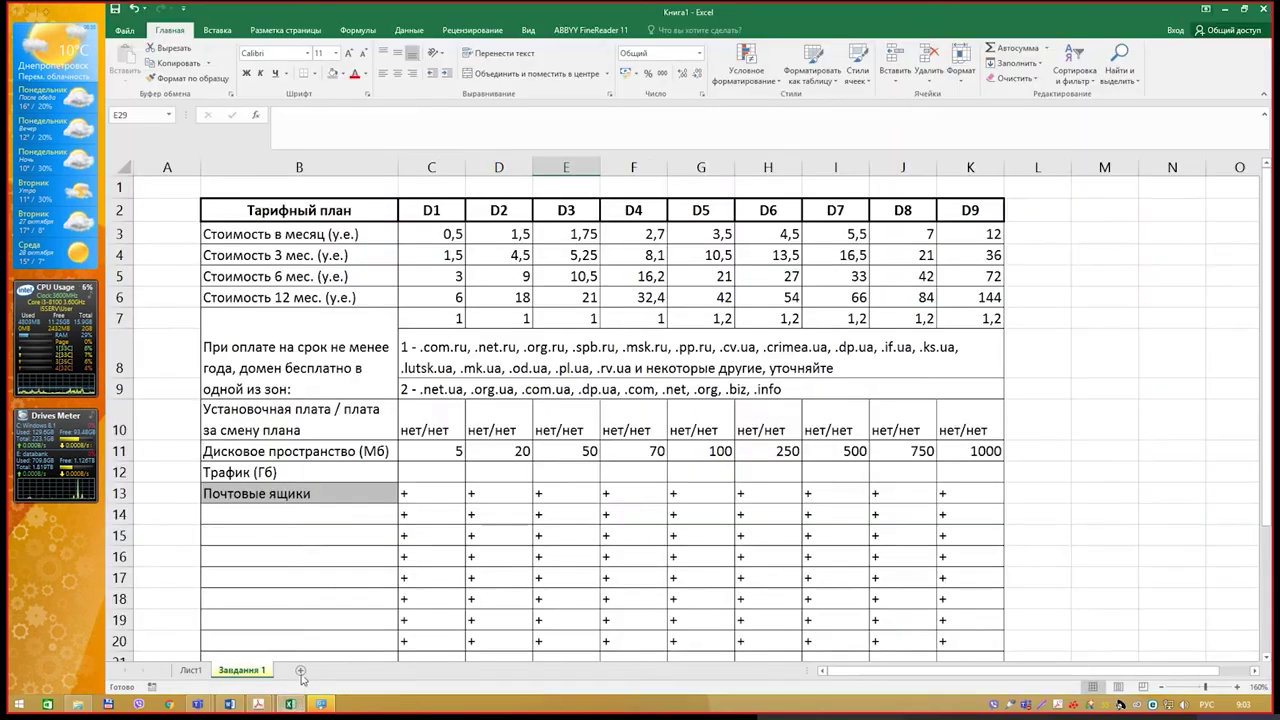
pyautogui.click(297, 670)
pyautogui.doubleClick(298, 672)
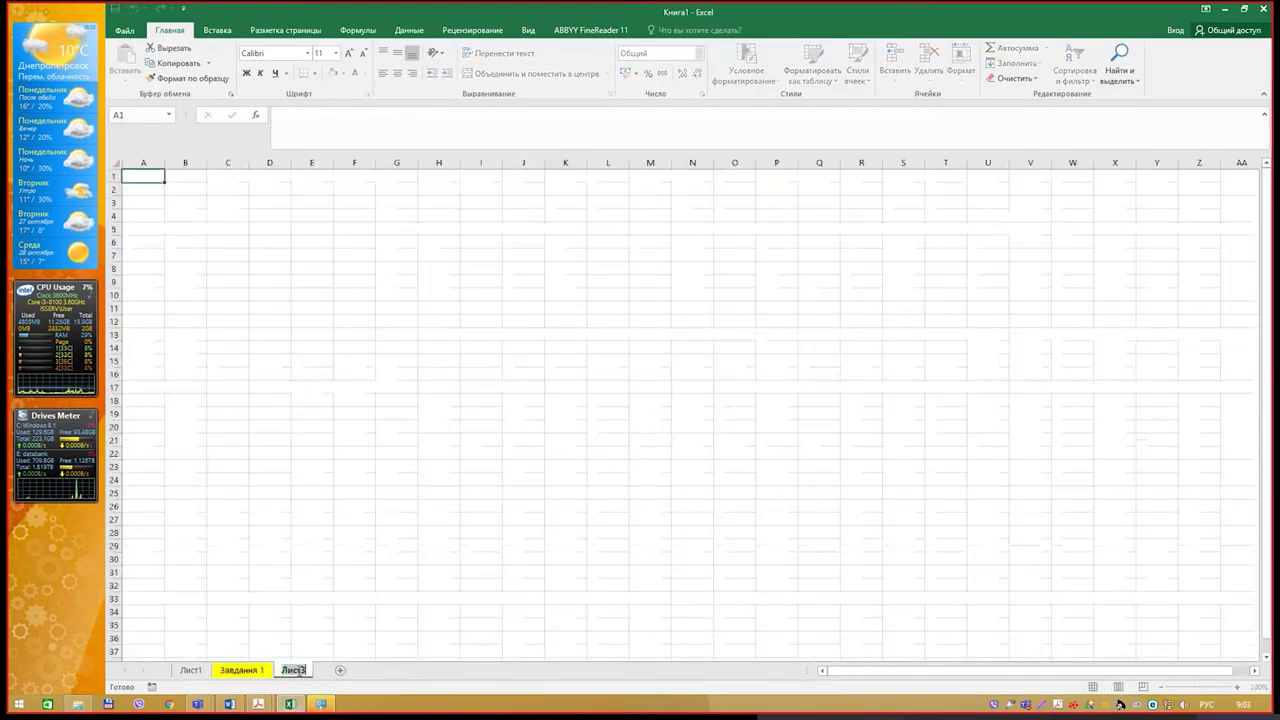
pyautogui.write('Завда')
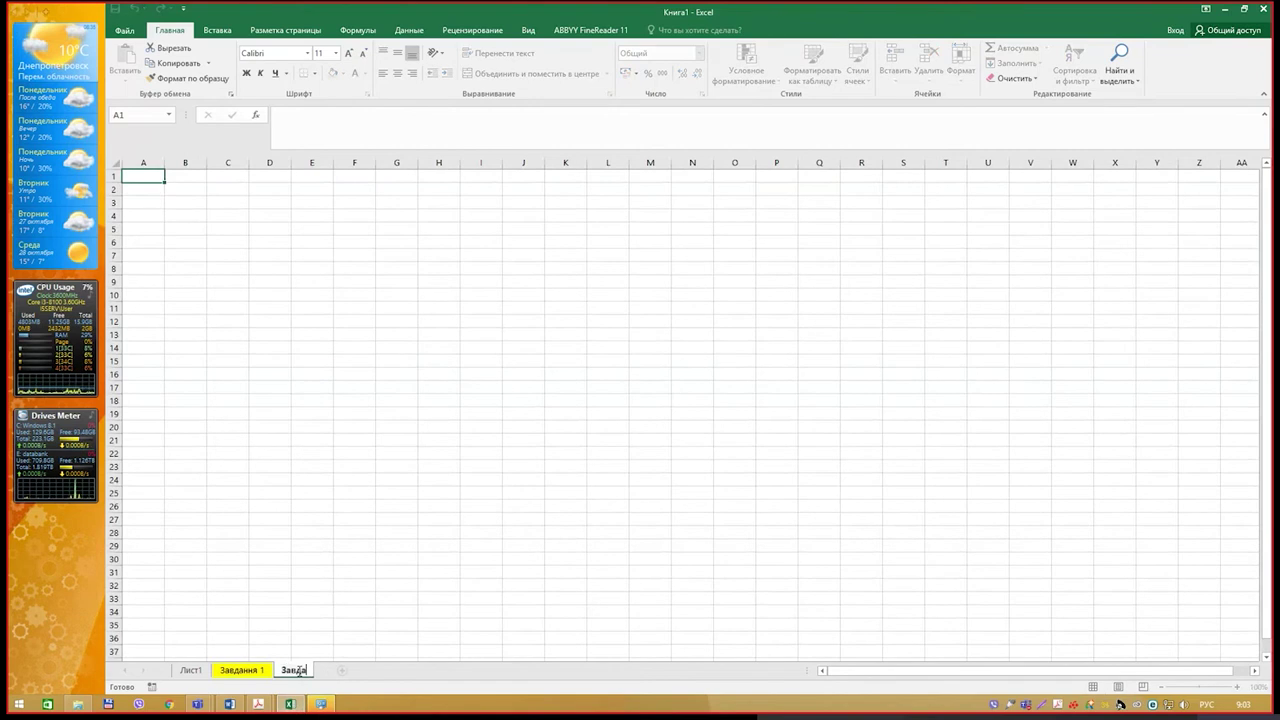
pyautogui.write('ння 2')
pyautogui.press('Return')
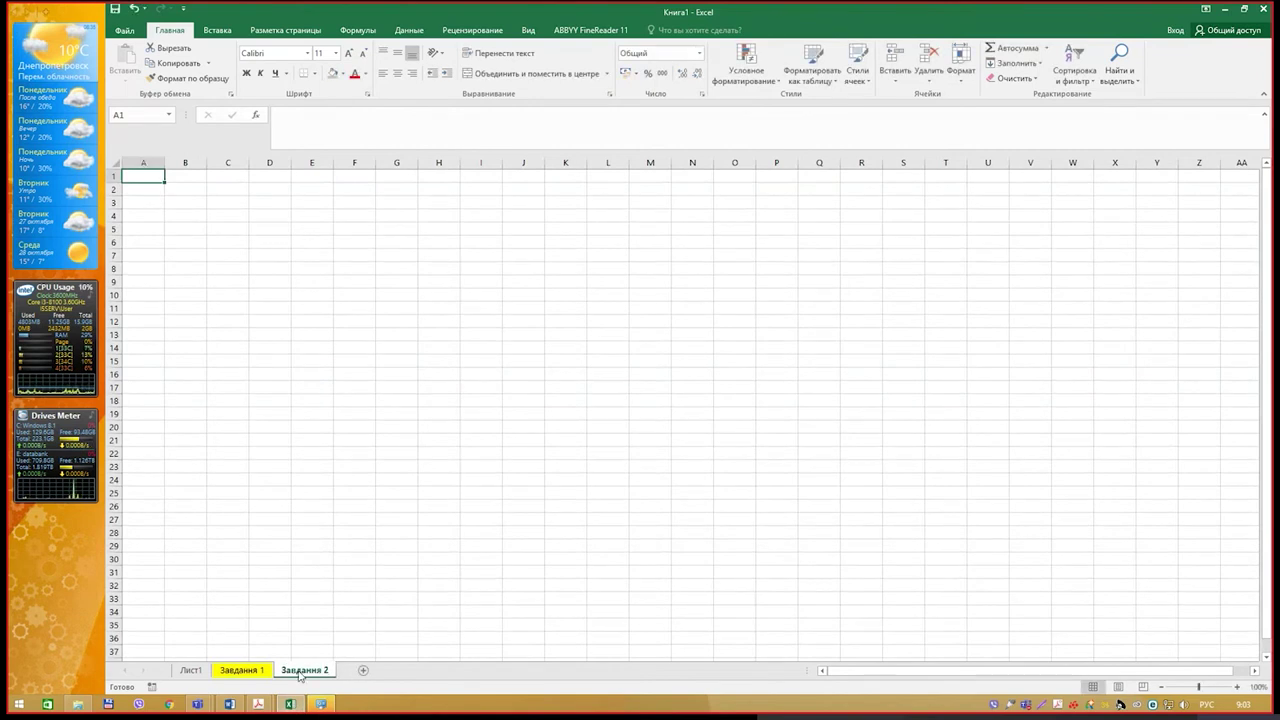
# Enter header 'x' in D5 and paste 'y=sin(x)' from the PDF into E5.
pyautogui.hotkey('alt', 'Tab')
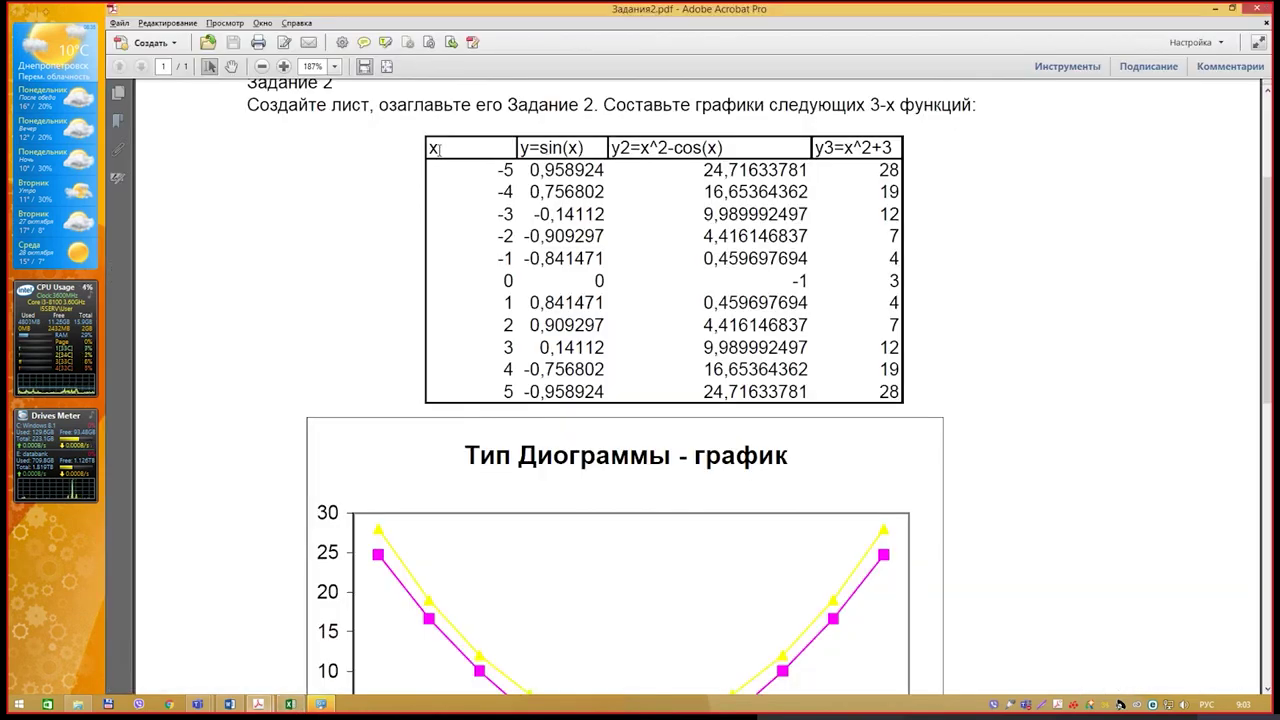
pyautogui.moveTo(595, 148)
pyautogui.mouseDown()
pyautogui.moveTo(500, 170)
pyautogui.moveTo(583, 148)
pyautogui.mouseUp()
pyautogui.hotkey('ctrl', 'c')
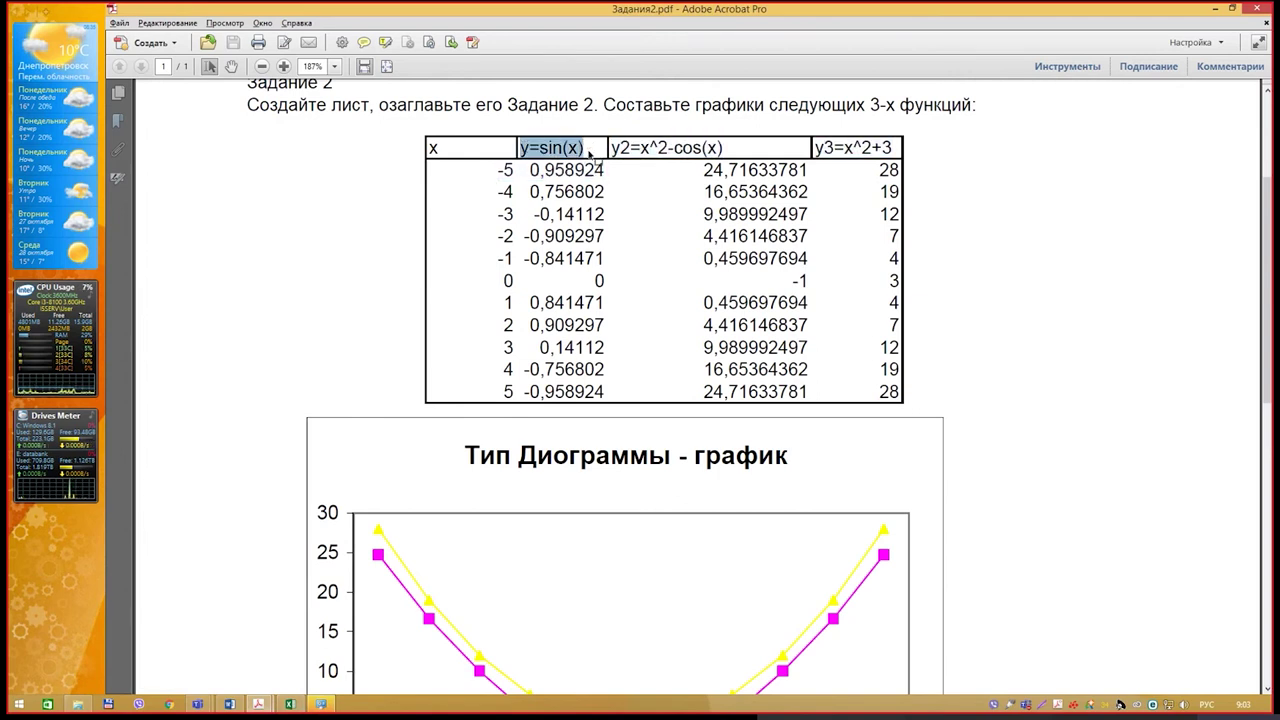
pyautogui.hotkey('alt', 'Tab')
pyautogui.click(266, 229)
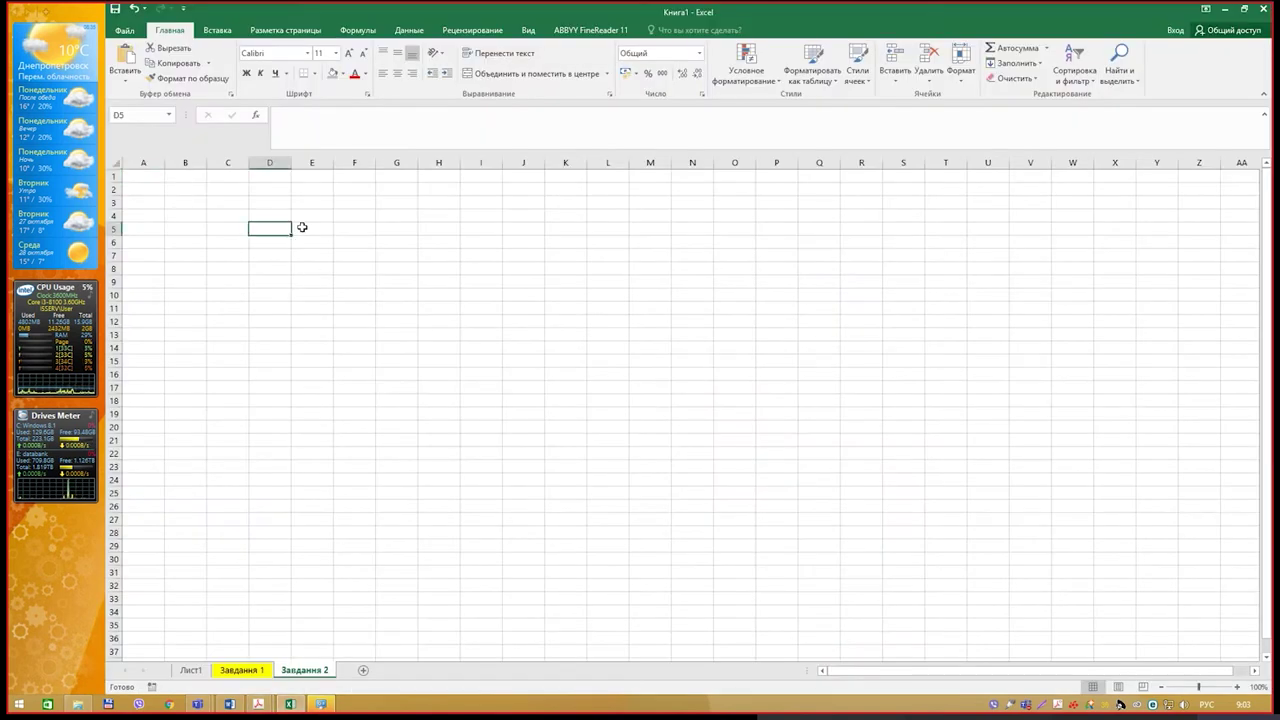
pyautogui.write('ч')
pyautogui.doubleClick(303, 228)
pyautogui.press('Escape')
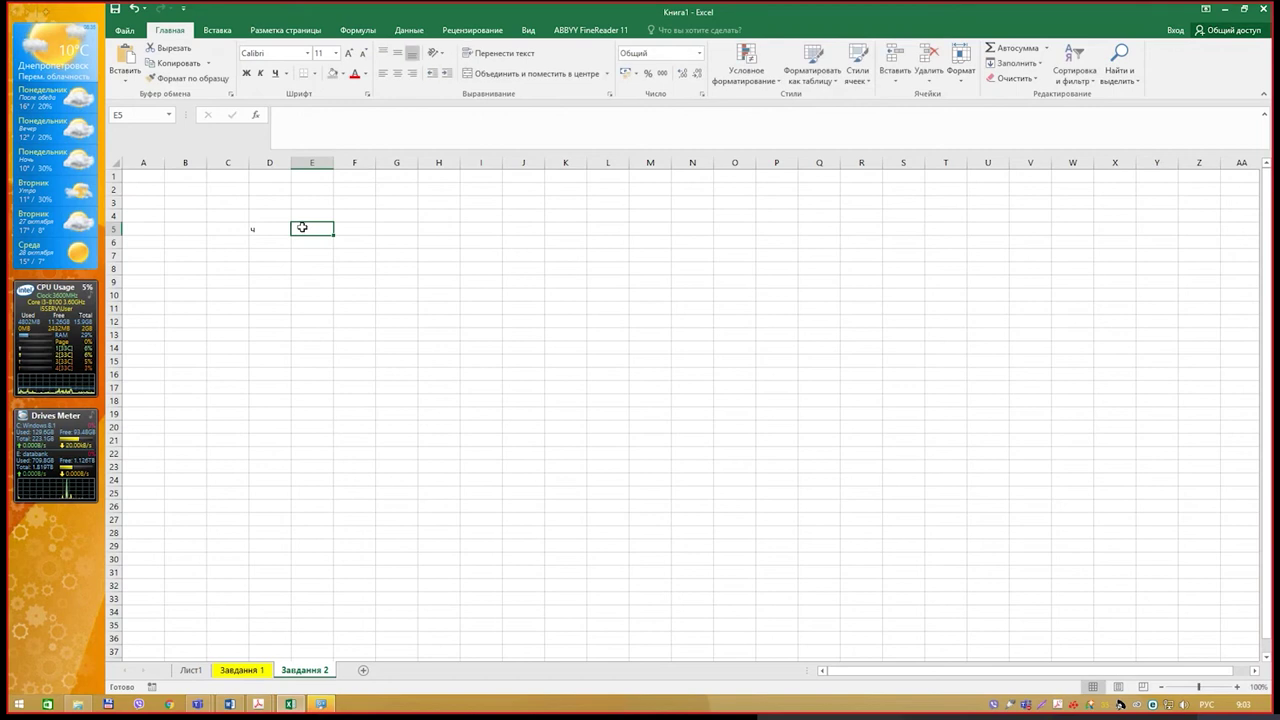
pyautogui.press('Left')
pyautogui.hotkey('alt', 'shift')
pyautogui.write('x')
pyautogui.click(302, 228)
pyautogui.hotkey('ctrl', 'v')
pyautogui.press('Right')
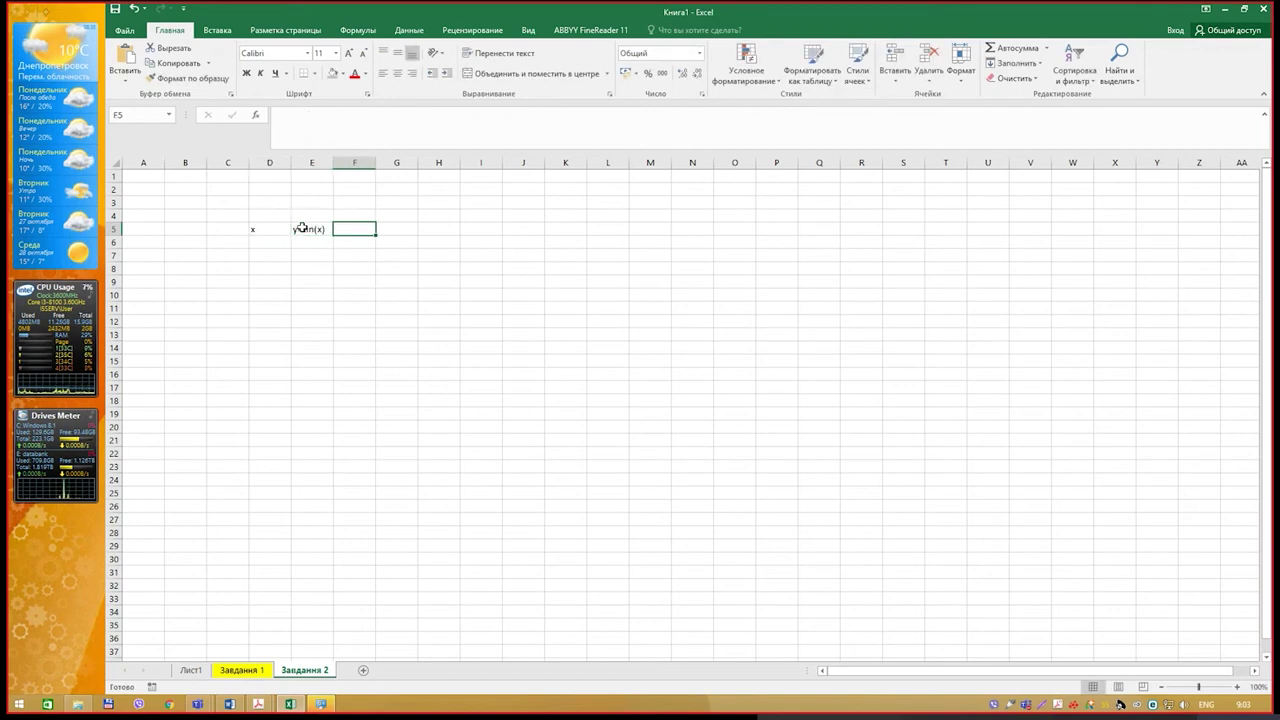
# Copy the 'y2=x^2-cos(x)' header from the PDF into F5.
pyautogui.hotkey('alt', 'Tab')
pyautogui.click(753, 153)
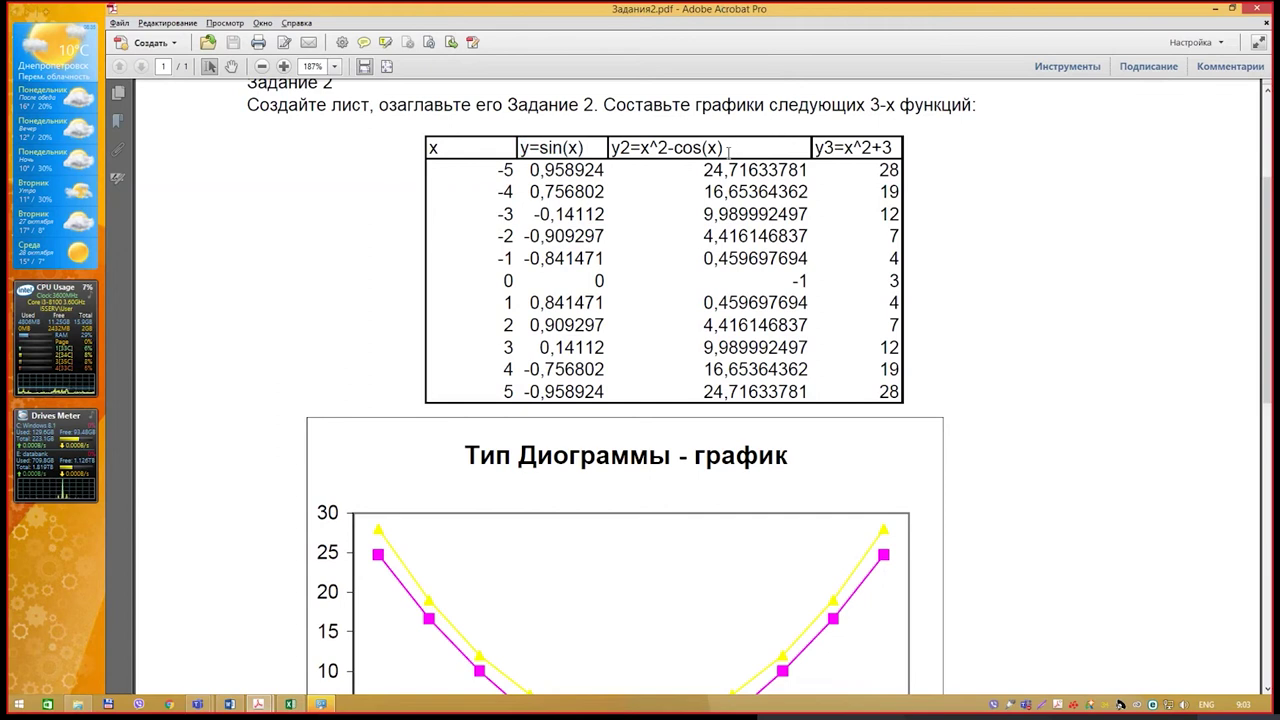
pyautogui.click(635, 148)
pyautogui.moveTo(614, 148); pyautogui.dragTo(722, 149)
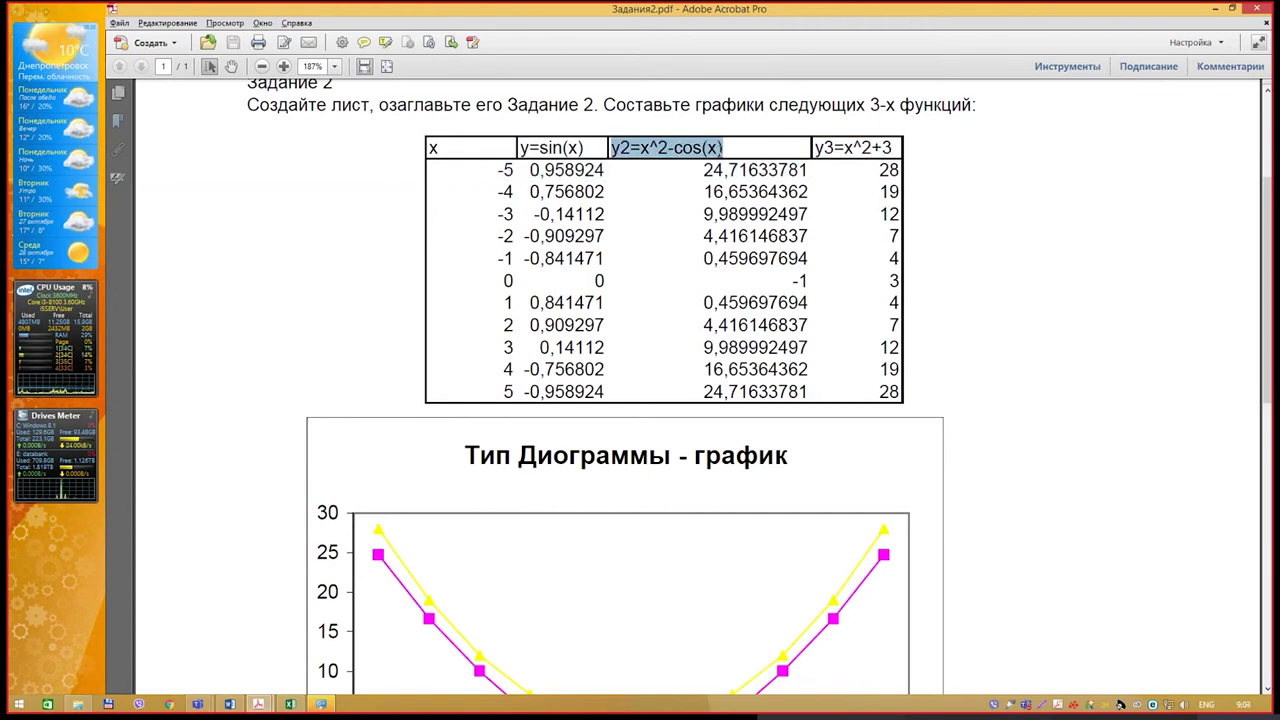
pyautogui.hotkey('ctrl', 'c')
pyautogui.hotkey('alt', 'Tab')
pyautogui.hotkey('ctrl', 'v')
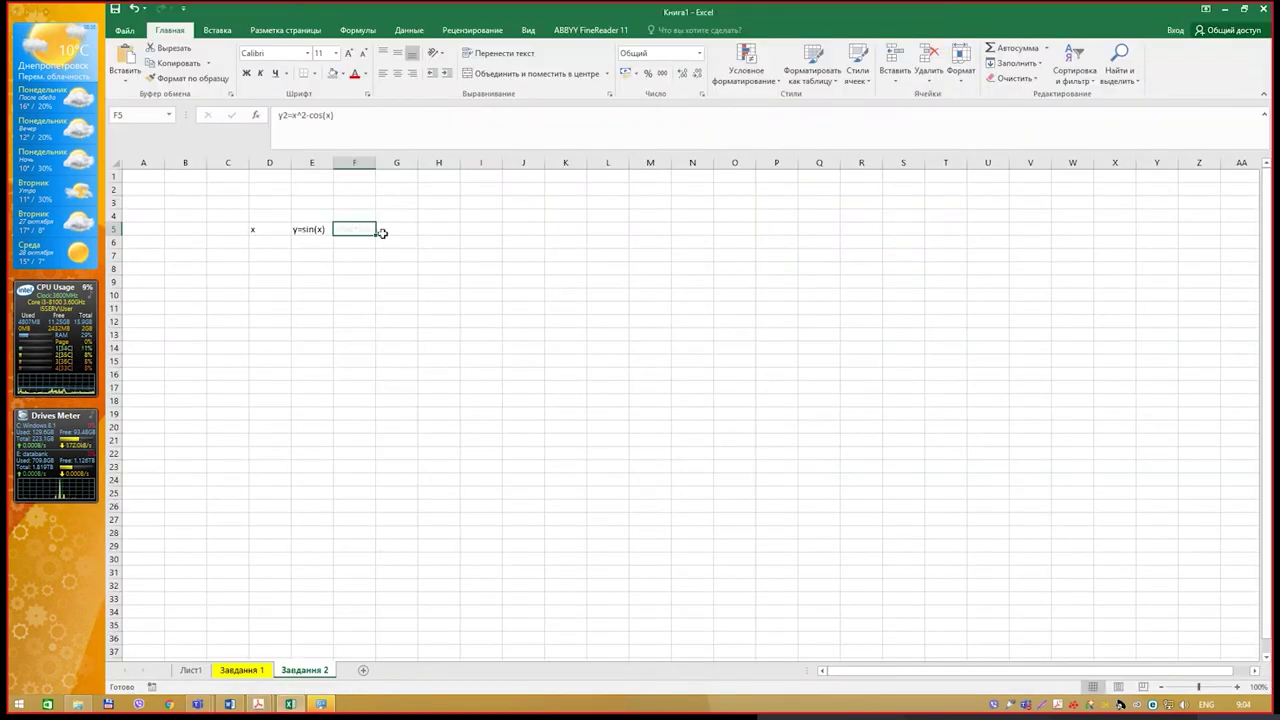
# Copy the 'y3=x^2+3' header from the PDF into G5.
pyautogui.hotkey('alt', 'Tab')
pyautogui.moveTo(816, 148); pyautogui.dragTo(893, 150)
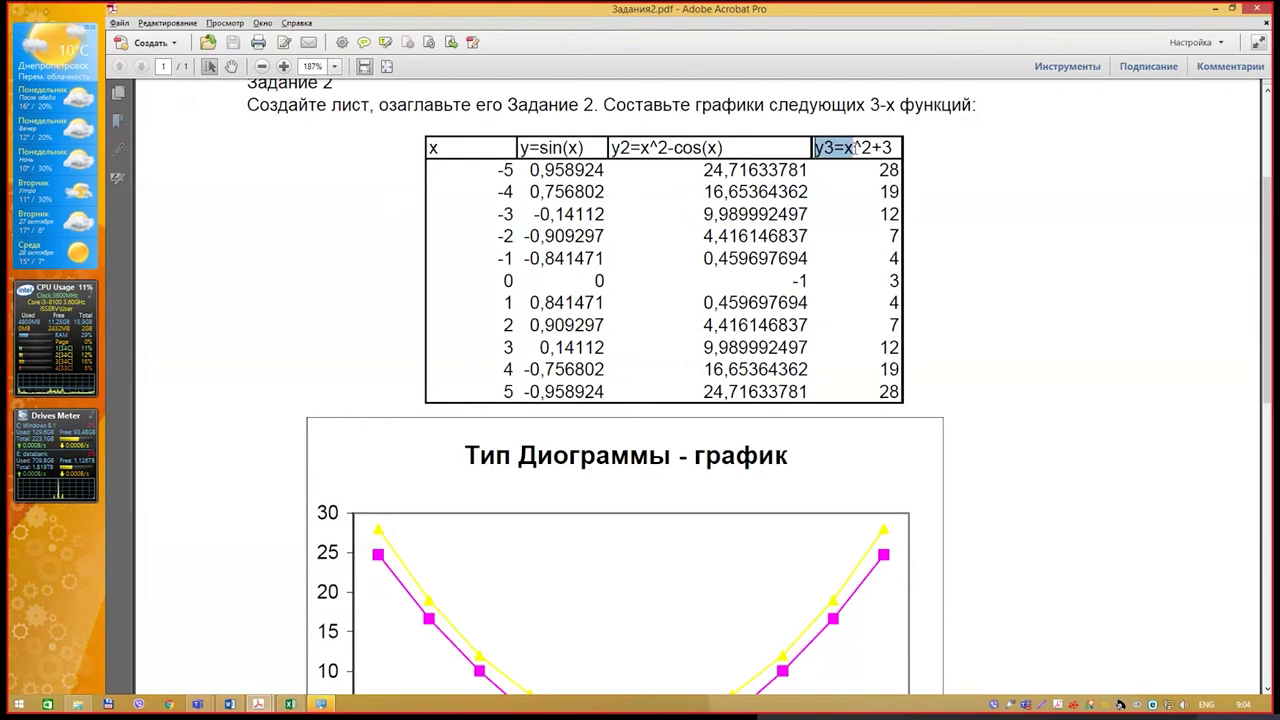
pyautogui.hotkey('ctrl', 'c')
pyautogui.hotkey('alt', 'Tab')
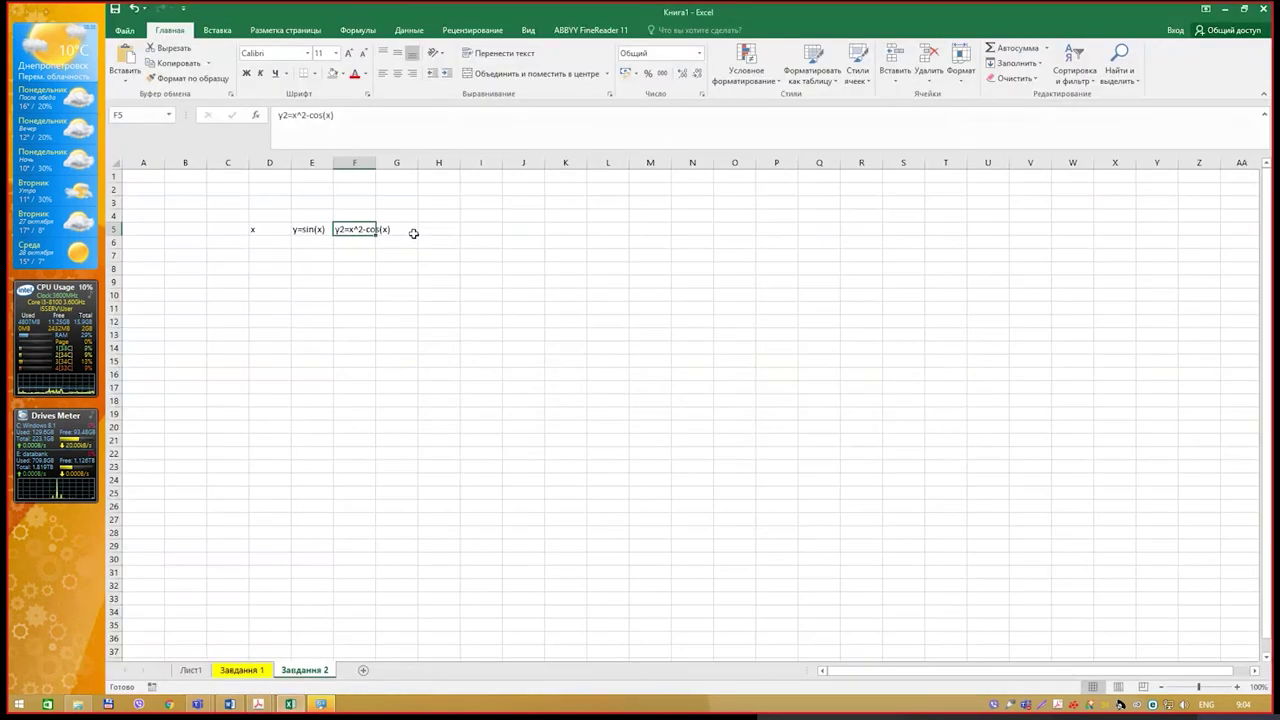
pyautogui.click(414, 233)
pyautogui.hotkey('ctrl', 'v')
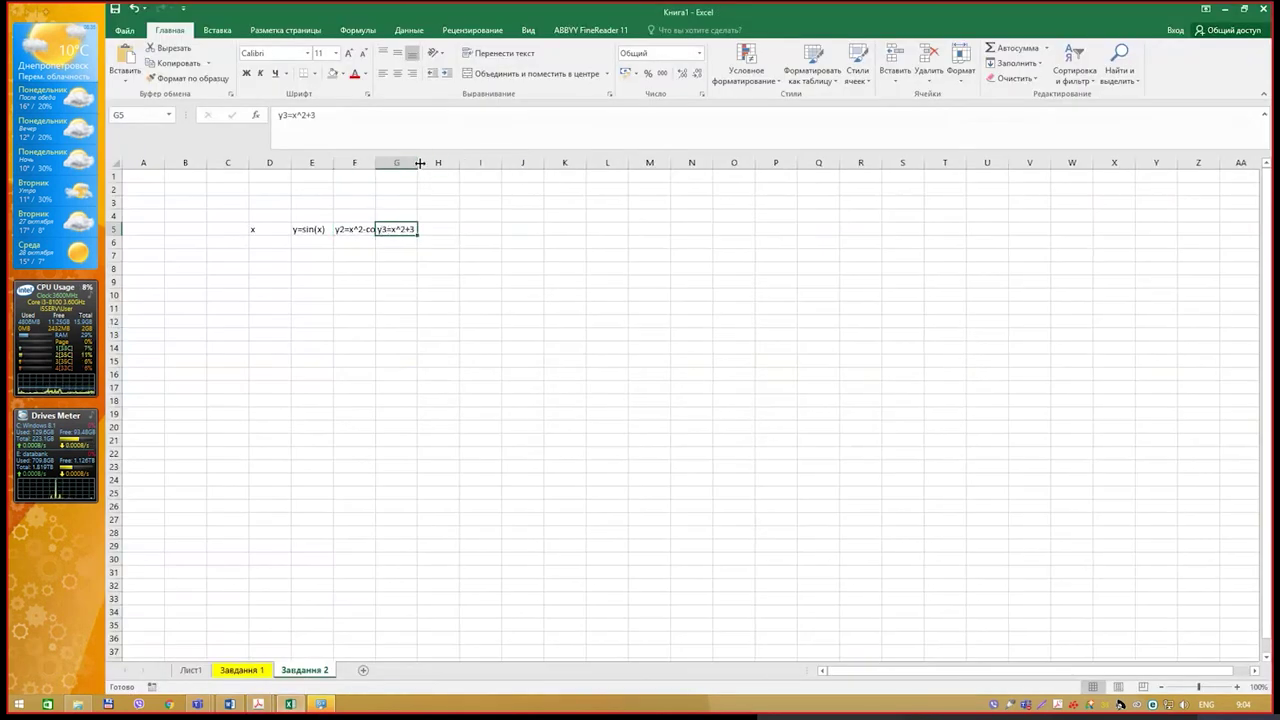
# Widen columns E, F and G to fit their headers.
pyautogui.doubleClick(376, 163)
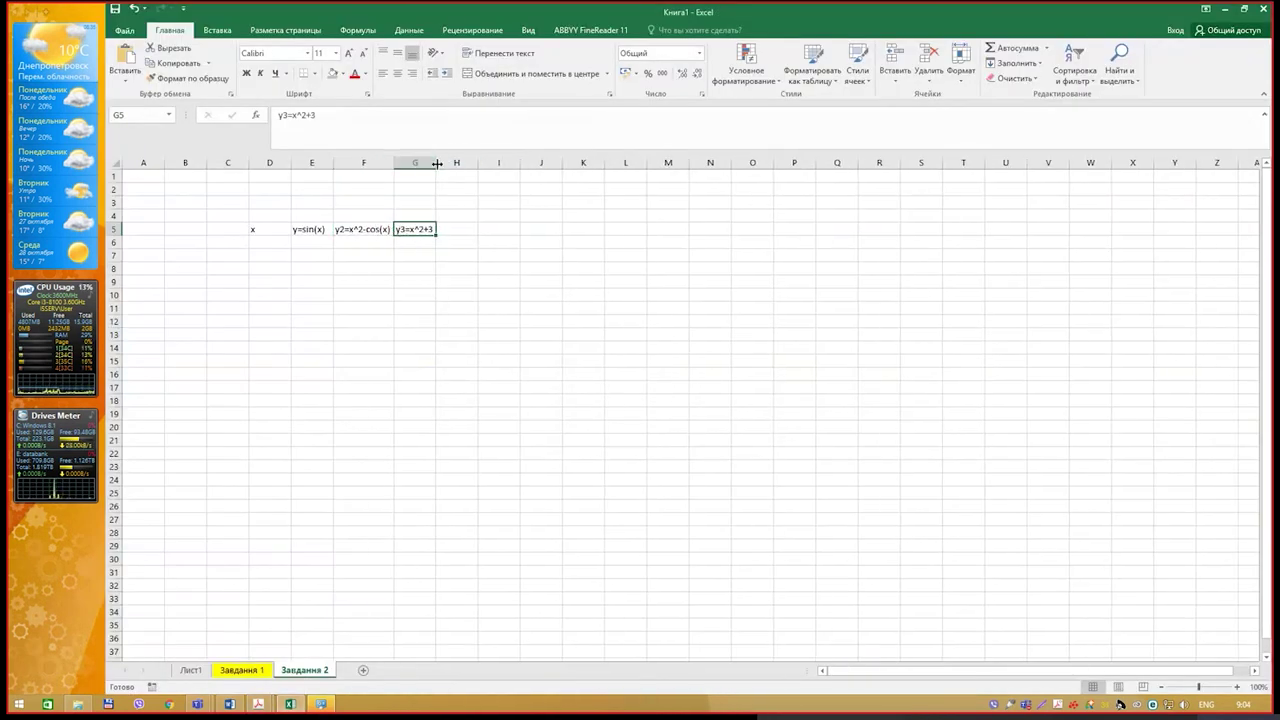
pyautogui.moveTo(437, 163)
pyautogui.mouseDown()
pyautogui.moveTo(468, 163)
pyautogui.moveTo(397, 163)
pyautogui.moveTo(411, 163)
pyautogui.mouseUp()
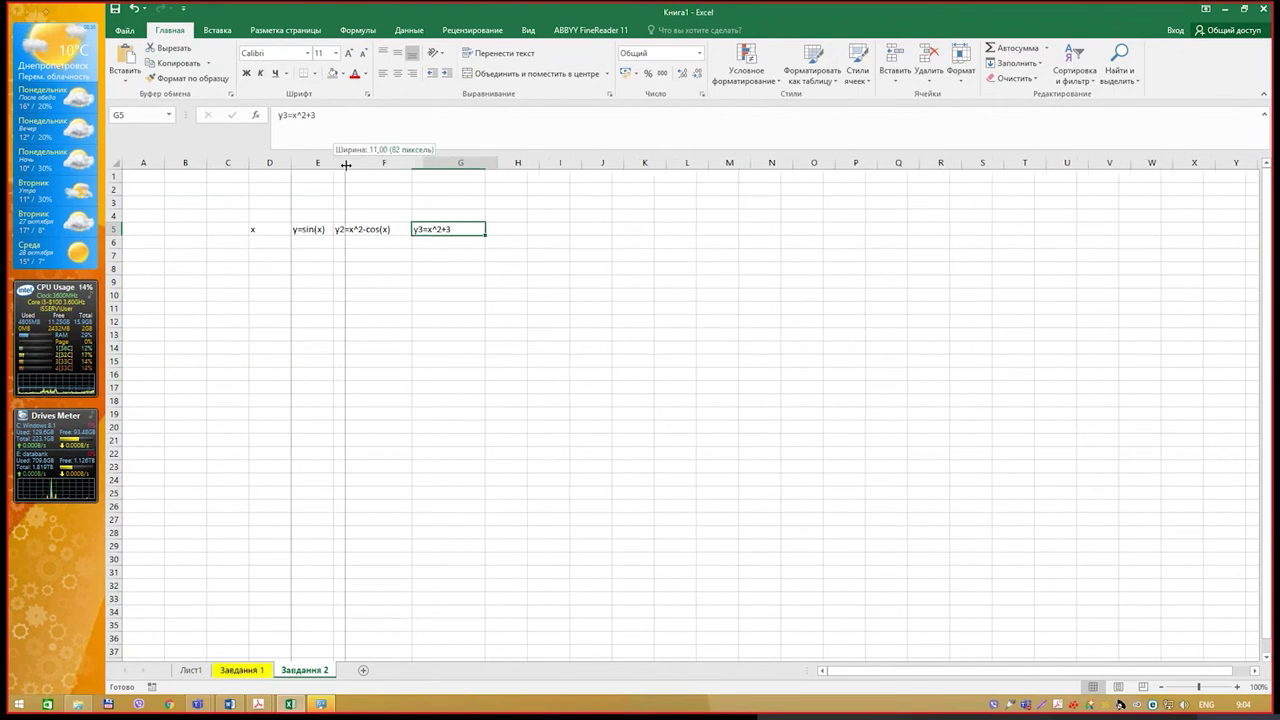
pyautogui.moveTo(333, 166); pyautogui.dragTo(349, 163)
pyautogui.click(285, 244)
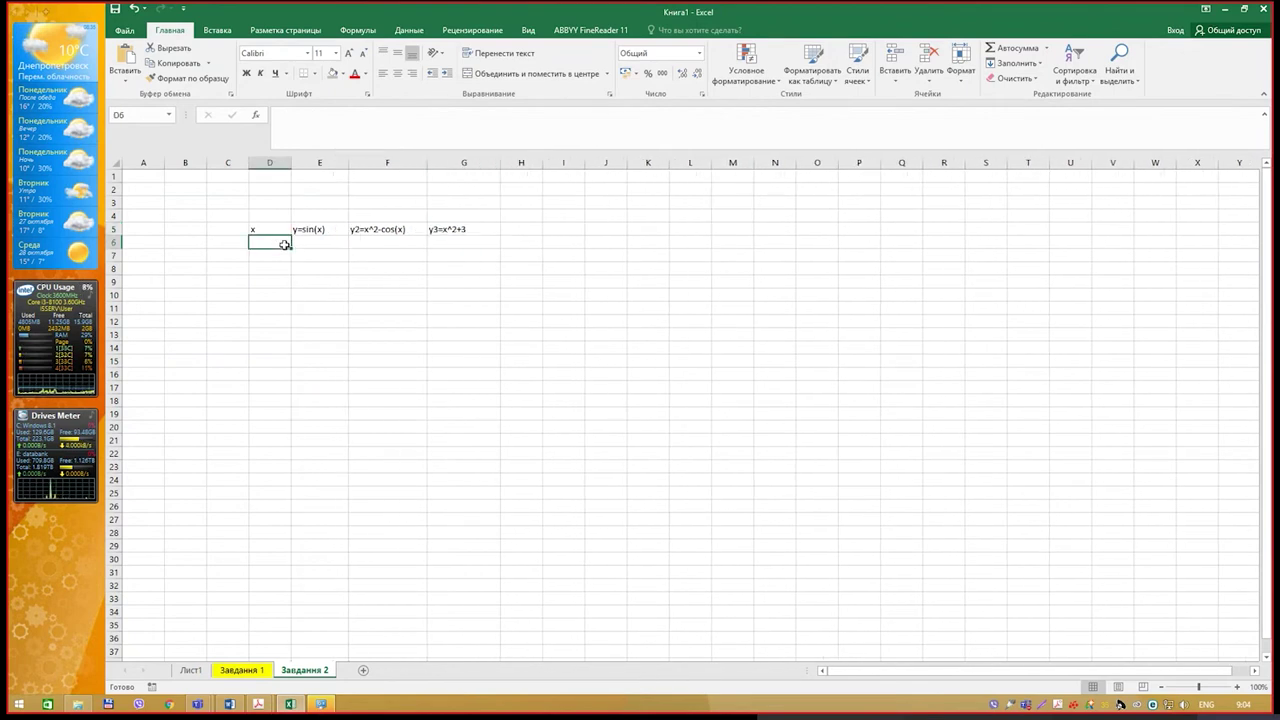
# Enter -5 as the first x value in D6.
pyautogui.hotkey('alt', 'Tab')
pyautogui.hotkey('alt', 'Tab')
pyautogui.write('-5')
pyautogui.press('Return')
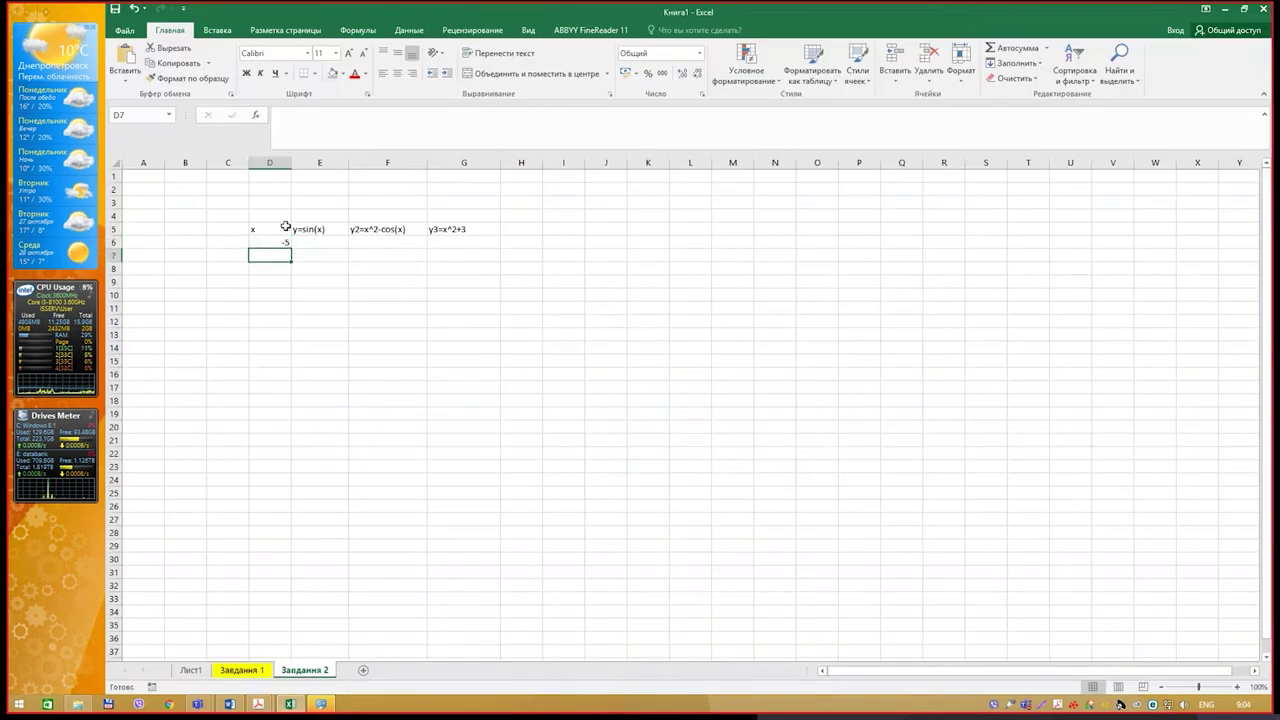
pyautogui.click(285, 229)
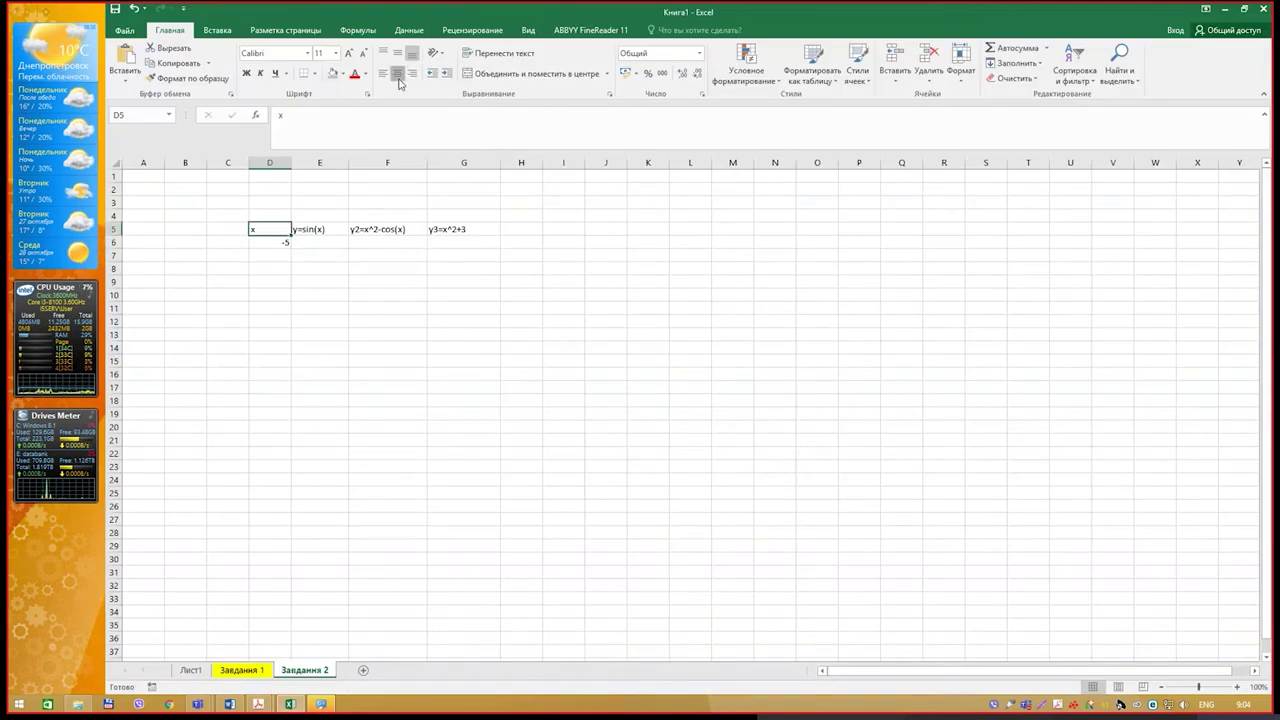
pyautogui.keyDown('ctrl'); pyautogui.scroll(2, 325, 272); pyautogui.keyUp('ctrl')
pyautogui.keyDown('ctrl'); pyautogui.scroll(3, 328, 279); pyautogui.keyUp('ctrl')
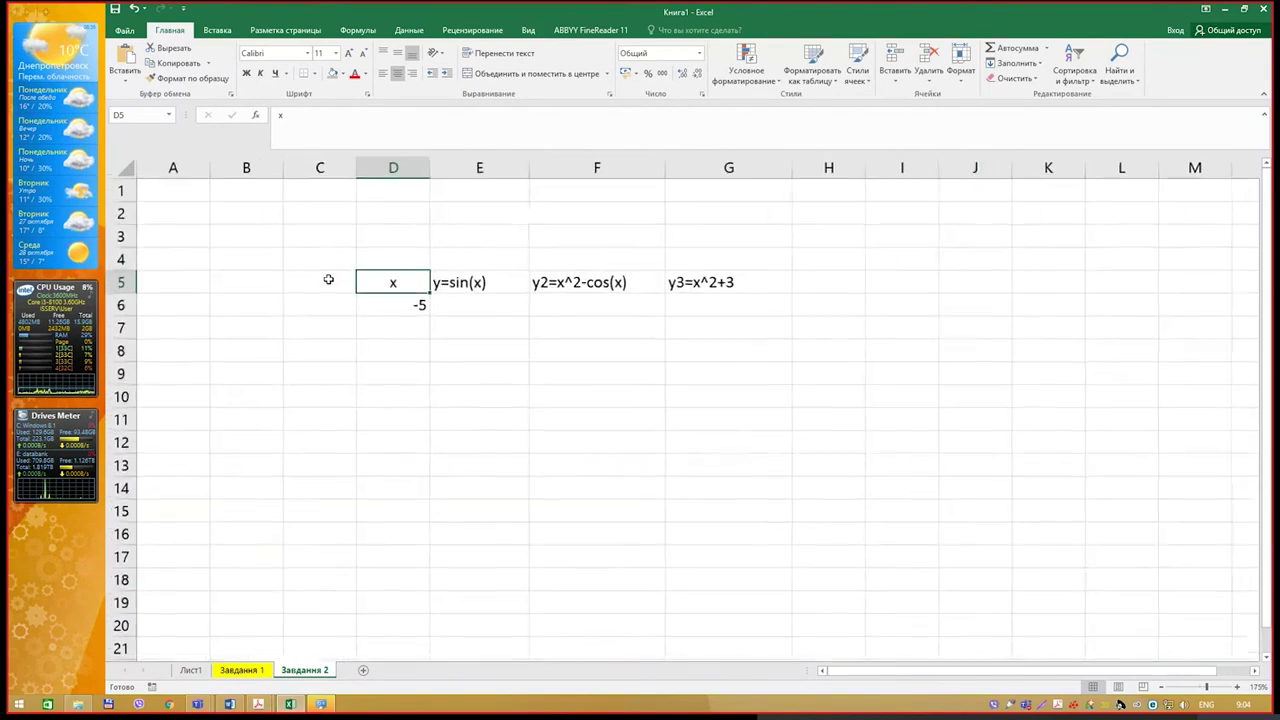
pyautogui.press('Right')
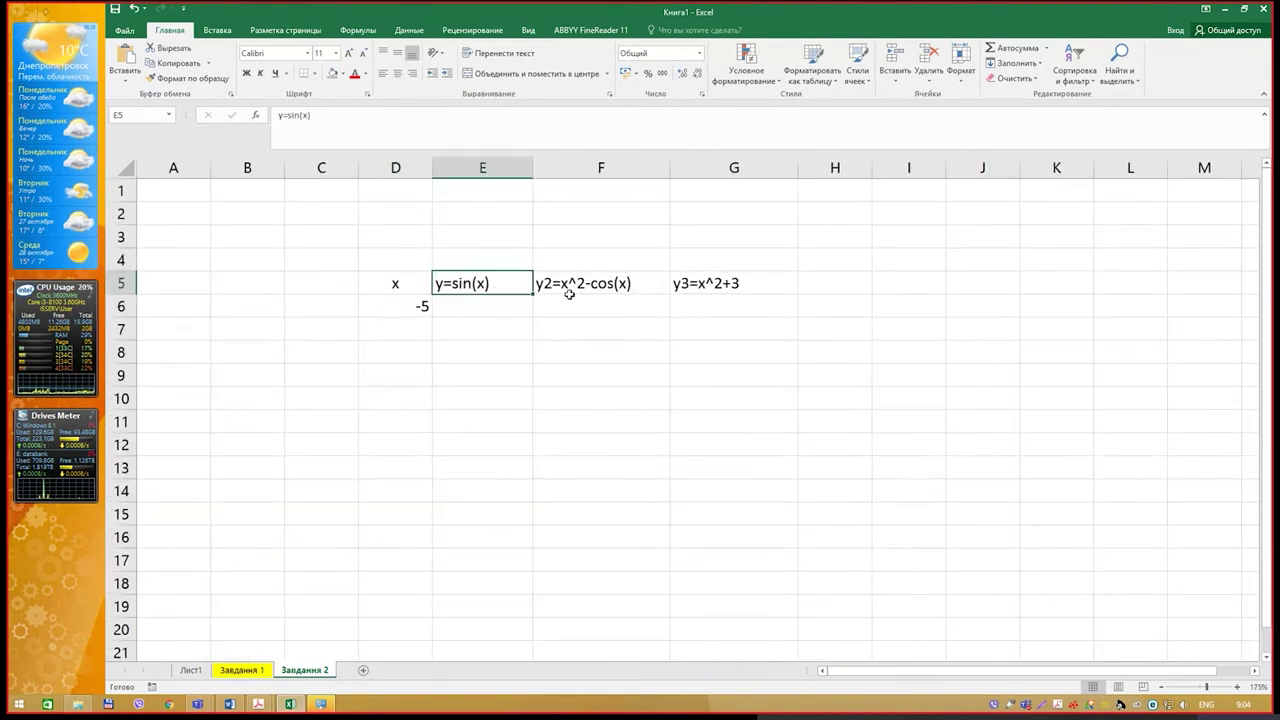
pyautogui.press('Right')
pyautogui.press('Right')
pyautogui.click(505, 290)
pyautogui.click(420, 306)
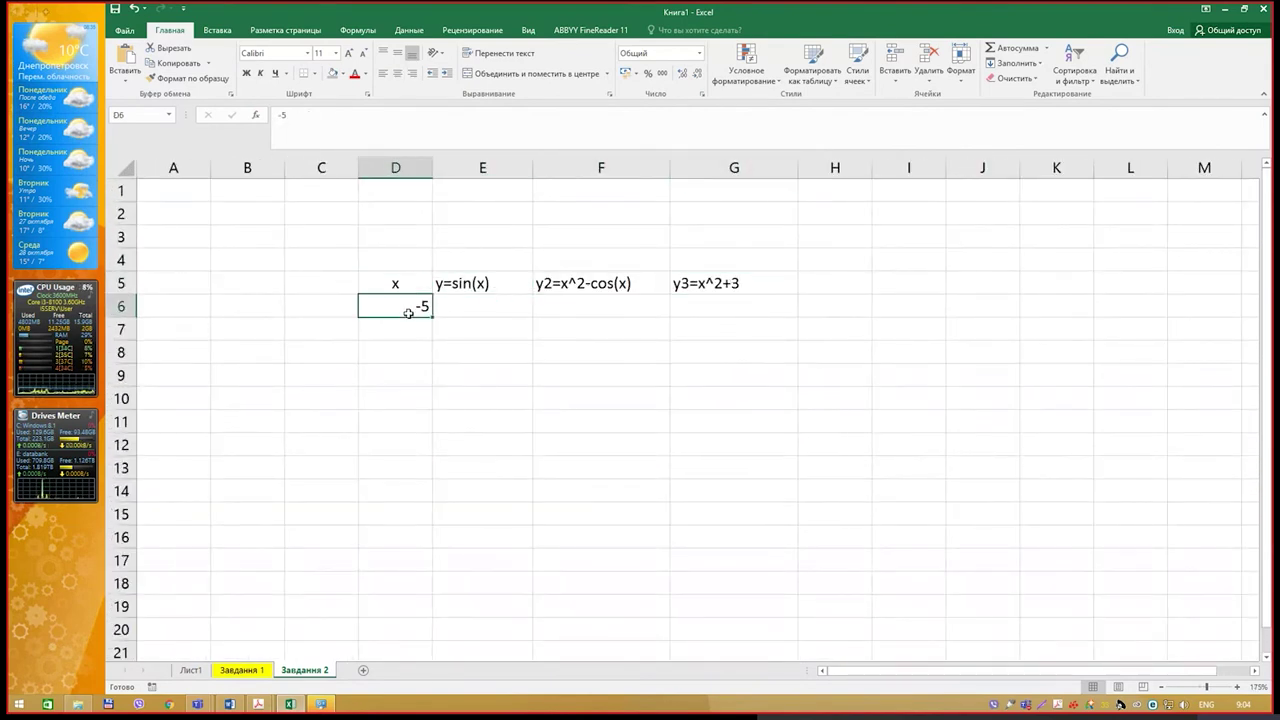
# Enter -4 in D7 and fill the series down to 5 in D16, checking the PDF.
pyautogui.click(416, 333)
pyautogui.write('-4')
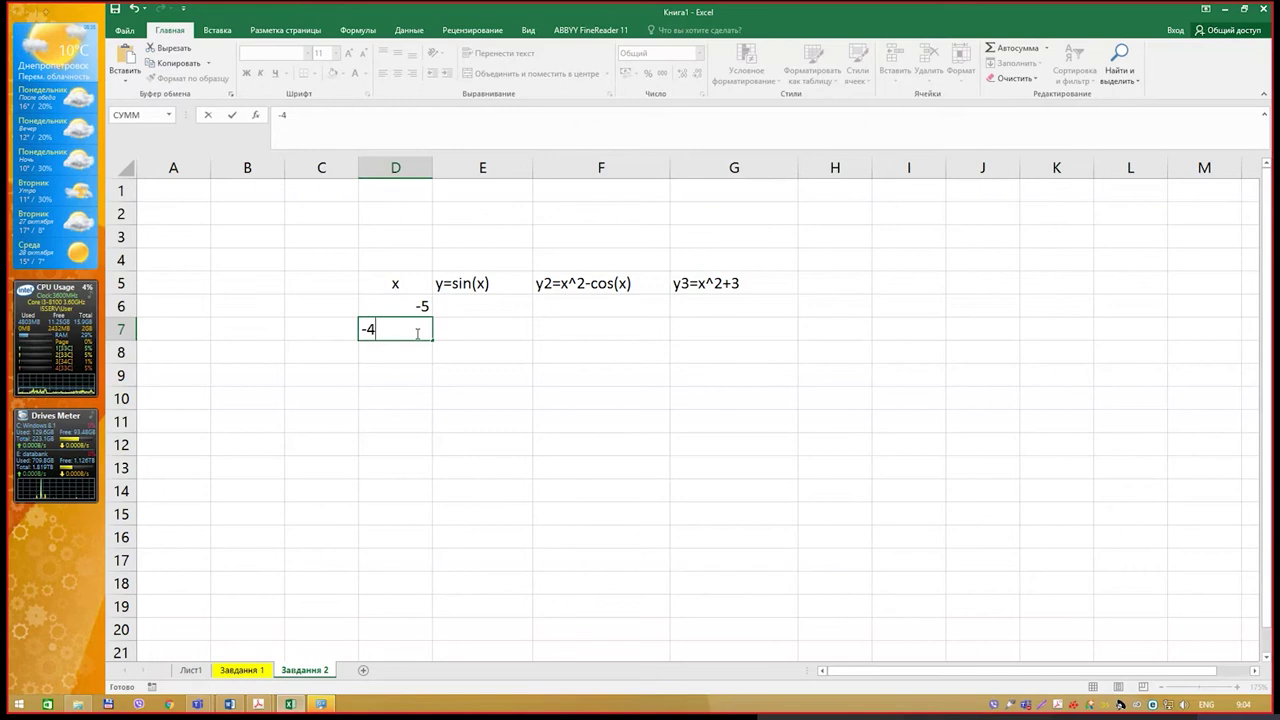
pyautogui.press('Return')
pyautogui.moveTo(422, 309); pyautogui.dragTo(437, 545)
pyautogui.hotkey('alt', 'Tab')
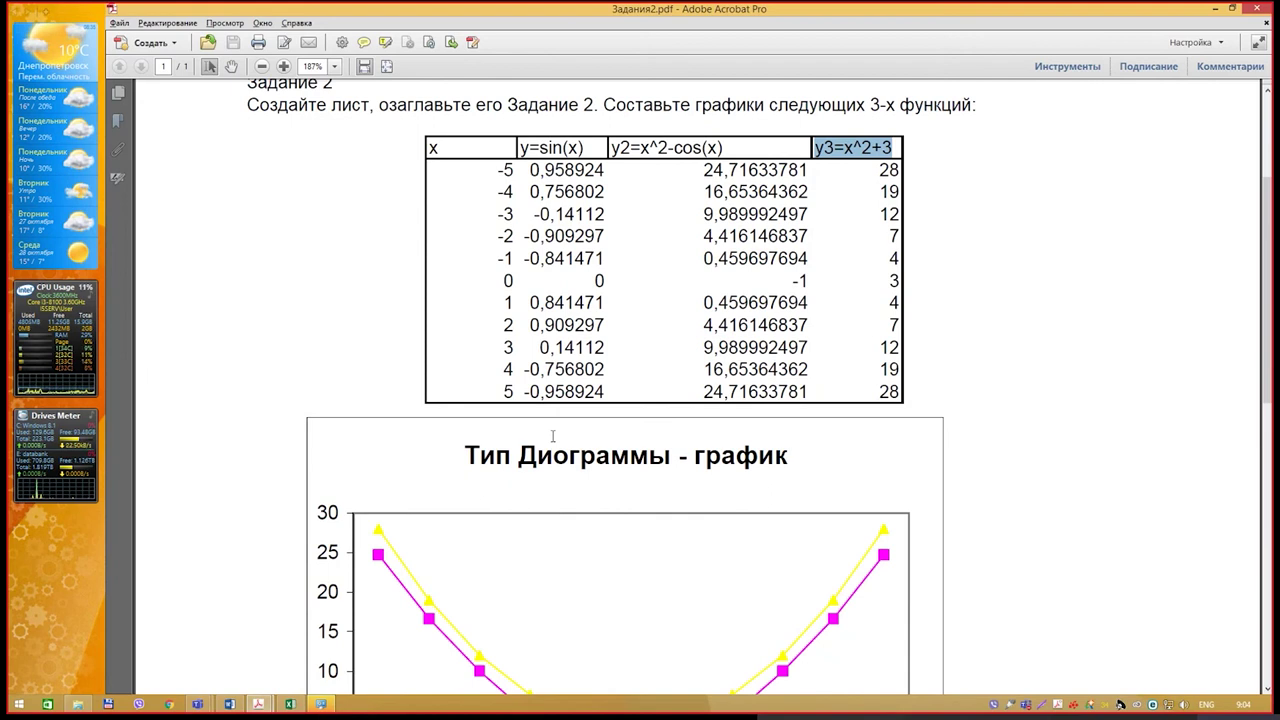
pyautogui.scroll(-5, 552, 436)
pyautogui.scroll(6, 552, 436)
pyautogui.hotkey('alt', 'Tab')
pyautogui.click(472, 303)
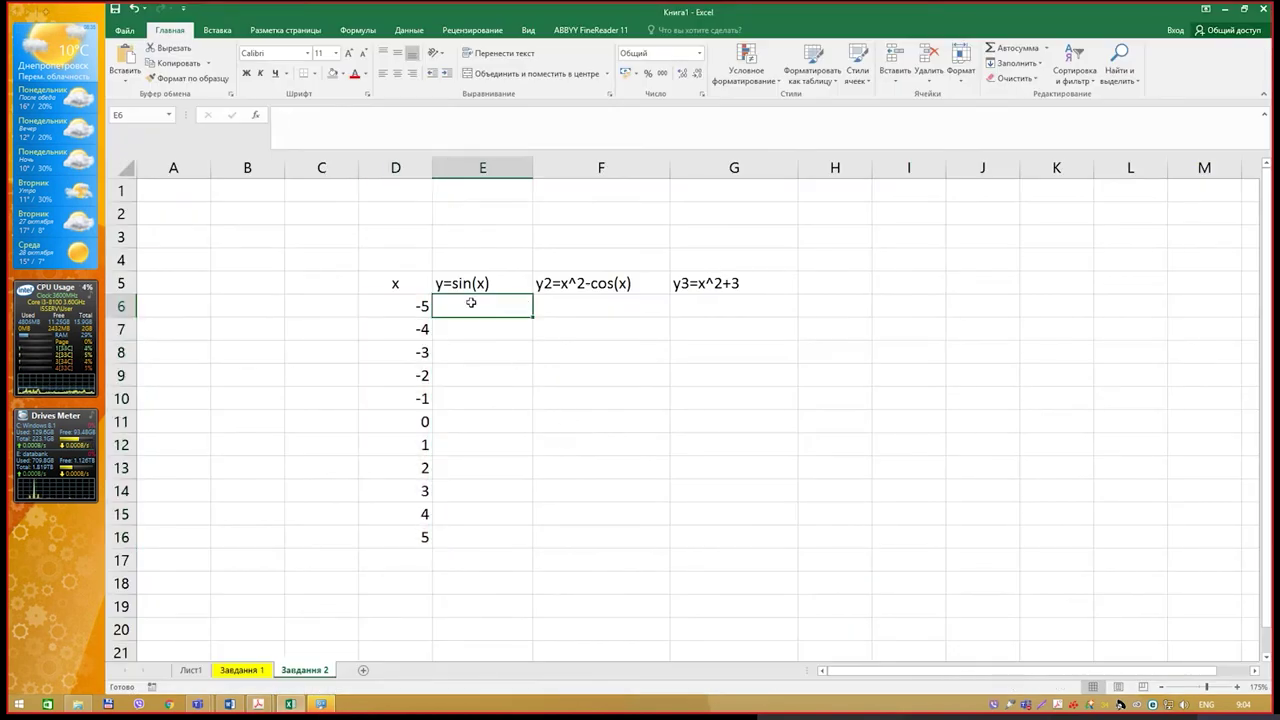
pyautogui.hotkey('alt', 'Tab')
pyautogui.hotkey('alt', 'Tab')
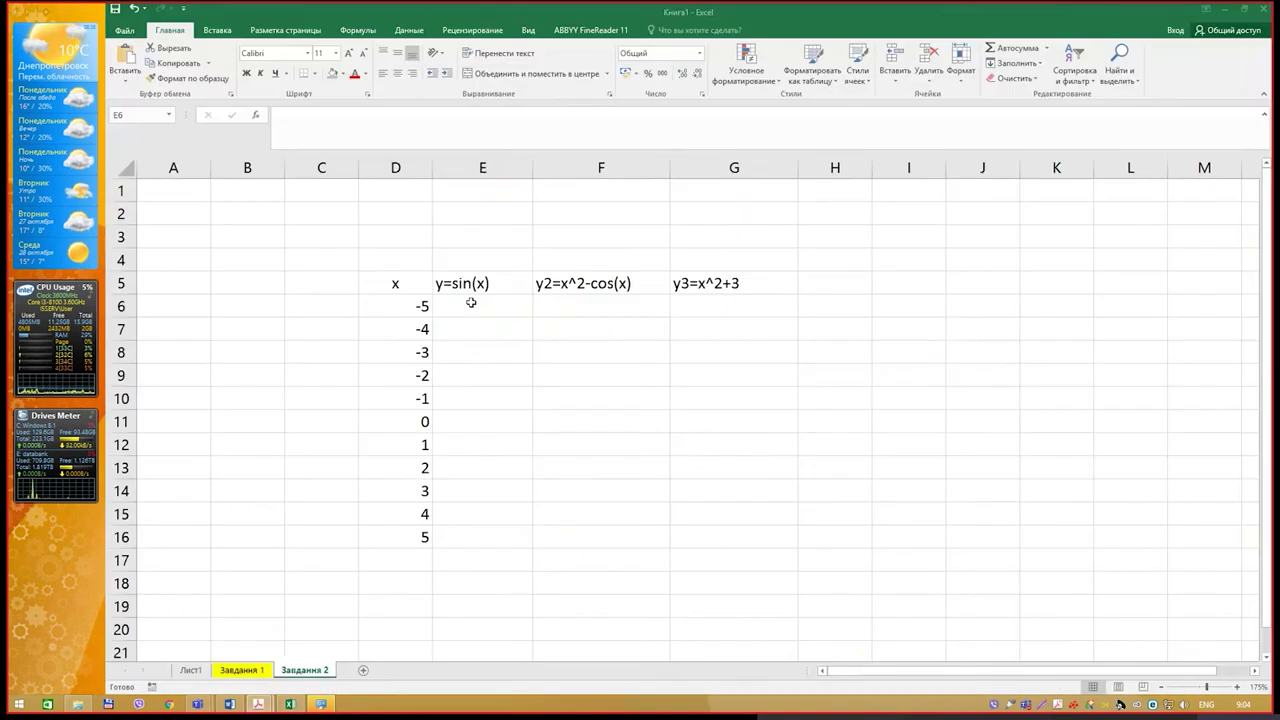
# Enter =sin(D6) in E6.
pyautogui.write('=')
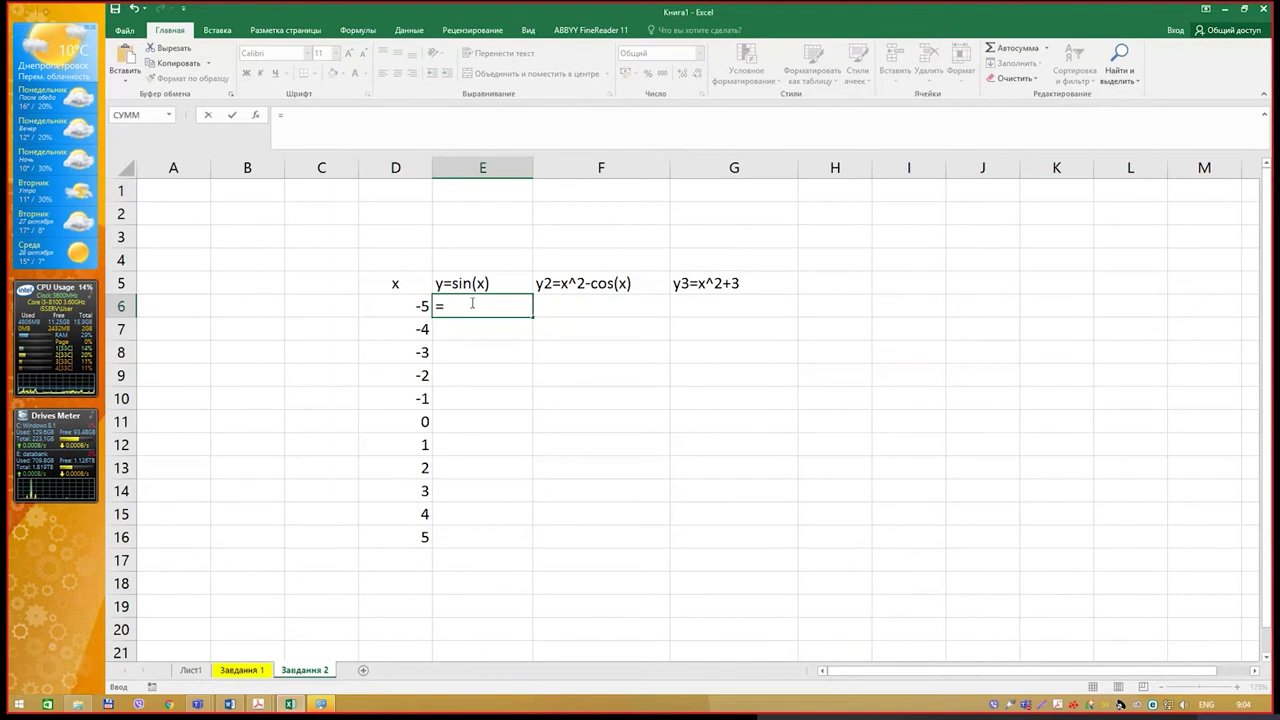
pyautogui.write('sin')
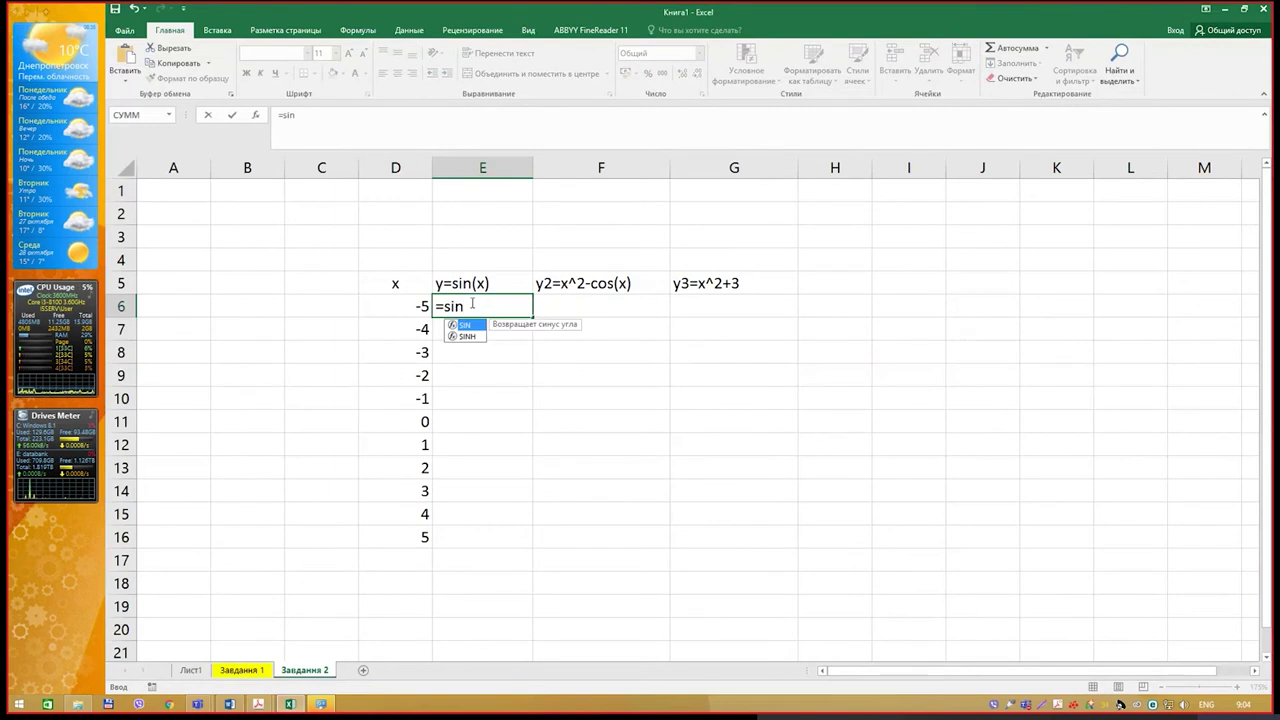
pyautogui.write(')')
pyautogui.press('BackSpace')
pyautogui.write('(')
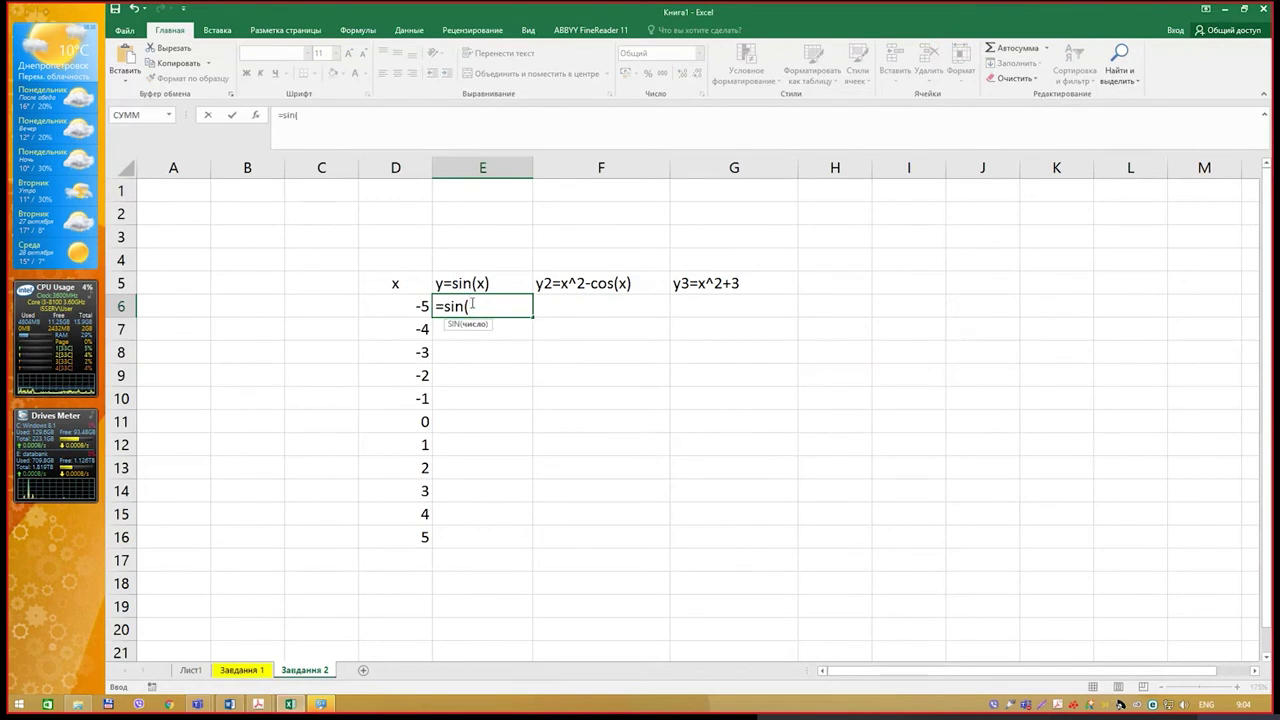
pyautogui.click(395, 310)
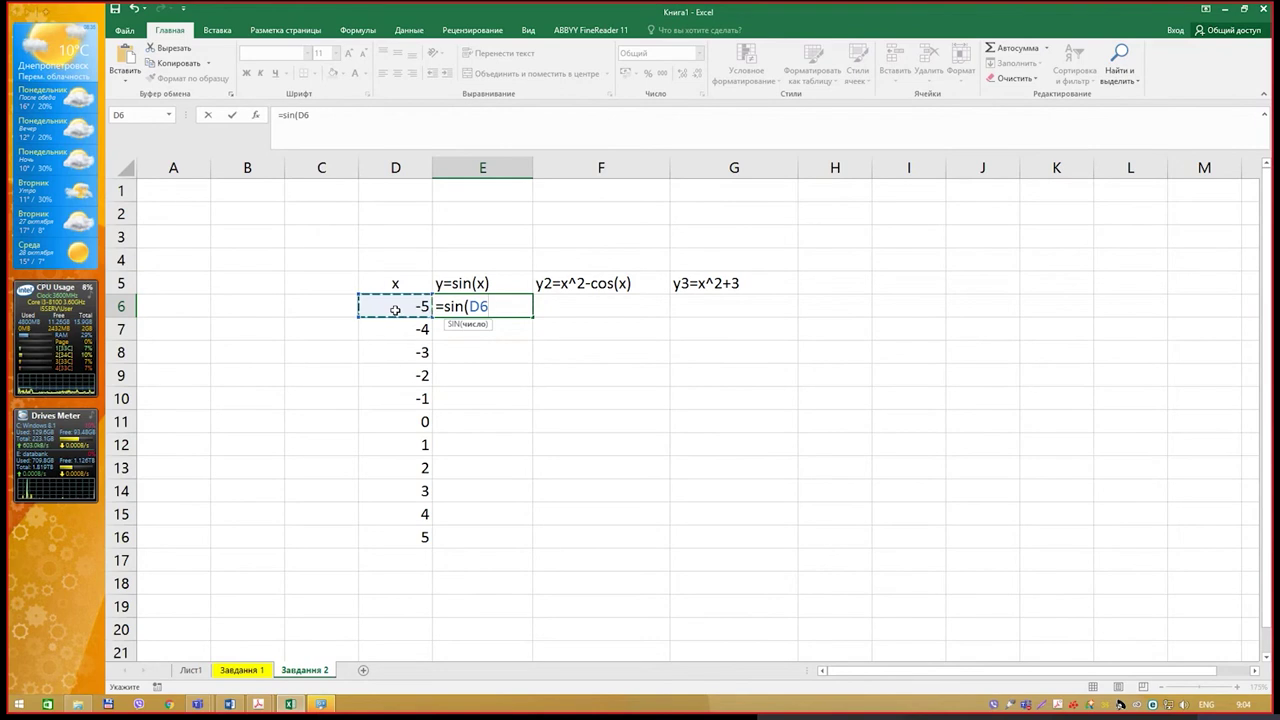
pyautogui.write(')')
pyautogui.press('Tab')
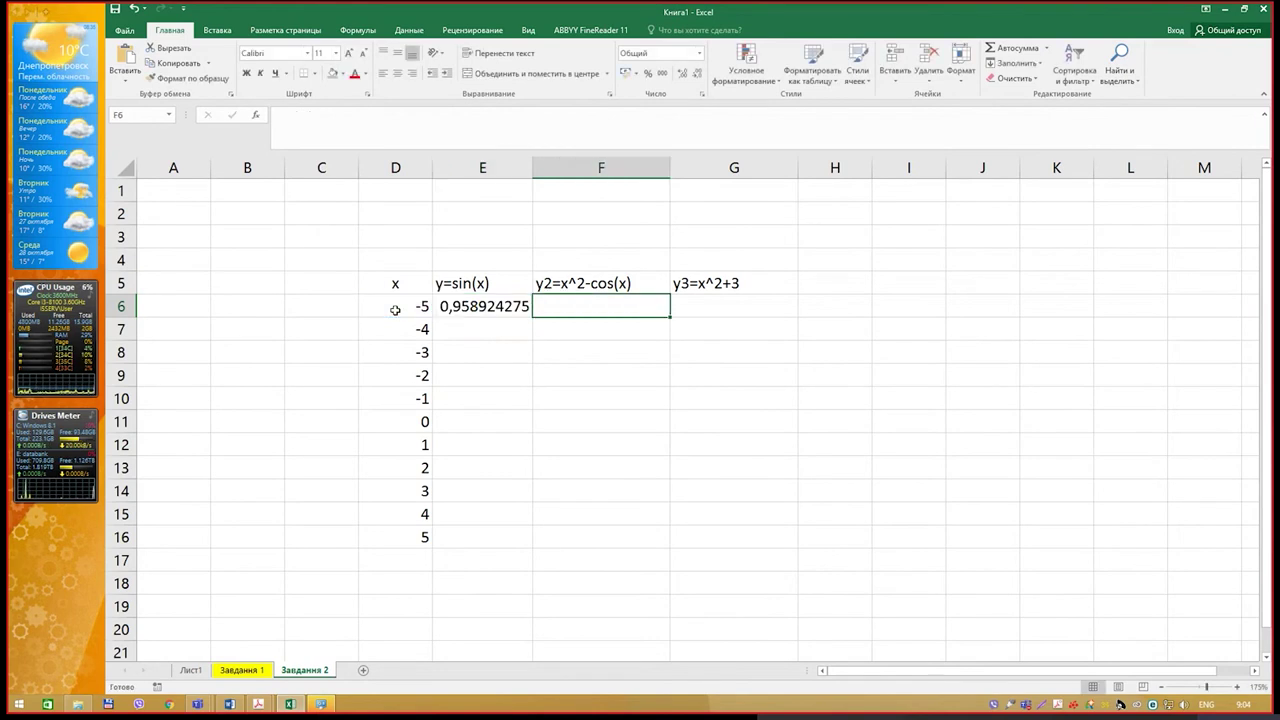
# Enter =D6^2-cos(D6) in F6.
pyautogui.write('=')
pyautogui.click(395, 310)
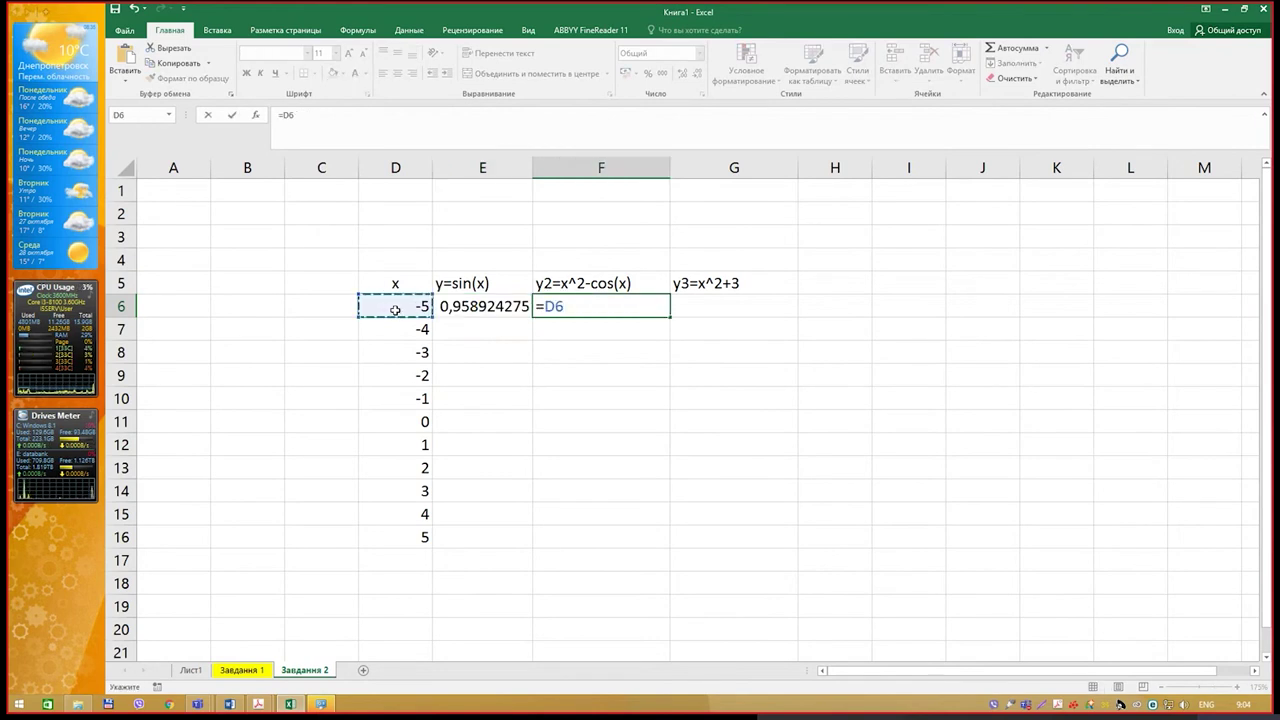
pyautogui.write('^2')
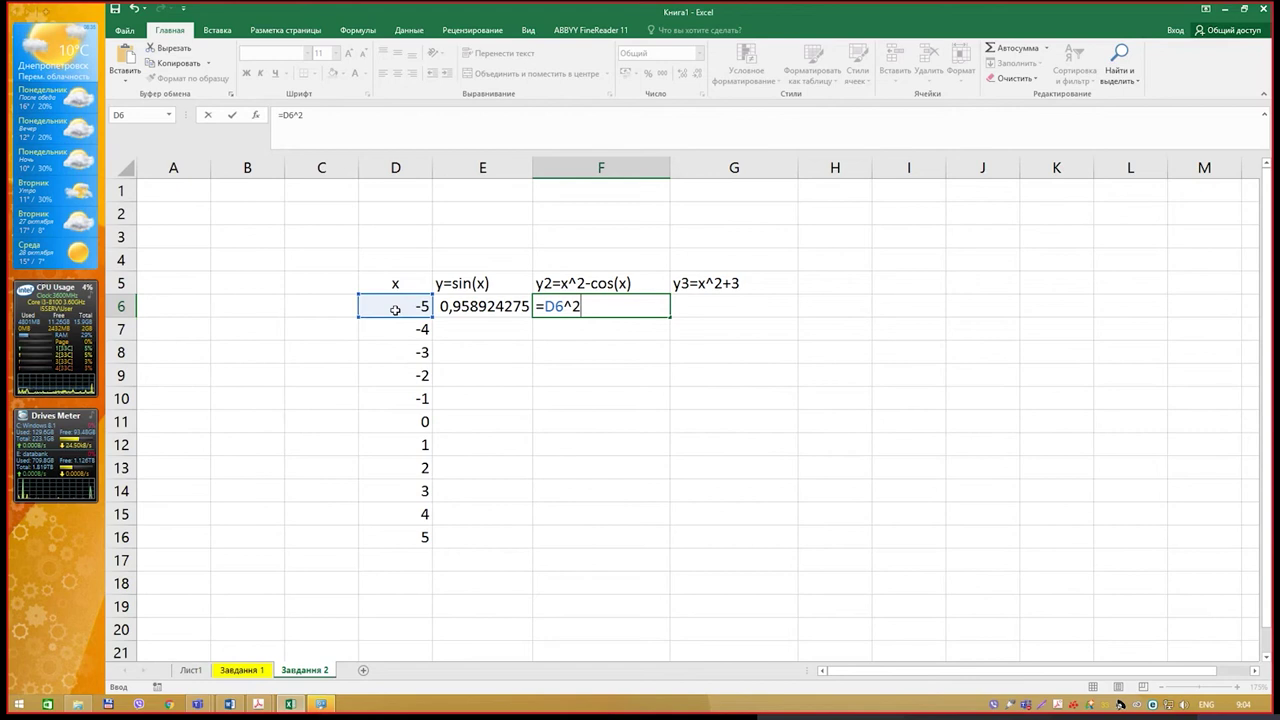
pyautogui.write('-cos')
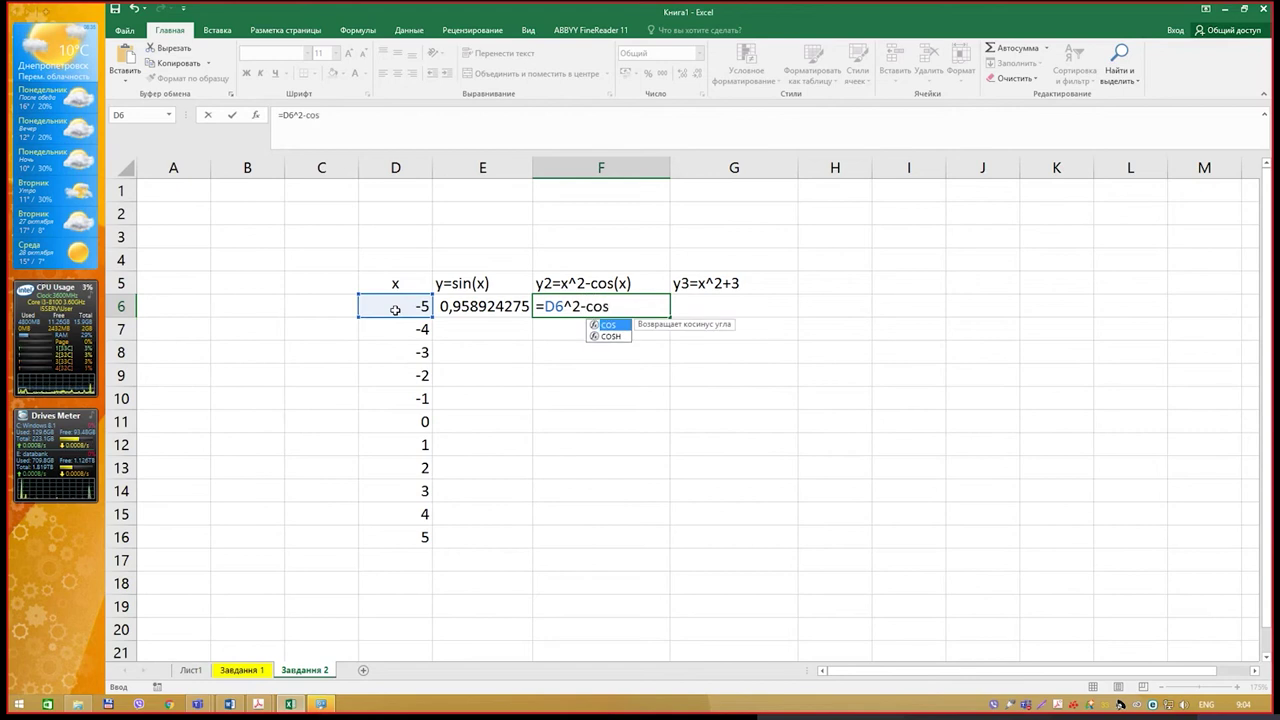
pyautogui.write('(')
pyautogui.click(395, 310)
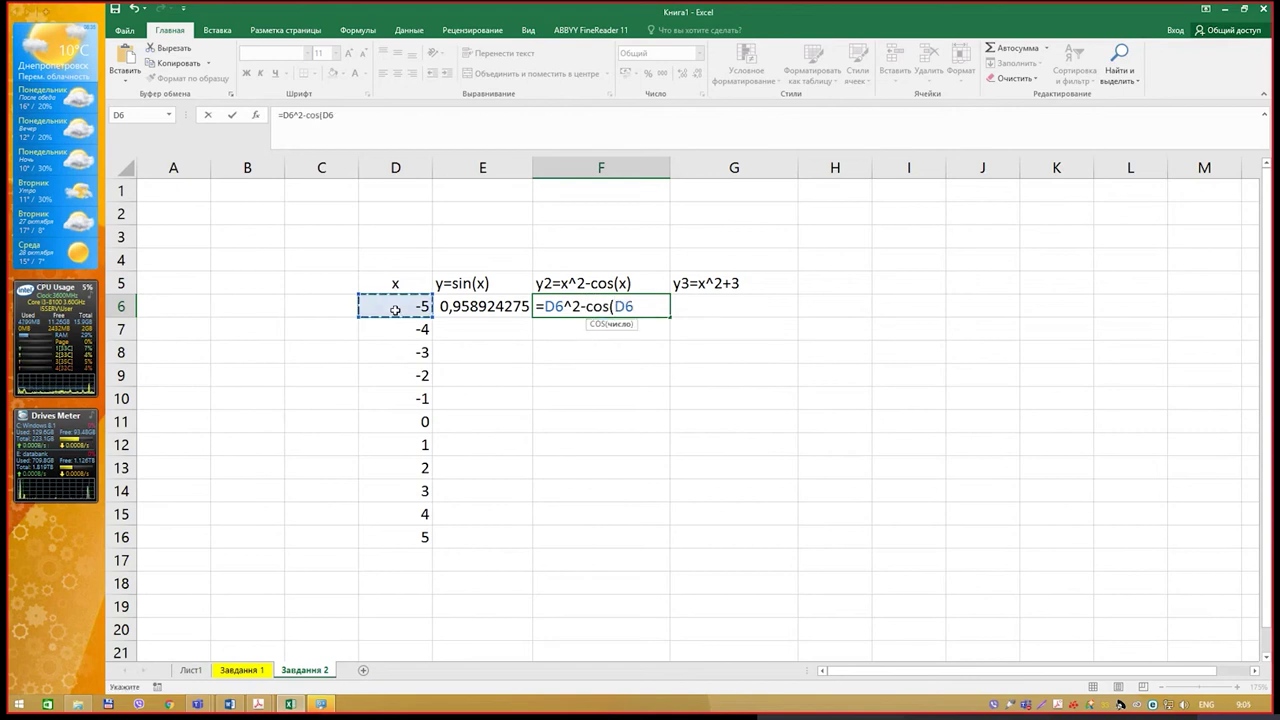
pyautogui.write(')')
pyautogui.press('Return')
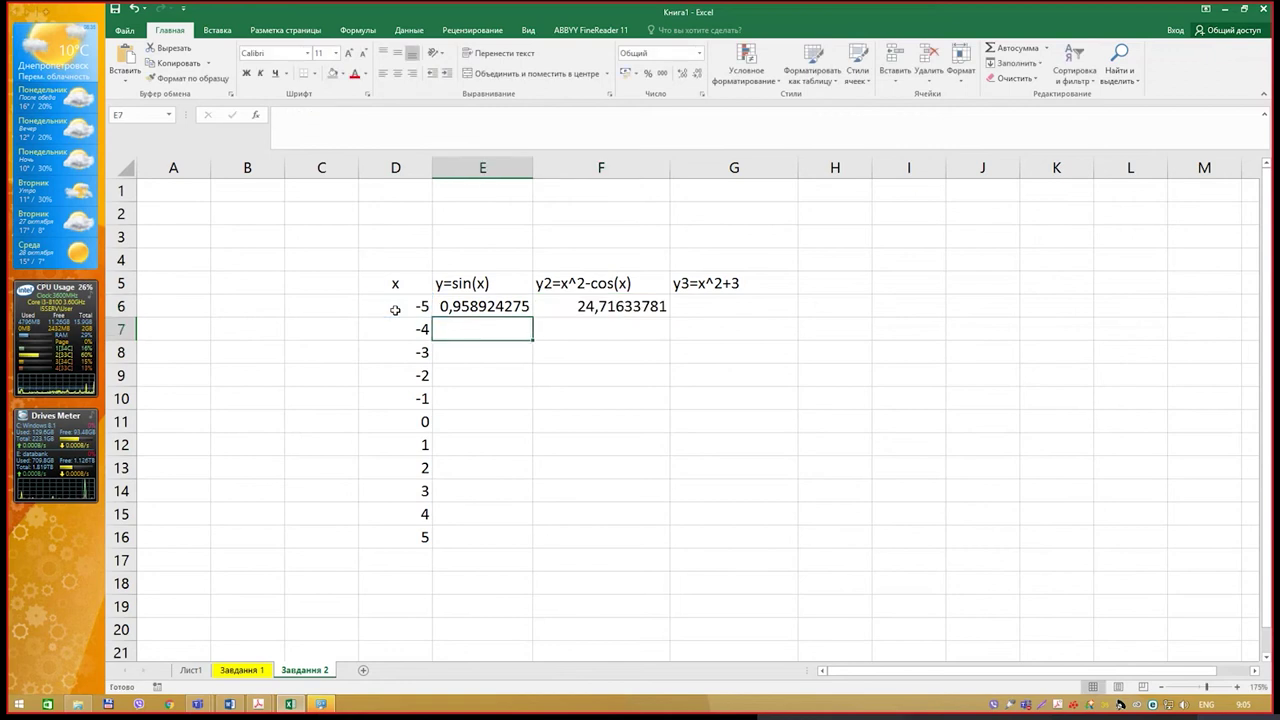
# Enter =D6^2+3 in G6, giving 28.
pyautogui.press('Up')
pyautogui.press('Right')
pyautogui.press('Right')
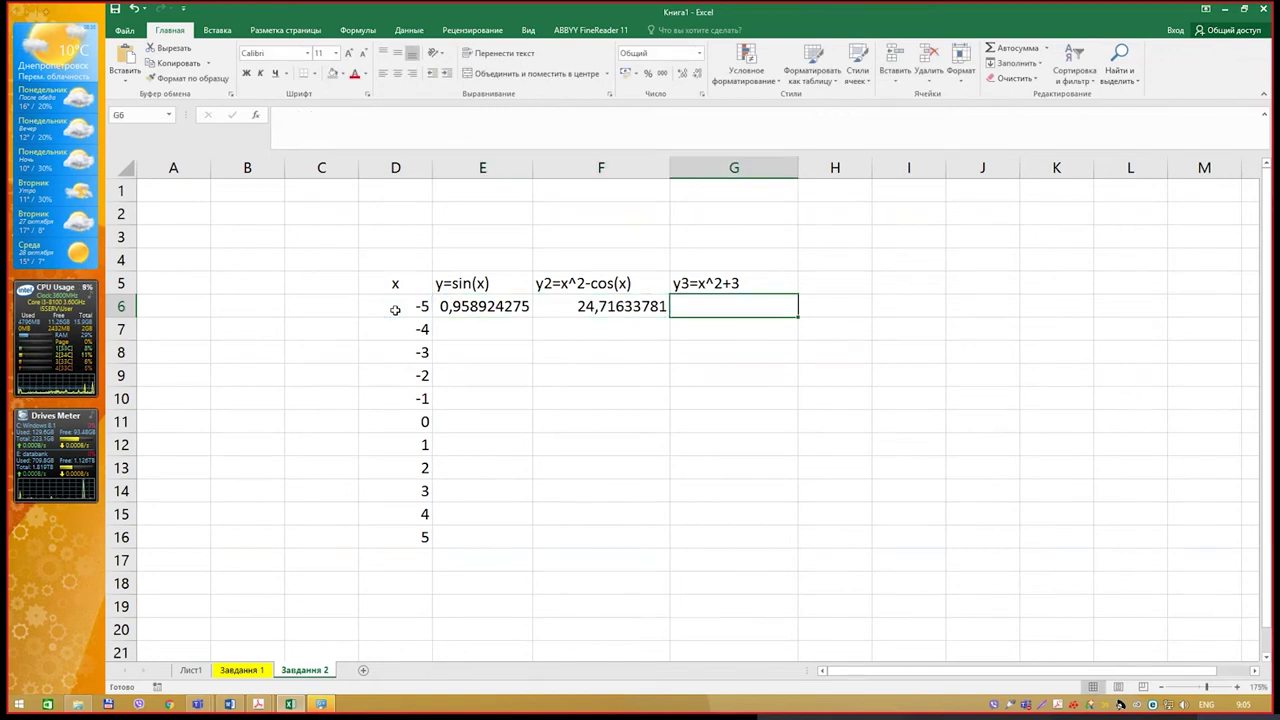
pyautogui.write('=')
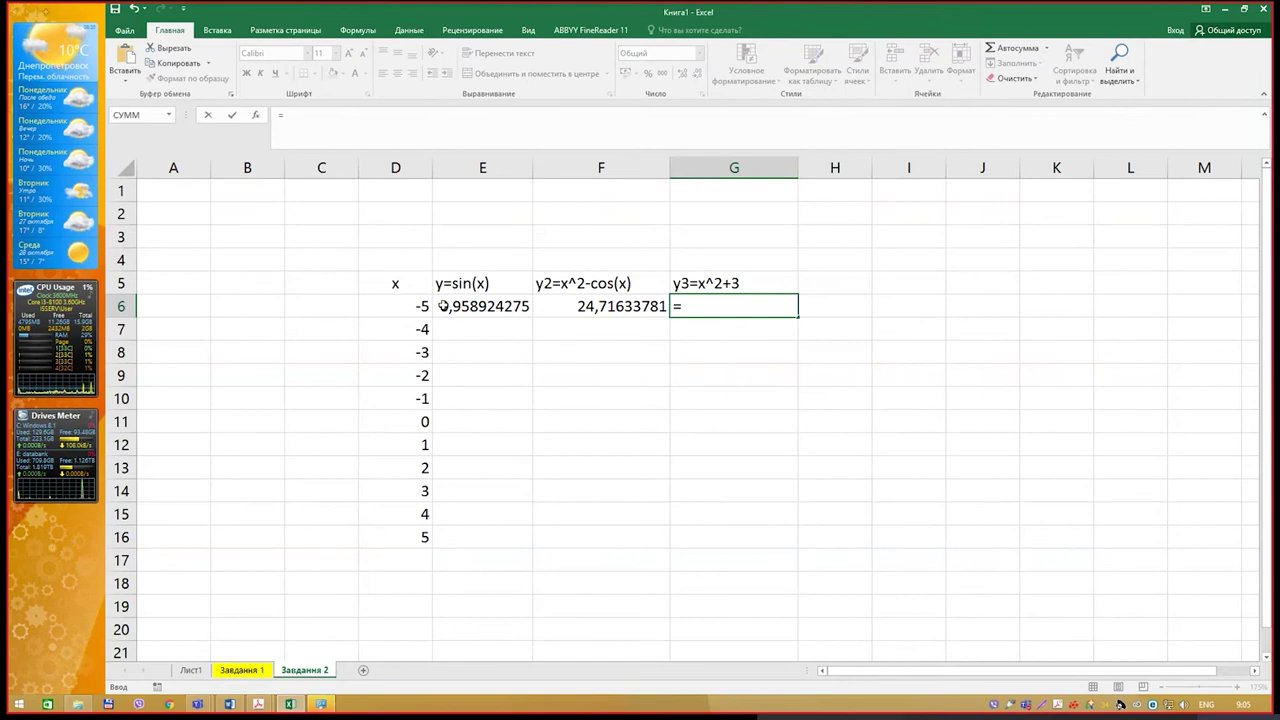
pyautogui.click(420, 301)
pyautogui.write('^')
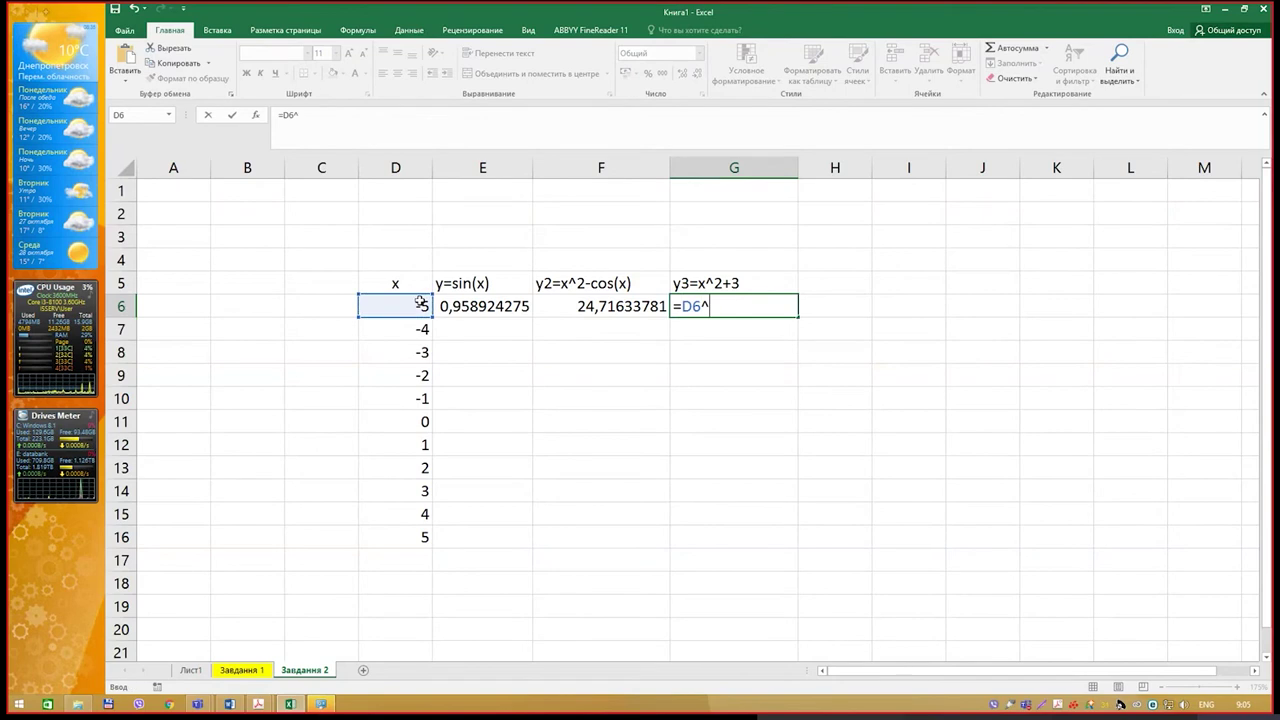
pyautogui.write('2+3')
pyautogui.press('Return')
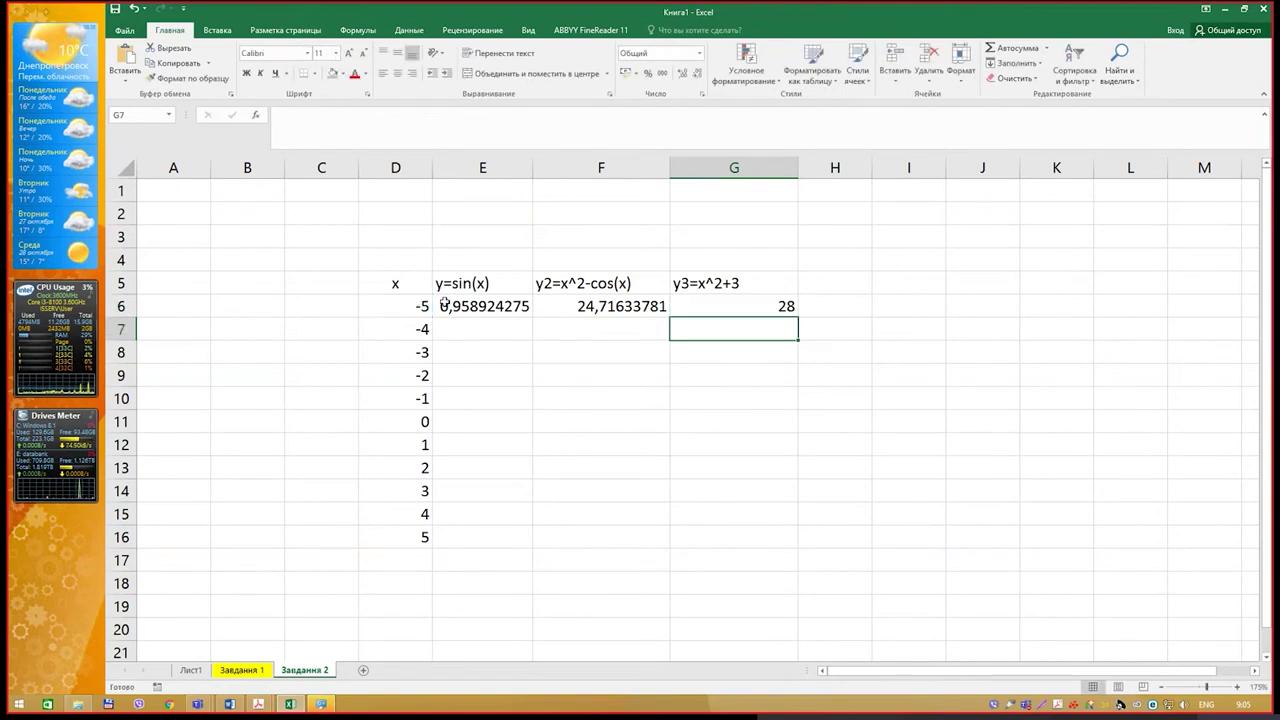
# Fill the E6:G6 formulas down to row 16 and open Format Cells for D5:G16.
pyautogui.moveTo(445, 302)
pyautogui.mouseDown()
pyautogui.moveTo(742, 307)
pyautogui.moveTo(800, 545)
pyautogui.mouseUp()
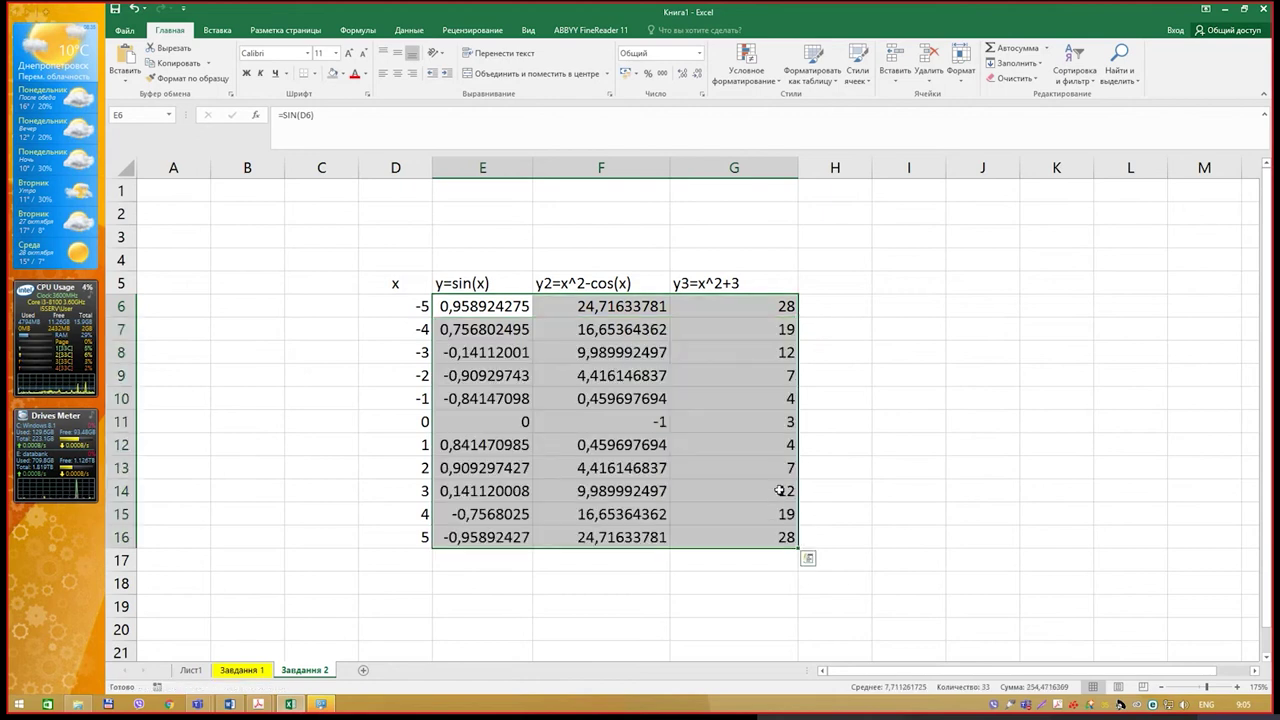
pyautogui.click(728, 280)
pyautogui.moveTo(400, 280); pyautogui.dragTo(712, 536)
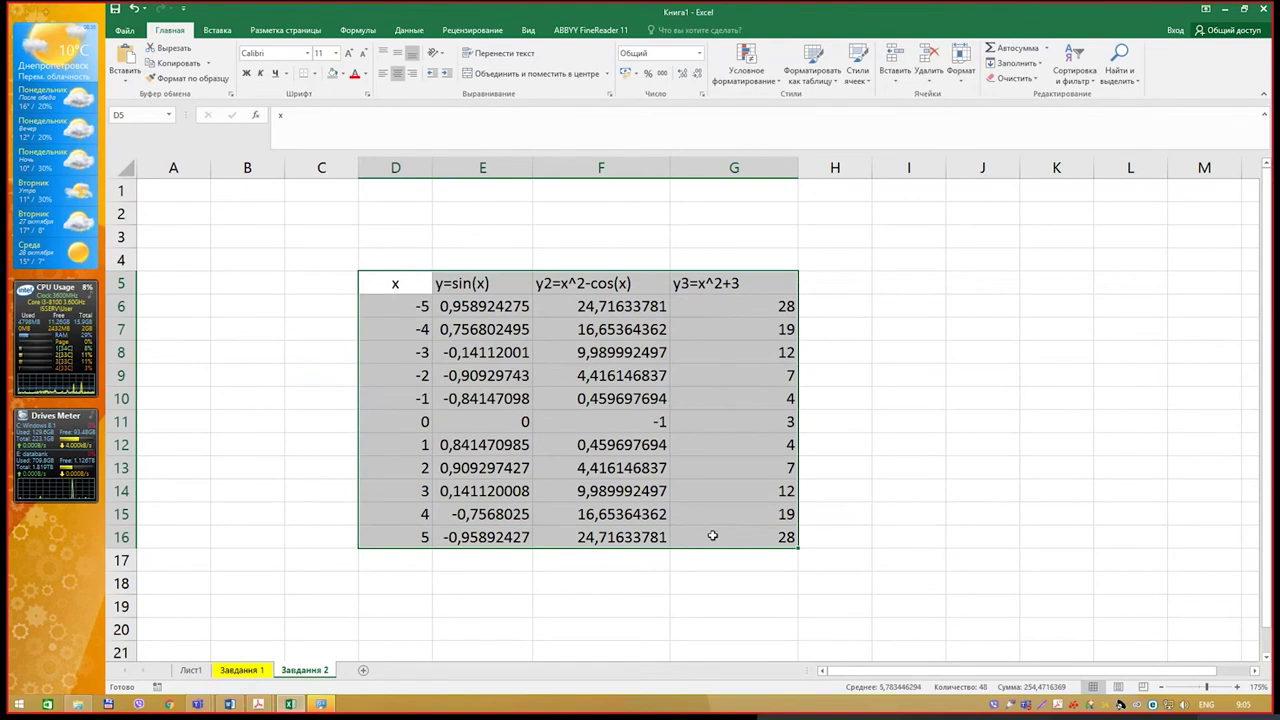
pyautogui.hotkey('ctrl', '1')
# Give the D5:G16 table a thick outer border.
pyautogui.click(857, 261)
pyautogui.click(817, 261)
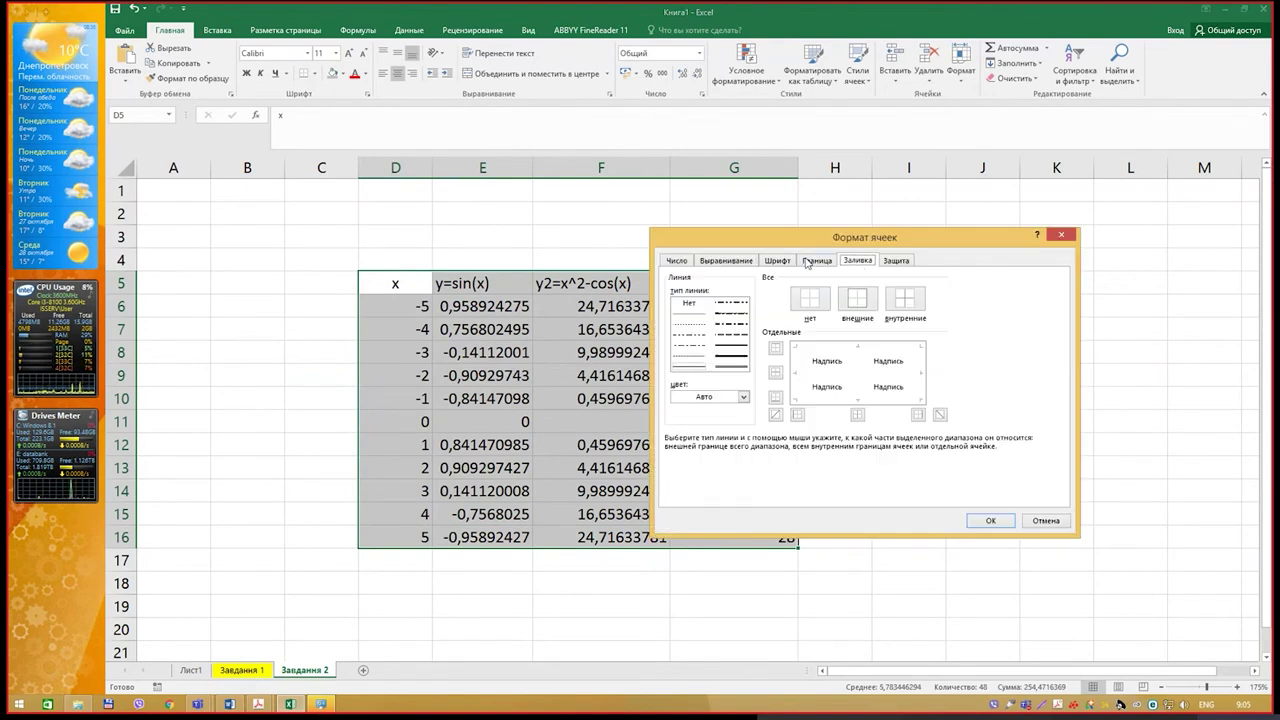
pyautogui.moveTo(917, 236); pyautogui.dragTo(1019, 126)
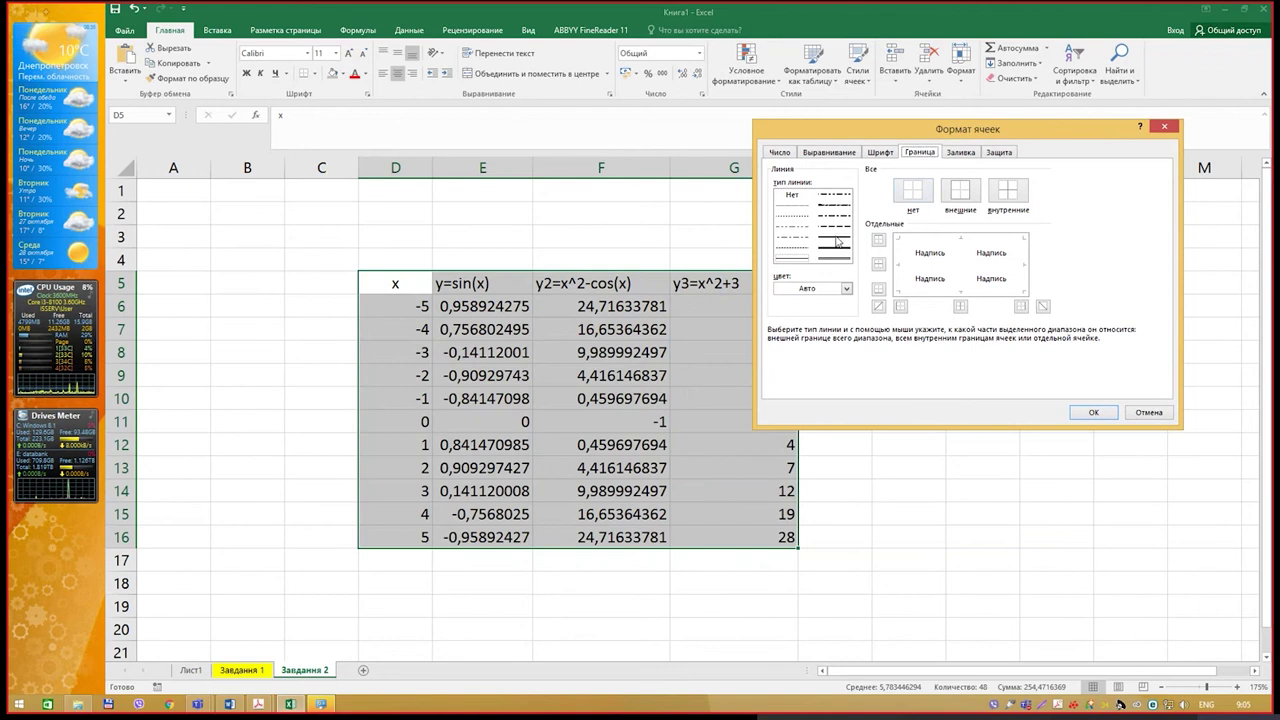
pyautogui.click(838, 241)
pyautogui.click(993, 193)
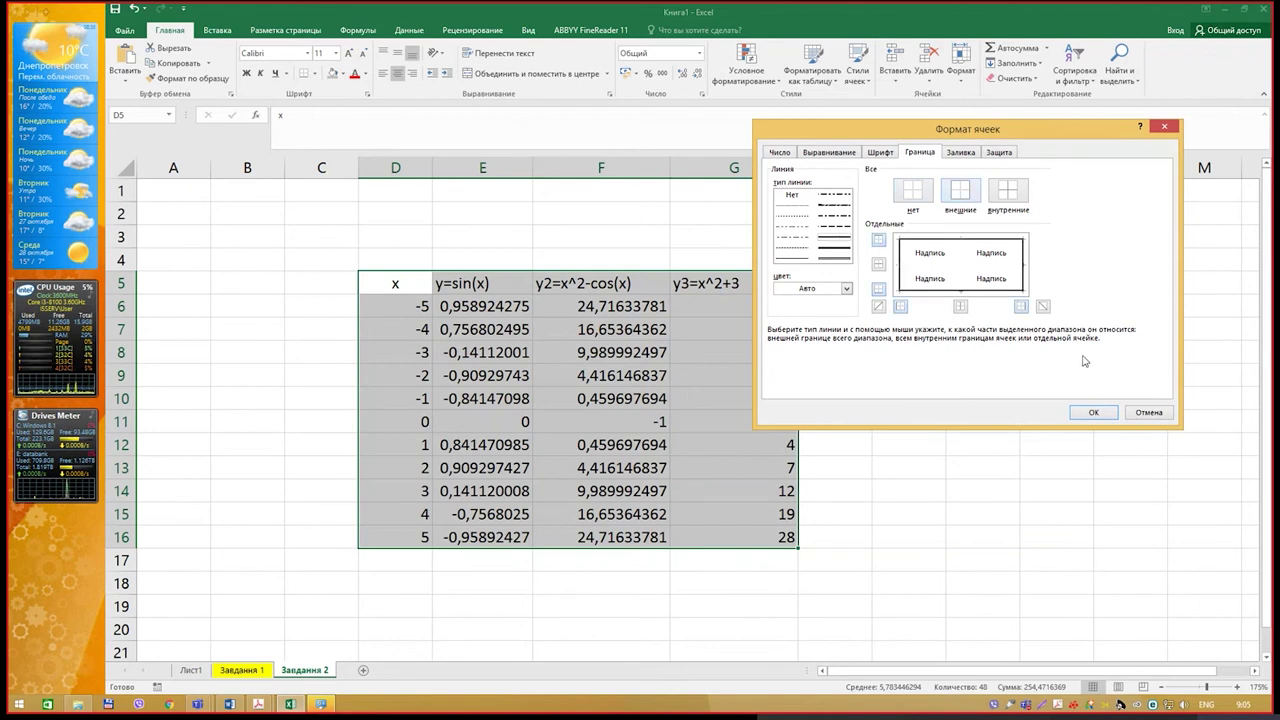
pyautogui.click(1093, 412)
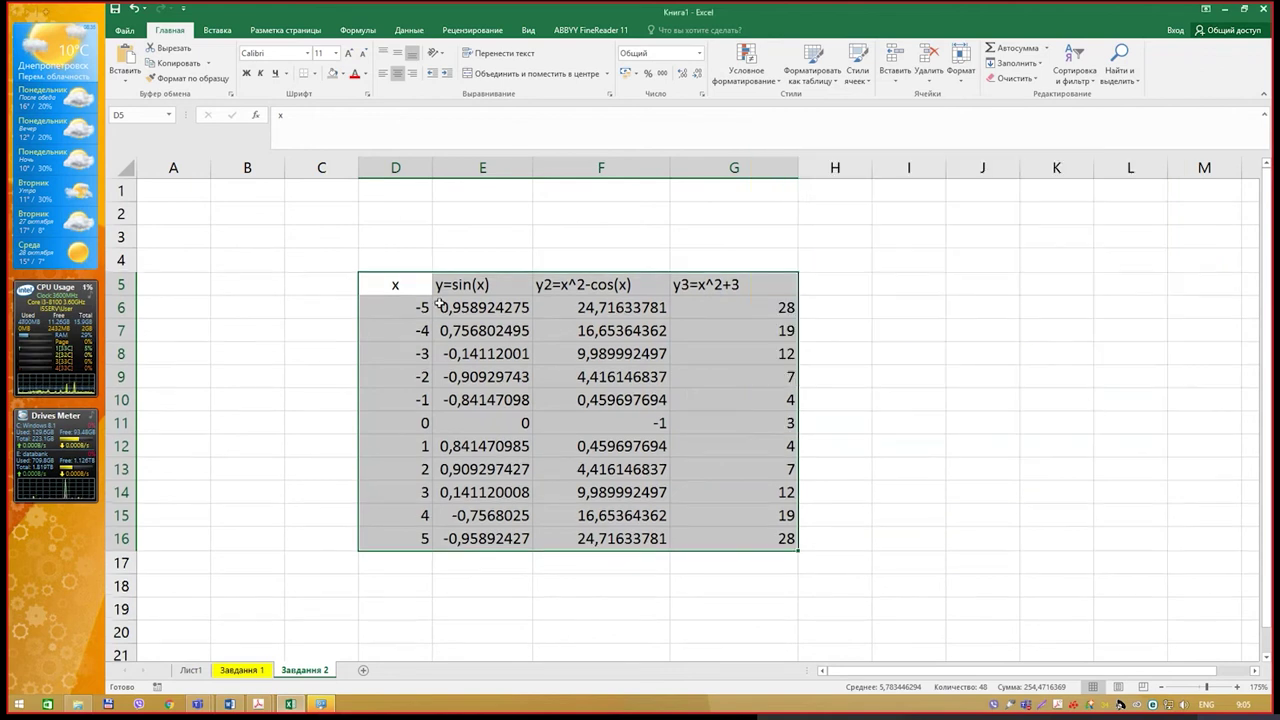
# Box the header row D5:G5 with an outline and inside dividers between cells.
pyautogui.moveTo(412, 285); pyautogui.dragTo(704, 287)
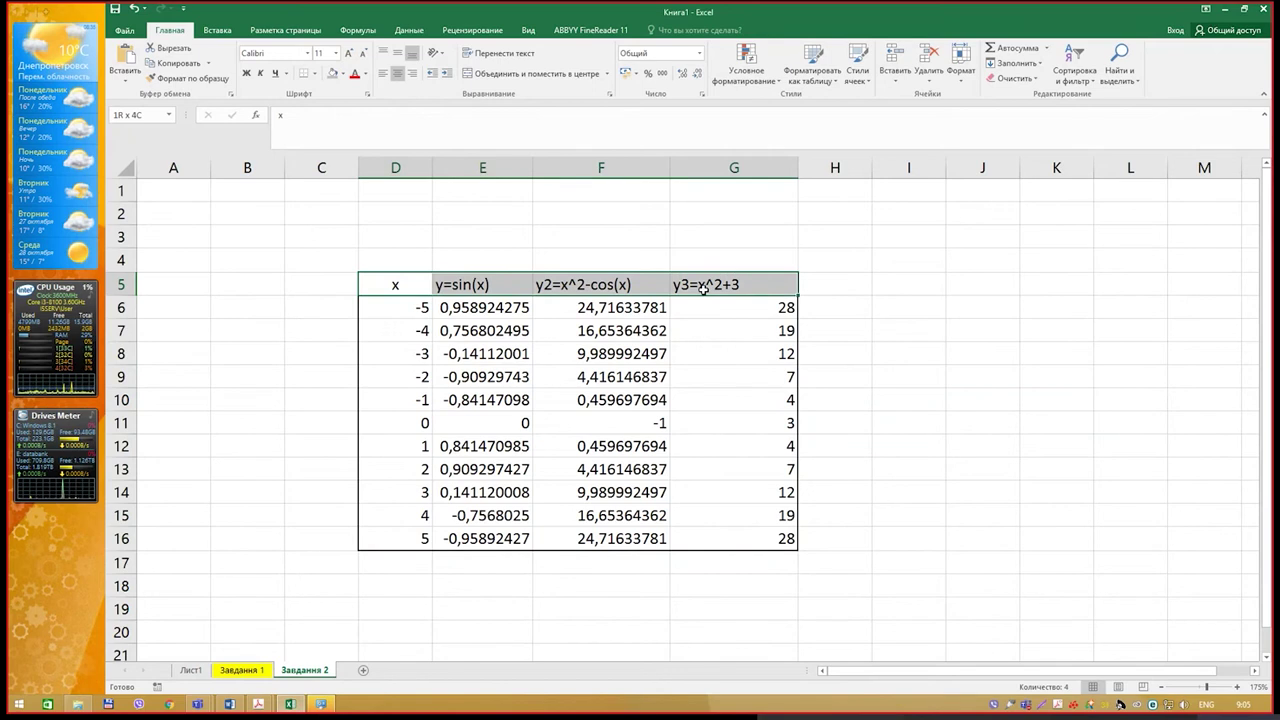
pyautogui.hotkey('alt', 'Tab')
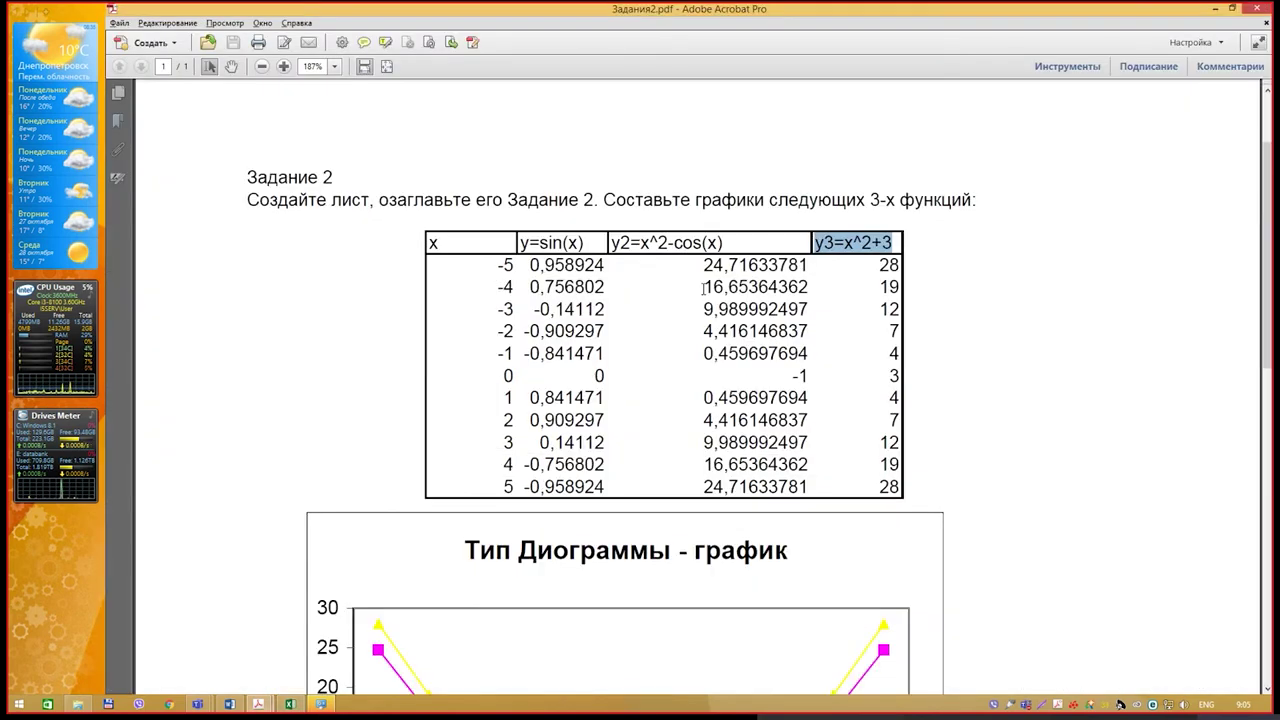
pyautogui.hotkey('alt', 'Tab')
pyautogui.hotkey('ctrl', '1')
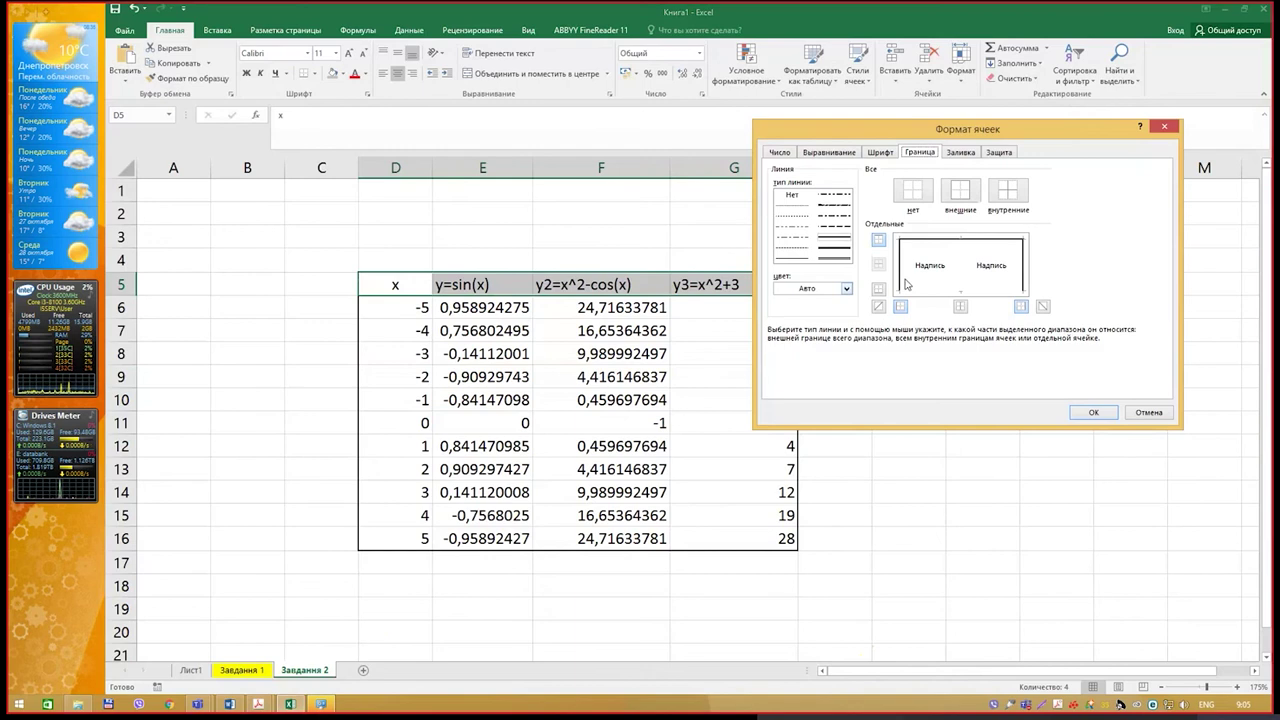
pyautogui.click(966, 194)
pyautogui.click(1010, 195)
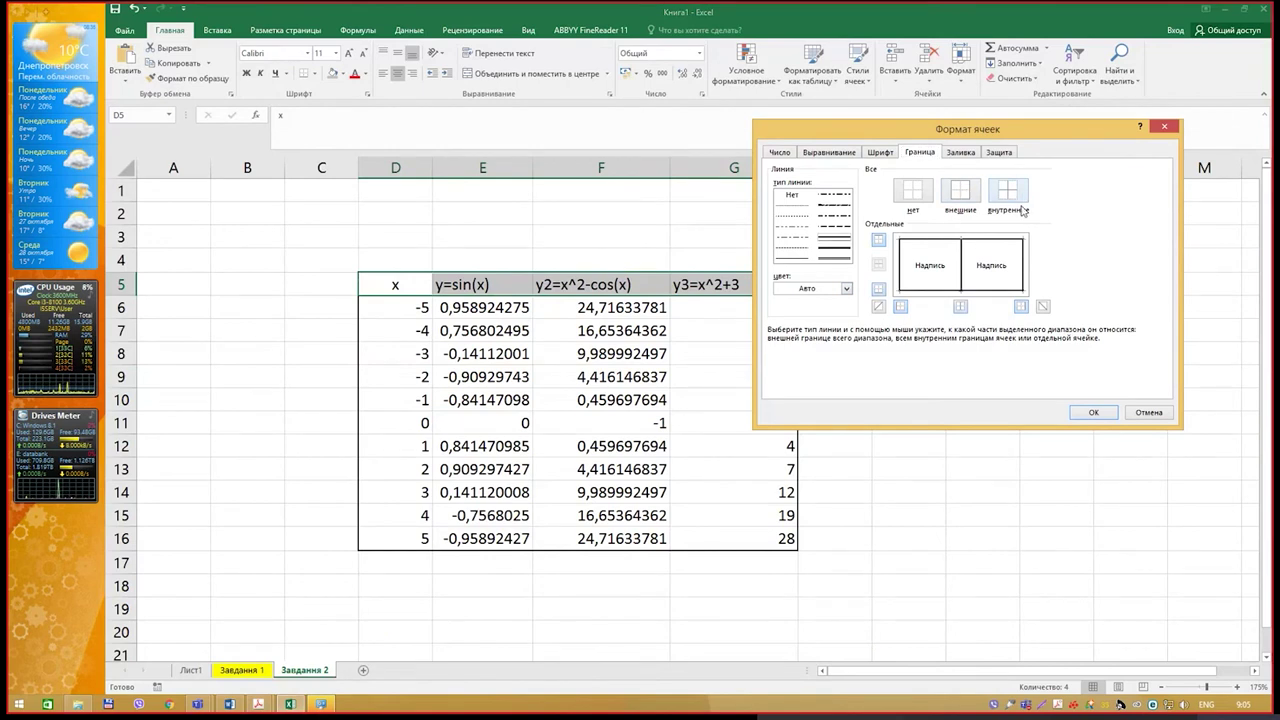
pyautogui.click(1093, 412)
pyautogui.click(899, 399)
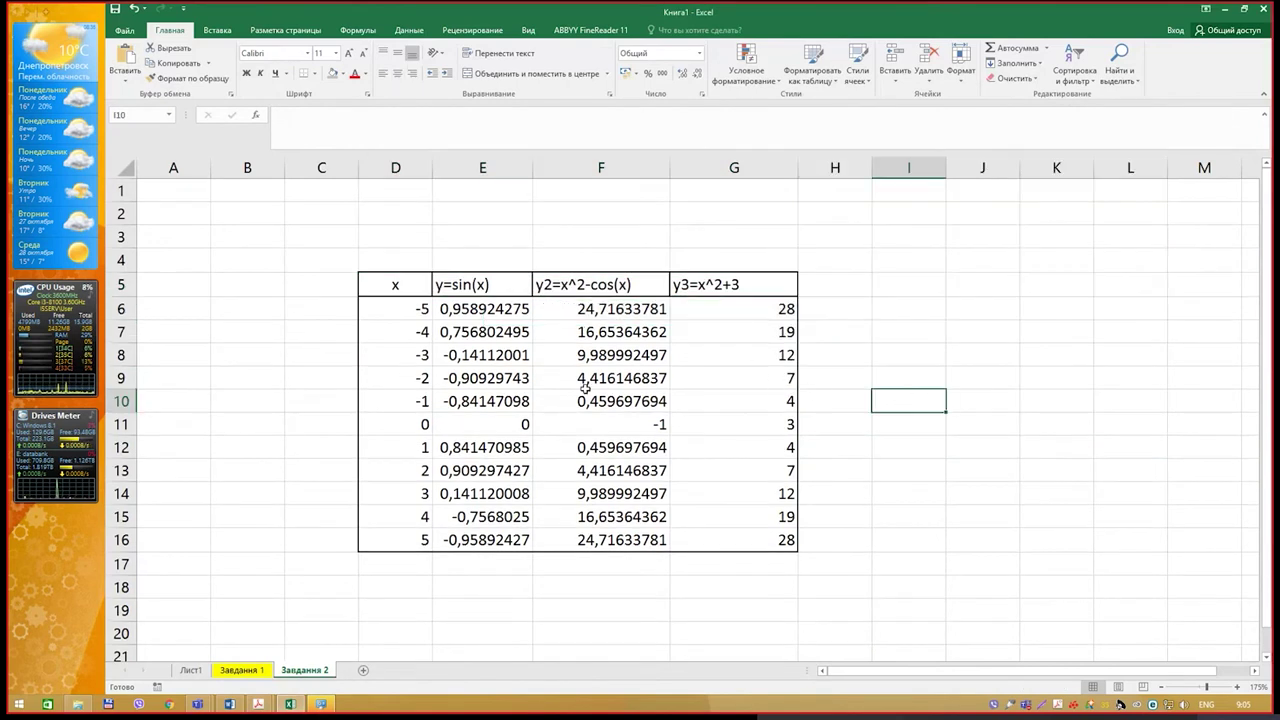
# Centre the x values D6:D16 in their column.
pyautogui.moveTo(417, 318); pyautogui.dragTo(422, 540)
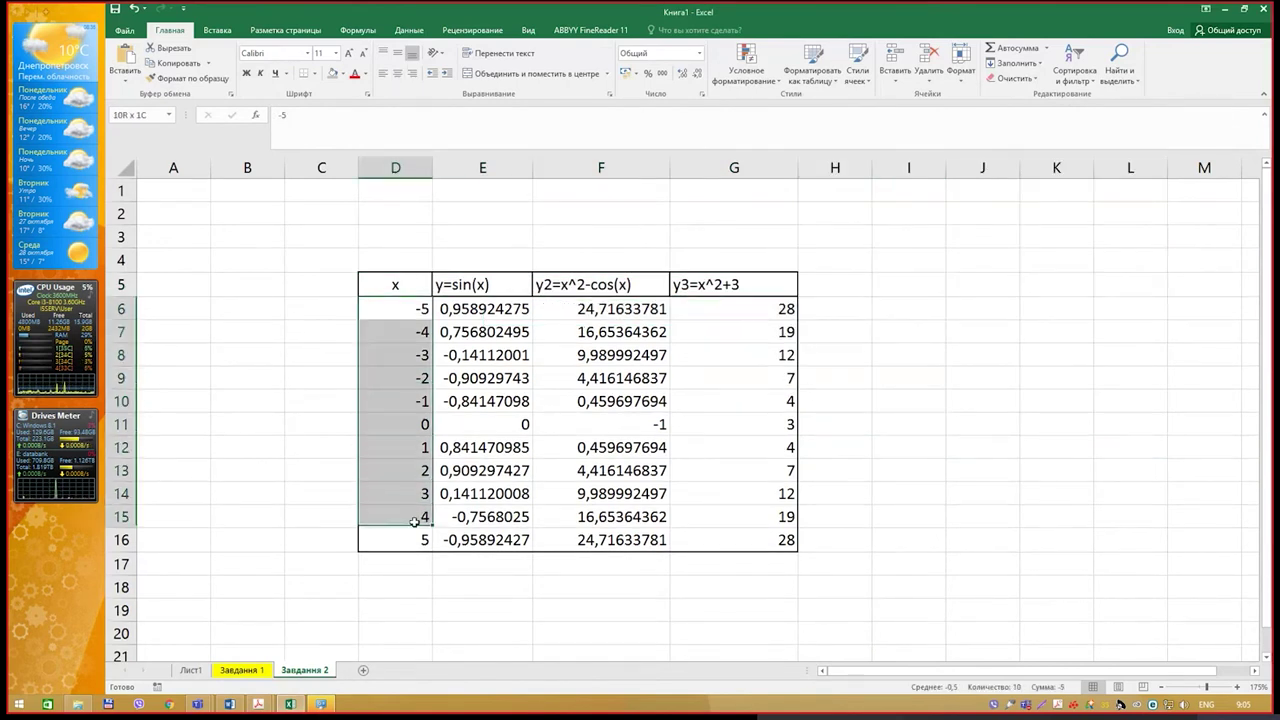
pyautogui.click(397, 73)
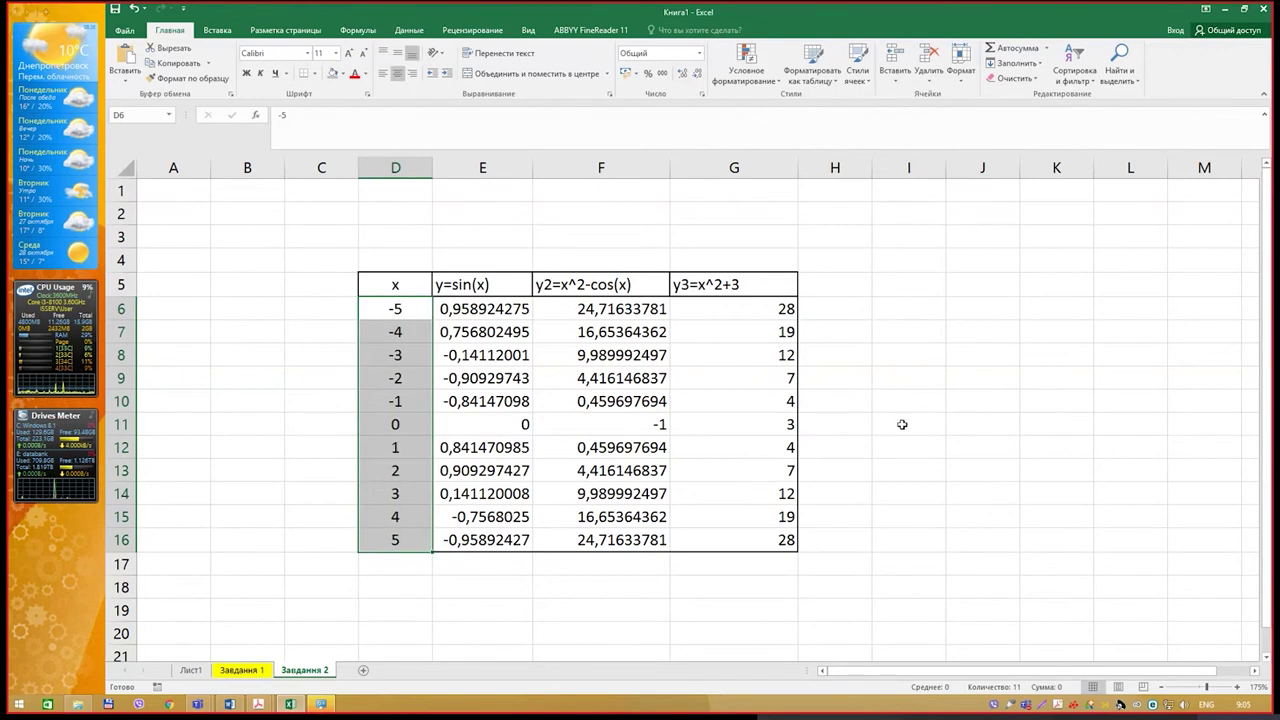
pyautogui.click(902, 424)
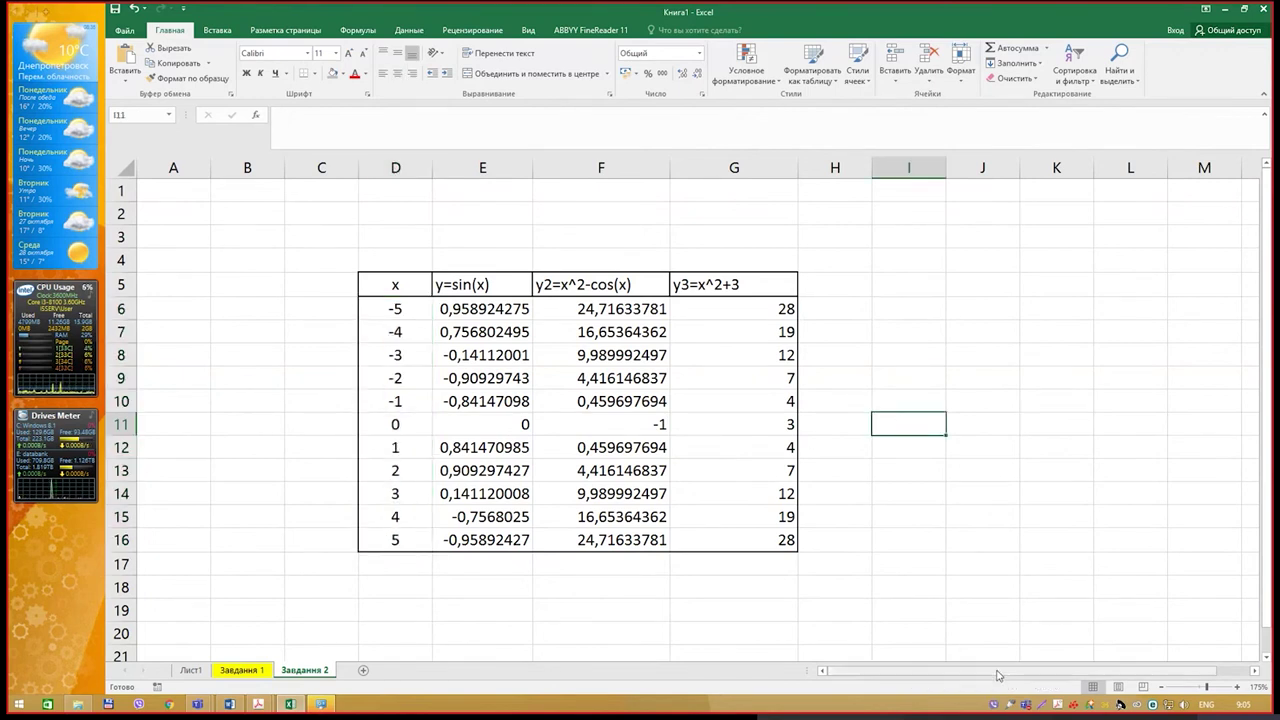
pyautogui.moveTo(1030, 671); pyautogui.dragTo(1101, 676)
pyautogui.click(815, 310)
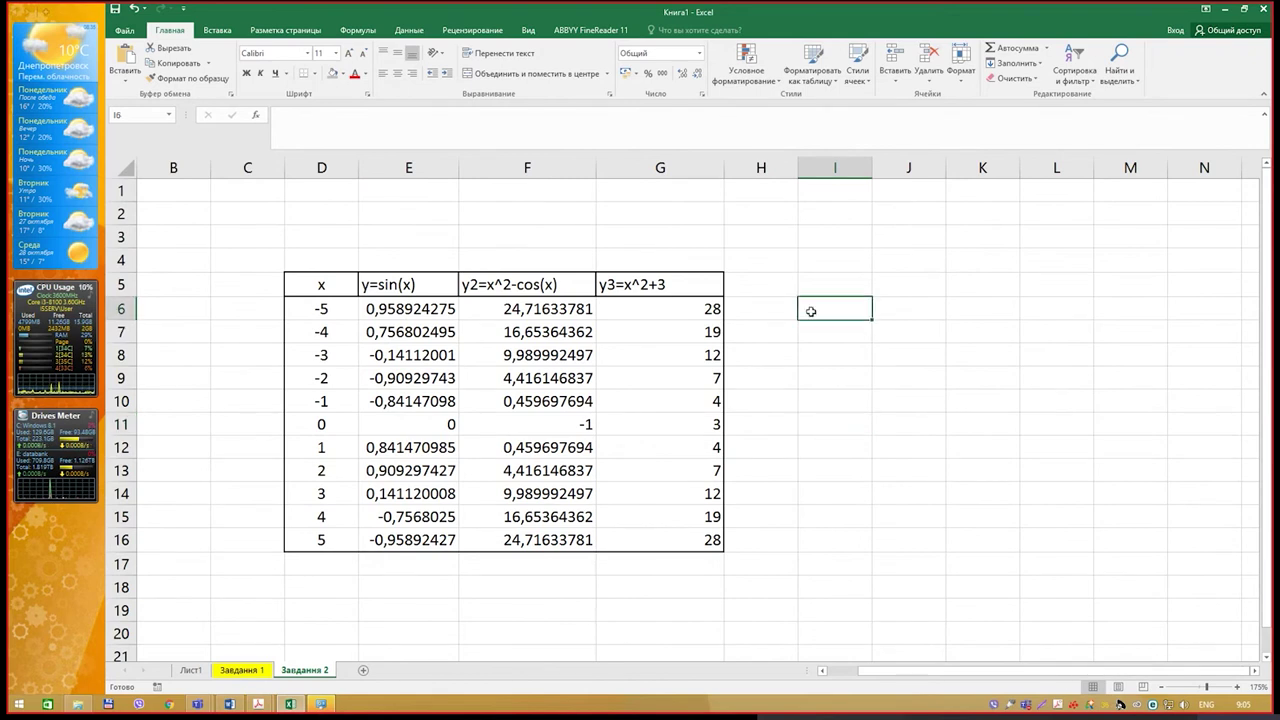
# Compare the table with the reference line chart in the PDF, then go to Вставка.
pyautogui.scroll(-5, 788, 288)
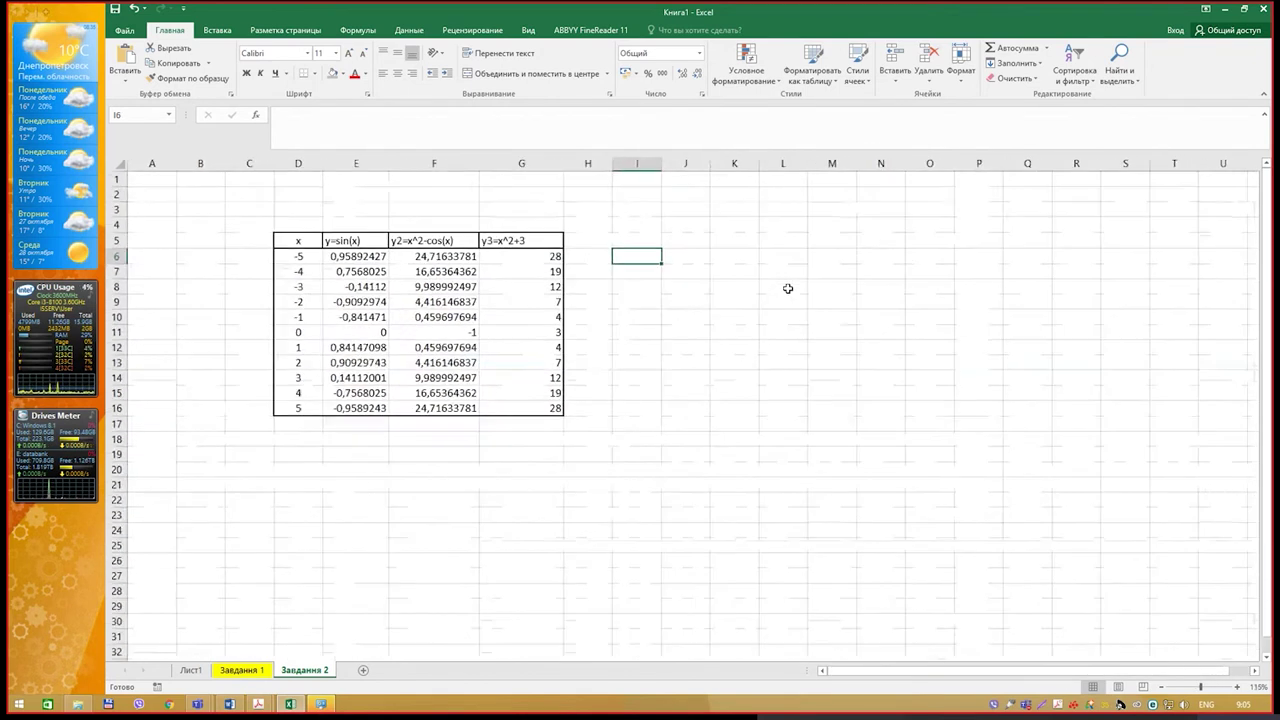
pyautogui.scroll(1, 614, 264)
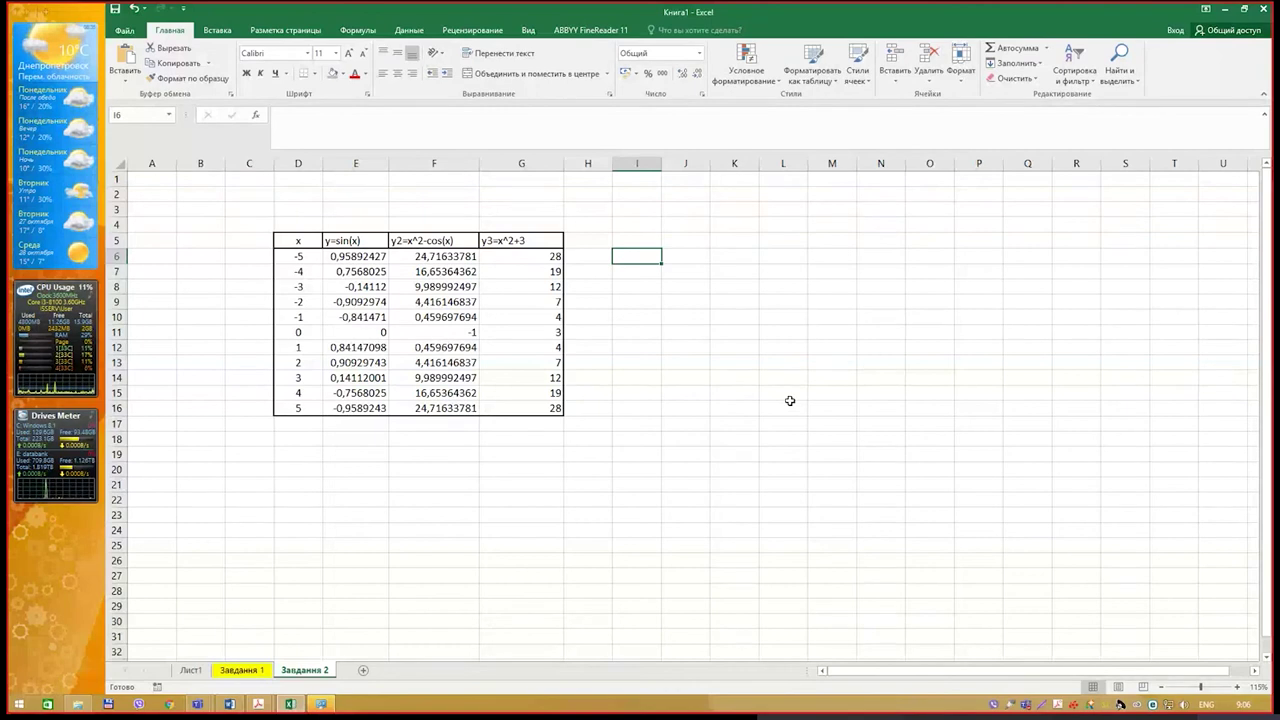
pyautogui.hotkey('alt', 'Tab')
pyautogui.scroll(-5, 793, 390)
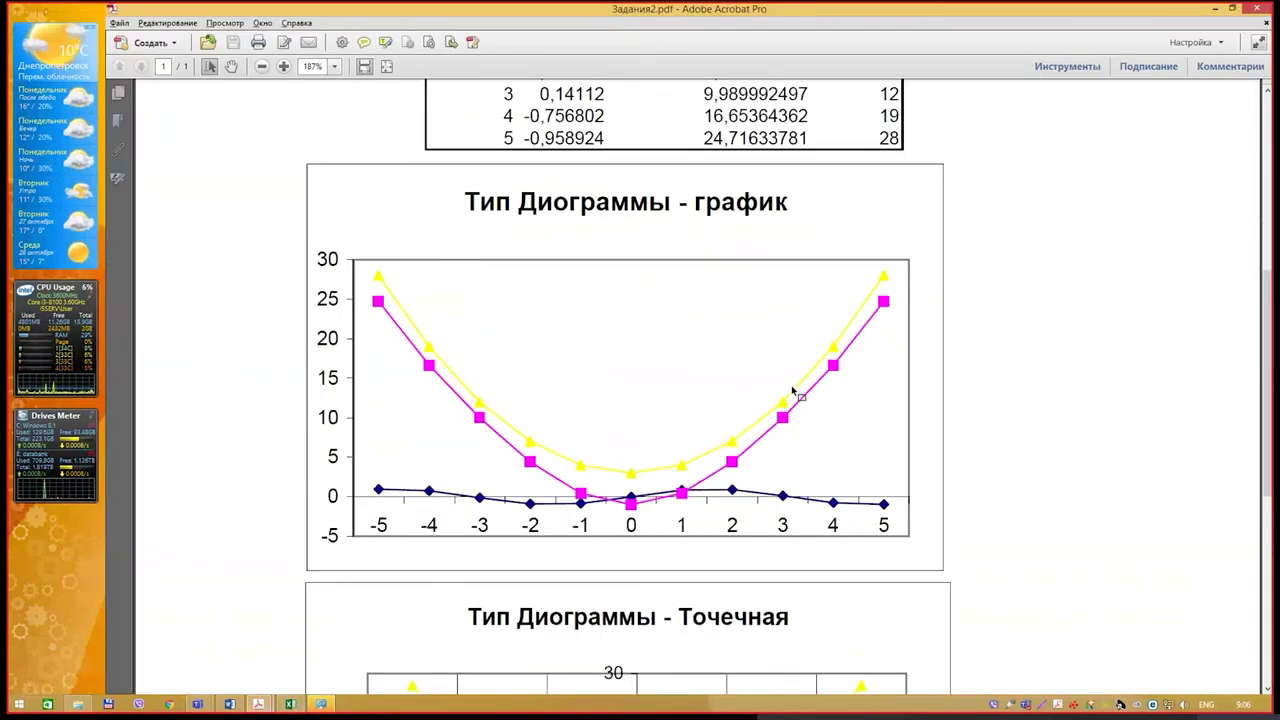
pyautogui.scroll(1, 793, 390)
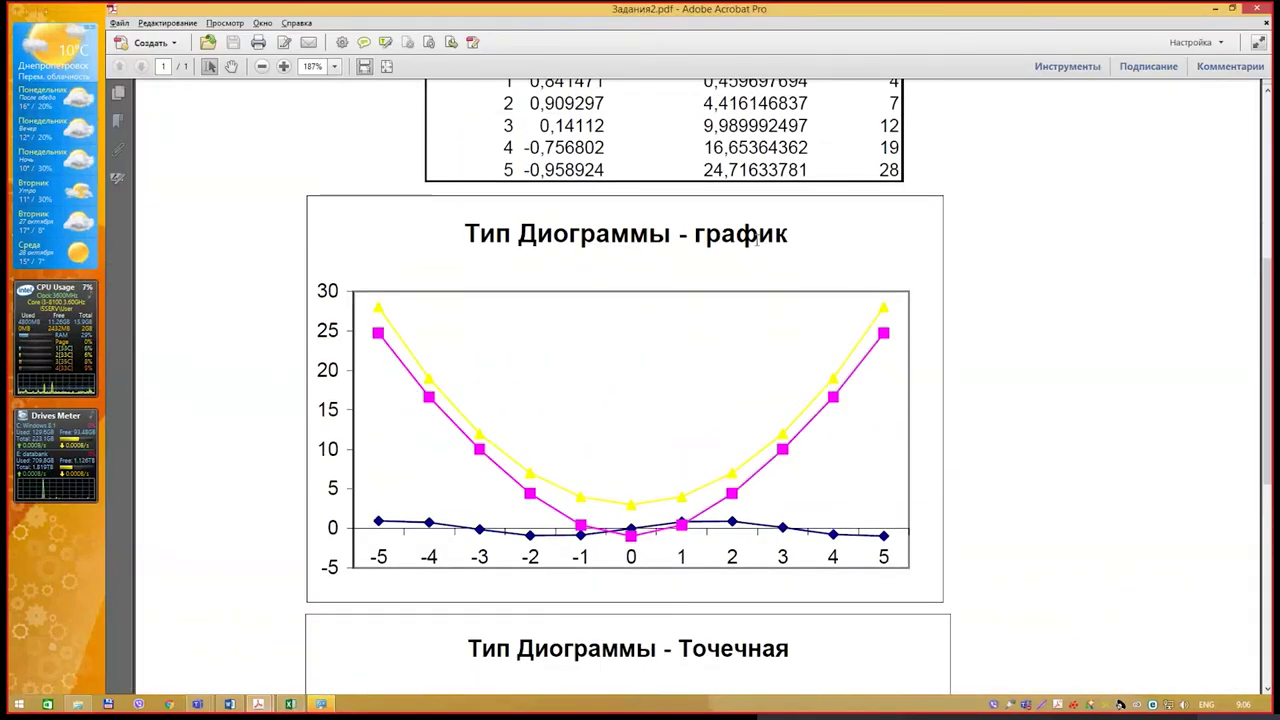
pyautogui.hotkey('alt', 'Tab')
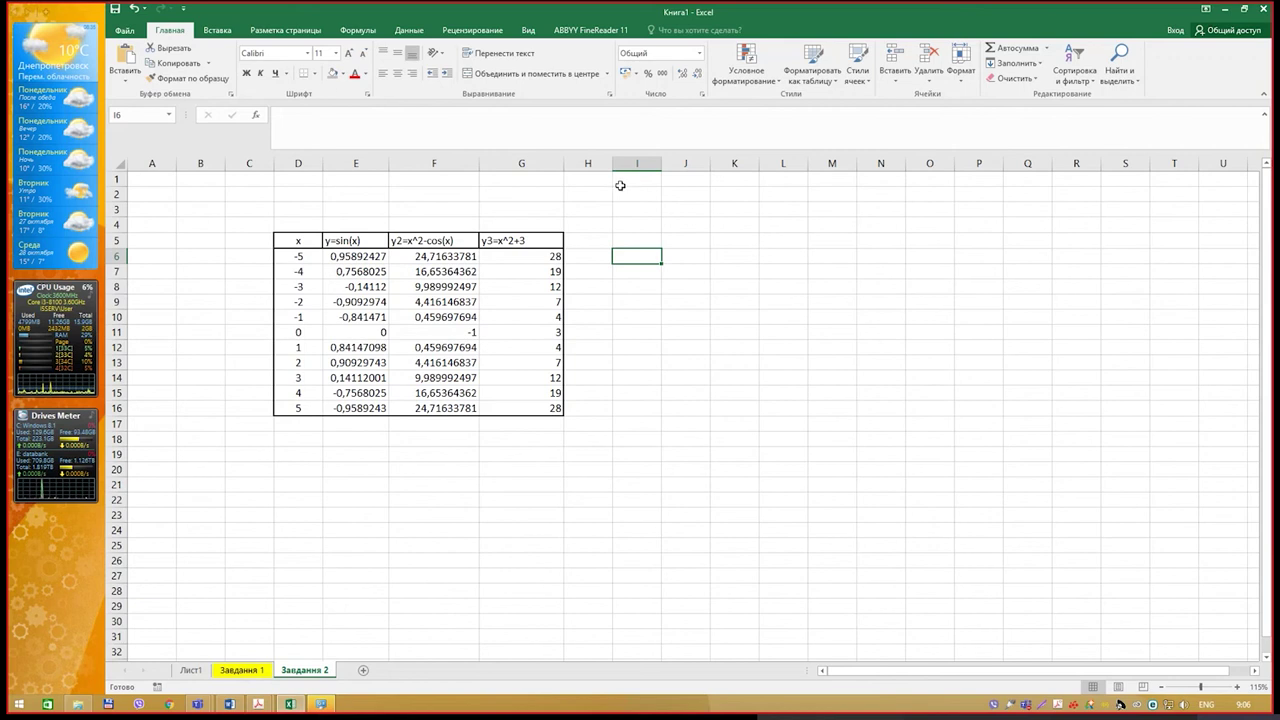
pyautogui.click(219, 30)
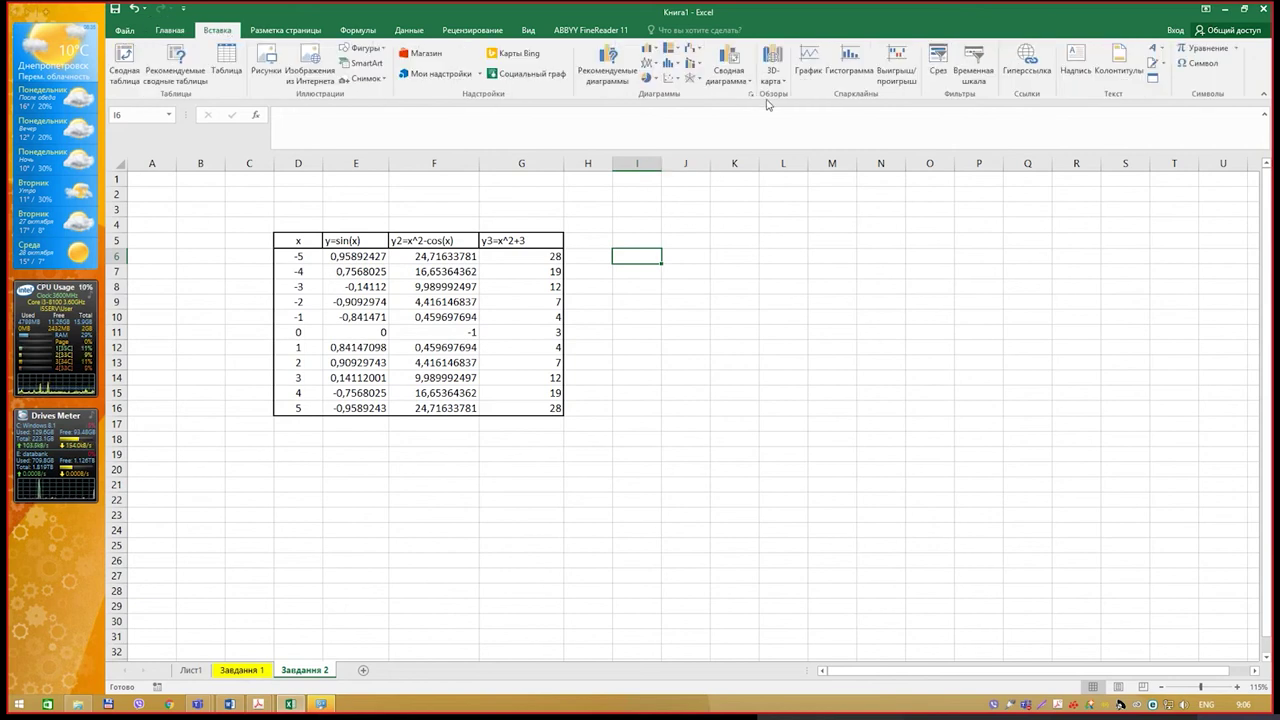
# Insert a blank График > Линия chart and move it right of the table.
pyautogui.click(735, 84)
pyautogui.click(735, 84)
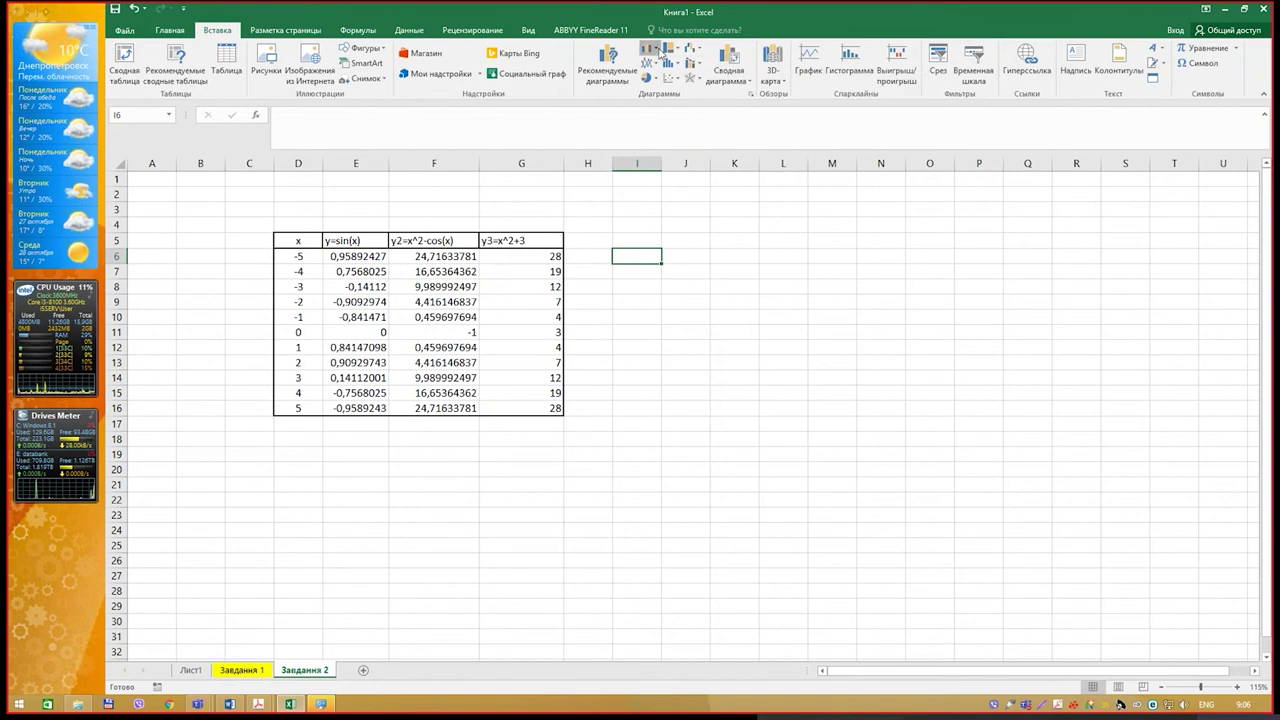
pyautogui.click(650, 48)
pyautogui.click(658, 68)
pyautogui.click(658, 67)
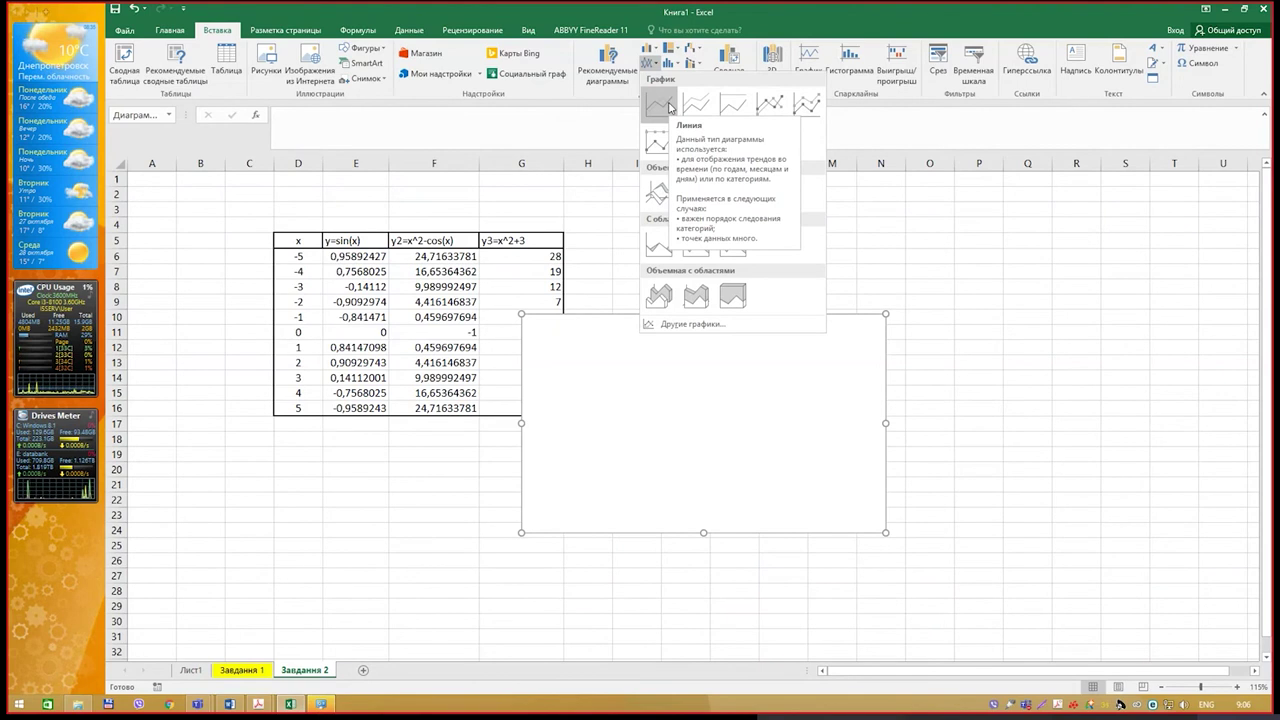
pyautogui.click(668, 105)
pyautogui.moveTo(767, 323); pyautogui.dragTo(995, 226)
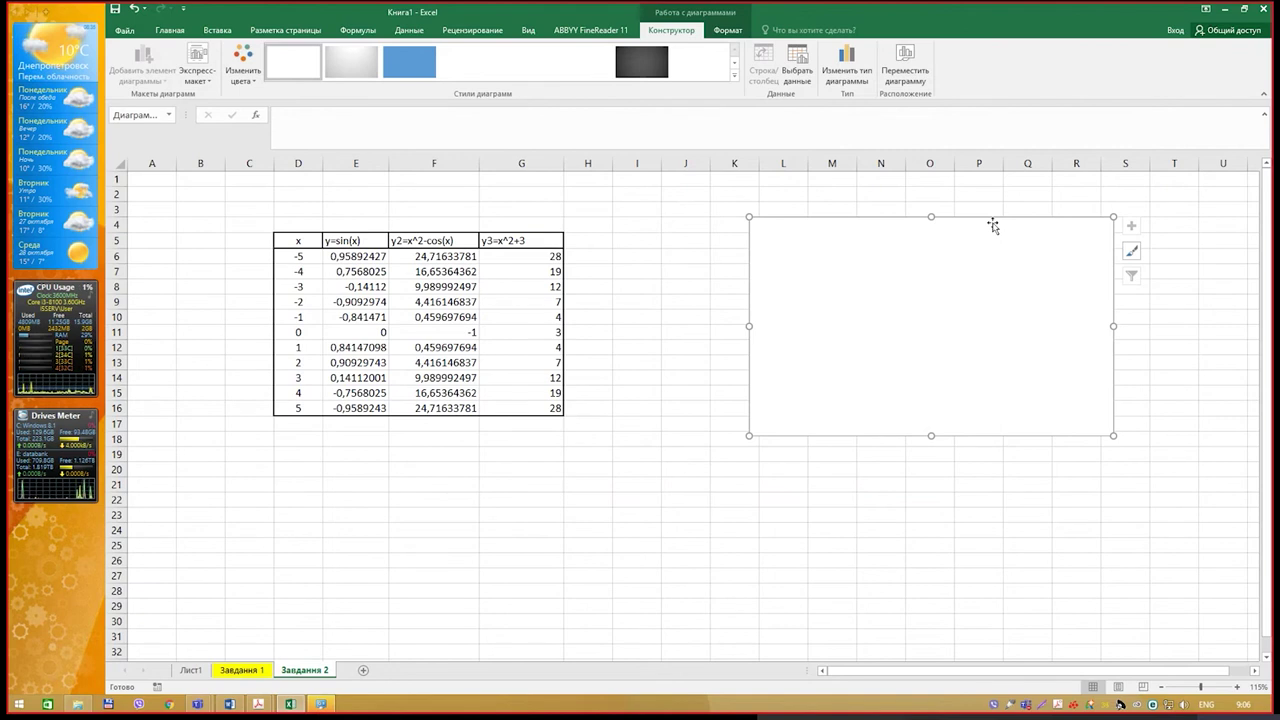
# Select D6:G16 and insert a Линия line chart plotting series Ряд1–Ряд4.
pyautogui.click(734, 512)
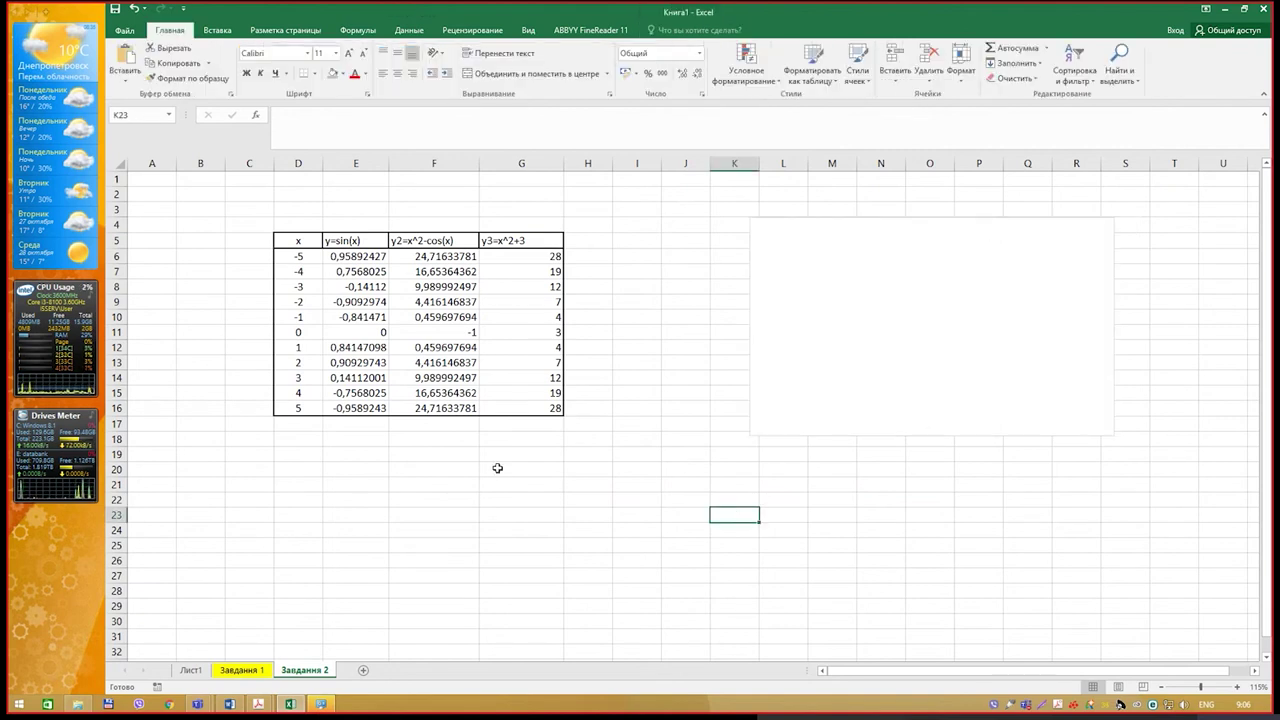
pyautogui.moveTo(292, 259); pyautogui.dragTo(523, 410)
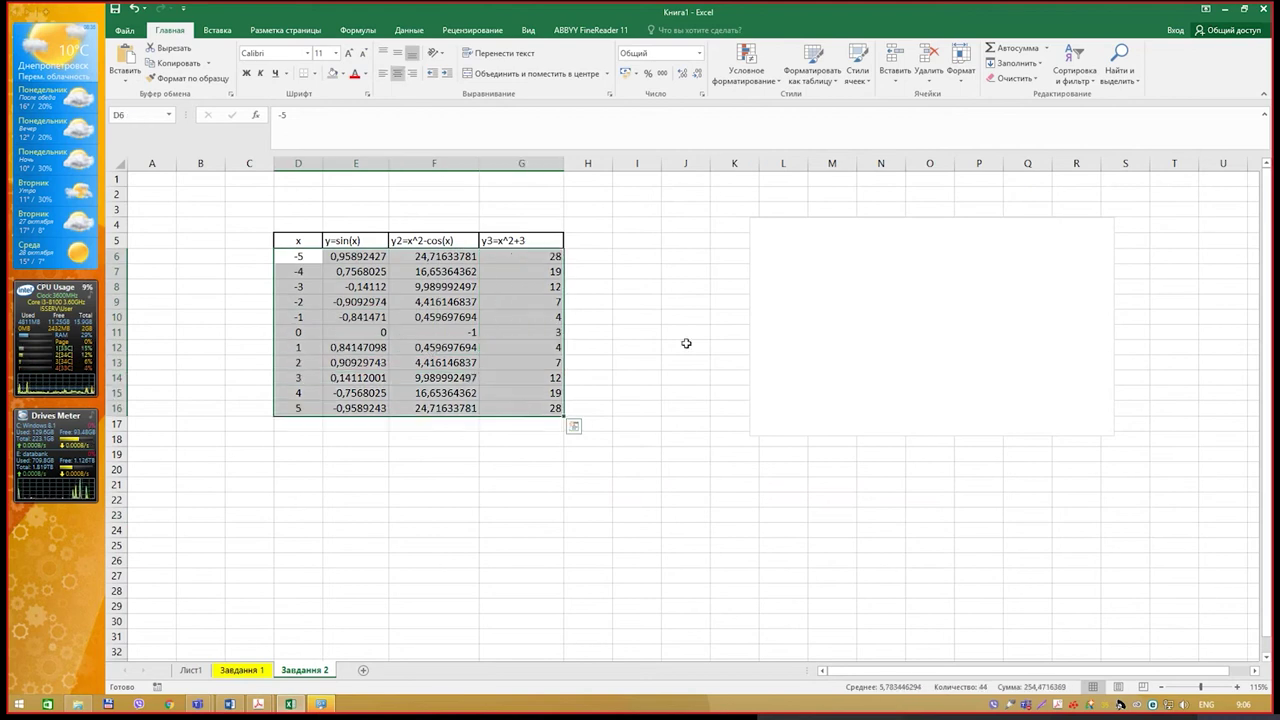
pyautogui.scroll(-1, 825, 477)
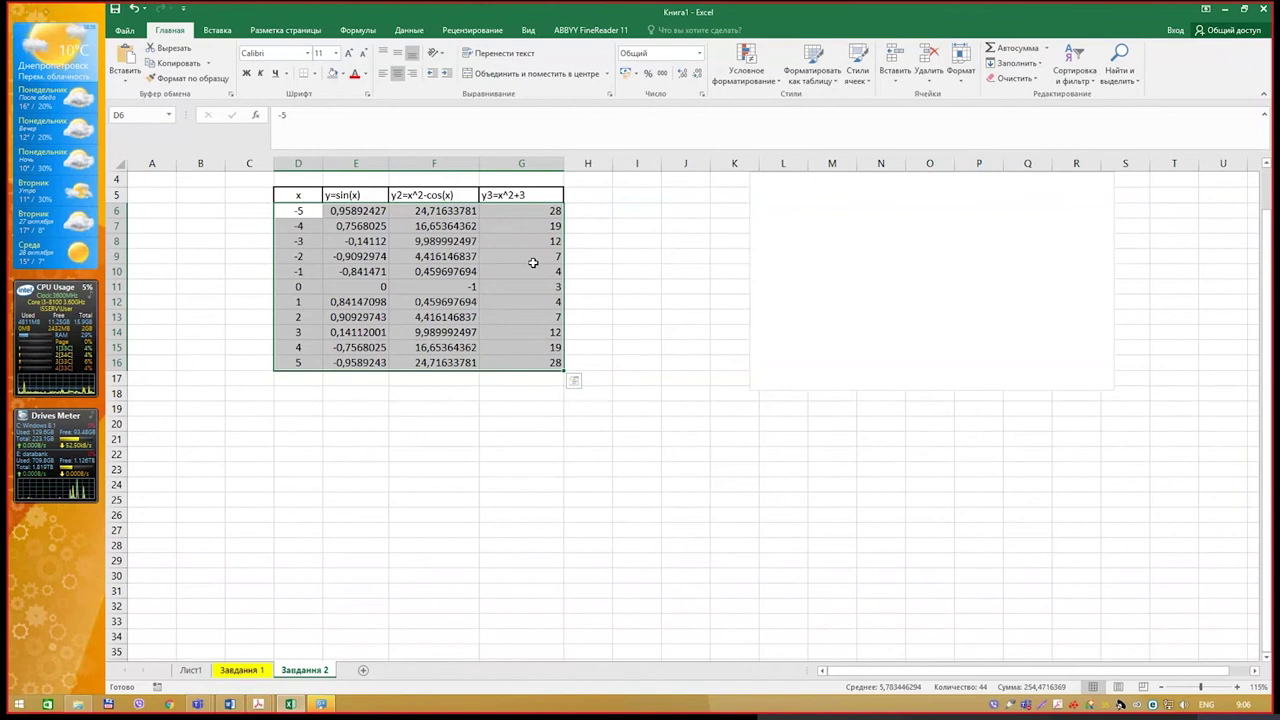
pyautogui.click(215, 30)
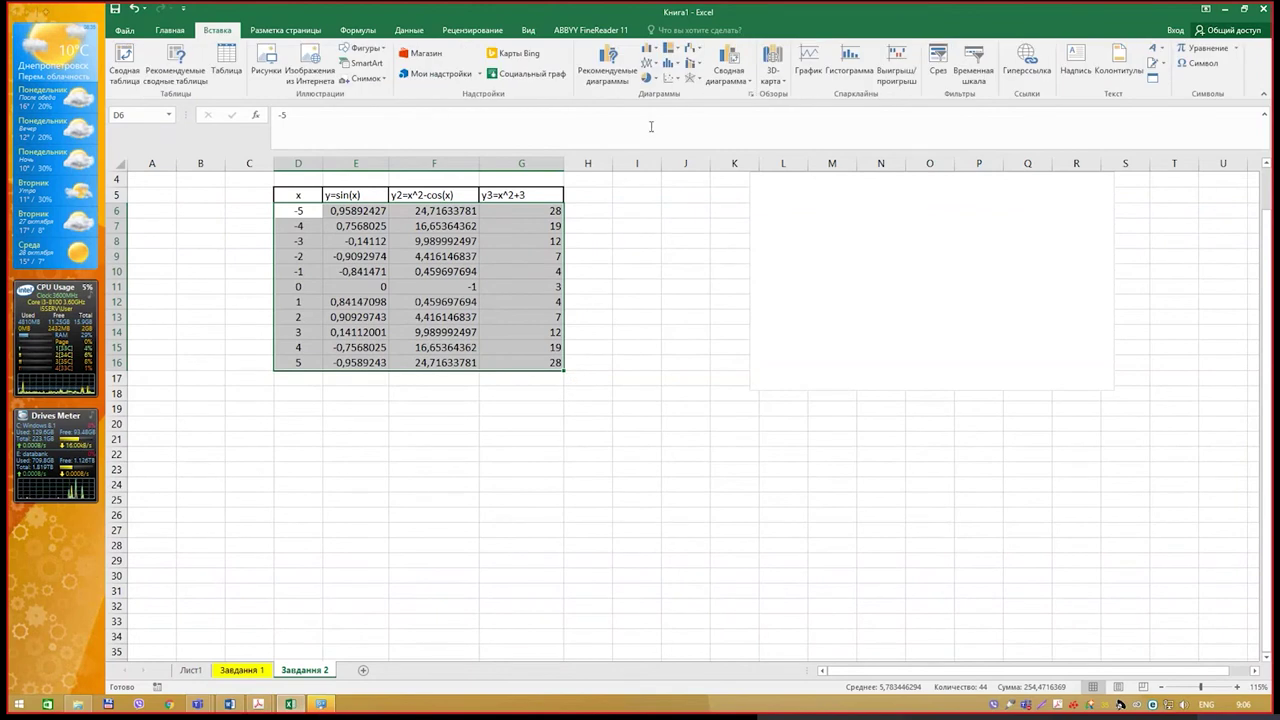
pyautogui.click(654, 52)
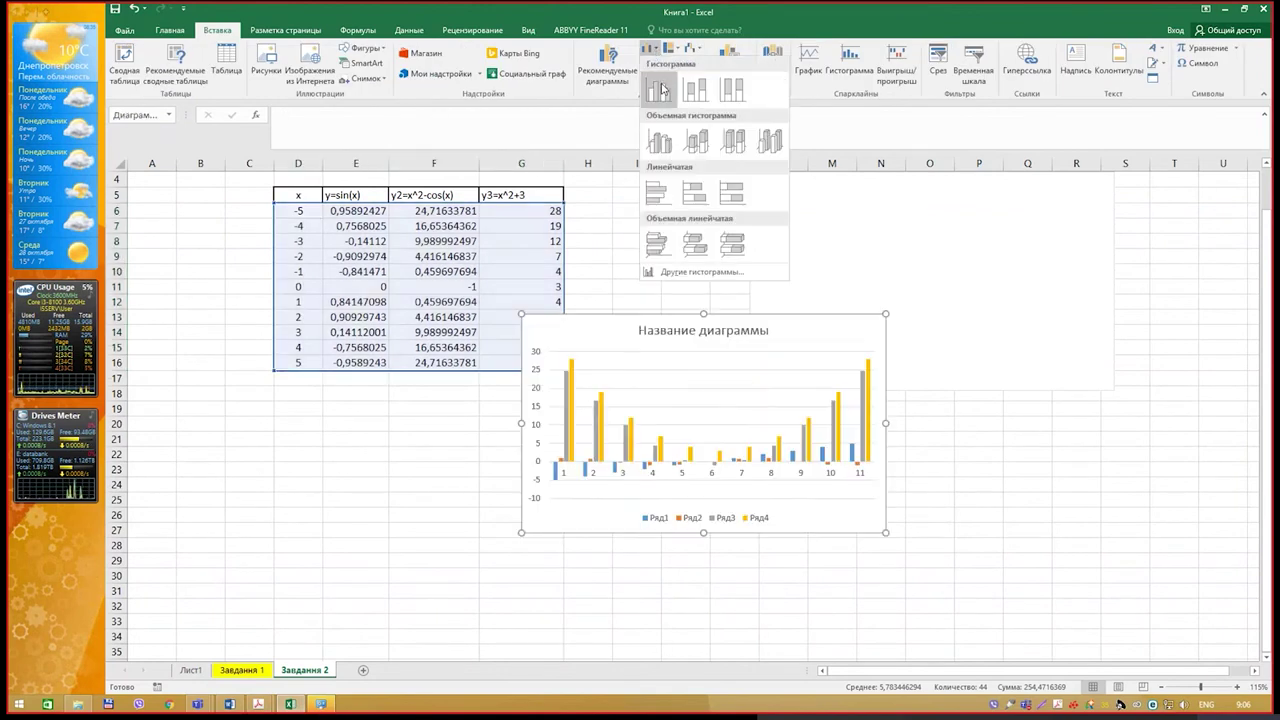
pyautogui.click(650, 48)
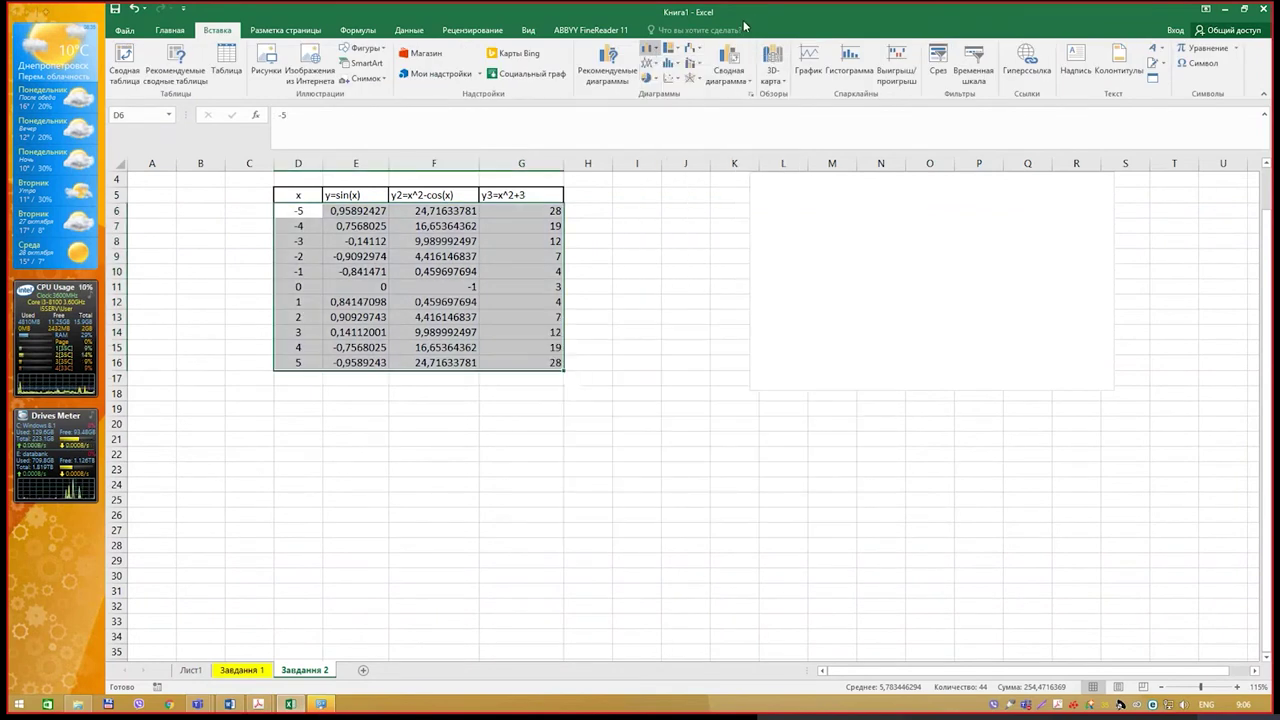
pyautogui.click(652, 64)
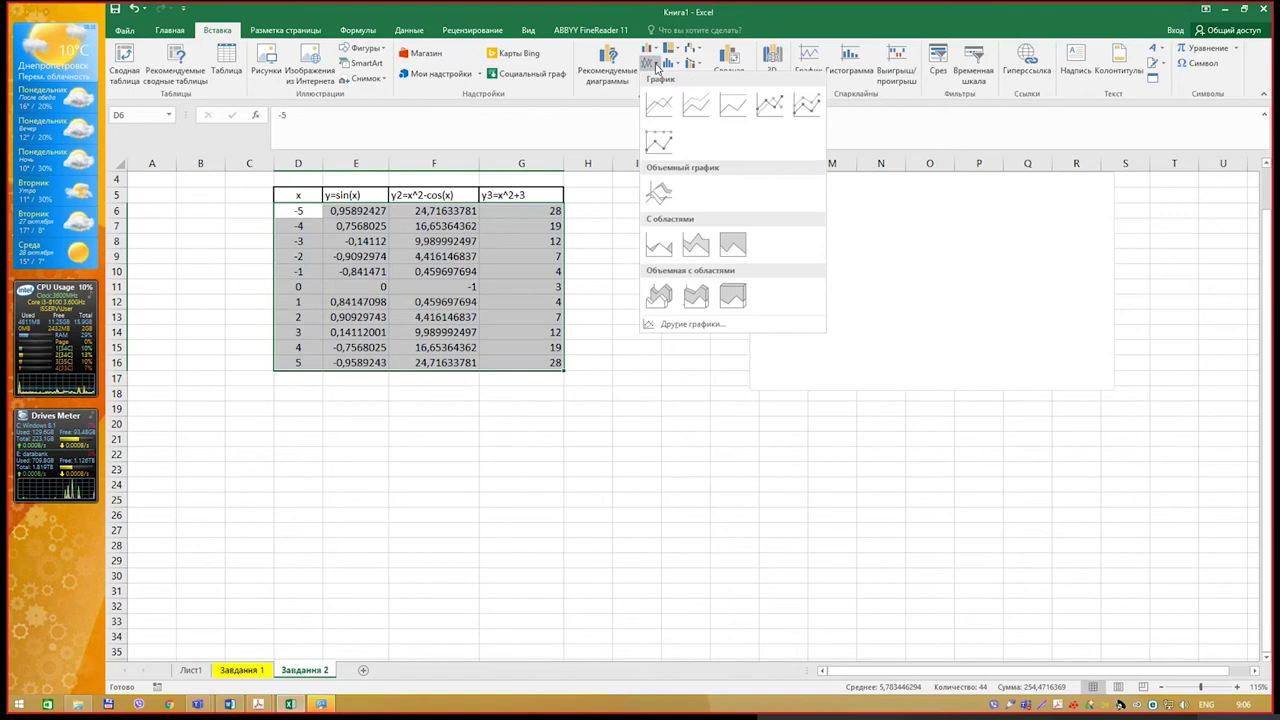
pyautogui.click(664, 105)
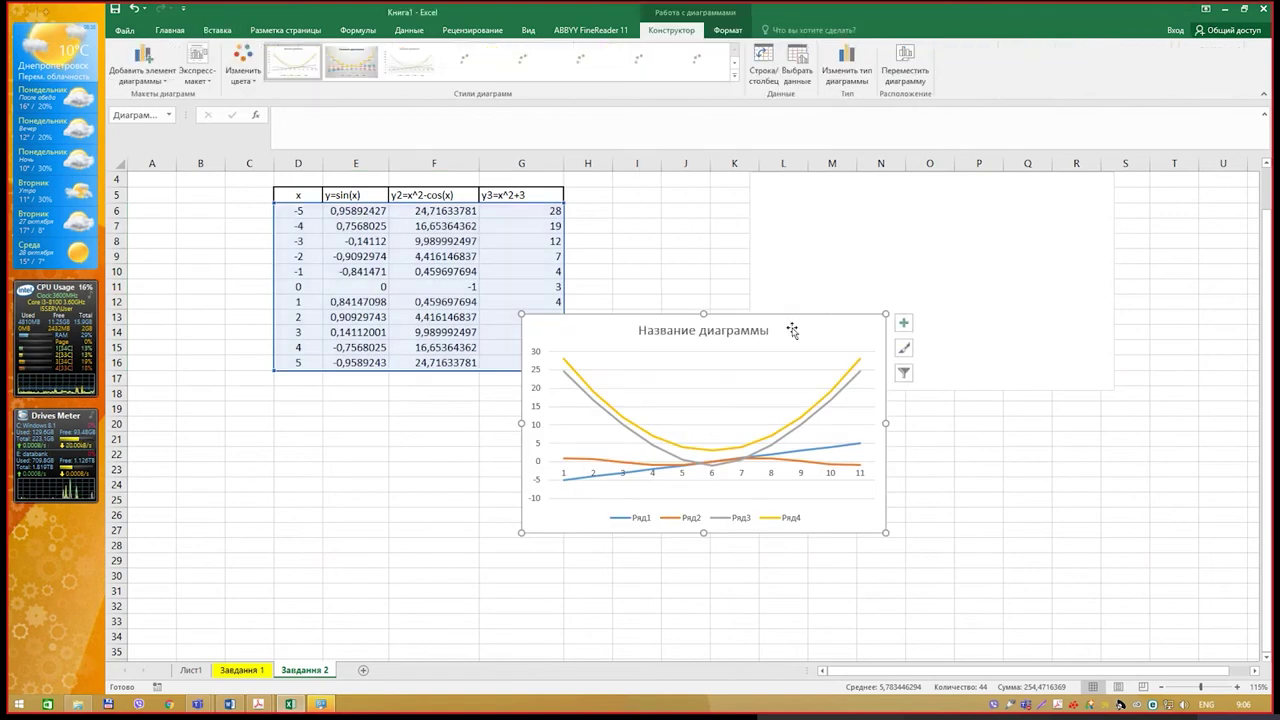
# Move the line chart below the table and delete its Ряд1 x-value series.
pyautogui.moveTo(792, 320); pyautogui.dragTo(648, 434)
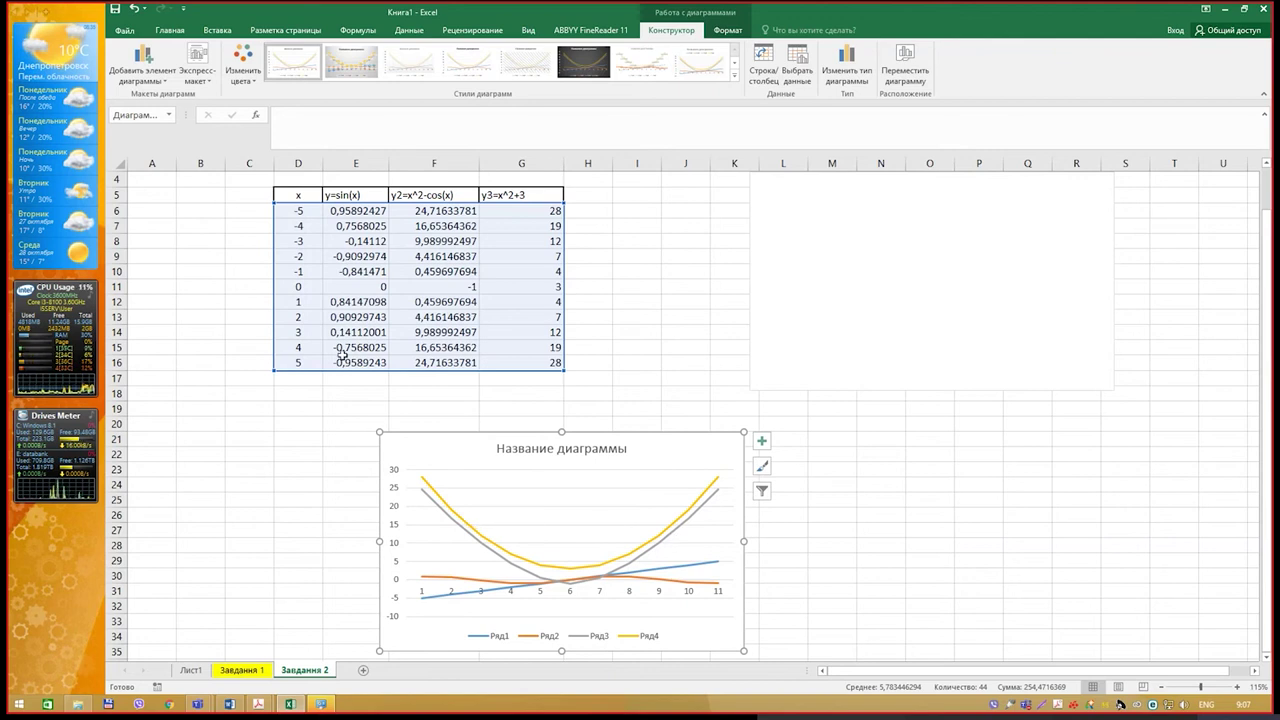
pyautogui.click(711, 566)
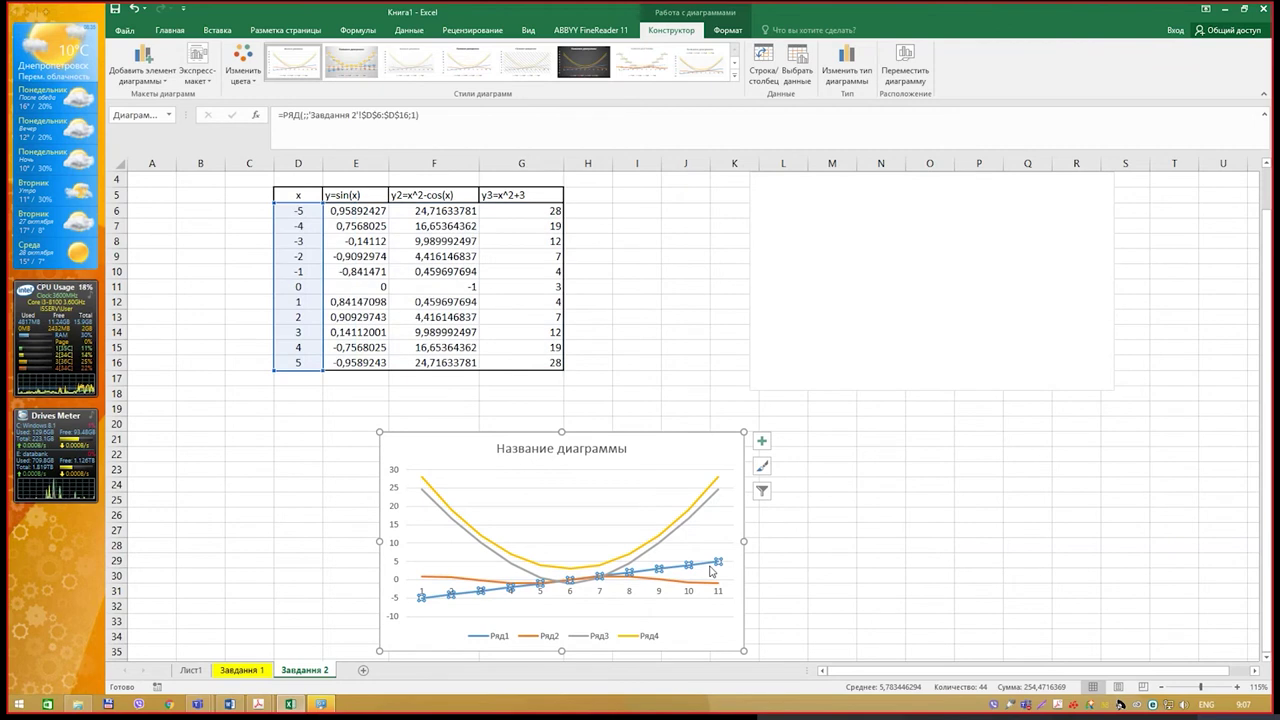
pyautogui.press('Delete')
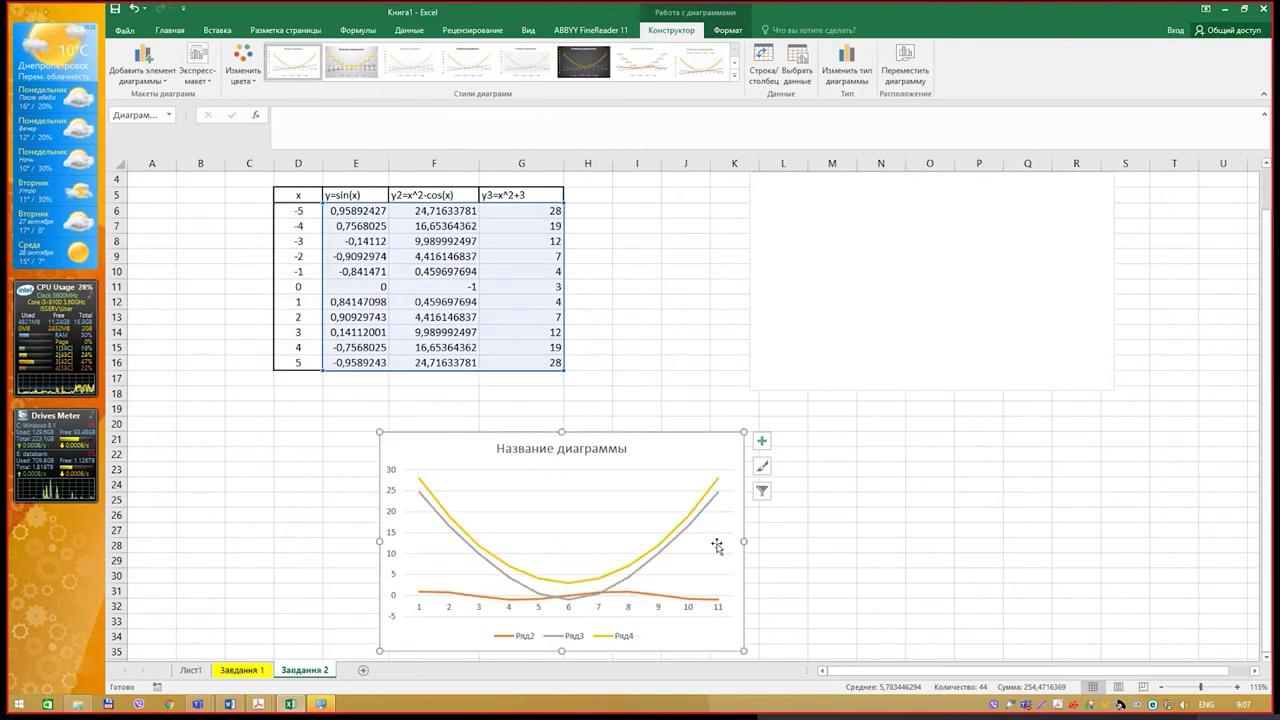
pyautogui.hotkey('alt', 'Tab')
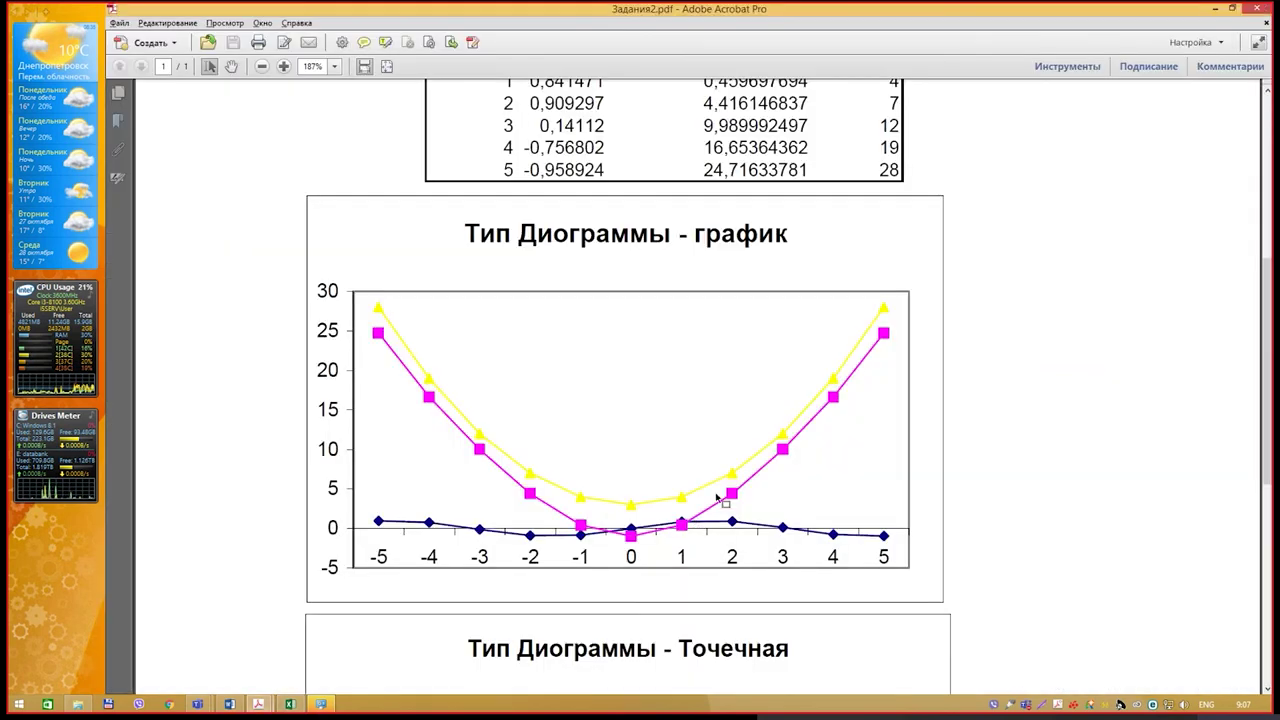
pyautogui.hotkey('alt', 'Tab')
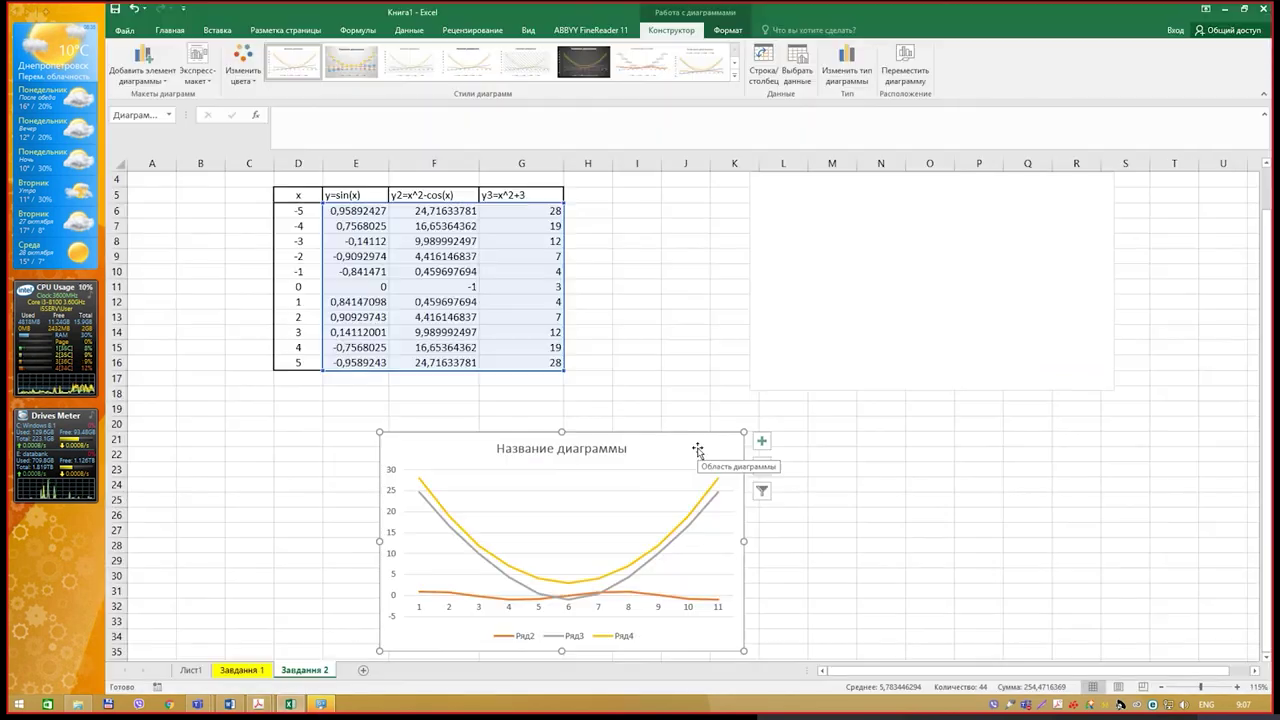
# Shift the line chart left under the table and nudge the empty chart slightly into place.
pyautogui.scroll(1, 923, 342)
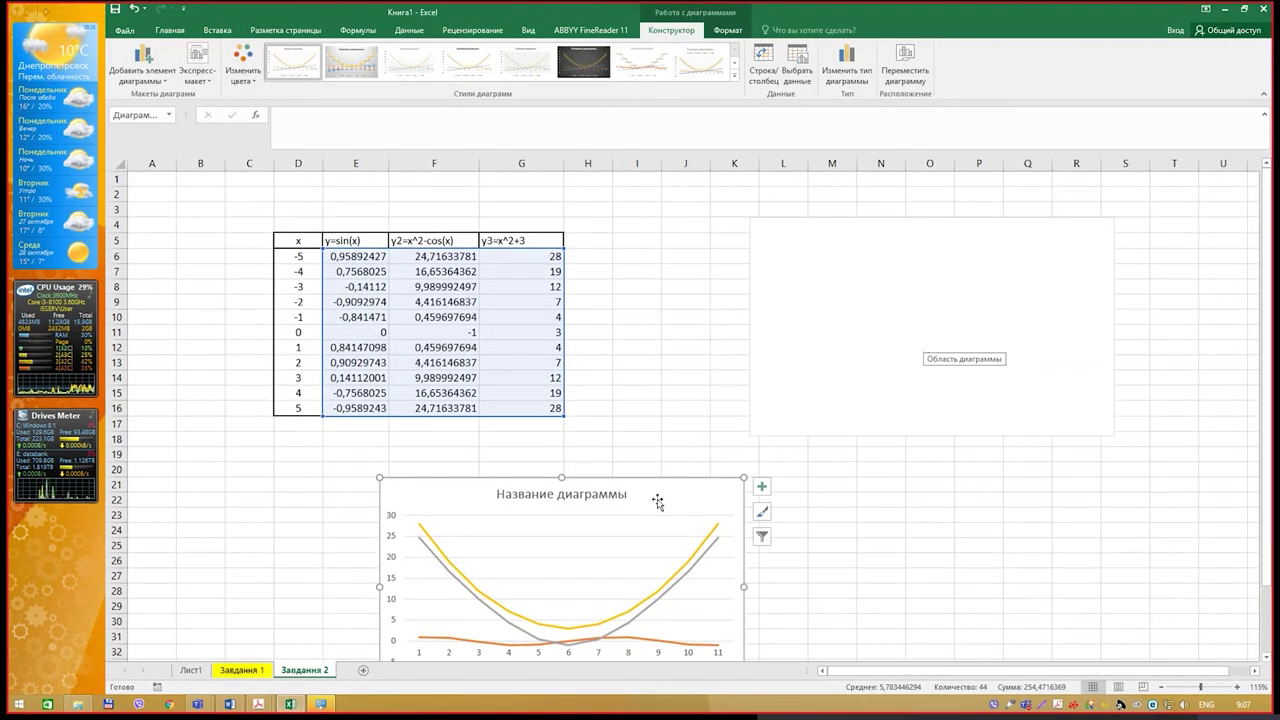
pyautogui.moveTo(643, 482); pyautogui.dragTo(510, 468)
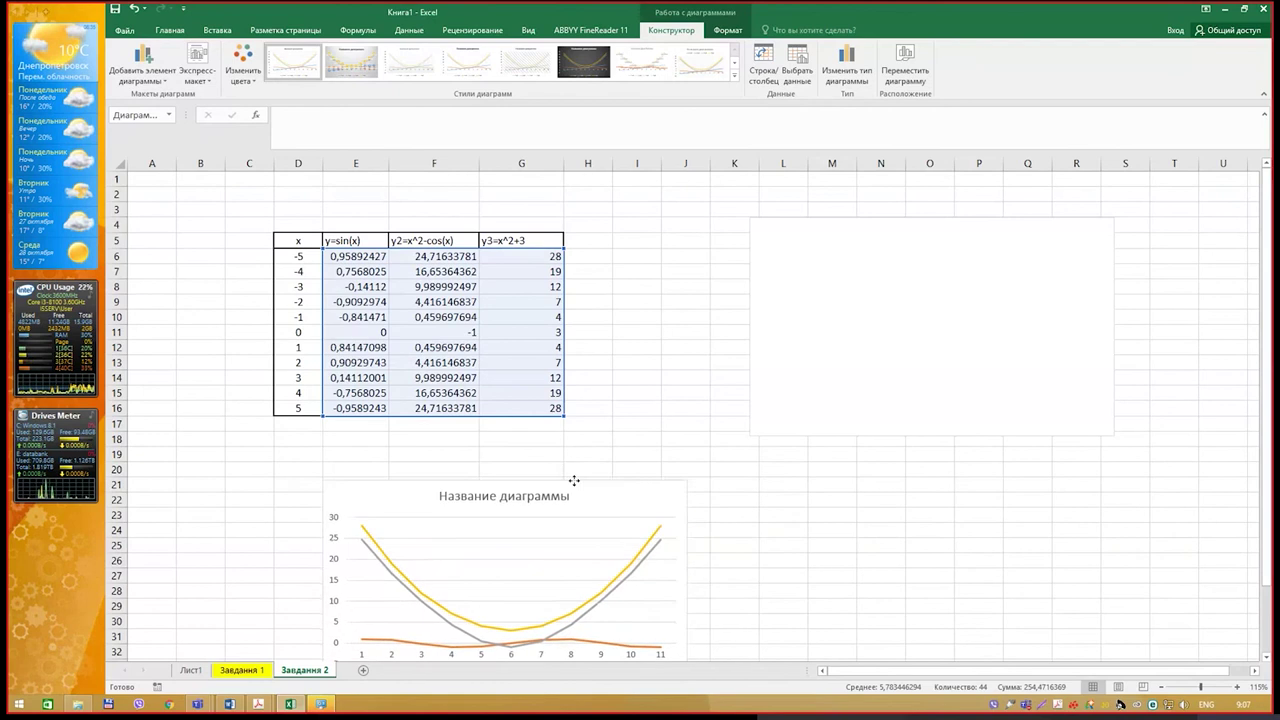
pyautogui.click(877, 354)
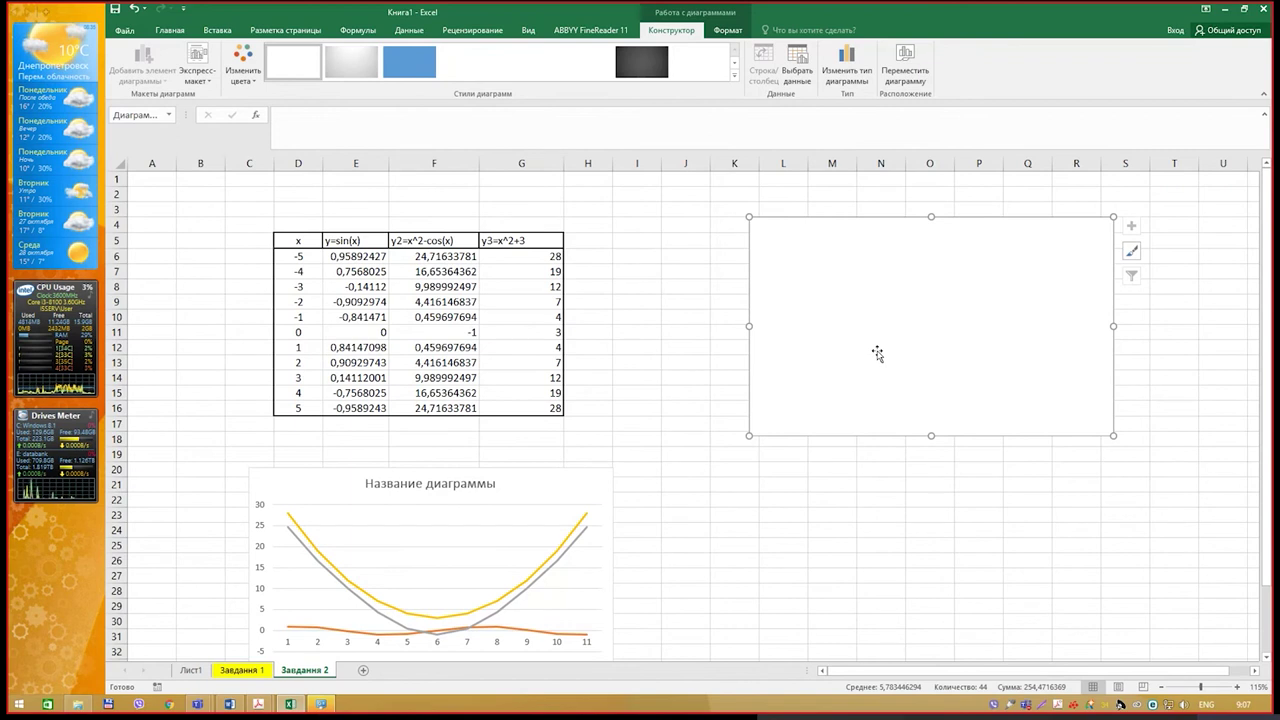
pyautogui.moveTo(912, 289); pyautogui.dragTo(905, 305)
# Add a y=sin(x) series to the empty chart, named from E5 with values E6:E16.
pyautogui.rightClick(905, 305)
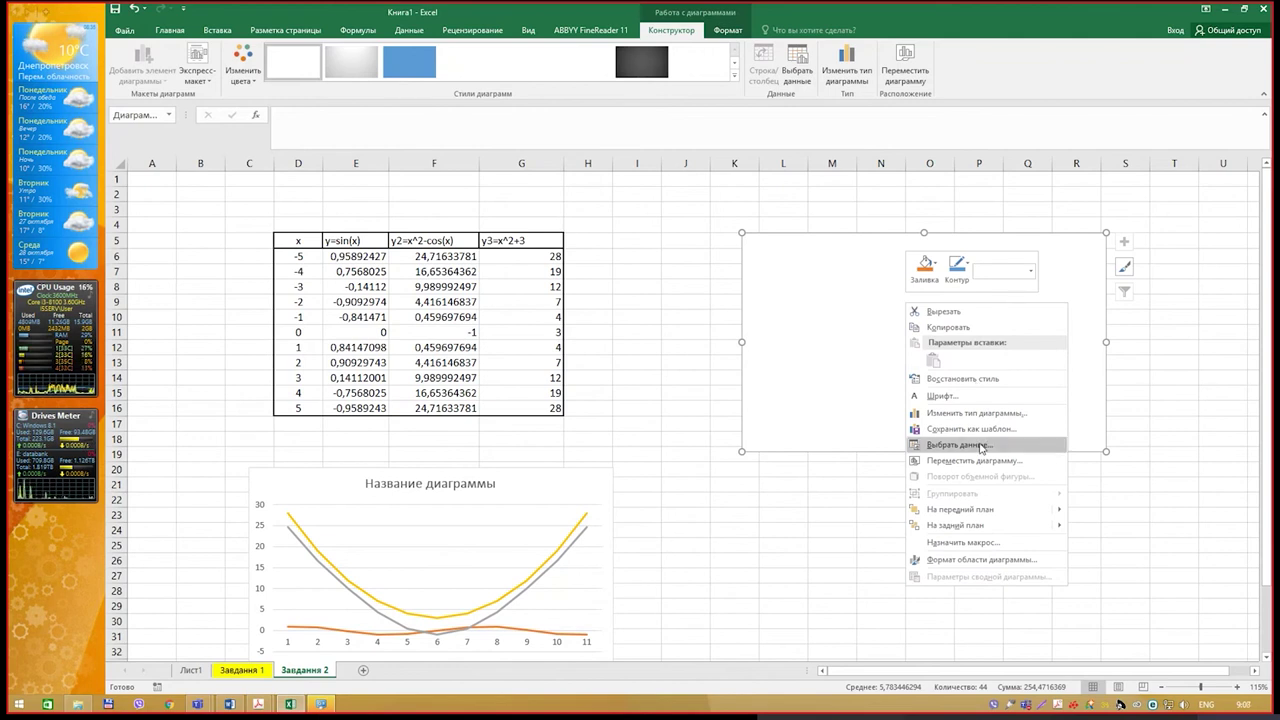
pyautogui.click(981, 447)
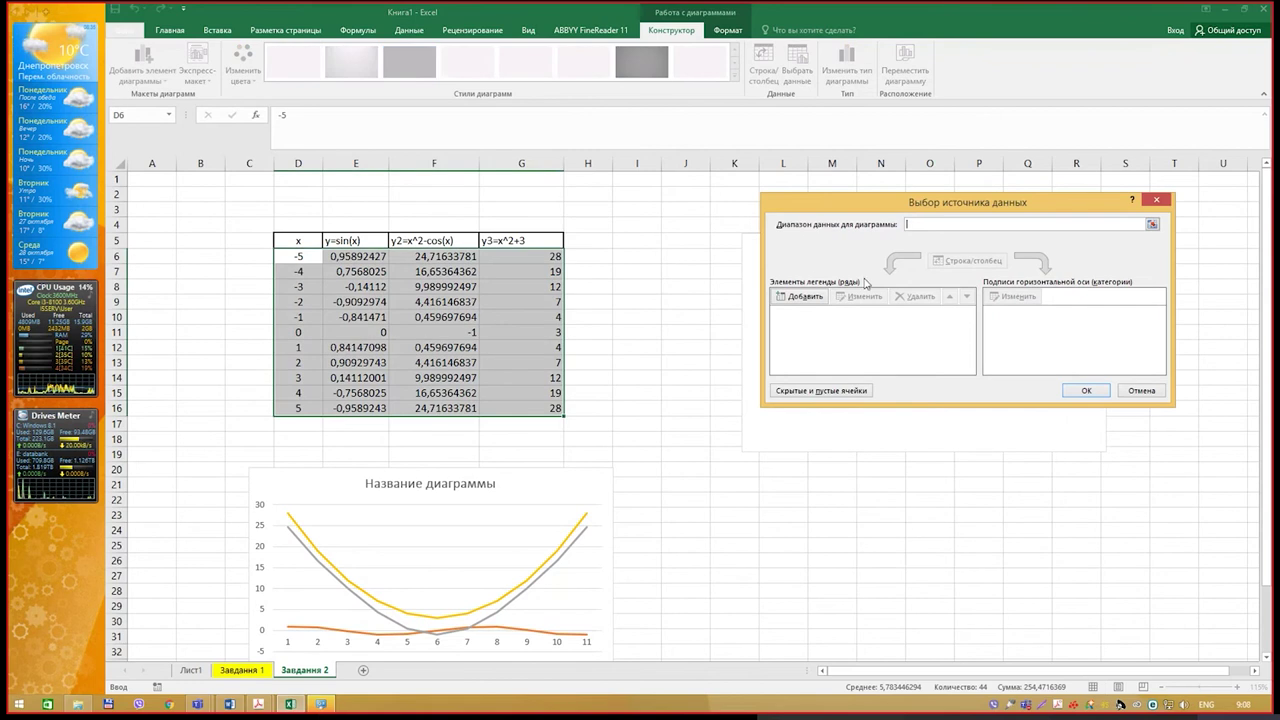
pyautogui.click(807, 297)
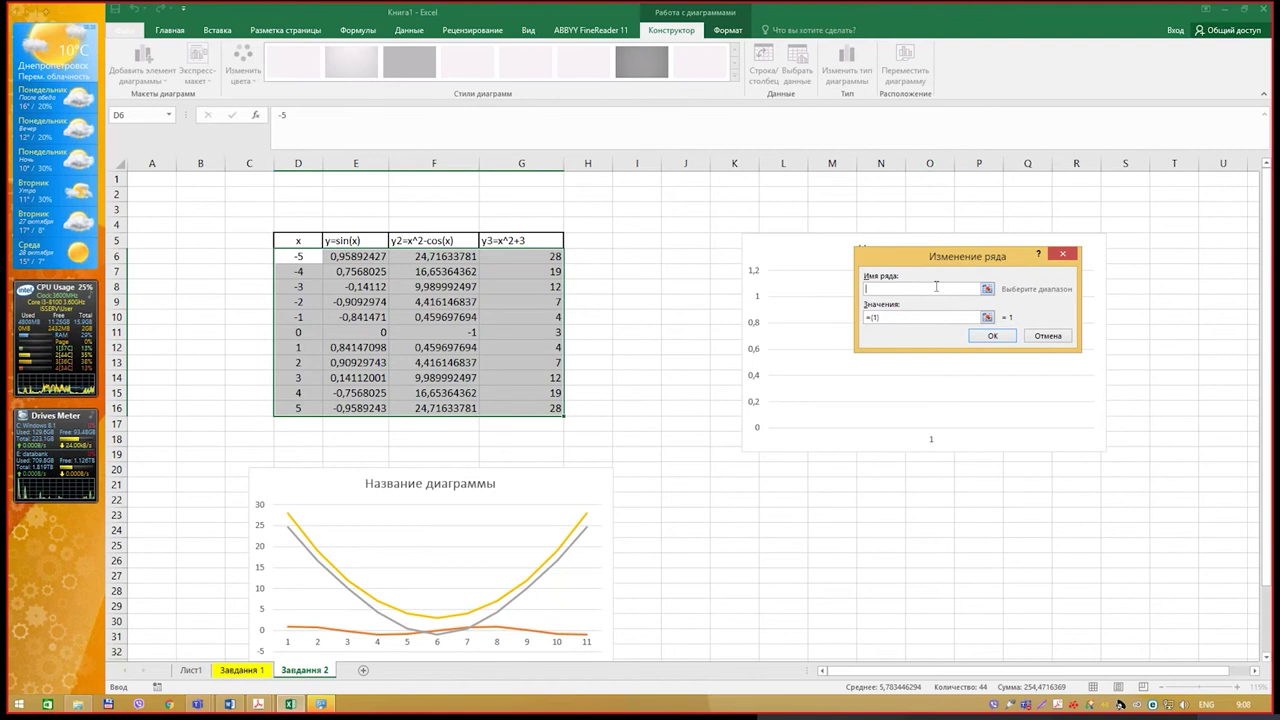
pyautogui.click(343, 242)
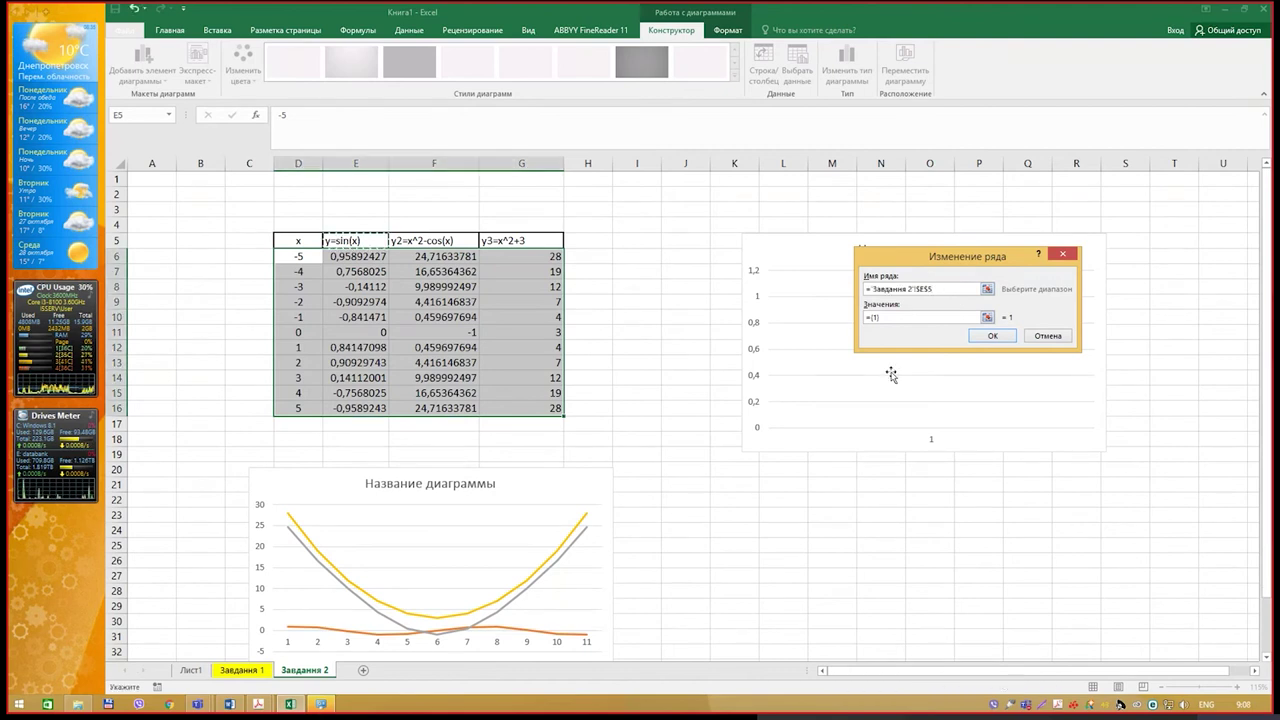
pyautogui.press('Tab')
pyautogui.press('BackSpace')
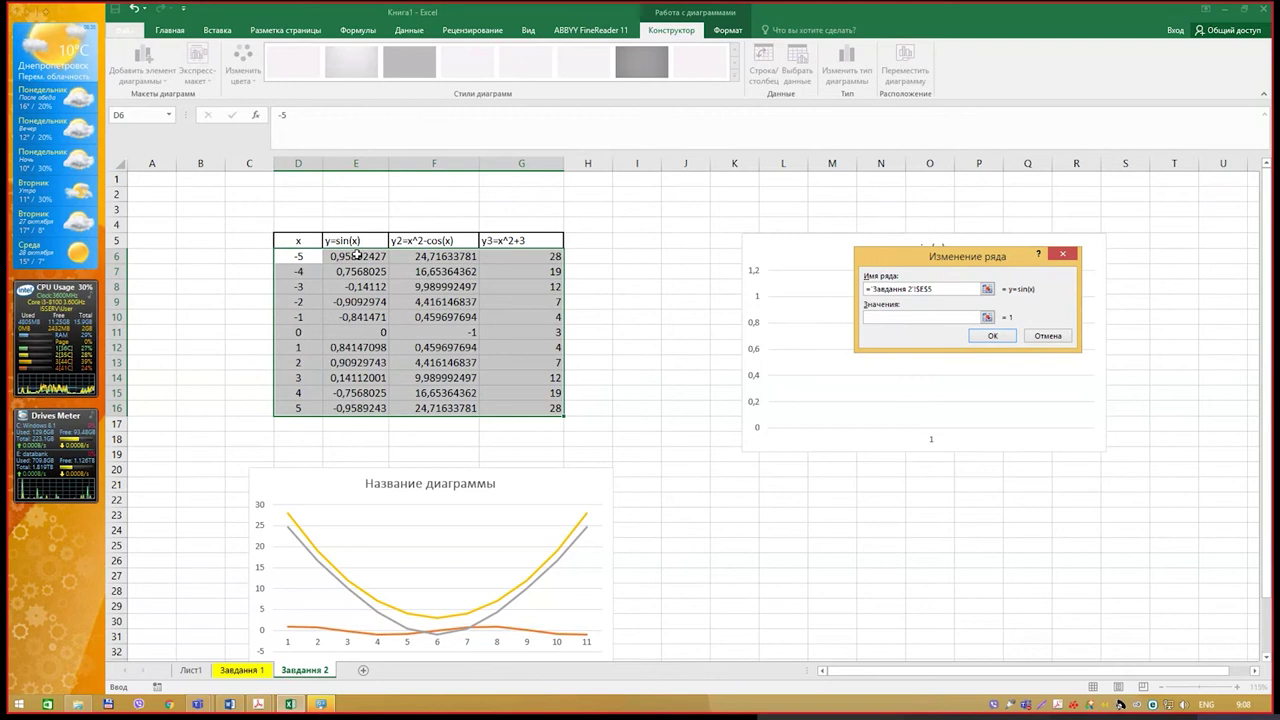
pyautogui.moveTo(357, 254); pyautogui.dragTo(357, 408)
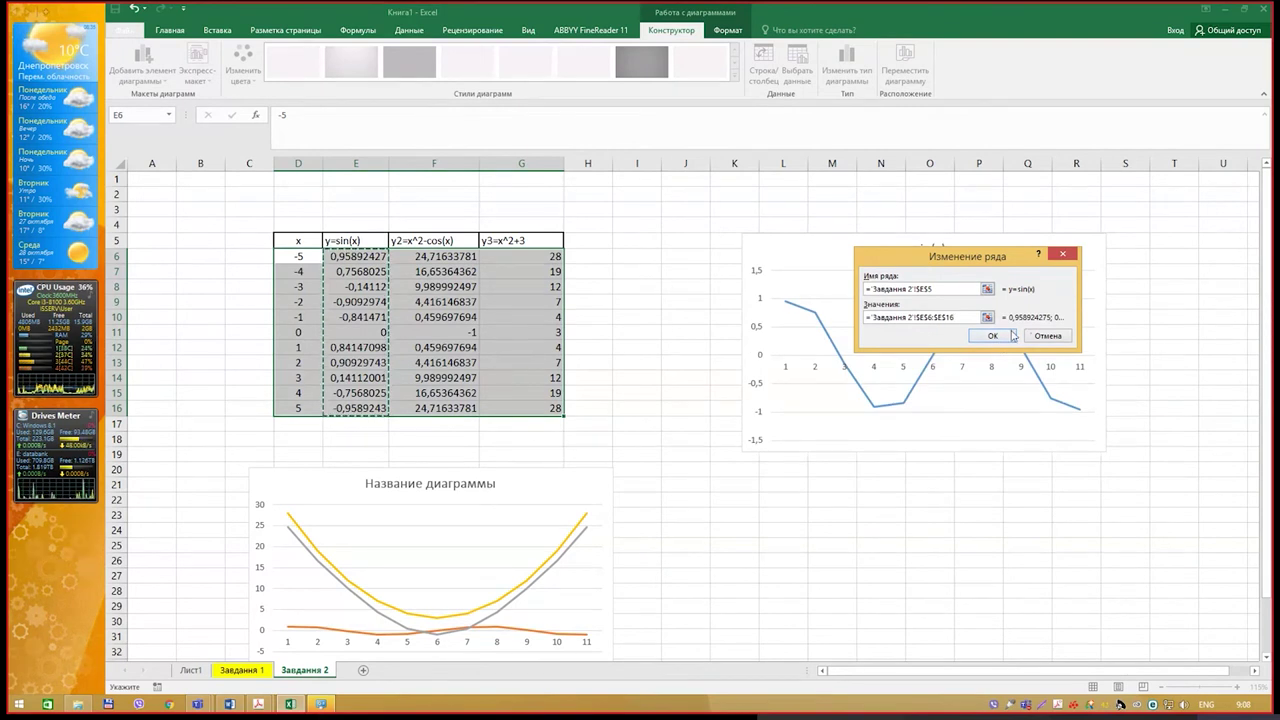
pyautogui.click(994, 336)
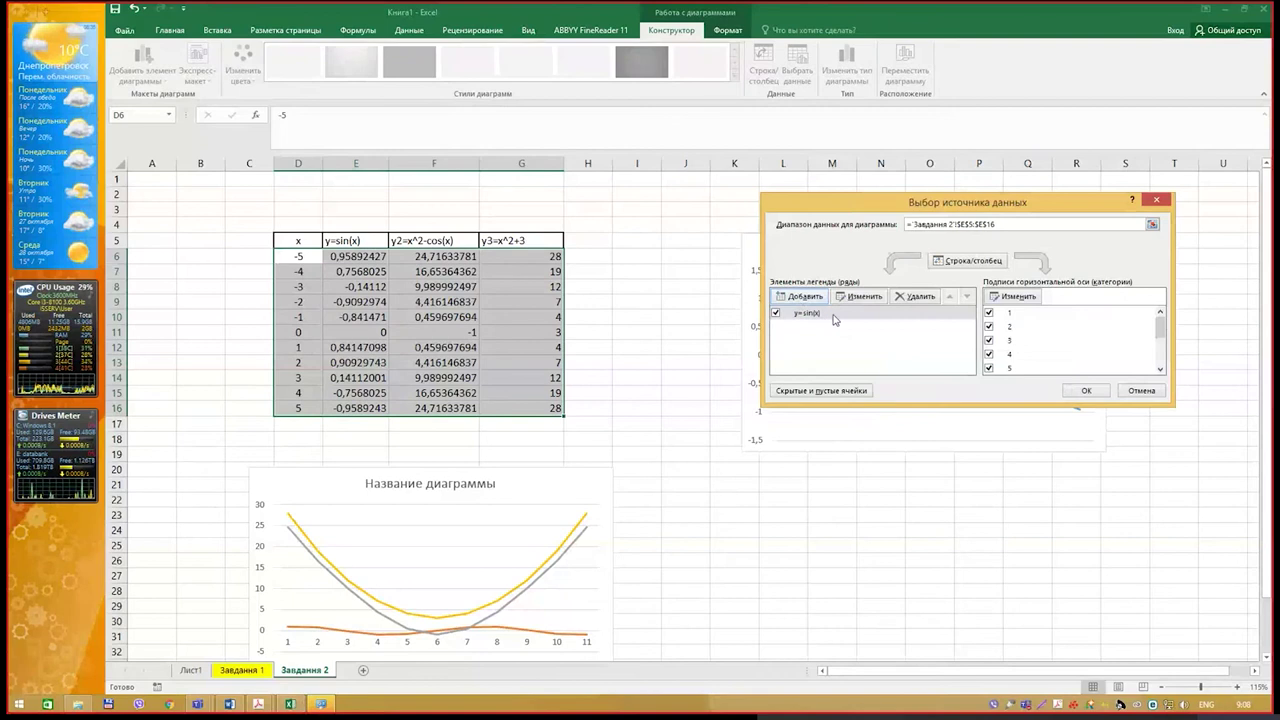
# Add the y2=x^2-cos(x) series, named from F5 with values F6:F16.
pyautogui.click(806, 297)
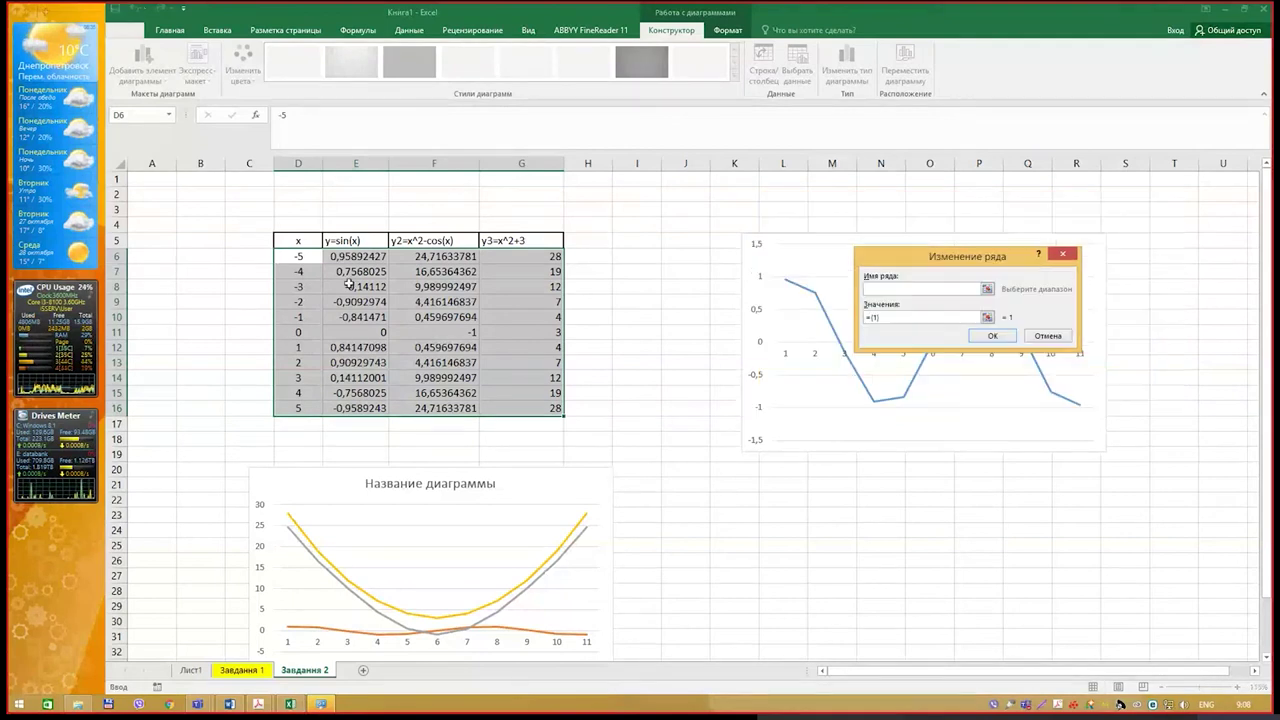
pyautogui.click(428, 240)
pyautogui.tripleClick(890, 317)
pyautogui.press('BackSpace')
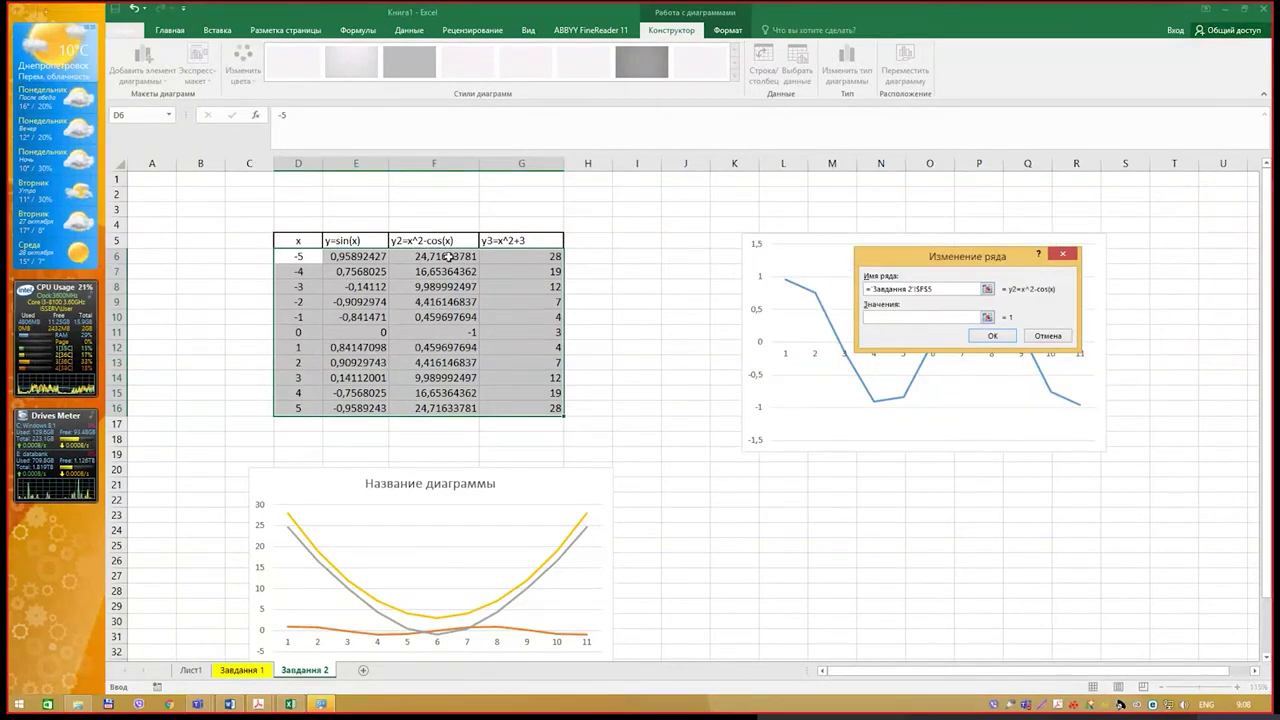
pyautogui.moveTo(448, 257); pyautogui.dragTo(444, 408)
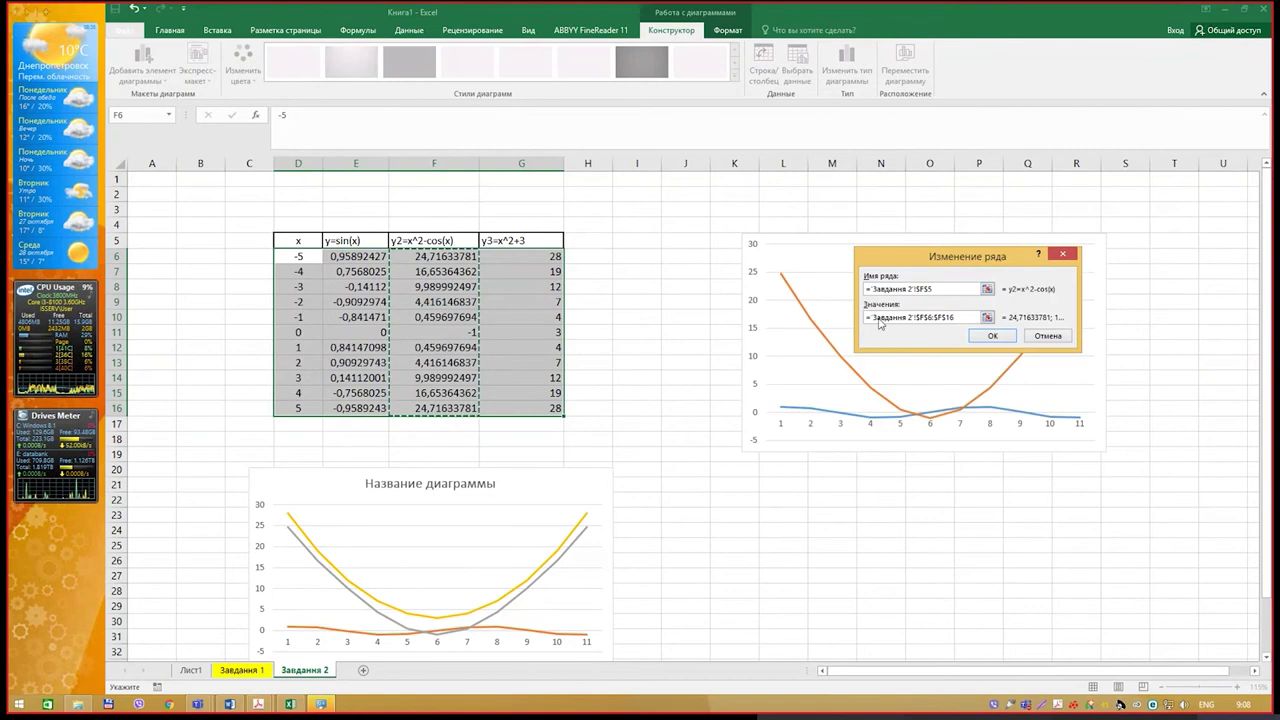
pyautogui.click(986, 337)
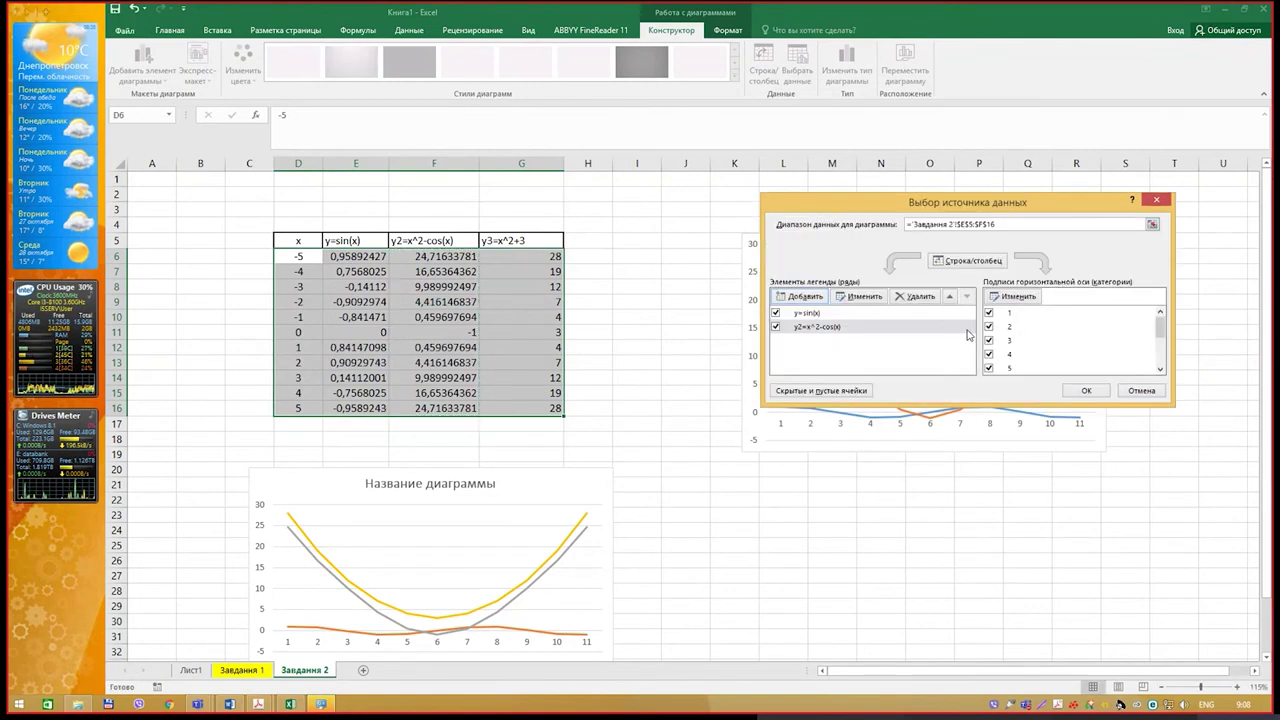
# Add the y3=x^2+3 series, named from G5 with values G6:G16.
pyautogui.click(809, 300)
pyautogui.click(537, 242)
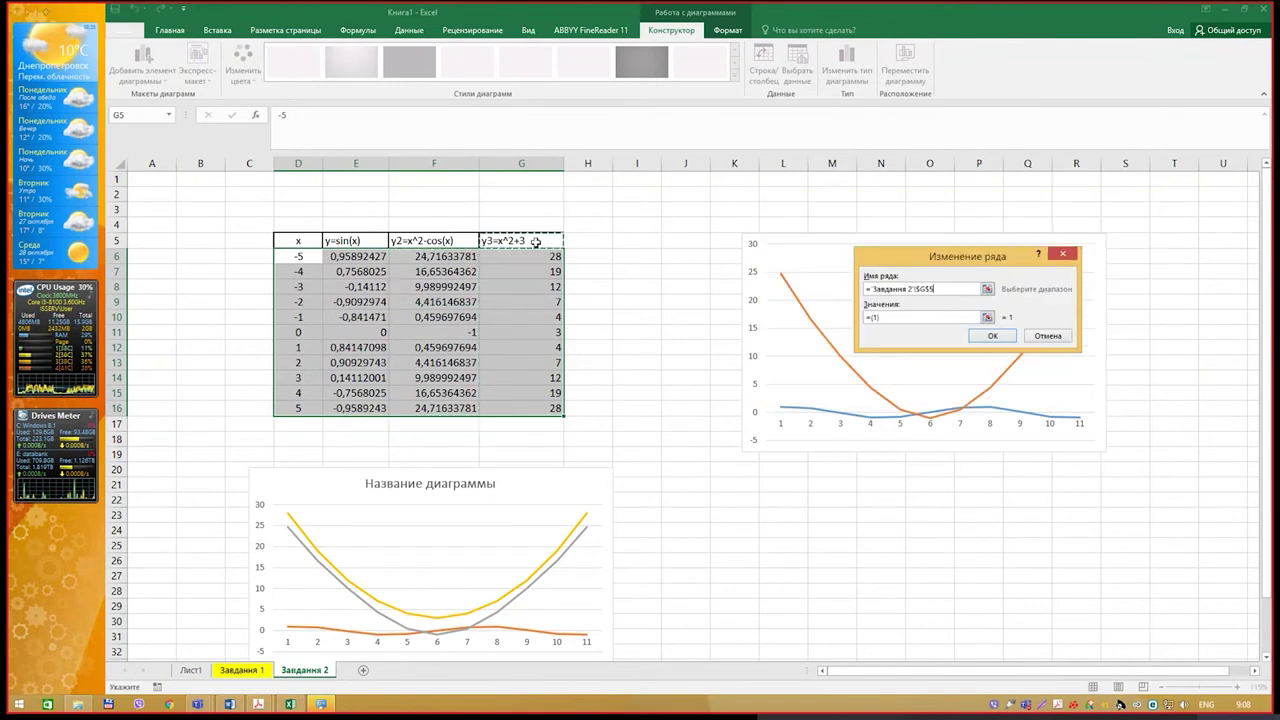
pyautogui.press('BackSpace')
pyautogui.press('BackSpace')
pyautogui.press('BackSpace')
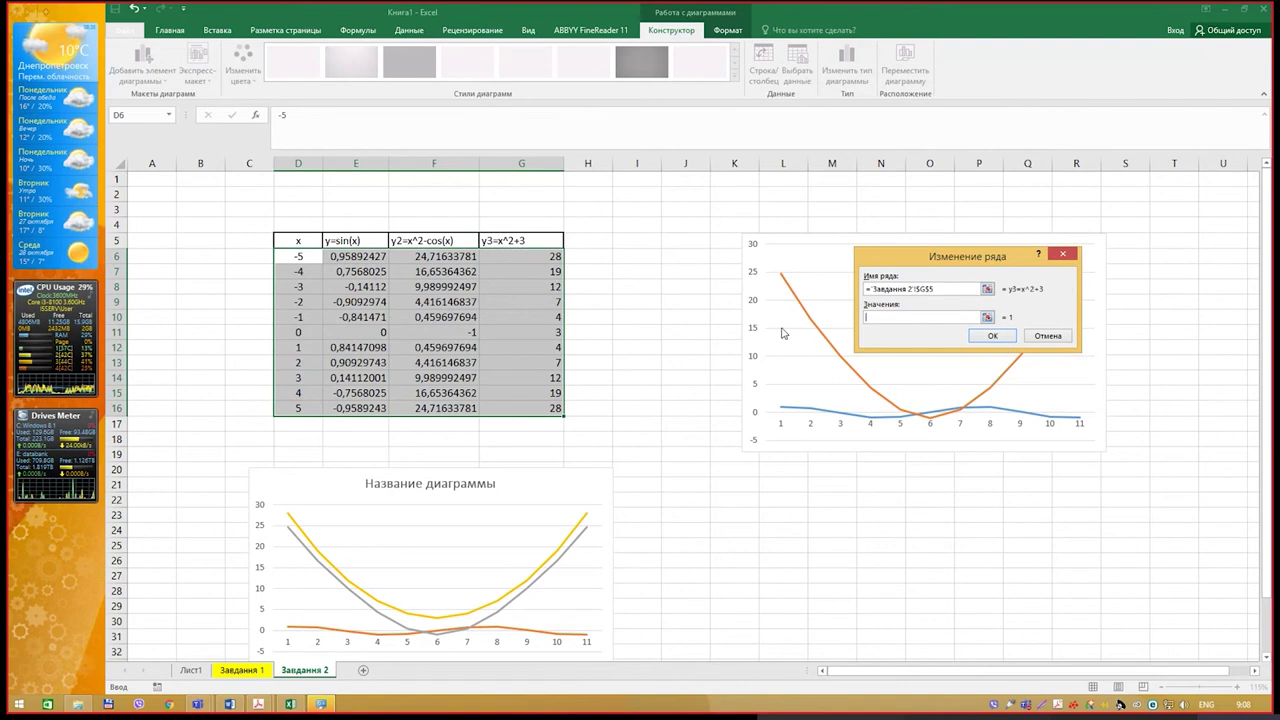
pyautogui.moveTo(515, 267); pyautogui.dragTo(495, 410)
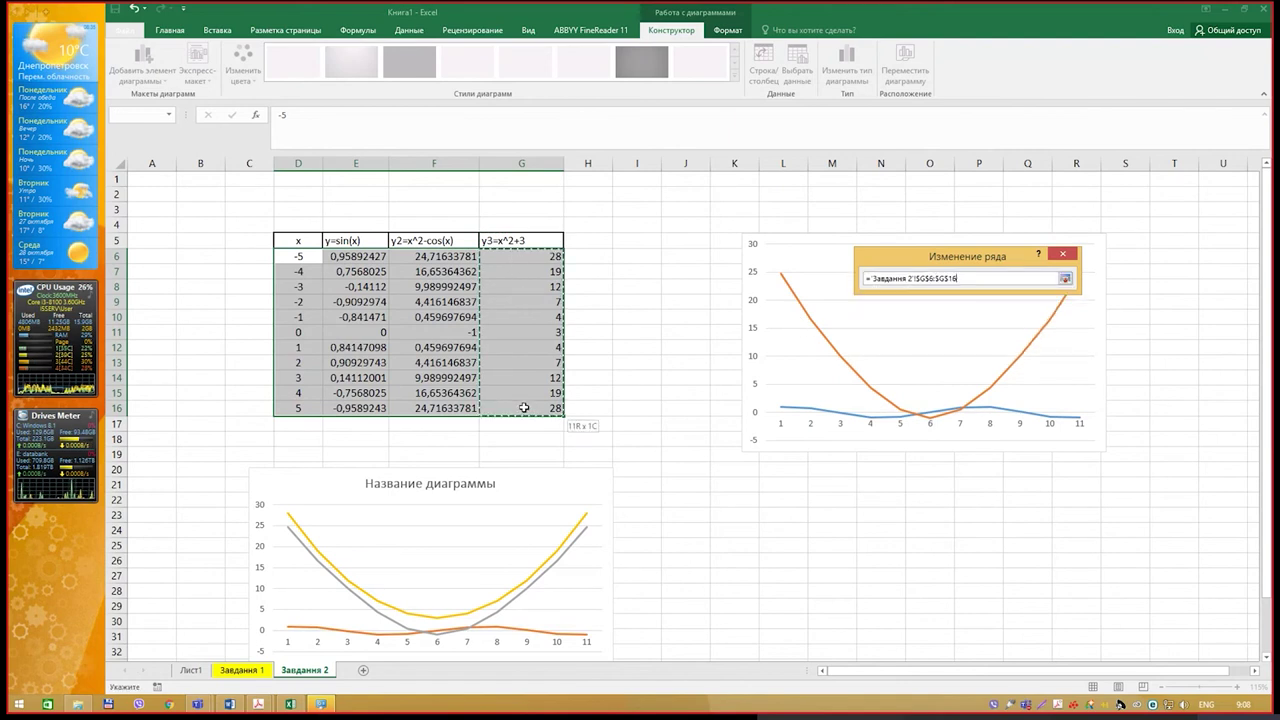
pyautogui.click(990, 335)
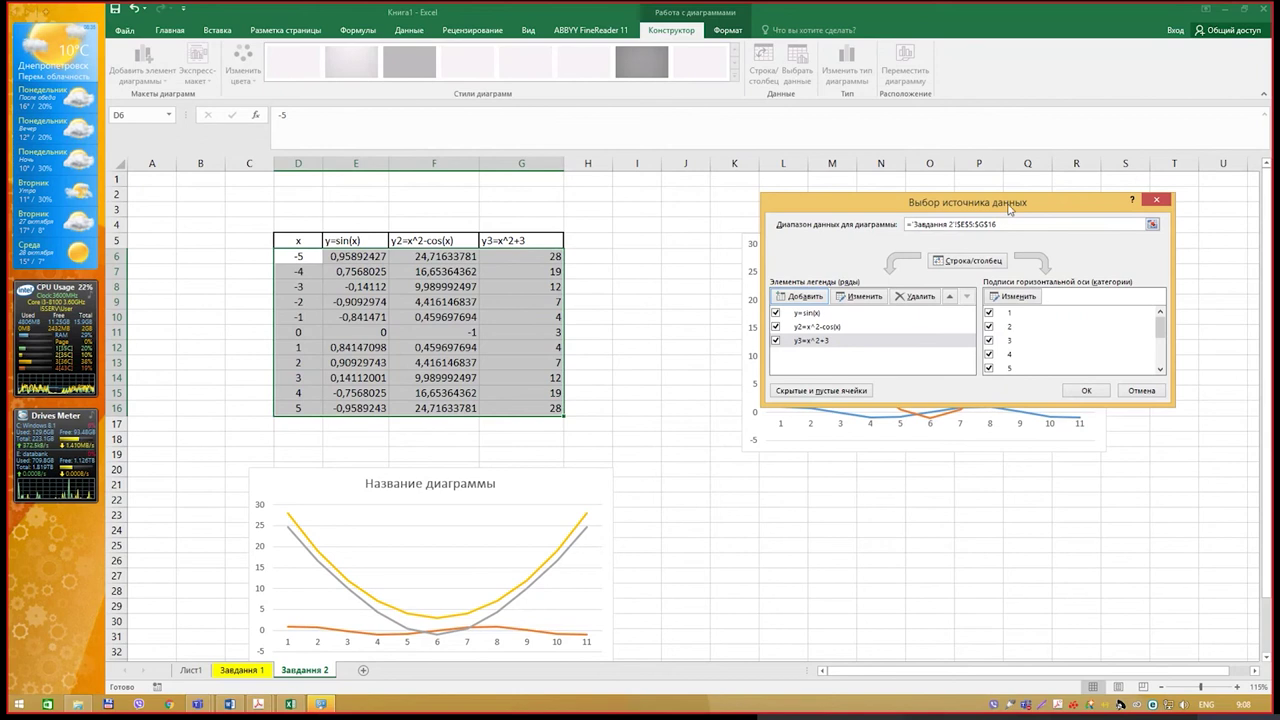
pyautogui.moveTo(1010, 208); pyautogui.dragTo(1023, 188)
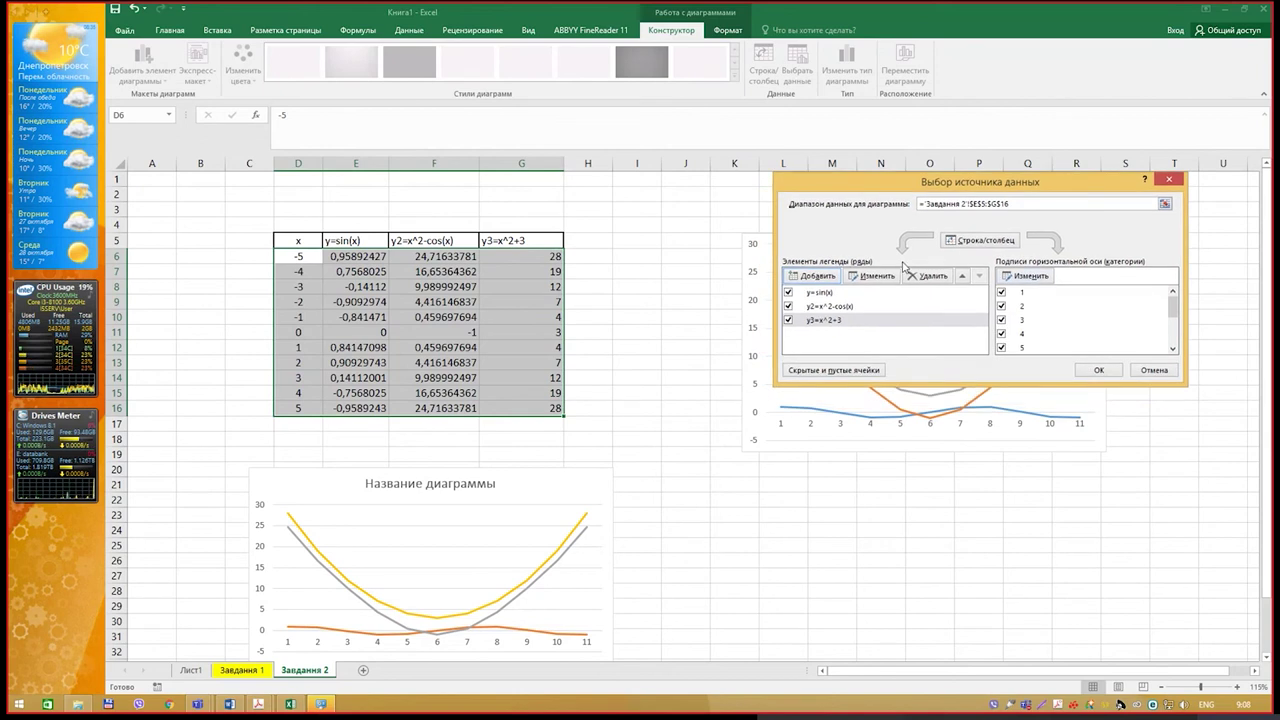
# Set the horizontal axis labels to the x values in D6:D16 and close Select Data Source.
pyautogui.moveTo(940, 187); pyautogui.dragTo(862, 472)
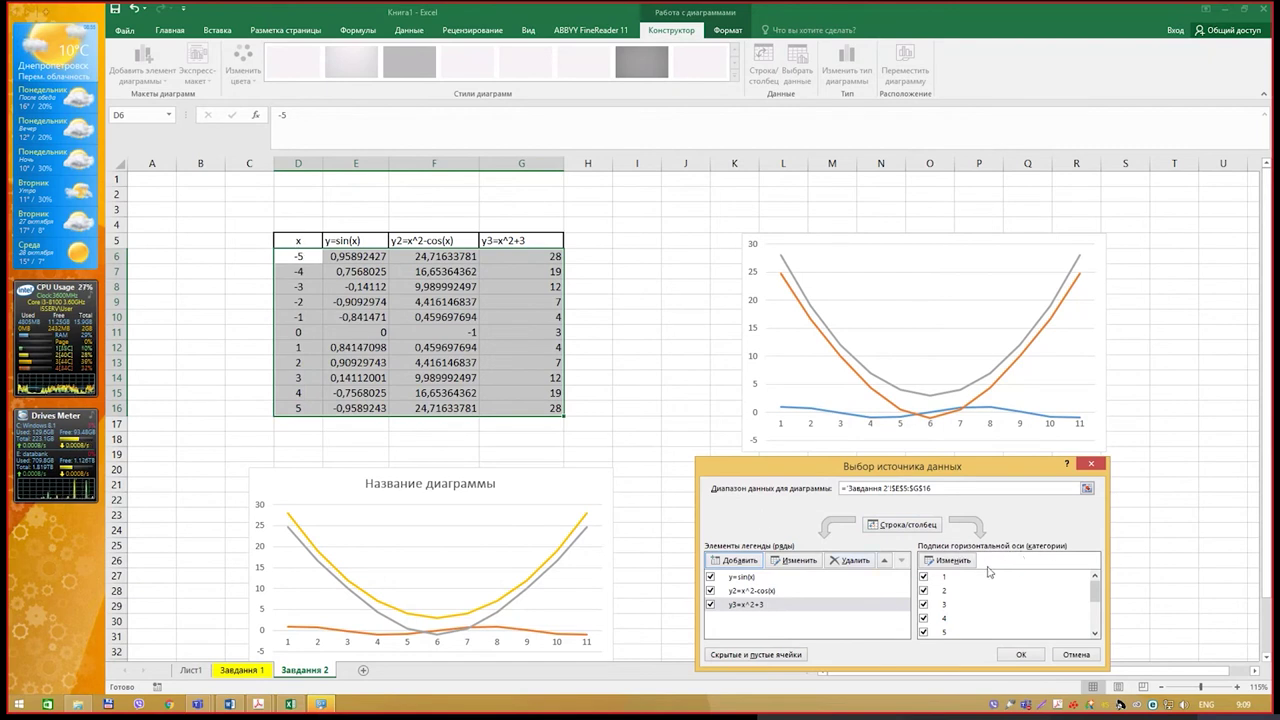
pyautogui.click(946, 562)
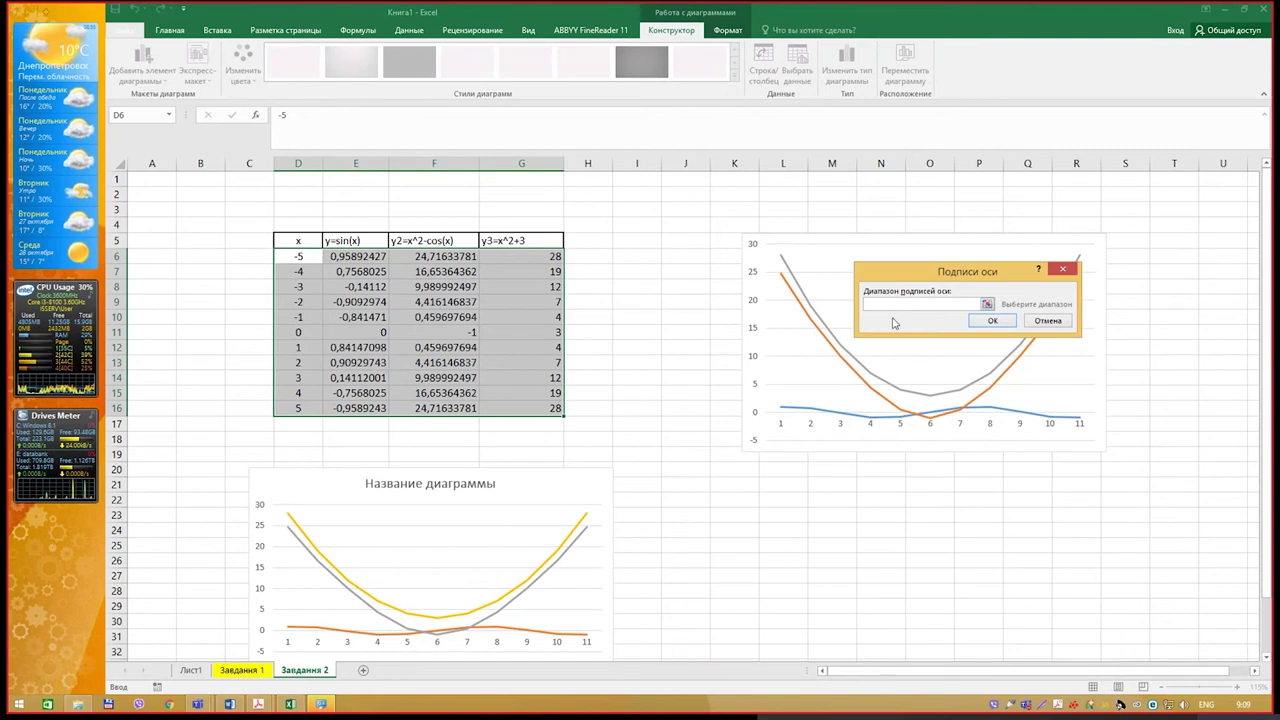
pyautogui.moveTo(297, 257); pyautogui.dragTo(300, 408)
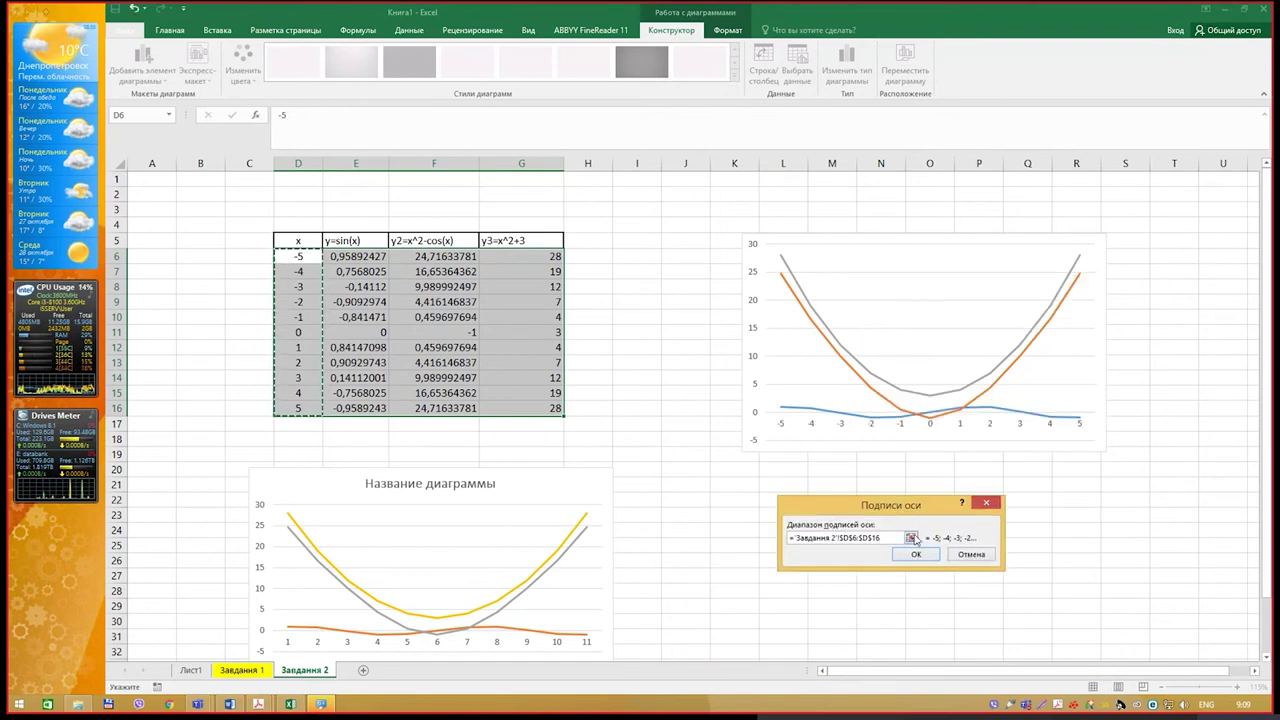
pyautogui.click(914, 556)
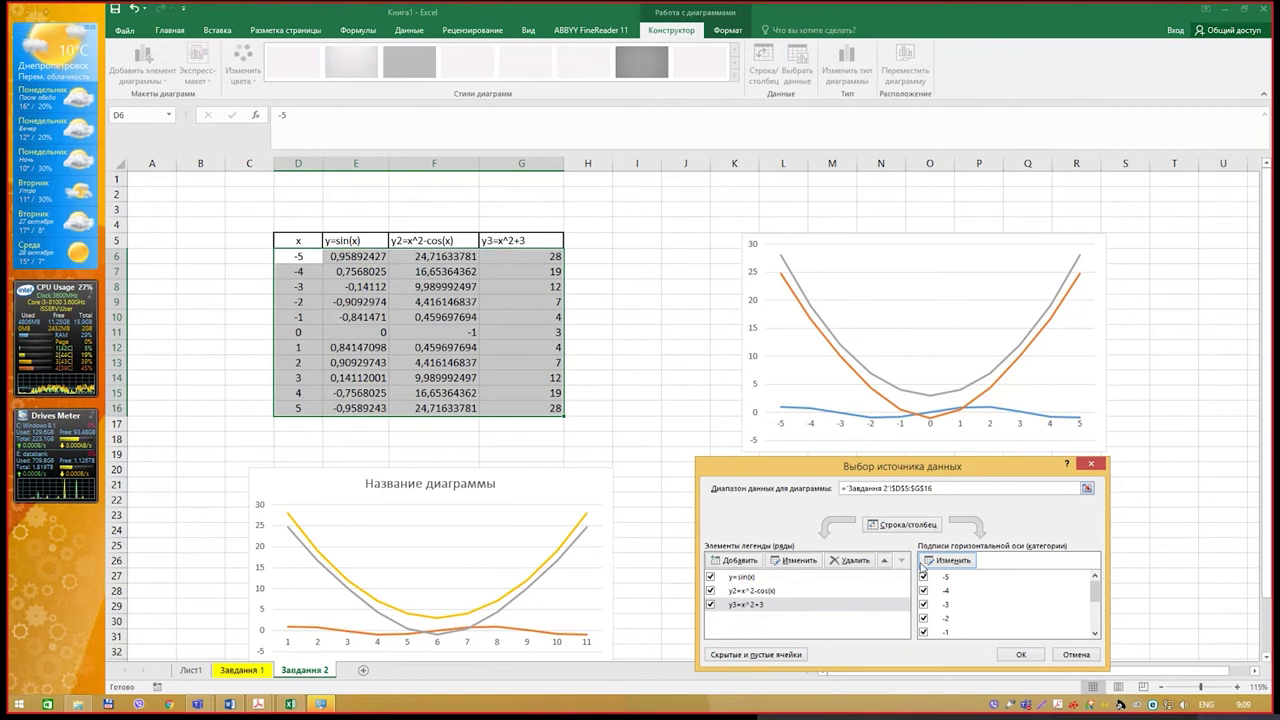
pyautogui.click(1018, 654)
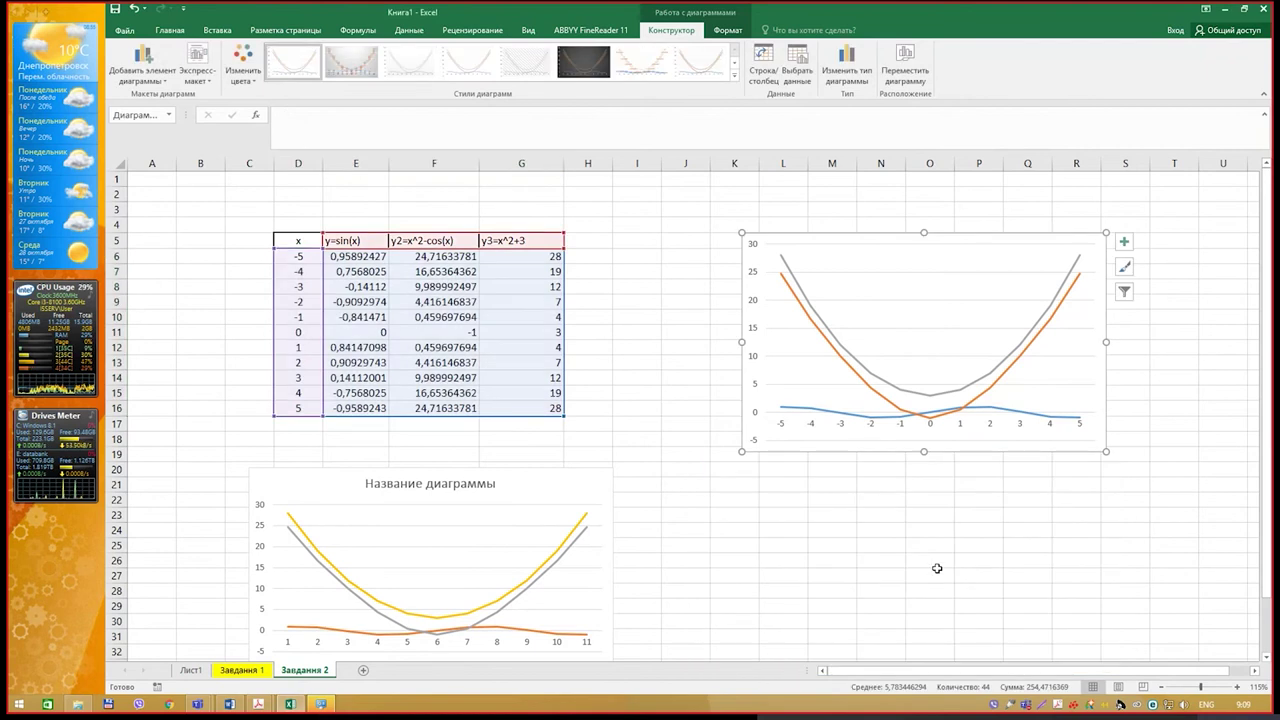
pyautogui.moveTo(262, 706)
pyautogui.click(287, 654)
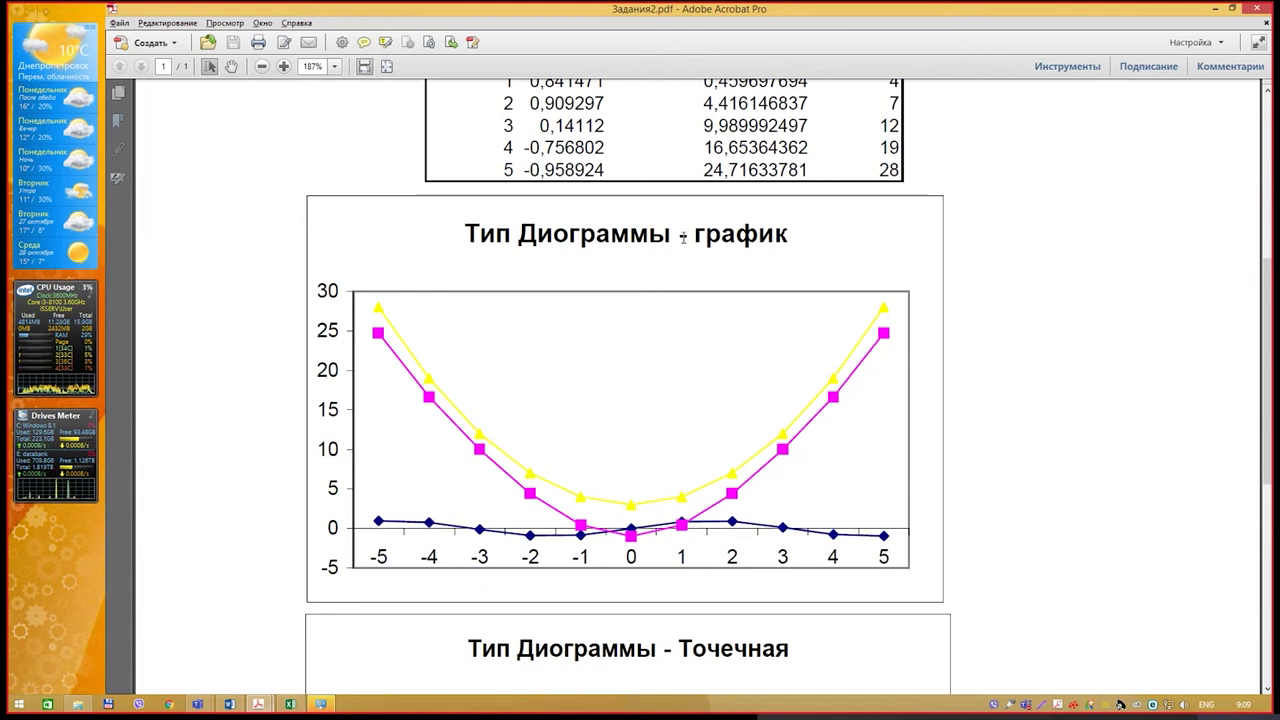
# Select the reference chart title 'Тип Диограммы - график' in the PDF, then return to Excel.
pyautogui.moveTo(464, 234); pyautogui.dragTo(786, 248)
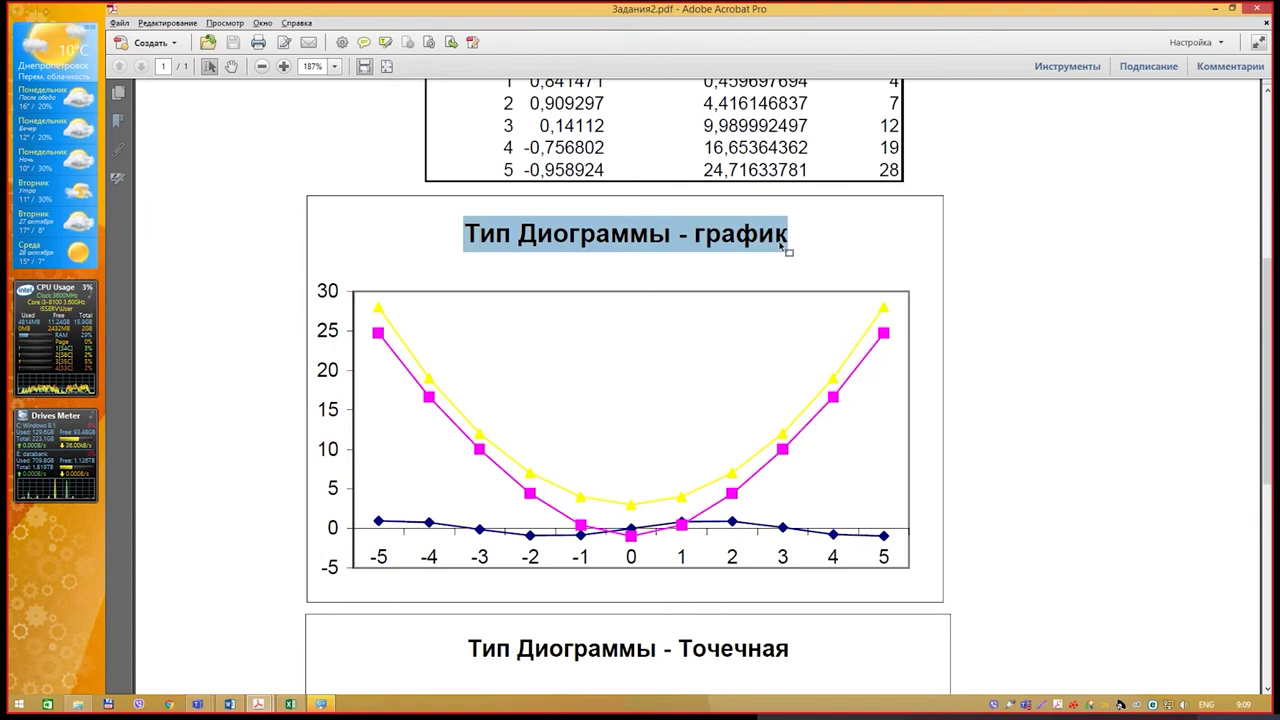
pyautogui.hotkey('alt', 'Tab')
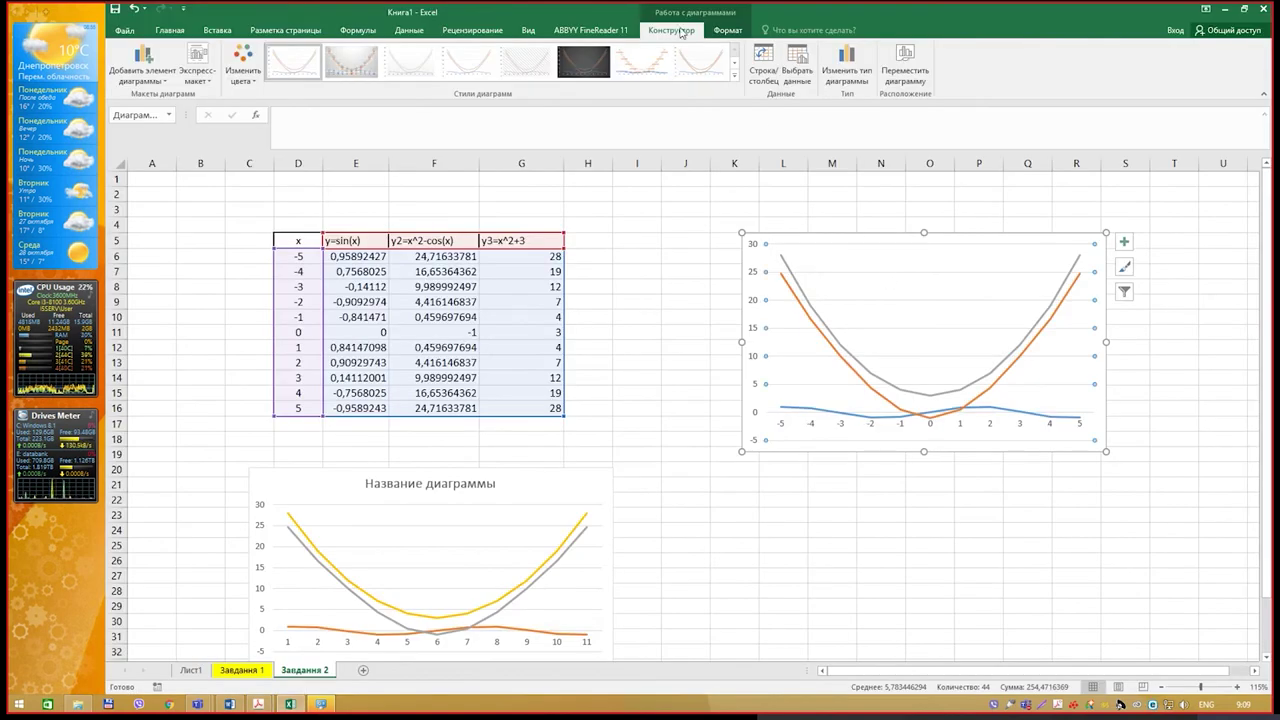
# Add the title 'Тип Диограммы - график' above the right-hand line chart.
pyautogui.click(720, 32)
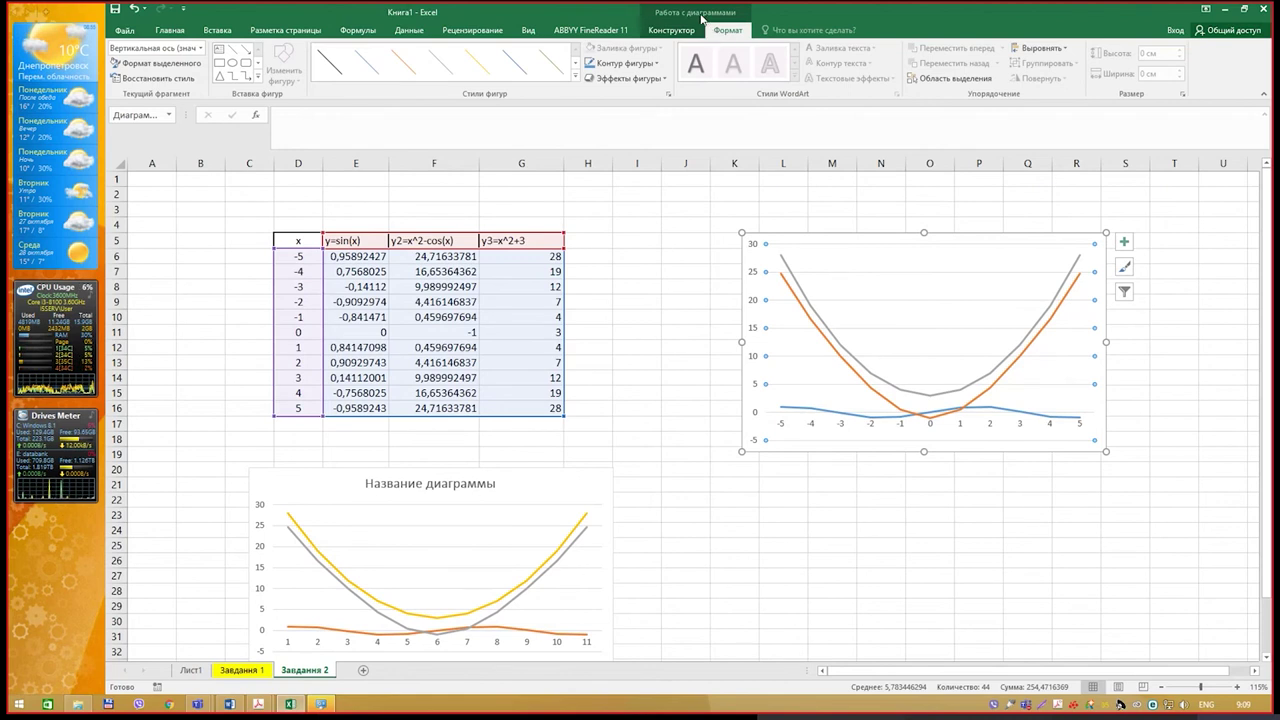
pyautogui.click(702, 18)
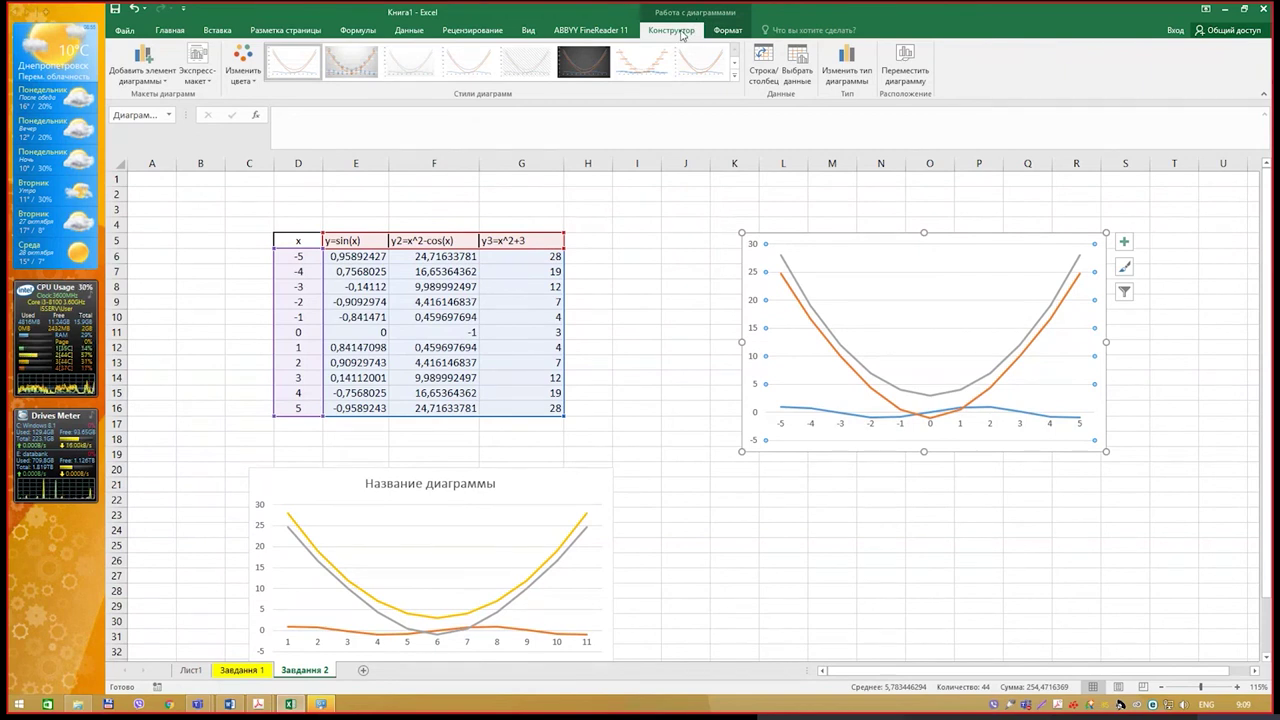
pyautogui.click(157, 86)
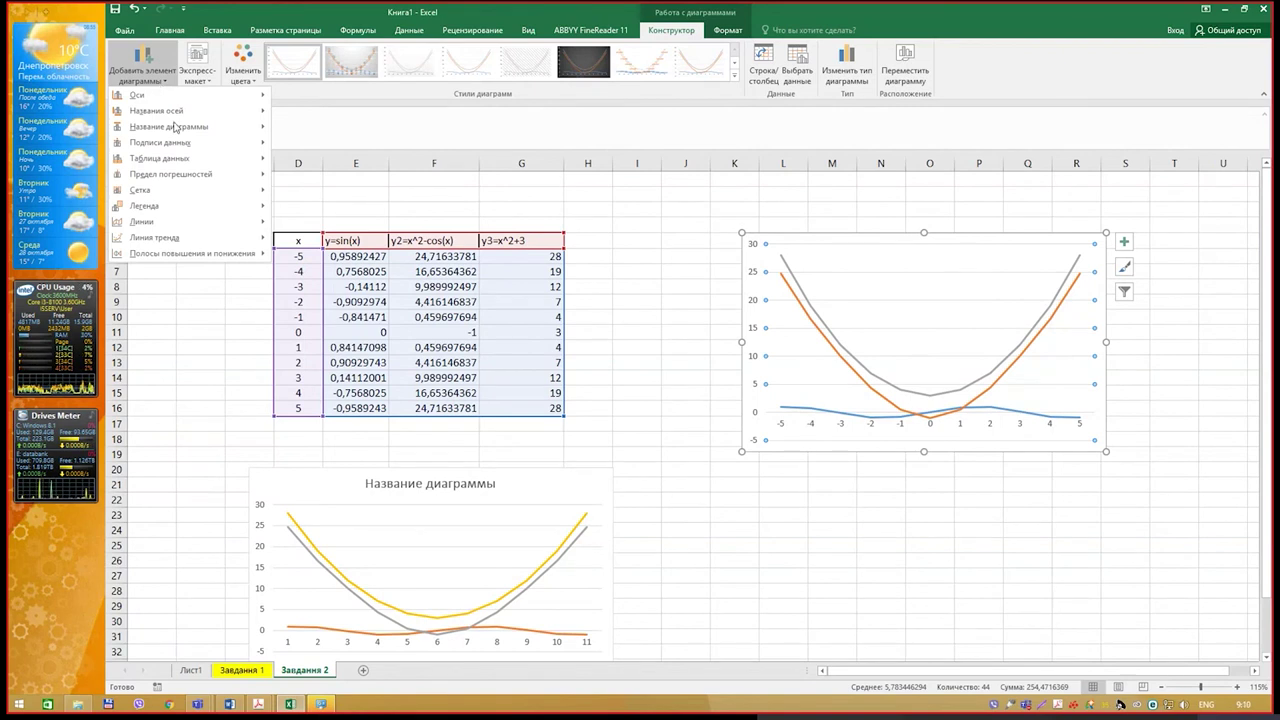
pyautogui.moveTo(175, 127)
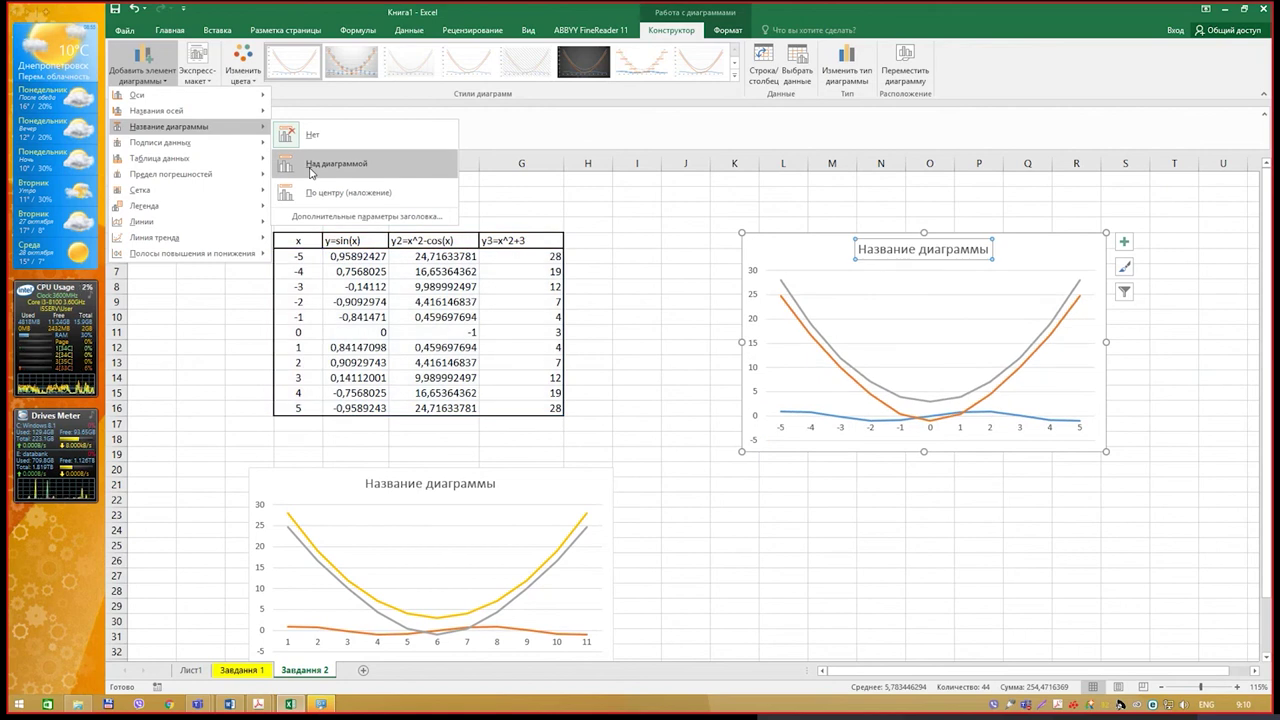
pyautogui.click(311, 165)
pyautogui.moveTo(856, 250); pyautogui.dragTo(912, 257)
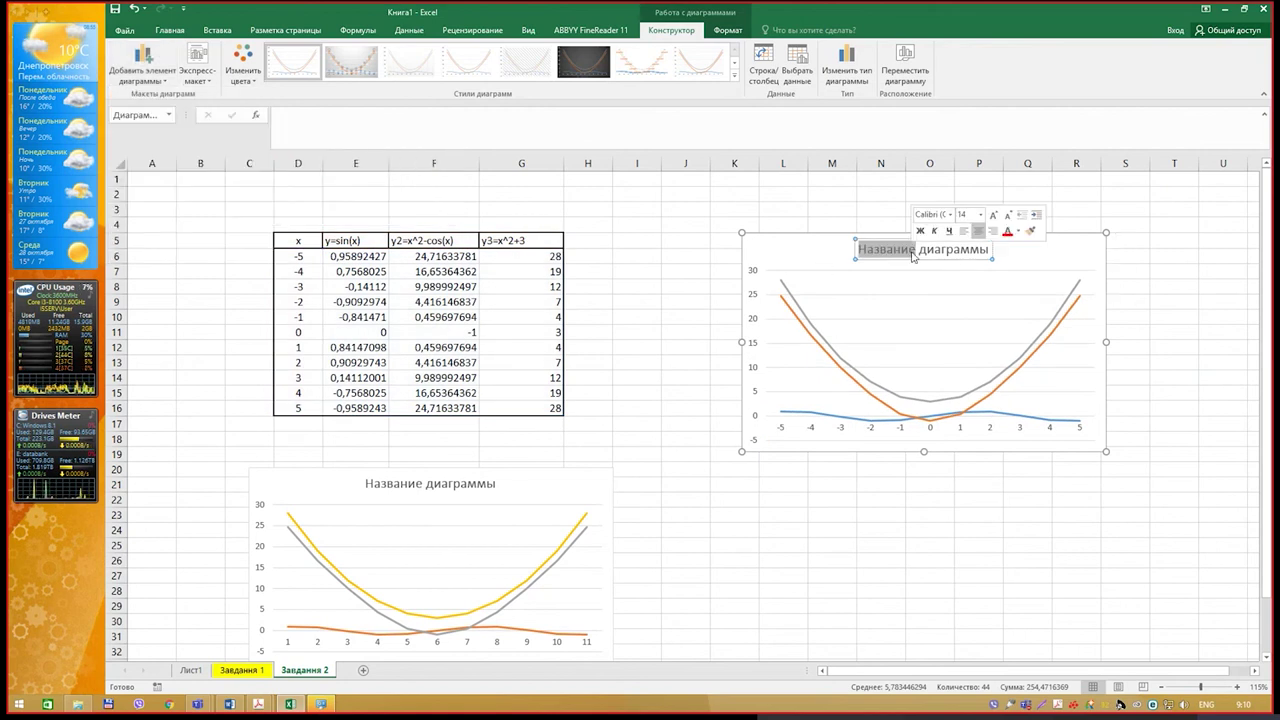
pyautogui.hotkey('ctrl', 'a')
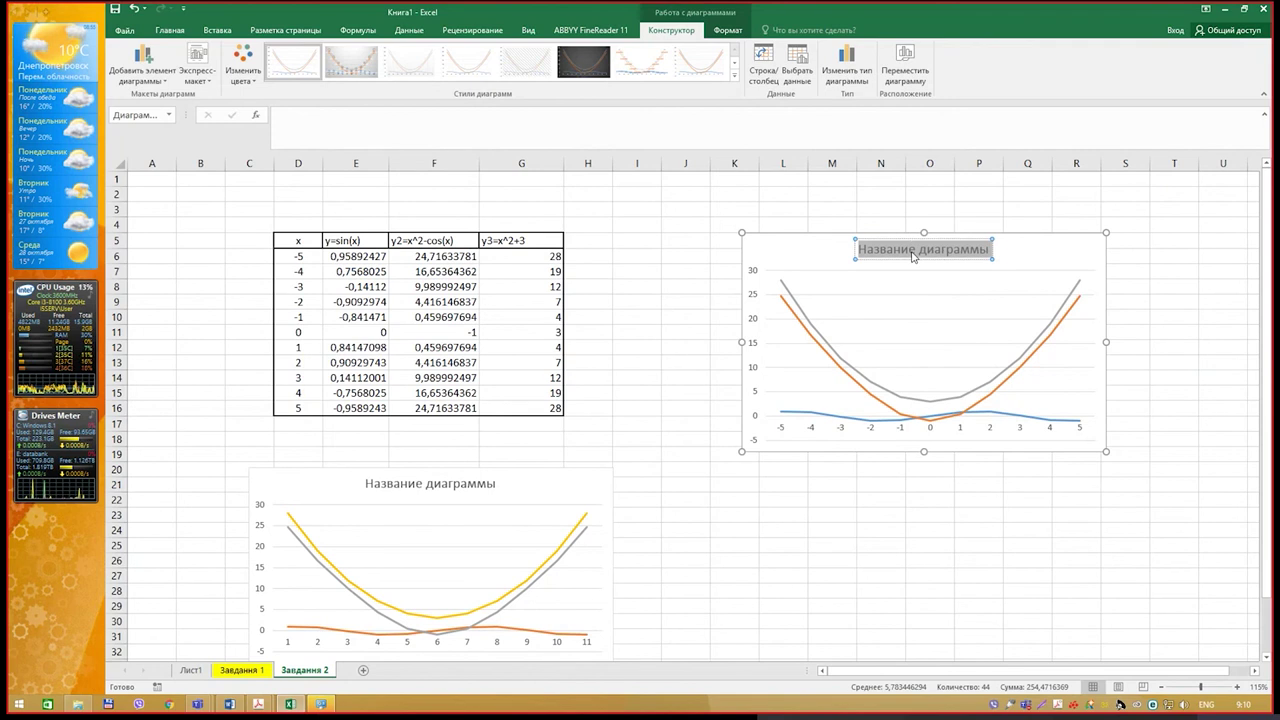
pyautogui.write('Тип Диограммы - график')
pyautogui.click(1162, 286)
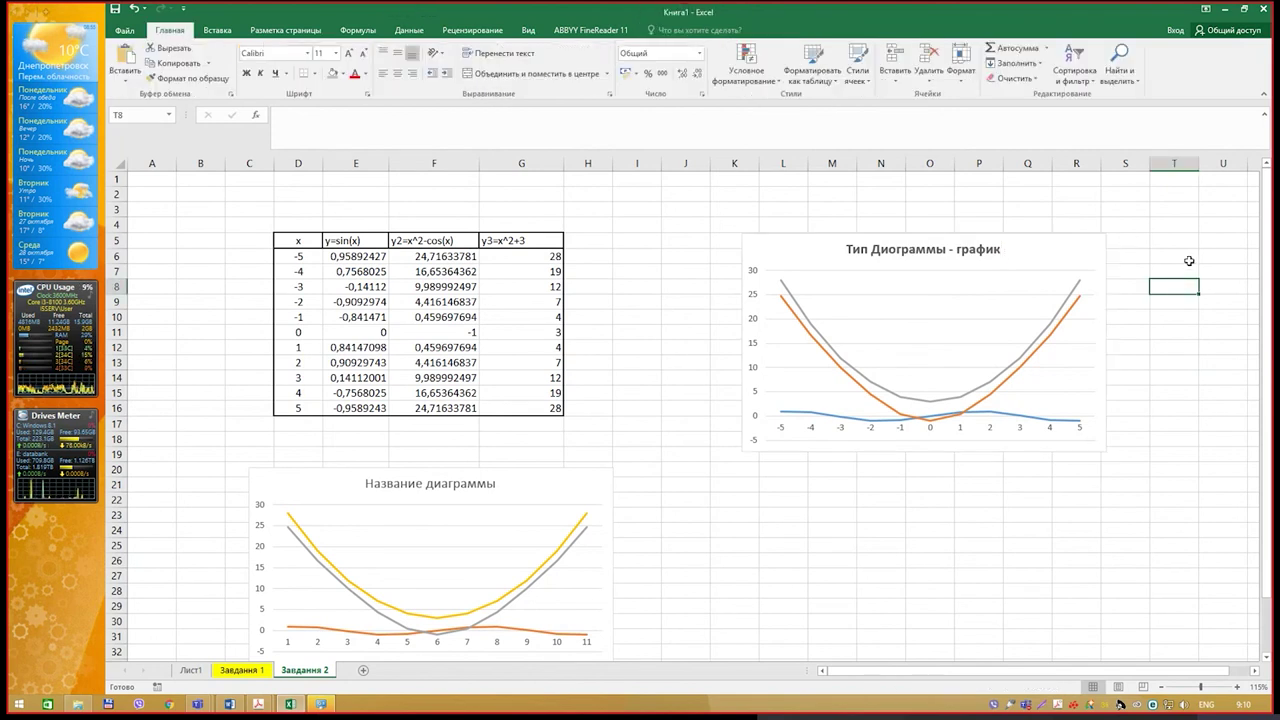
pyautogui.click(1120, 705)
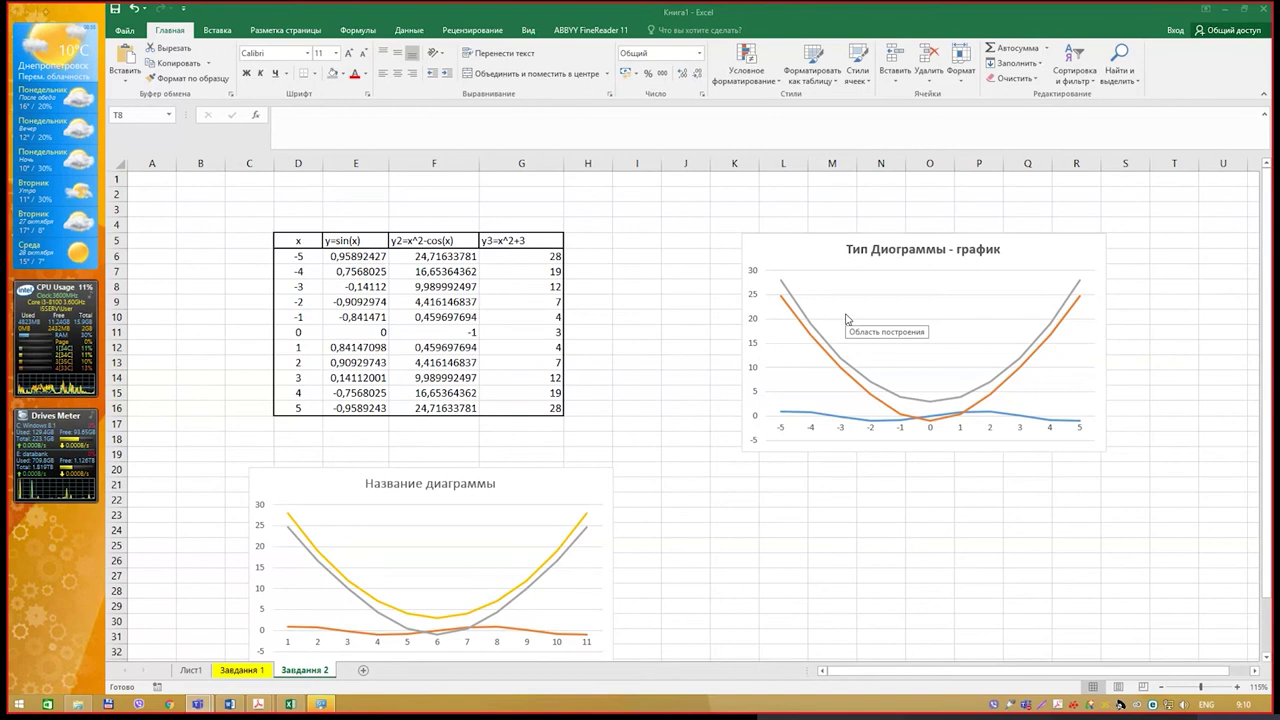
# Compare the titled chart against the reference PDF and return to the workbook.
pyautogui.hotkey('alt', 'Tab')
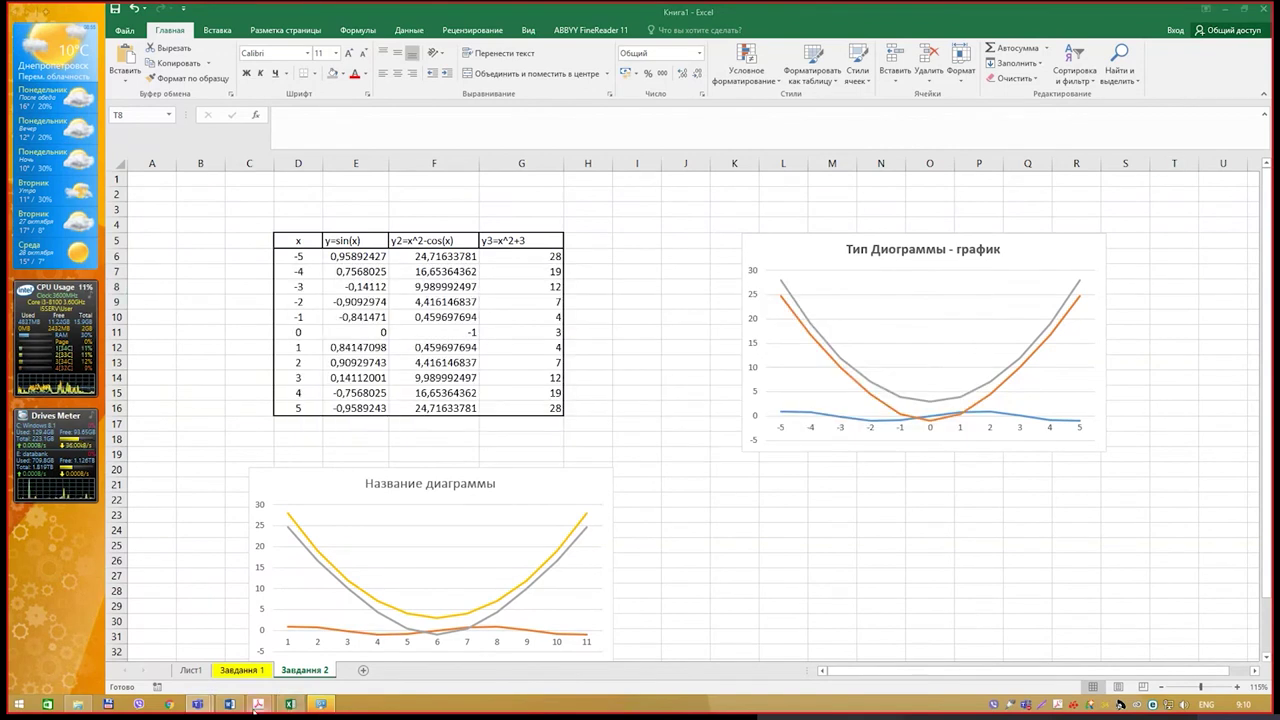
pyautogui.moveTo(258, 704)
pyautogui.click(343, 649)
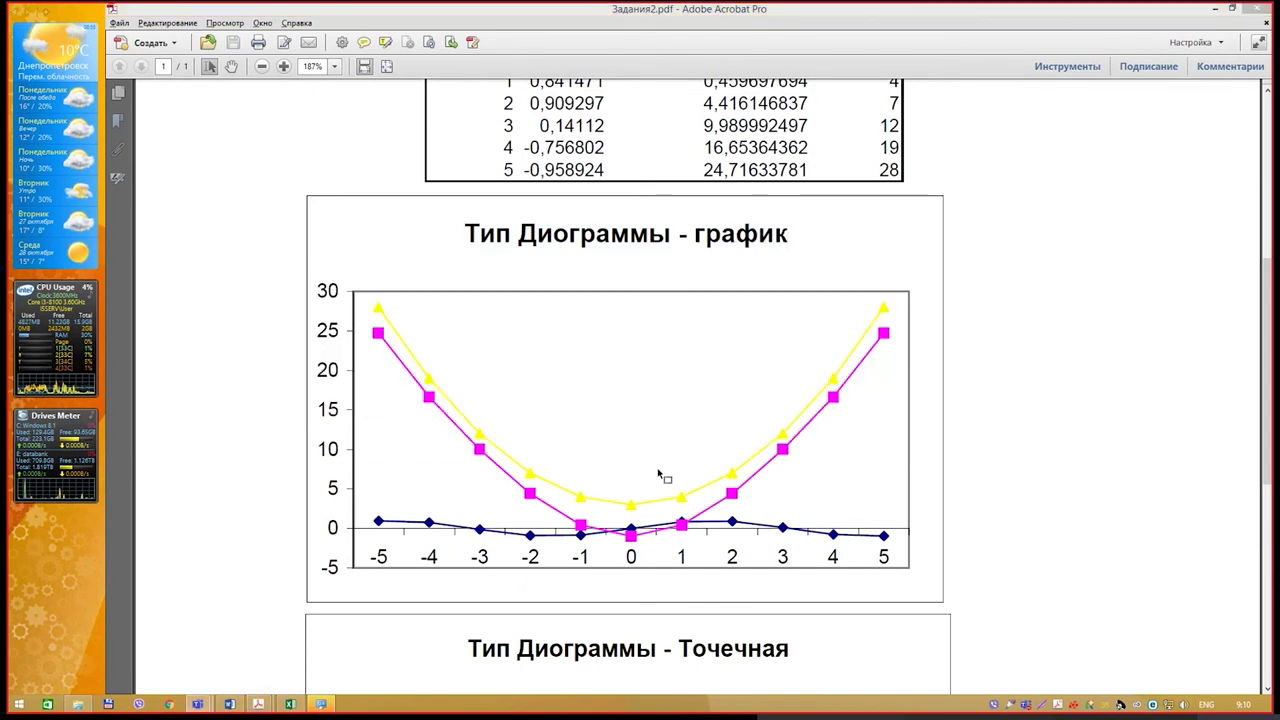
pyautogui.click(290, 704)
# Turn off the primary major horizontal gridlines on the 'Тип Диограммы - график' chart.
pyautogui.click(948, 278)
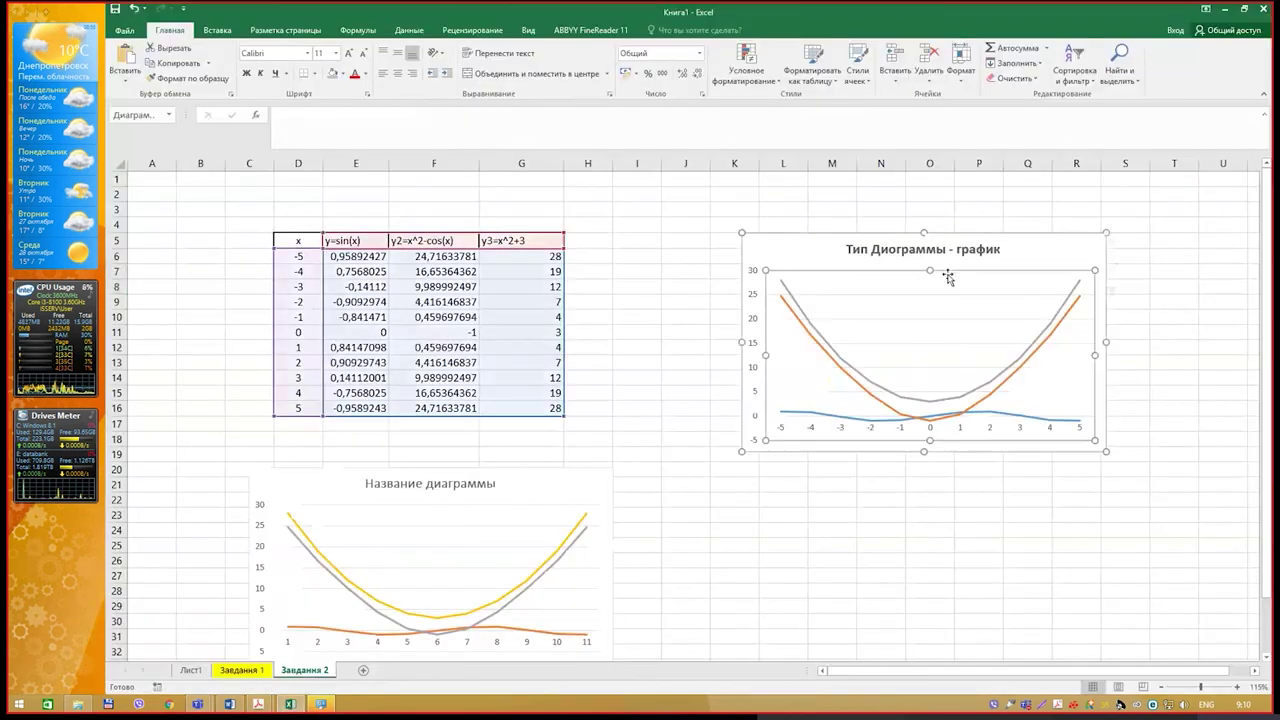
pyautogui.click(996, 258)
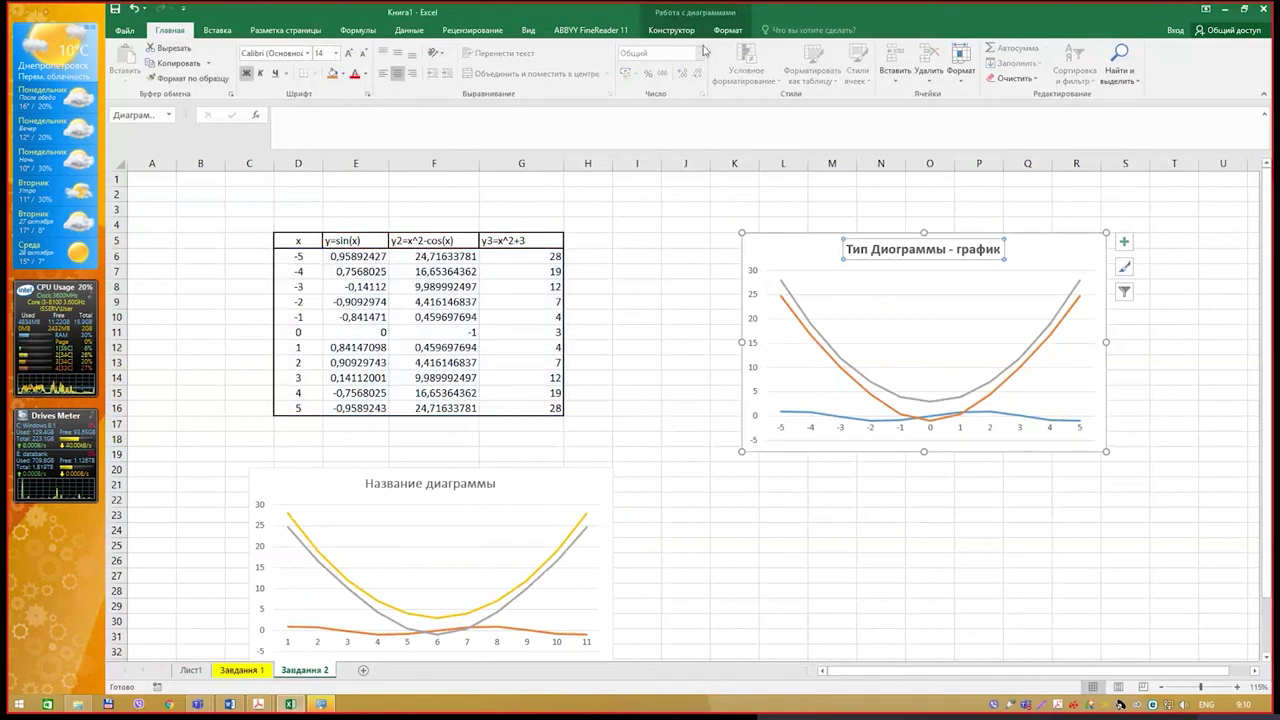
pyautogui.click(672, 30)
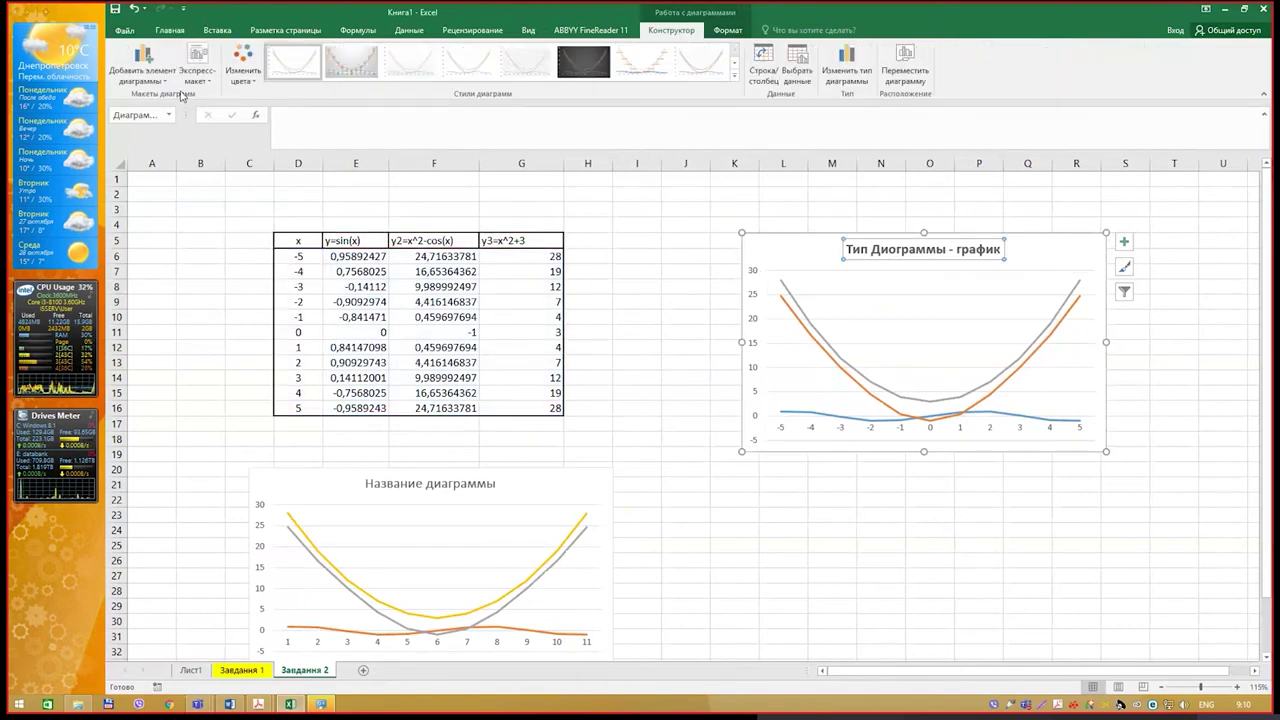
pyautogui.click(150, 85)
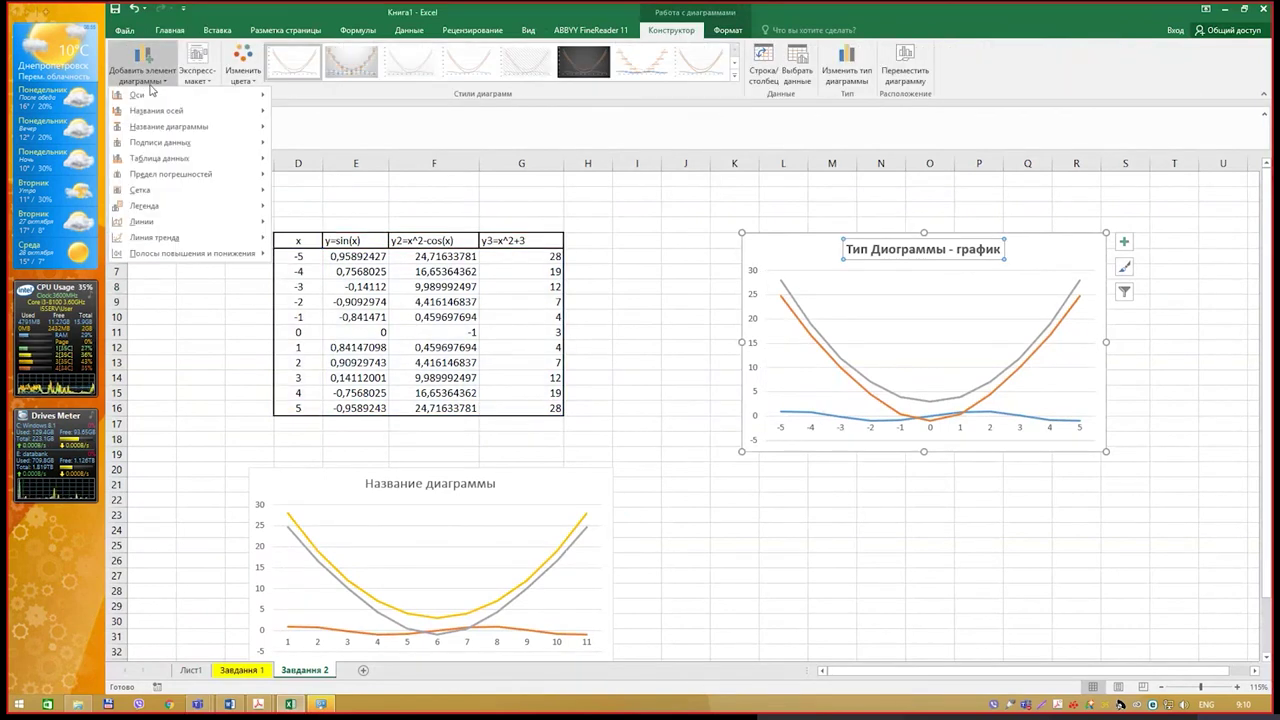
pyautogui.moveTo(196, 192)
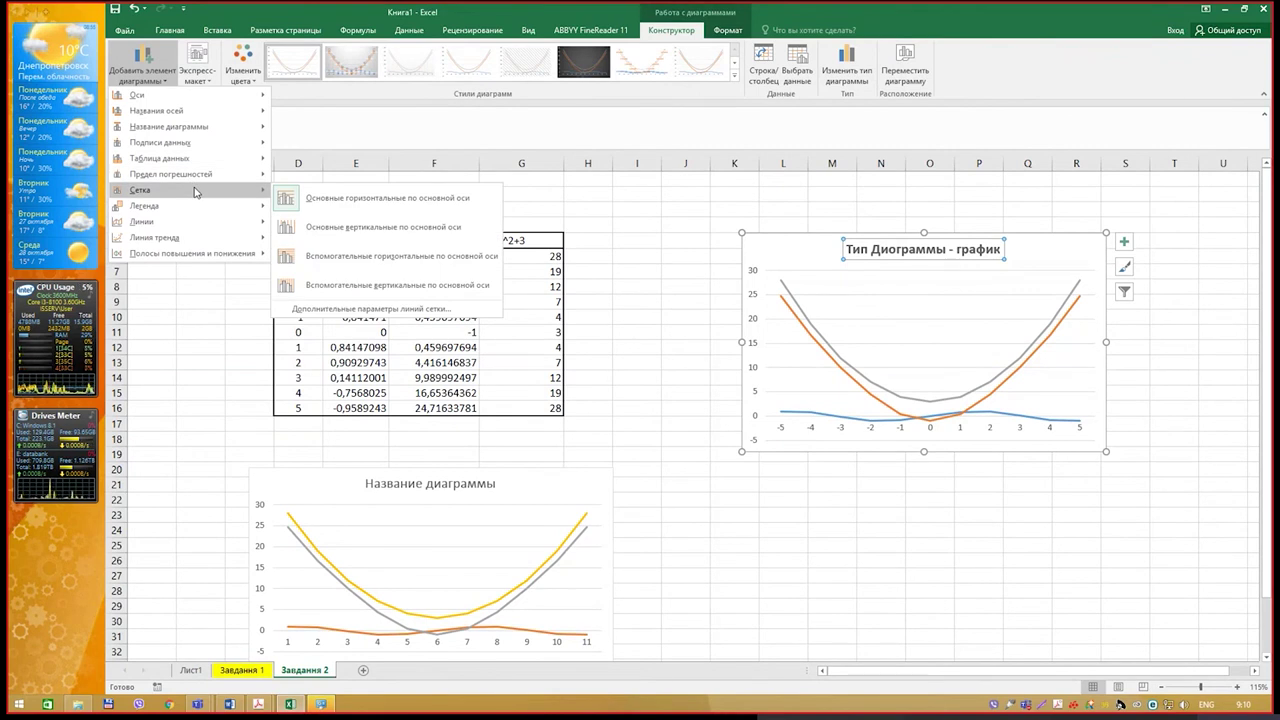
pyautogui.click(306, 200)
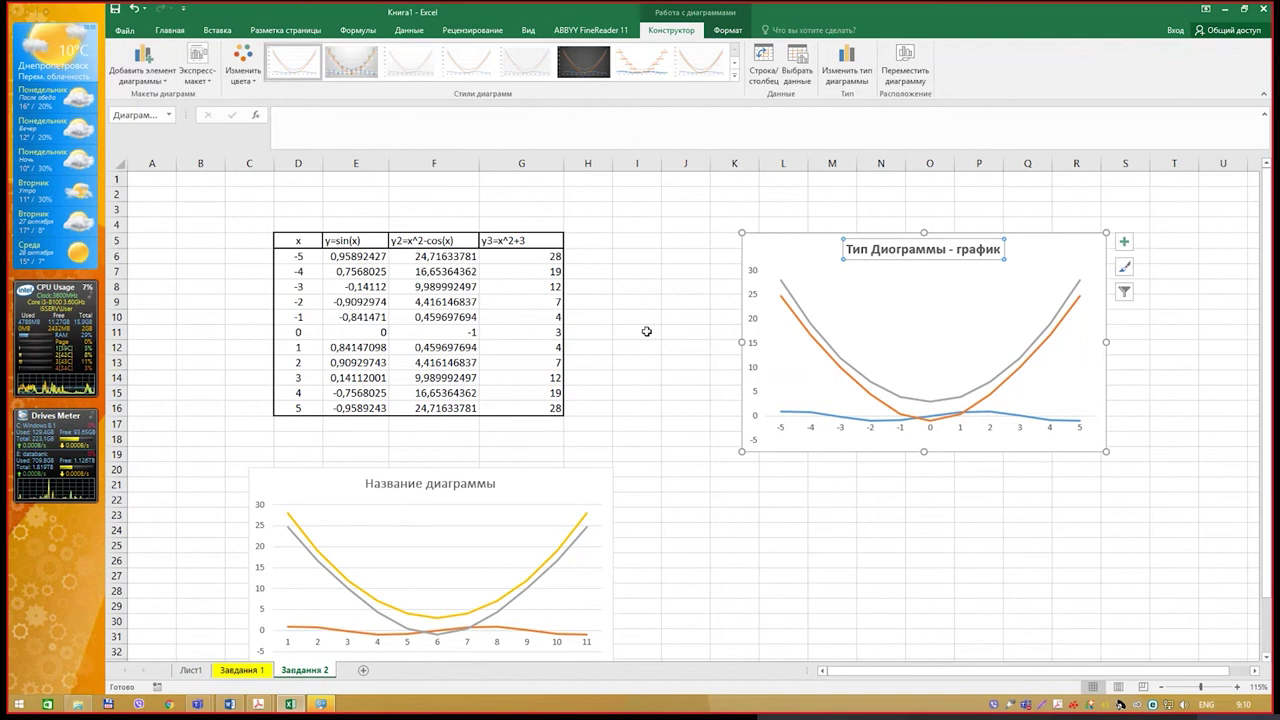
# Check the reference PDF Задания2.pdf and return to the spreadsheet.
pyautogui.click(268, 708)
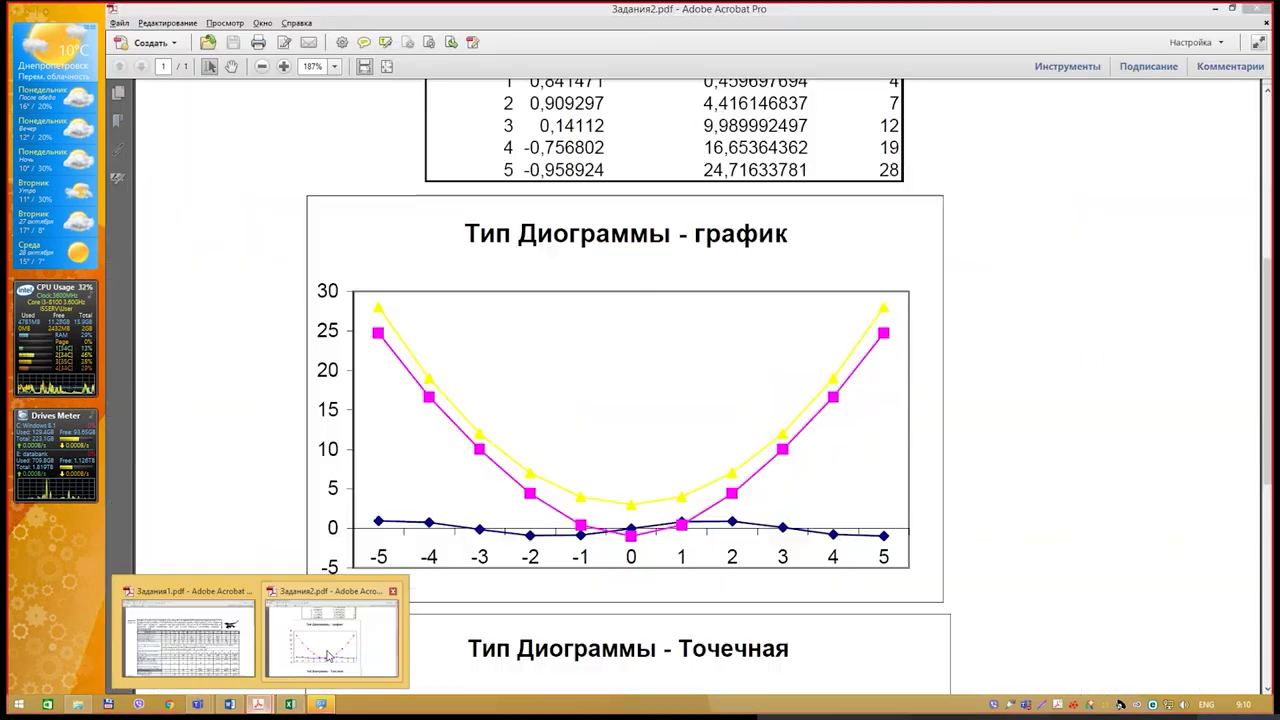
pyautogui.click(330, 655)
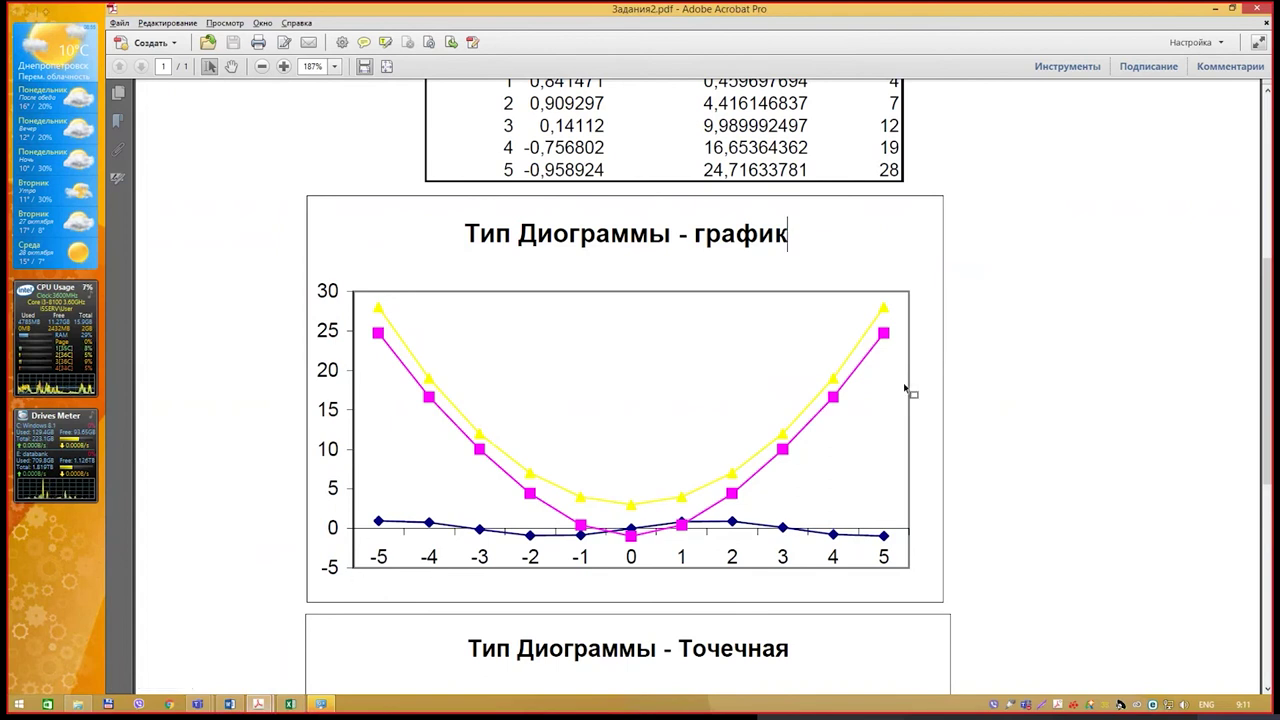
pyautogui.hotkey('alt', 'Tab')
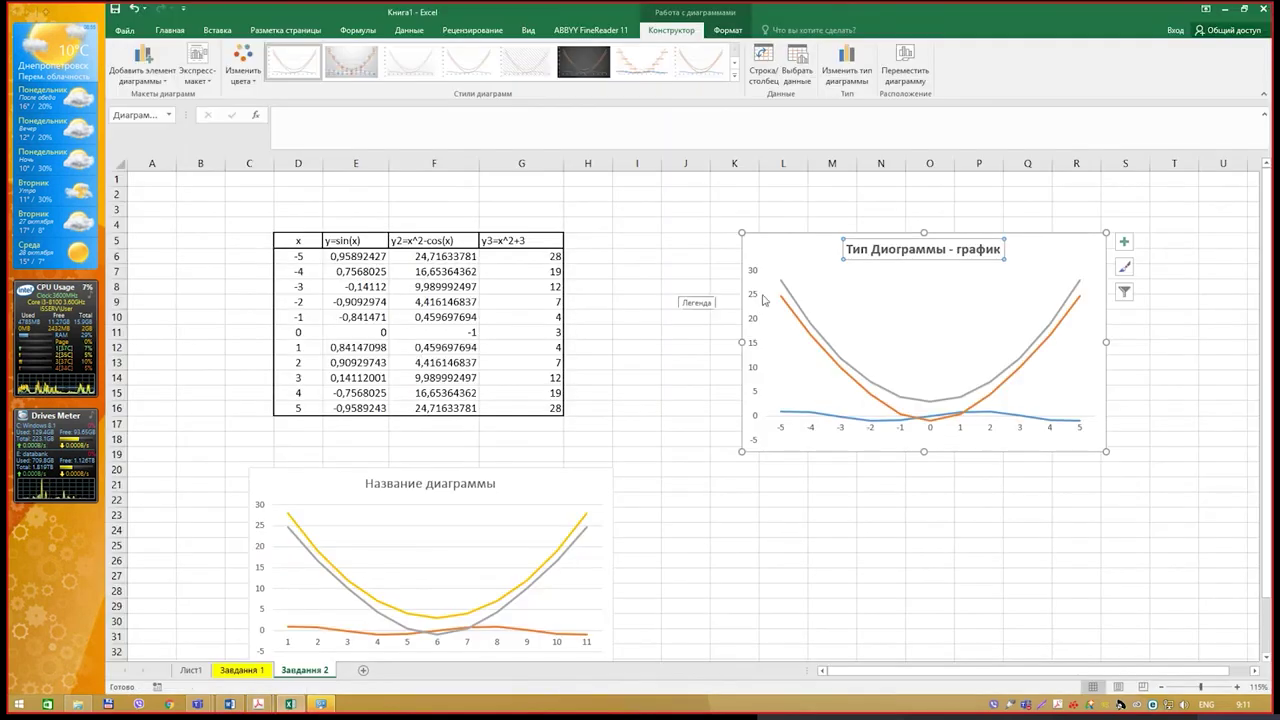
# Give the chart's plot area a solid coloured border line and close the Format Plot Area pane.
pyautogui.click(823, 297)
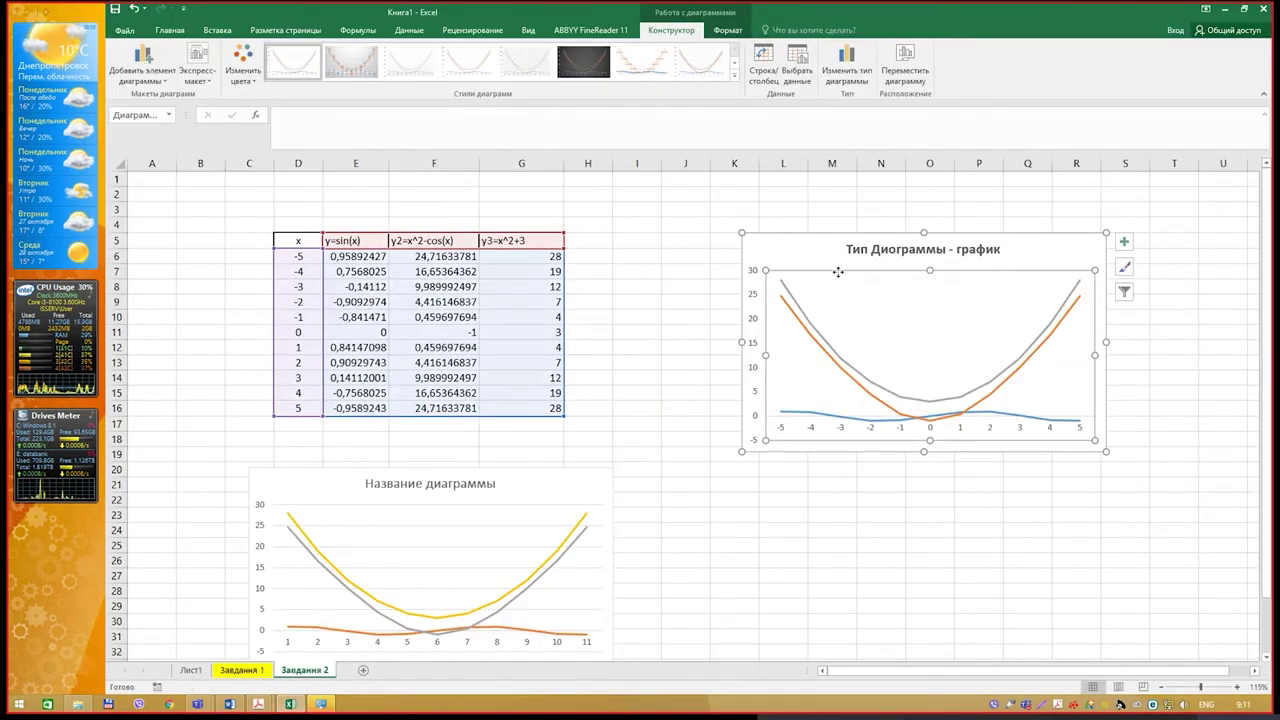
pyautogui.doubleClick(837, 271)
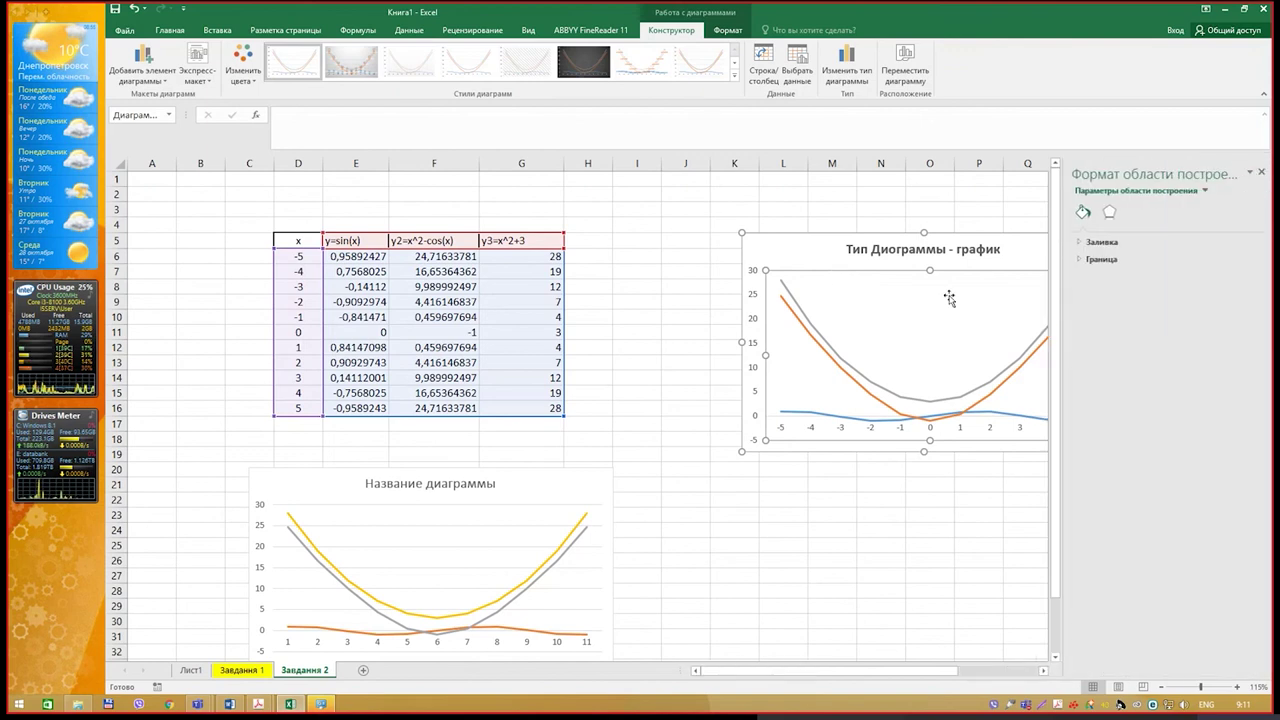
pyautogui.click(1080, 259)
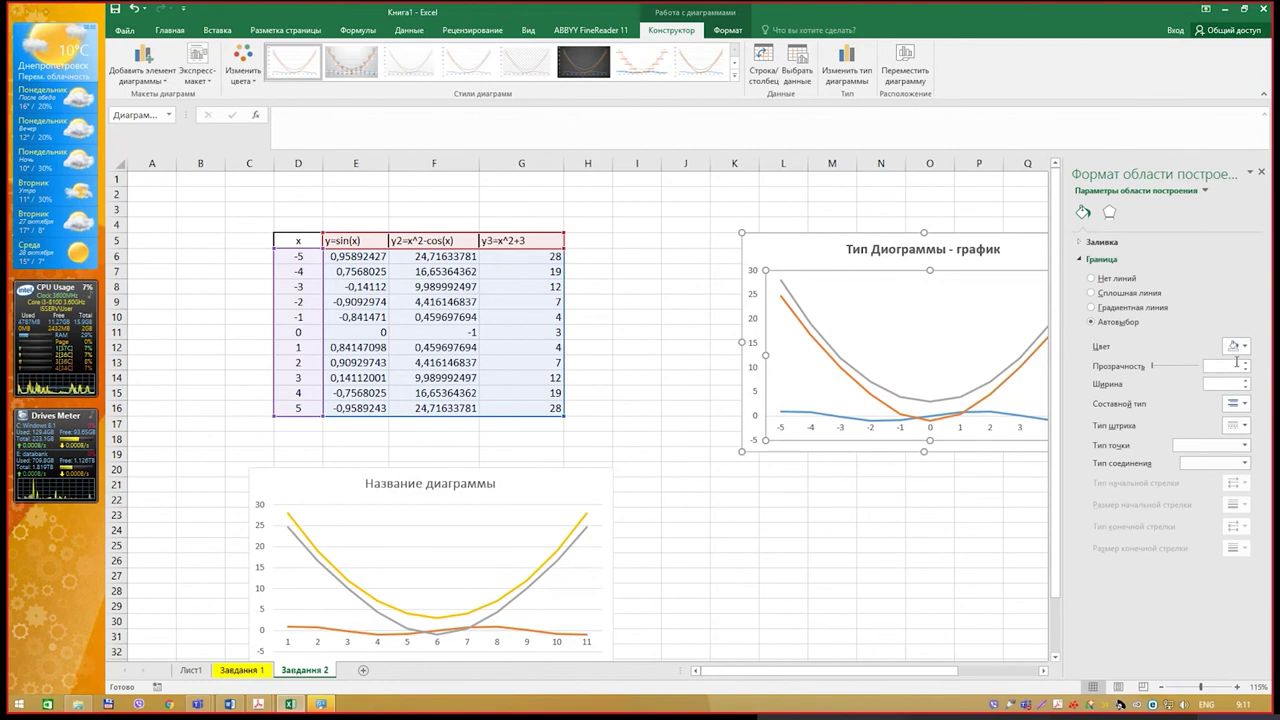
pyautogui.click(1246, 347)
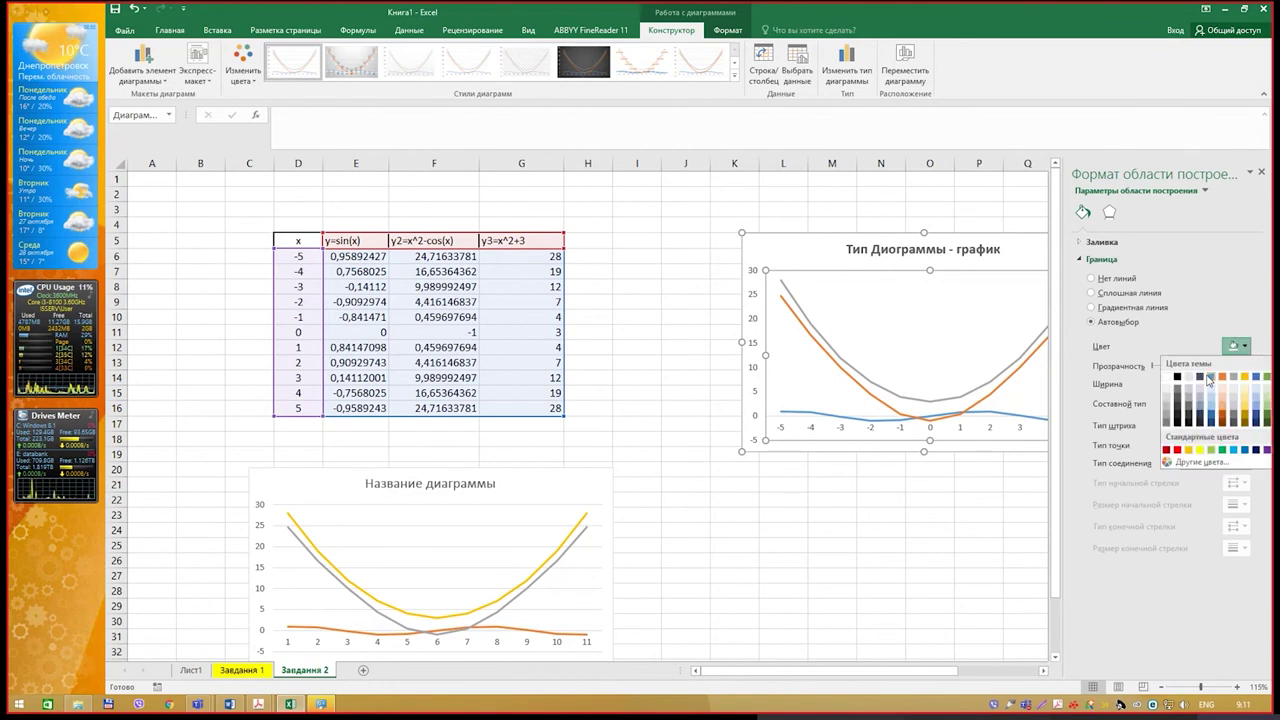
pyautogui.click(1210, 384)
pyautogui.click(986, 207)
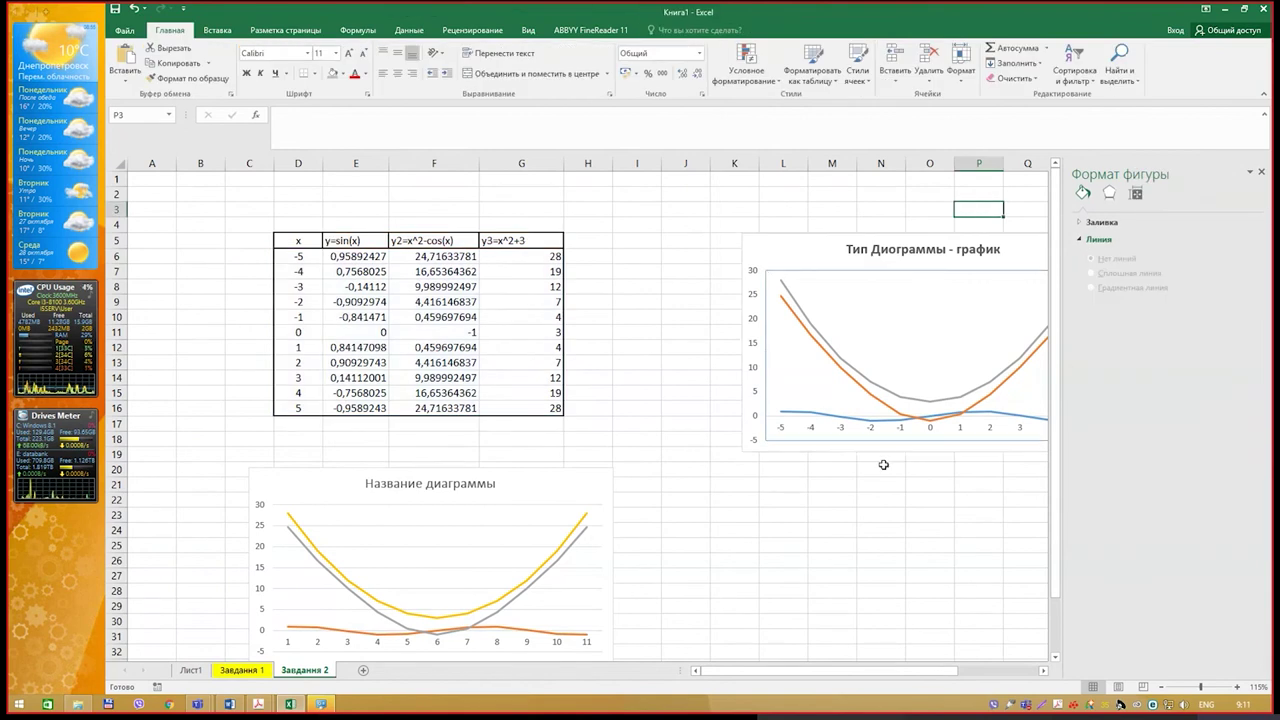
pyautogui.click(880, 530)
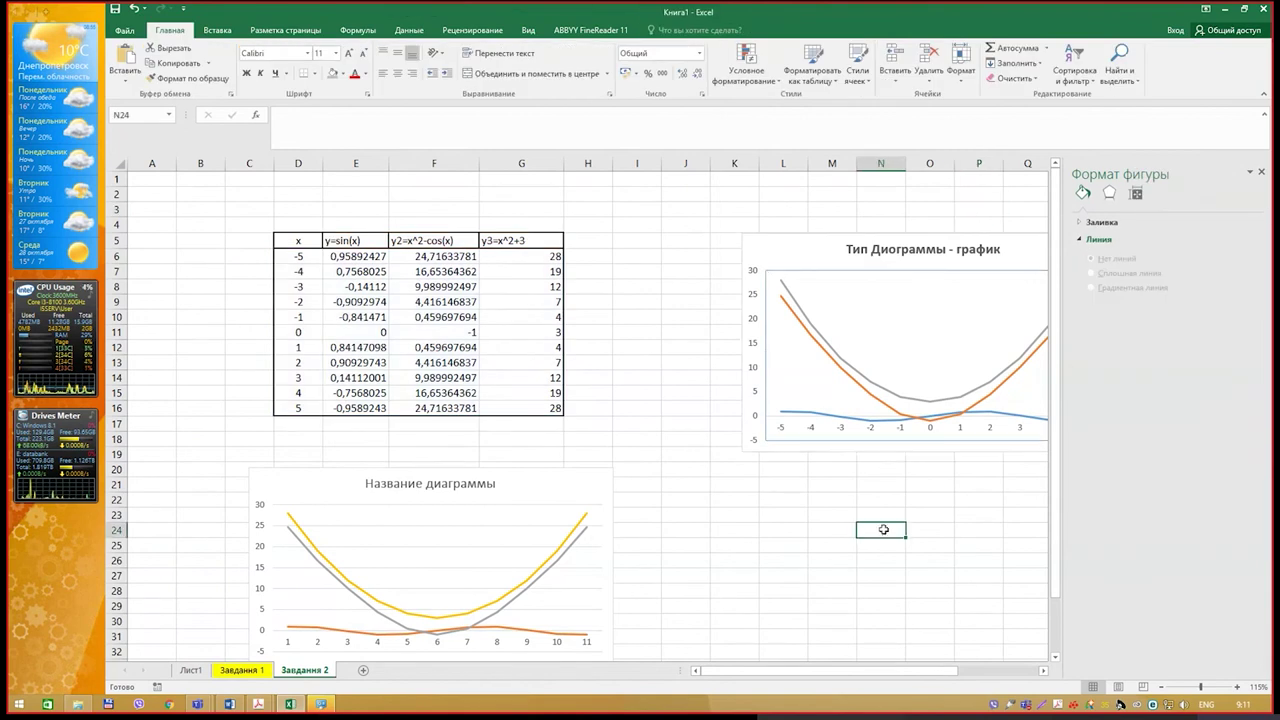
pyautogui.click(1262, 173)
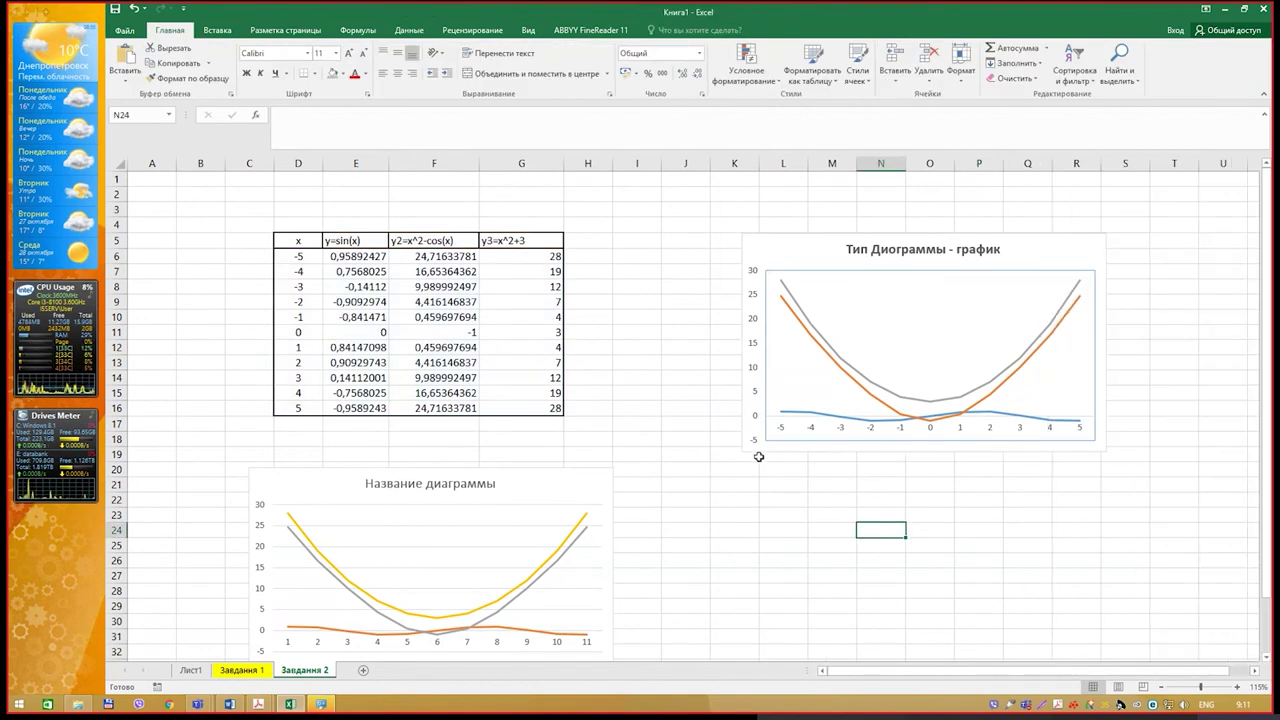
# Copy the scatter chart title 'Тип Диограммы - Точечная' from the reference PDF.
pyautogui.scroll(-4, 757, 451)
pyautogui.scroll(3, 770, 447)
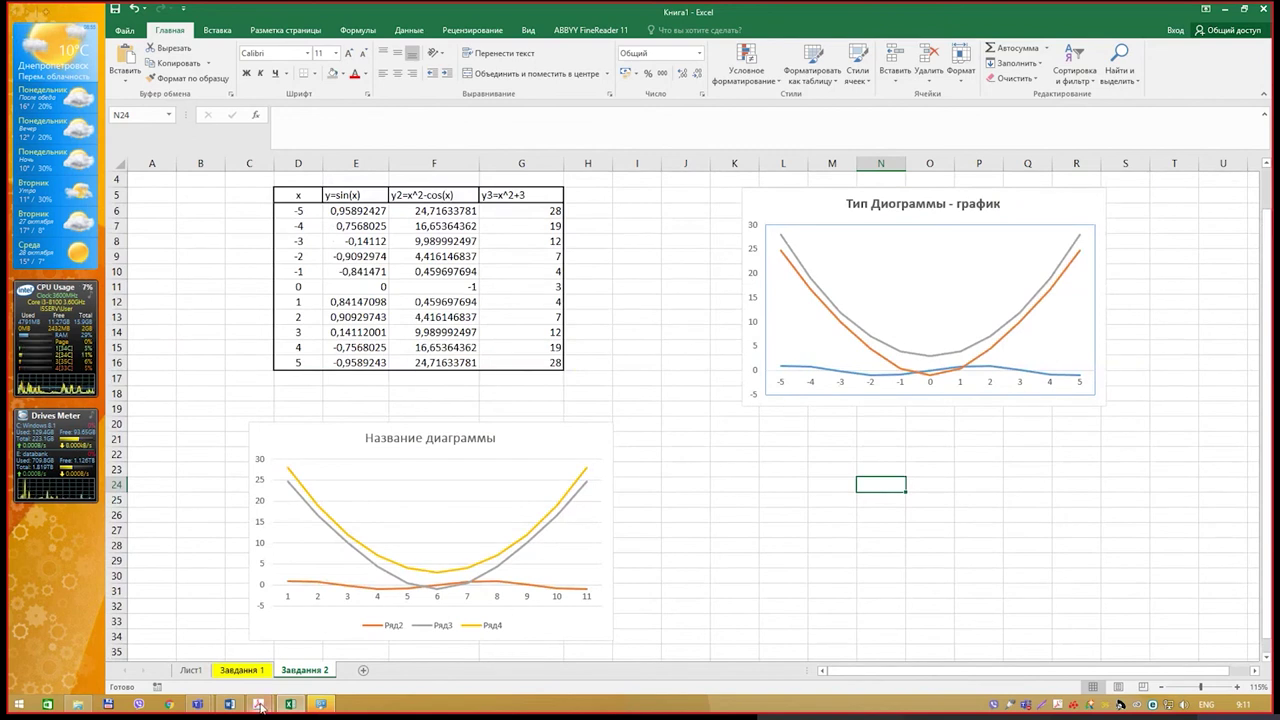
pyautogui.moveTo(258, 704)
pyautogui.click(344, 656)
pyautogui.scroll(-3, 760, 323)
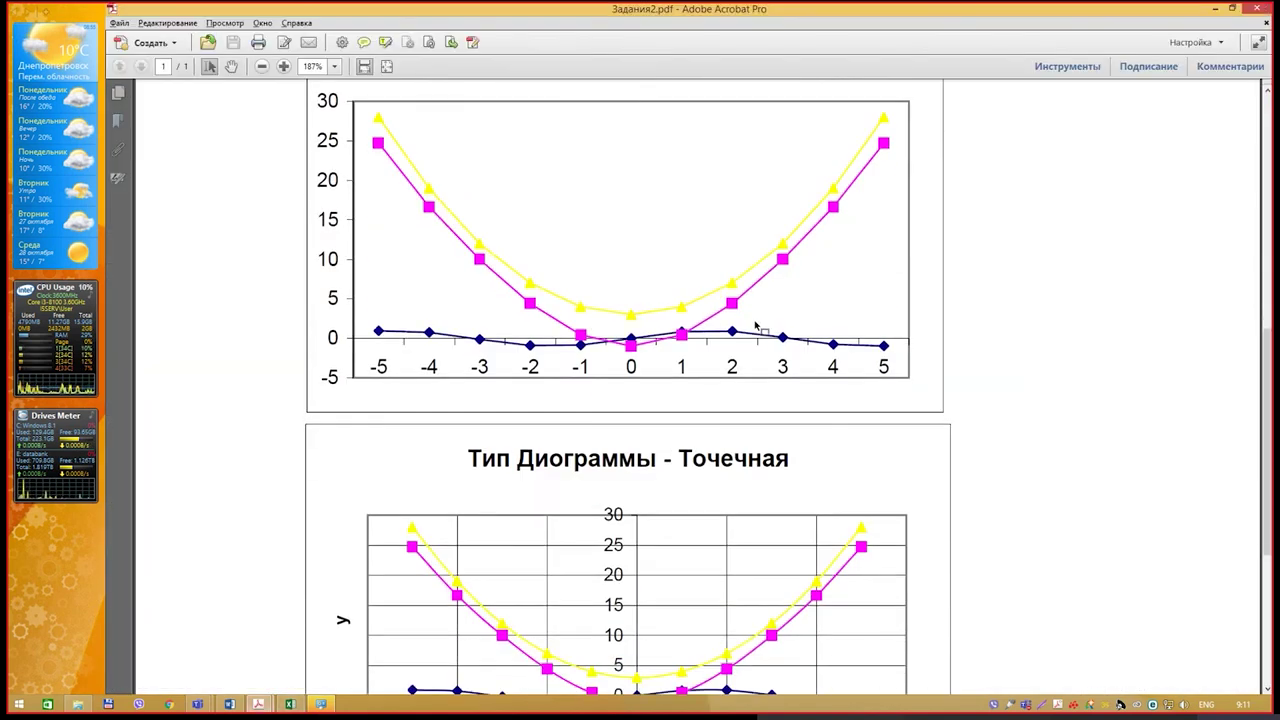
pyautogui.scroll(-2, 757, 331)
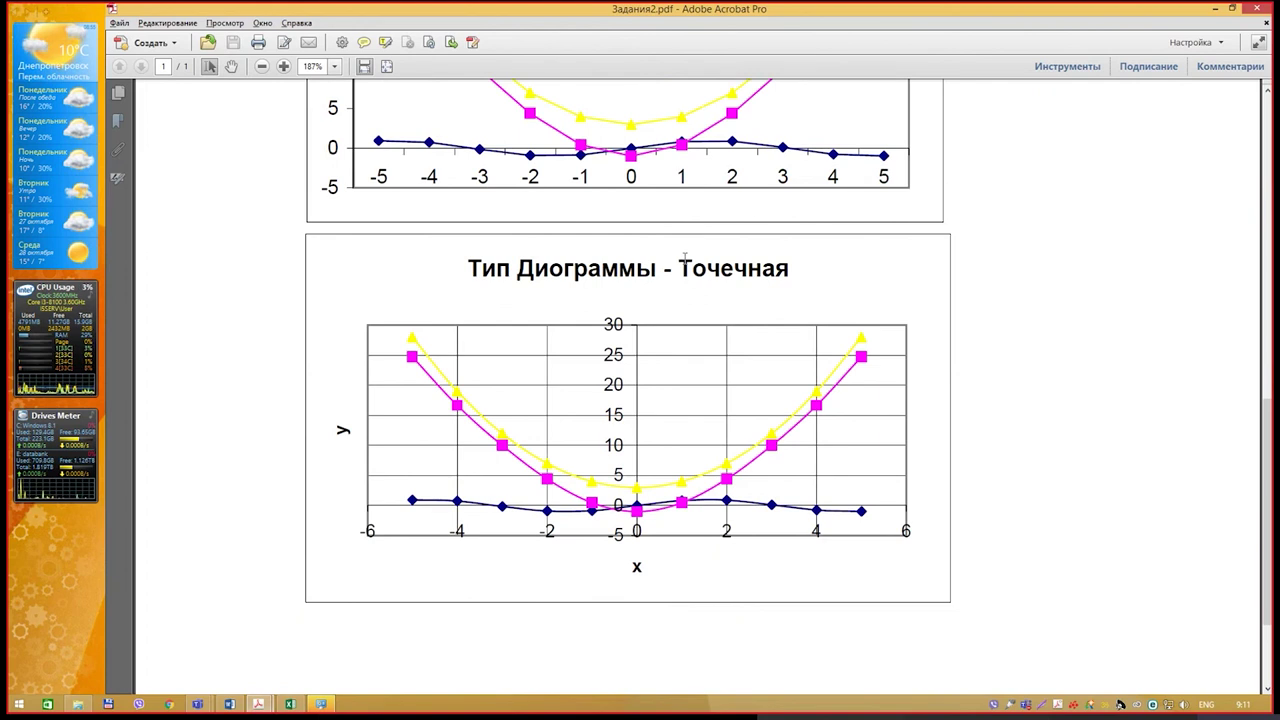
pyautogui.moveTo(468, 268); pyautogui.dragTo(790, 270)
pyautogui.rightClick(740, 272)
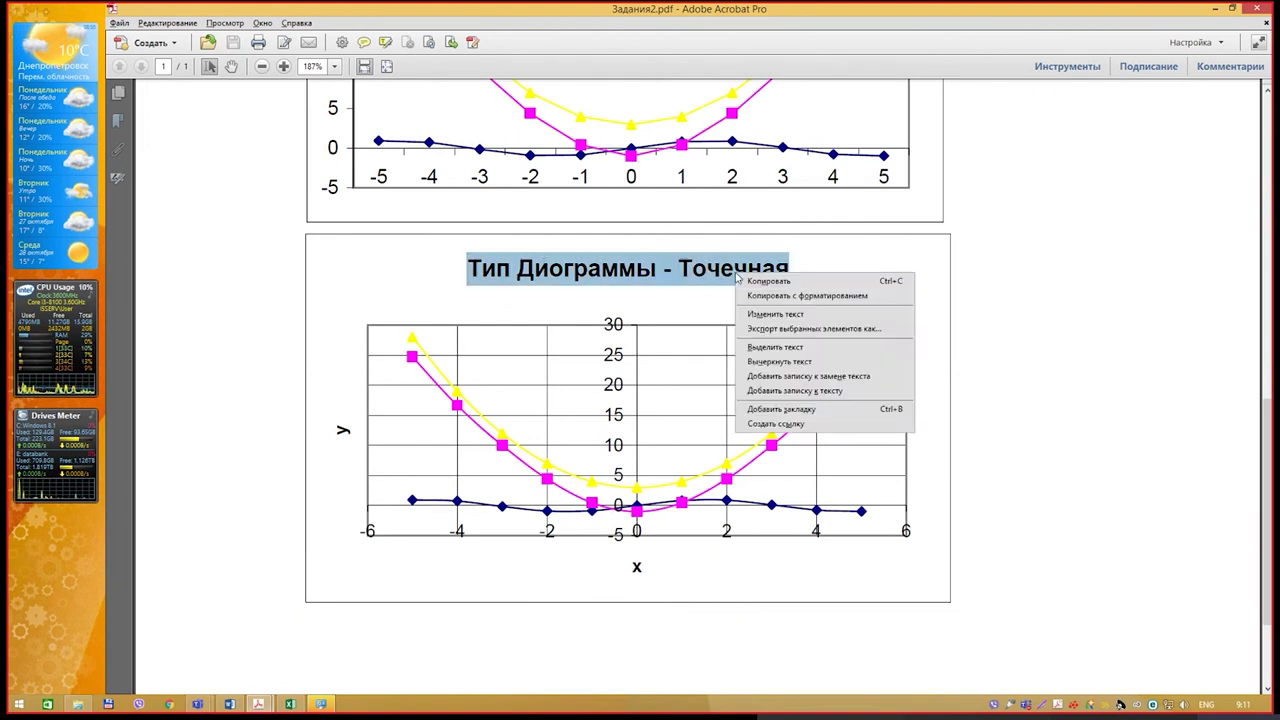
pyautogui.click(751, 283)
# Recheck the PDF, then back in Excel select the 'Тип Диограммы - график' chart.
pyautogui.hotkey('alt', 'Tab')
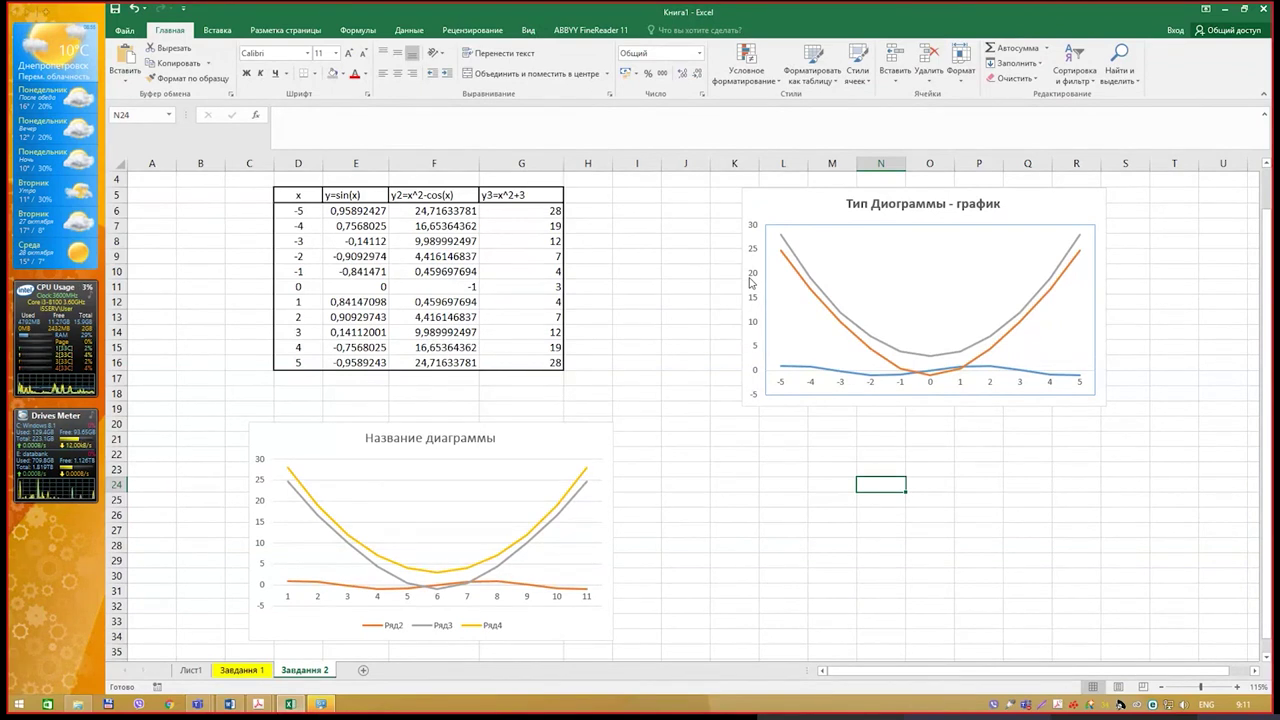
pyautogui.moveTo(262, 706)
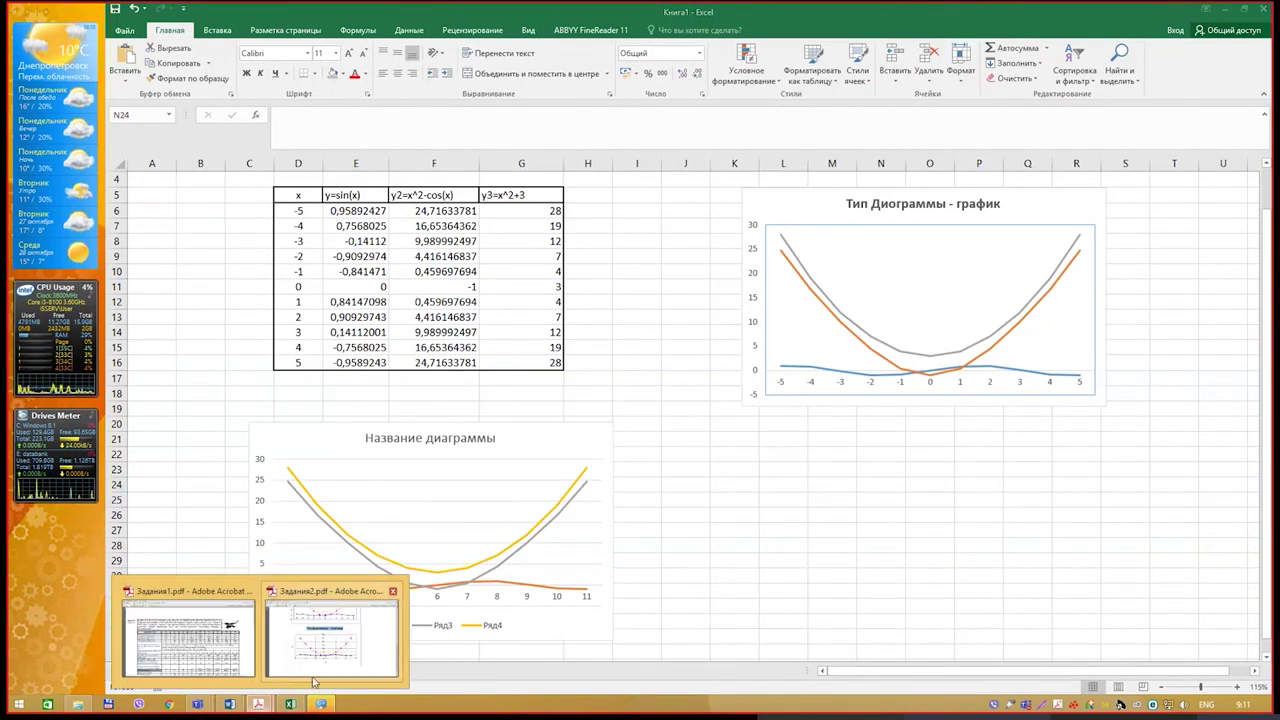
pyautogui.click(313, 681)
pyautogui.scroll(2, 329, 663)
pyautogui.scroll(3, 705, 210)
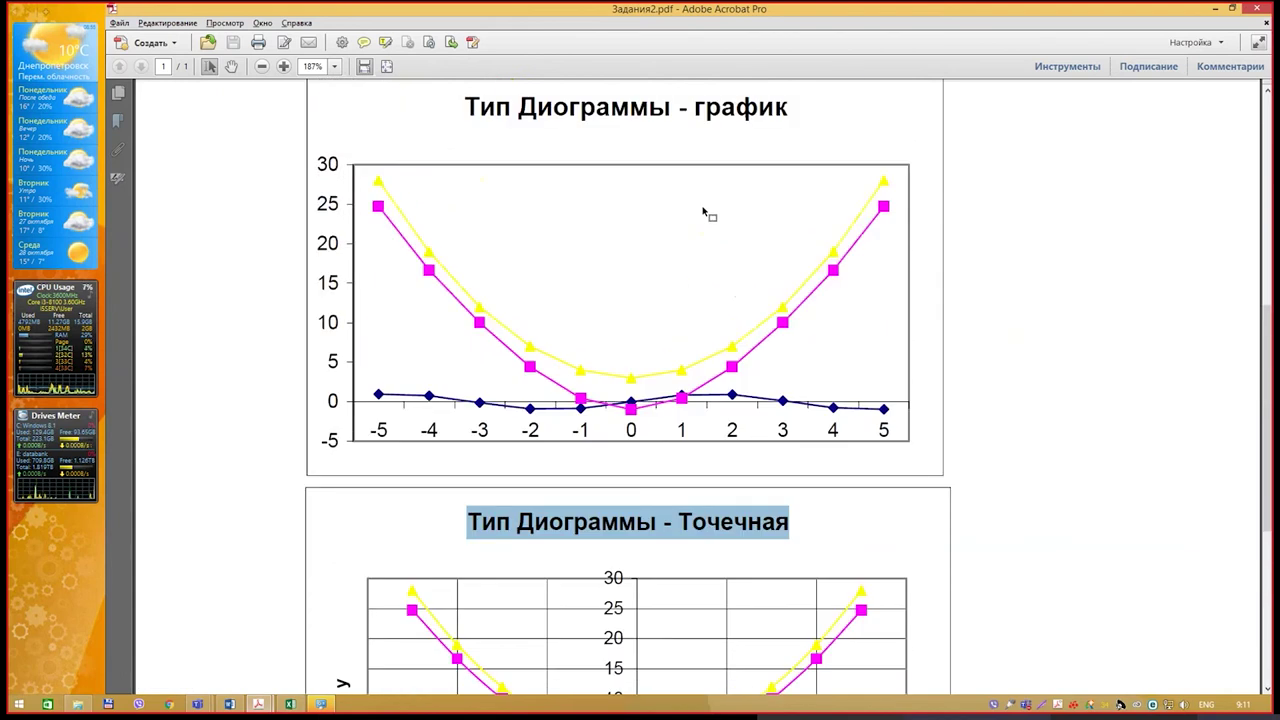
pyautogui.hotkey('alt', 'Tab')
pyautogui.click(983, 276)
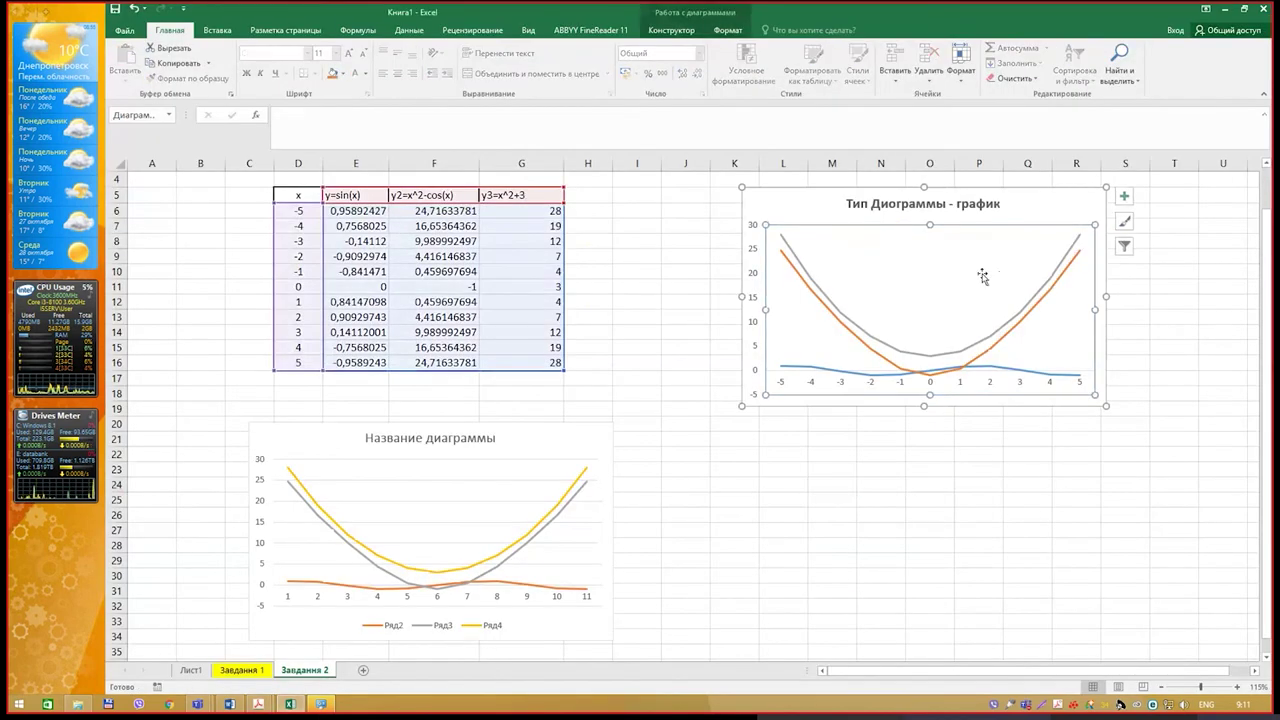
pyautogui.click(684, 32)
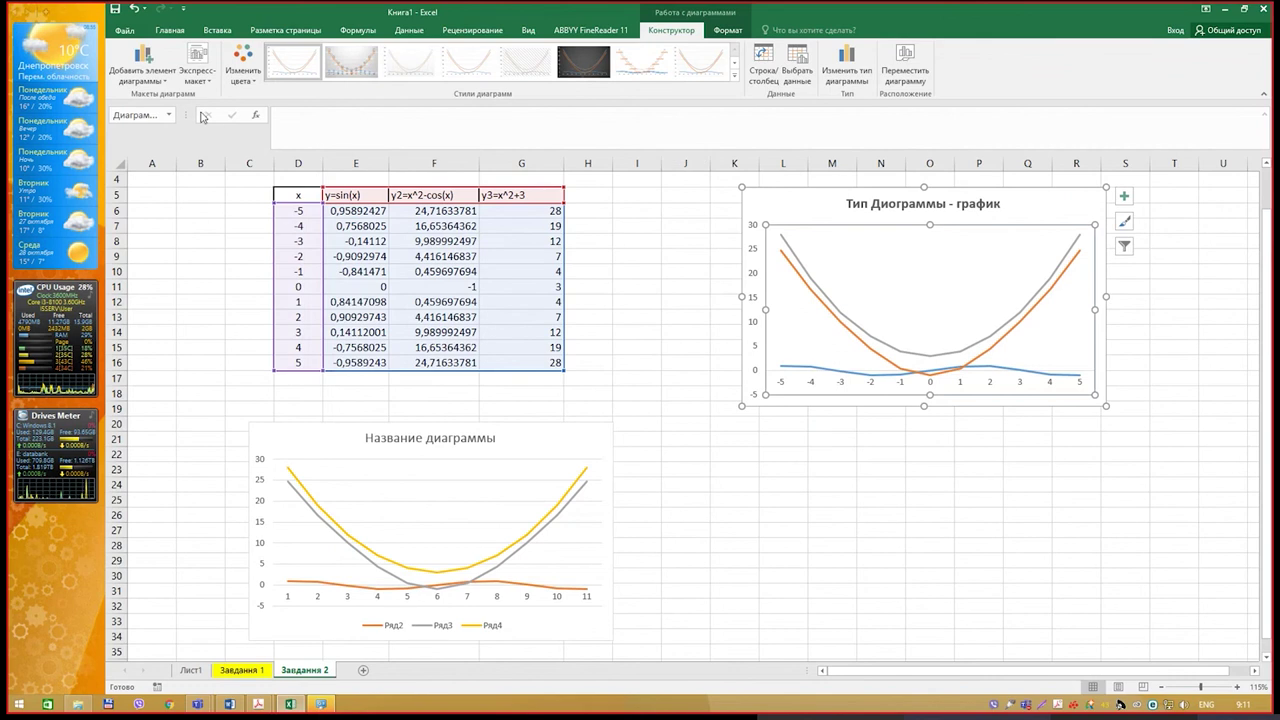
pyautogui.click(256, 88)
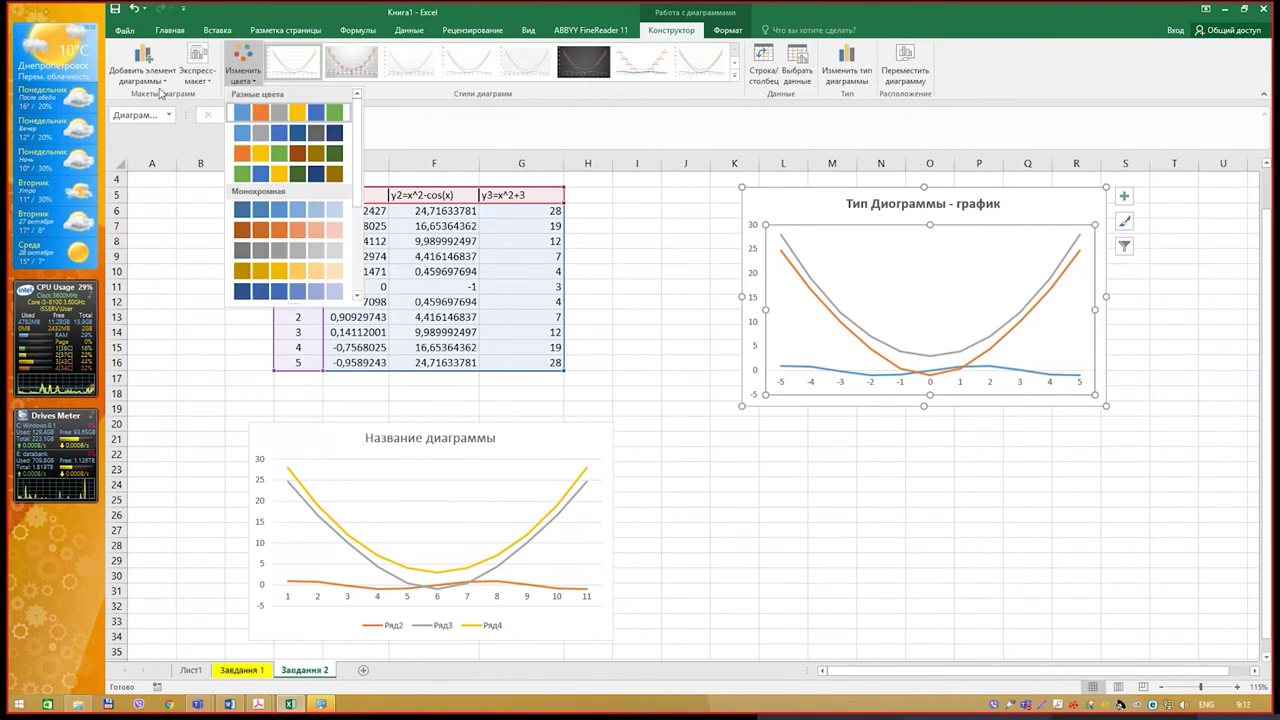
pyautogui.click(160, 92)
pyautogui.click(205, 86)
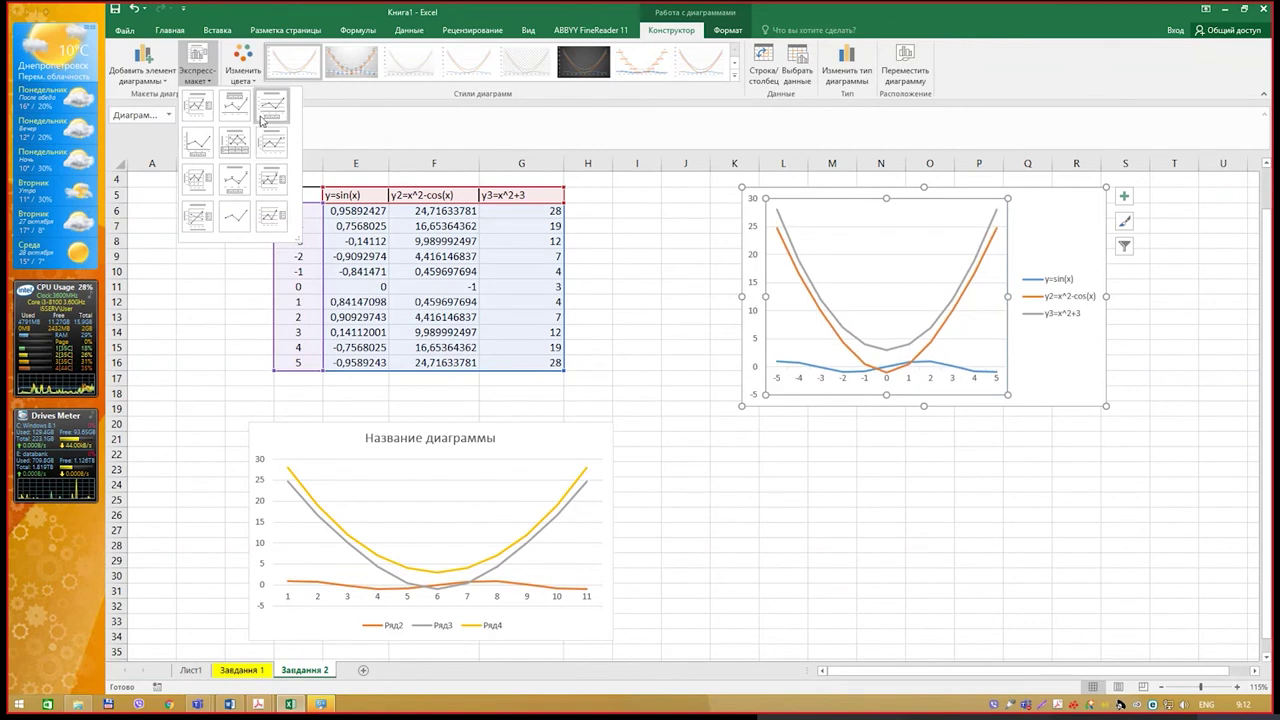
pyautogui.click(262, 120)
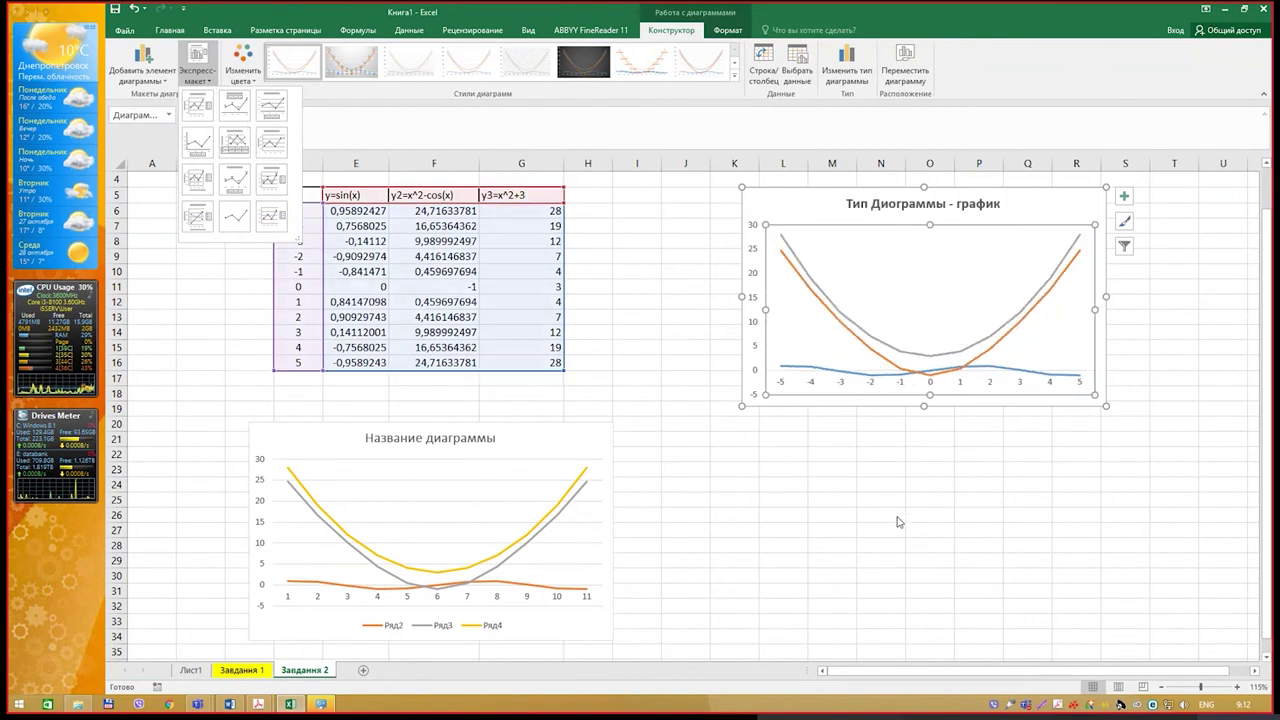
pyautogui.click(993, 338)
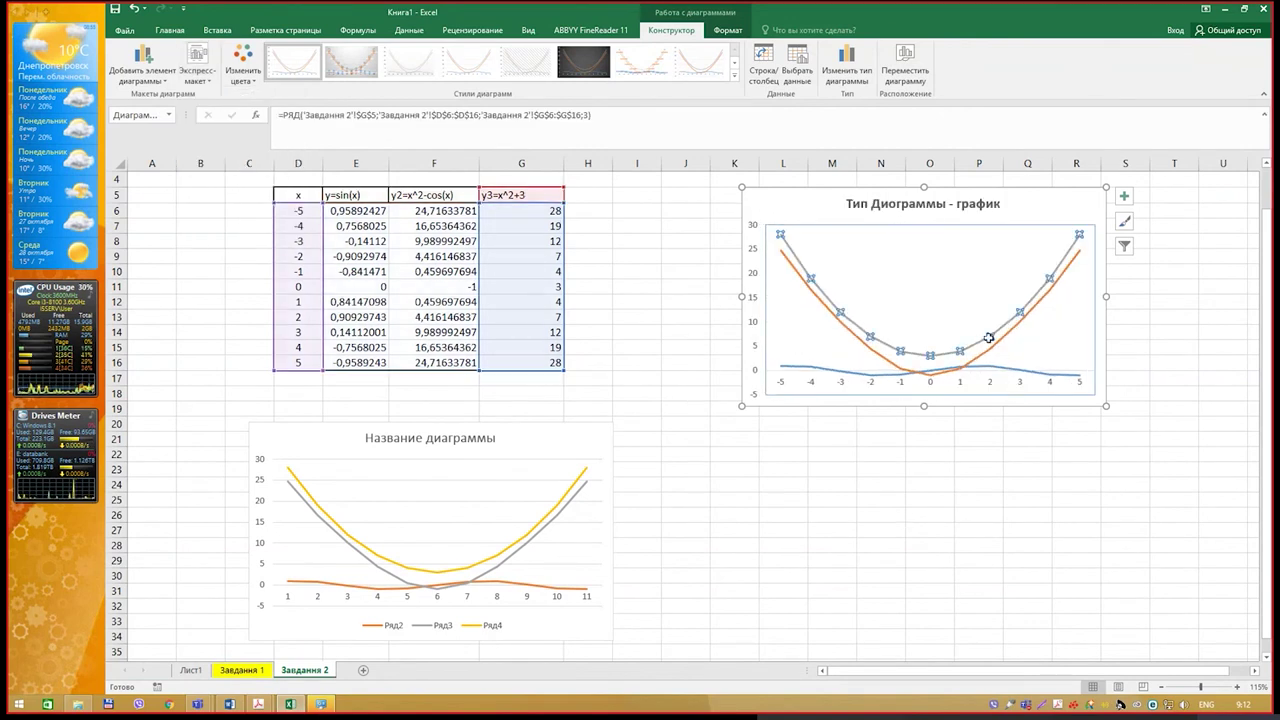
pyautogui.rightClick(990, 338)
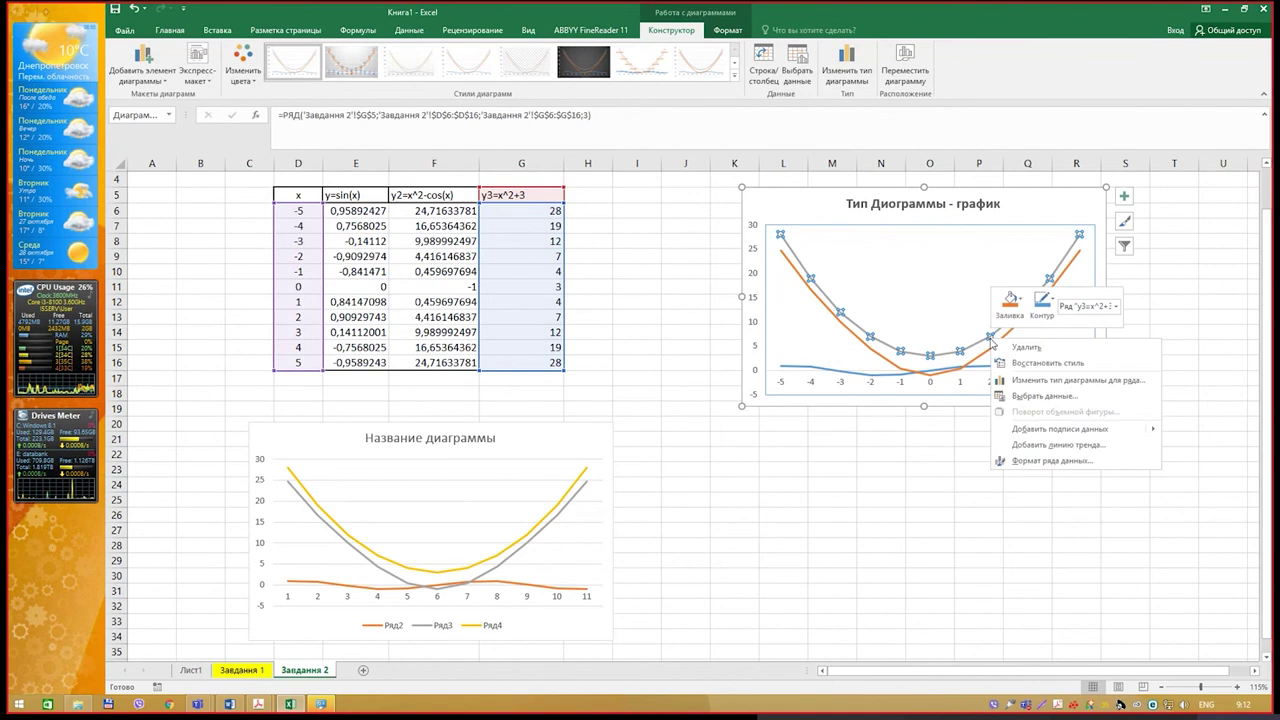
pyautogui.click(1059, 462)
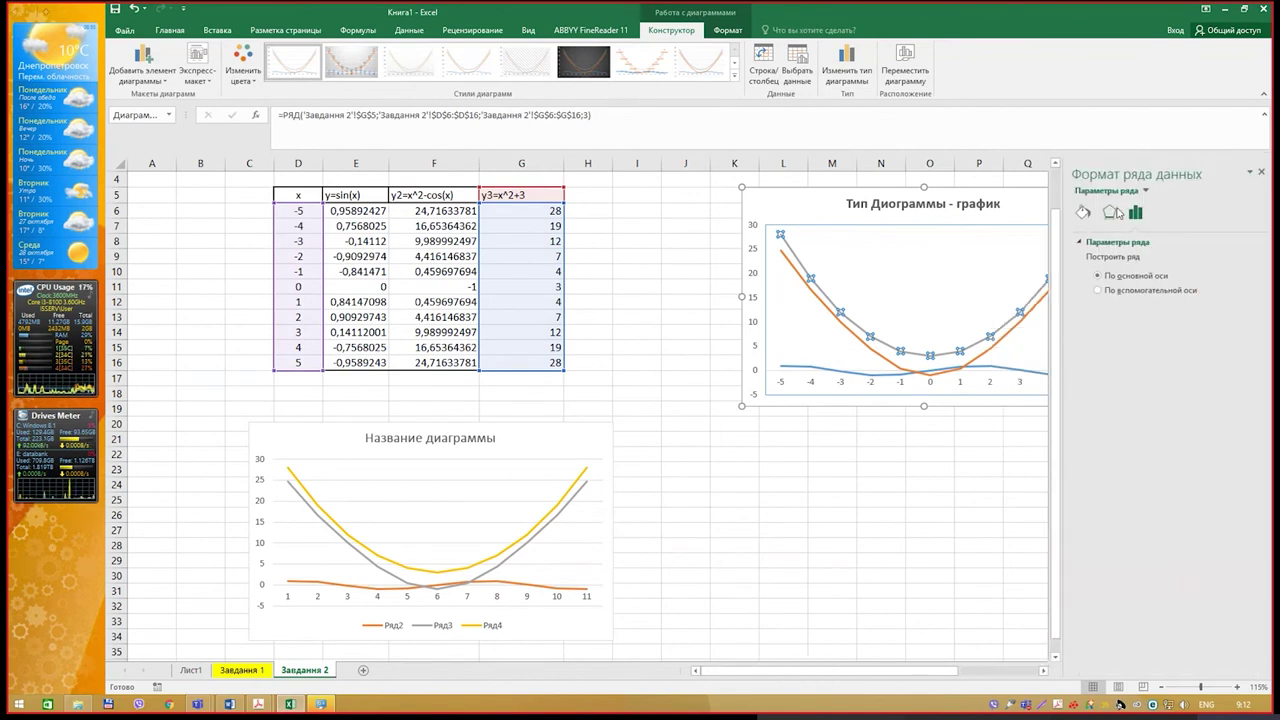
pyautogui.click(1112, 213)
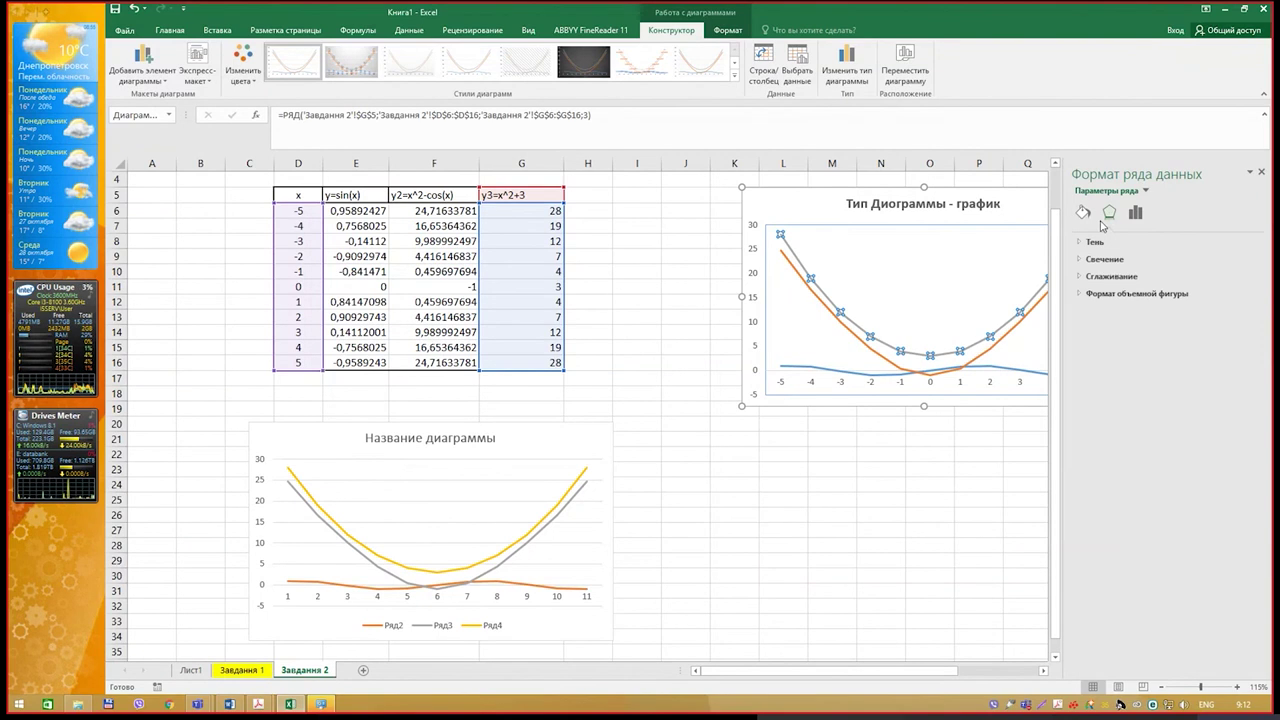
pyautogui.click(1083, 212)
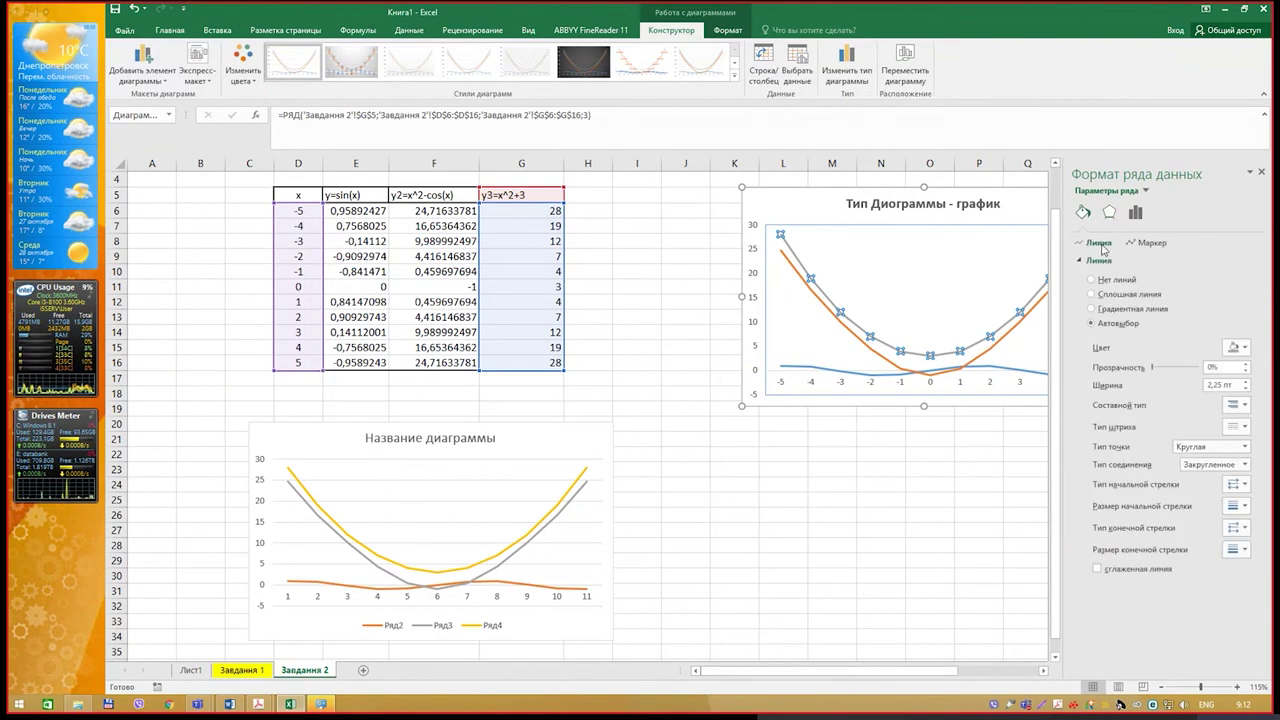
pyautogui.click(1246, 446)
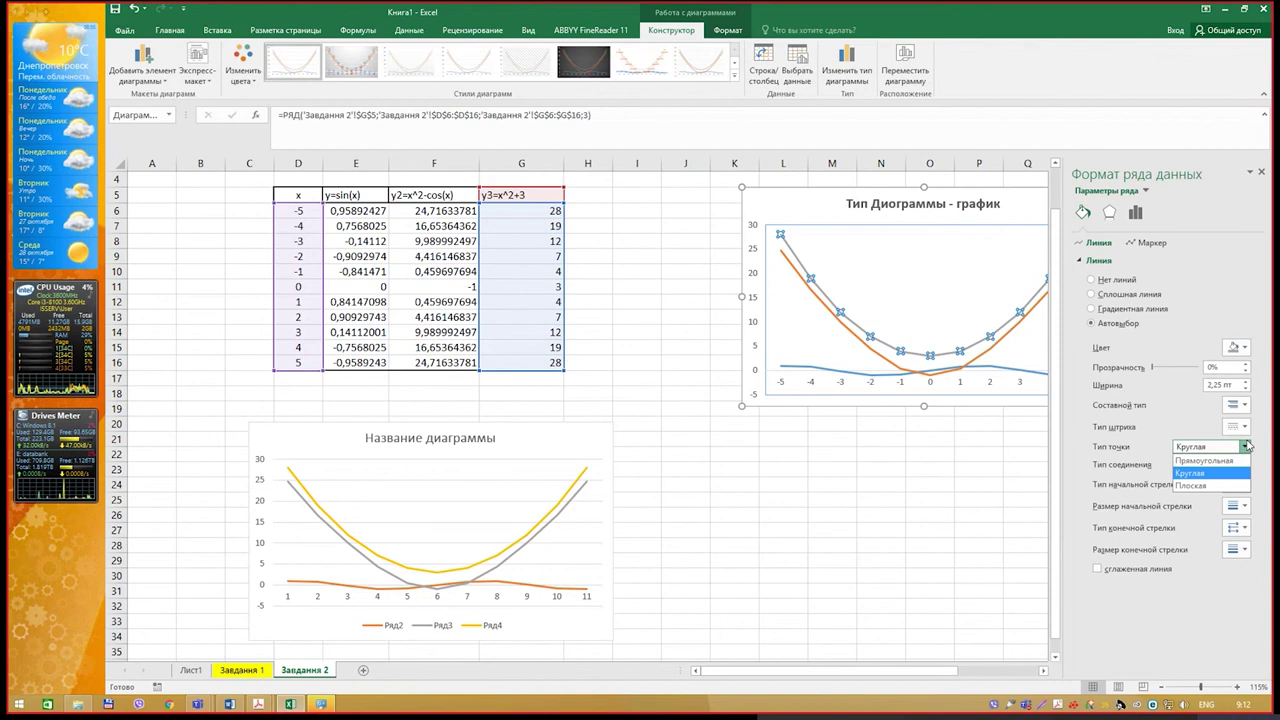
pyautogui.click(1216, 460)
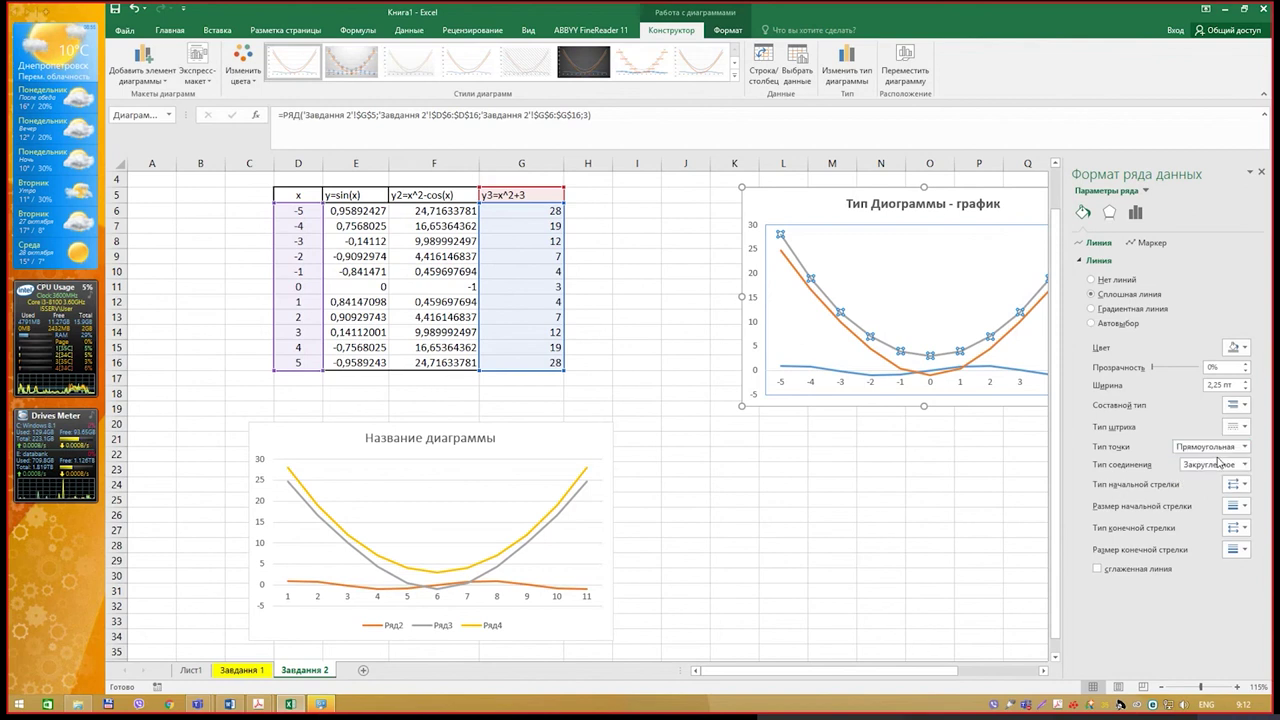
pyautogui.click(1246, 381)
pyautogui.click(1246, 381)
pyautogui.click(1246, 381)
pyautogui.click(1246, 381)
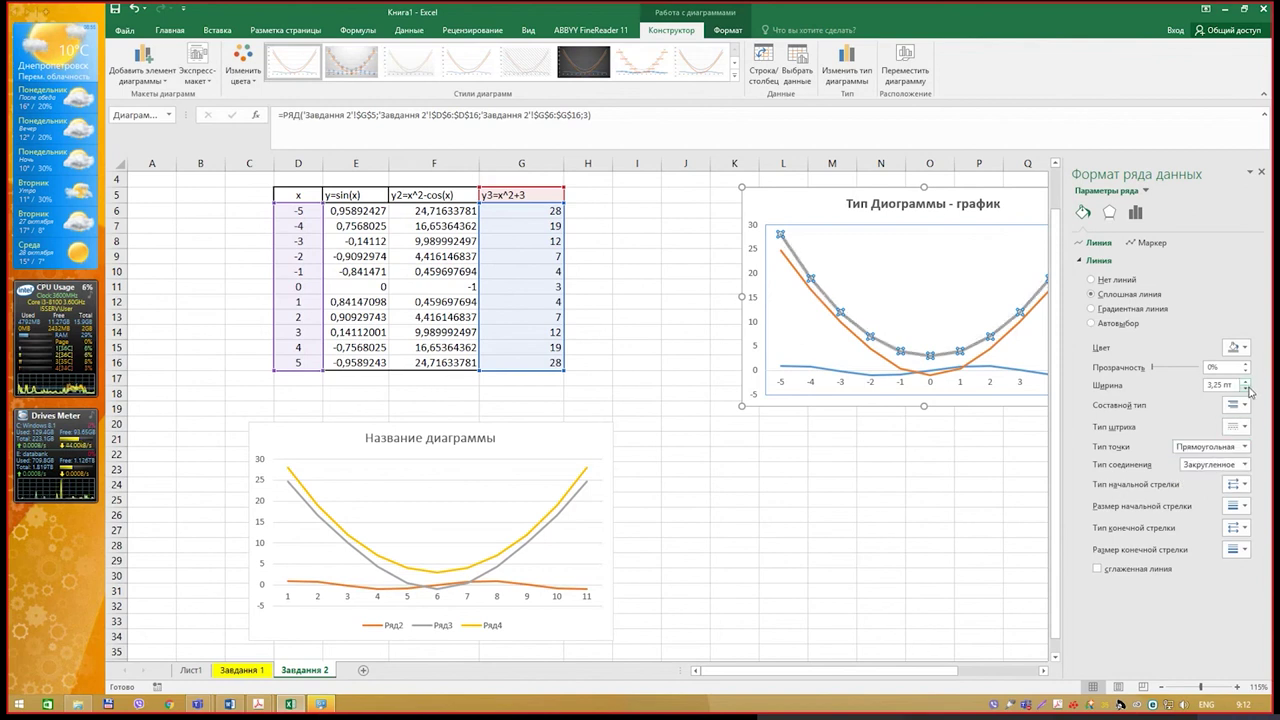
pyautogui.click(1246, 388)
pyautogui.click(1246, 388)
pyautogui.click(1246, 388)
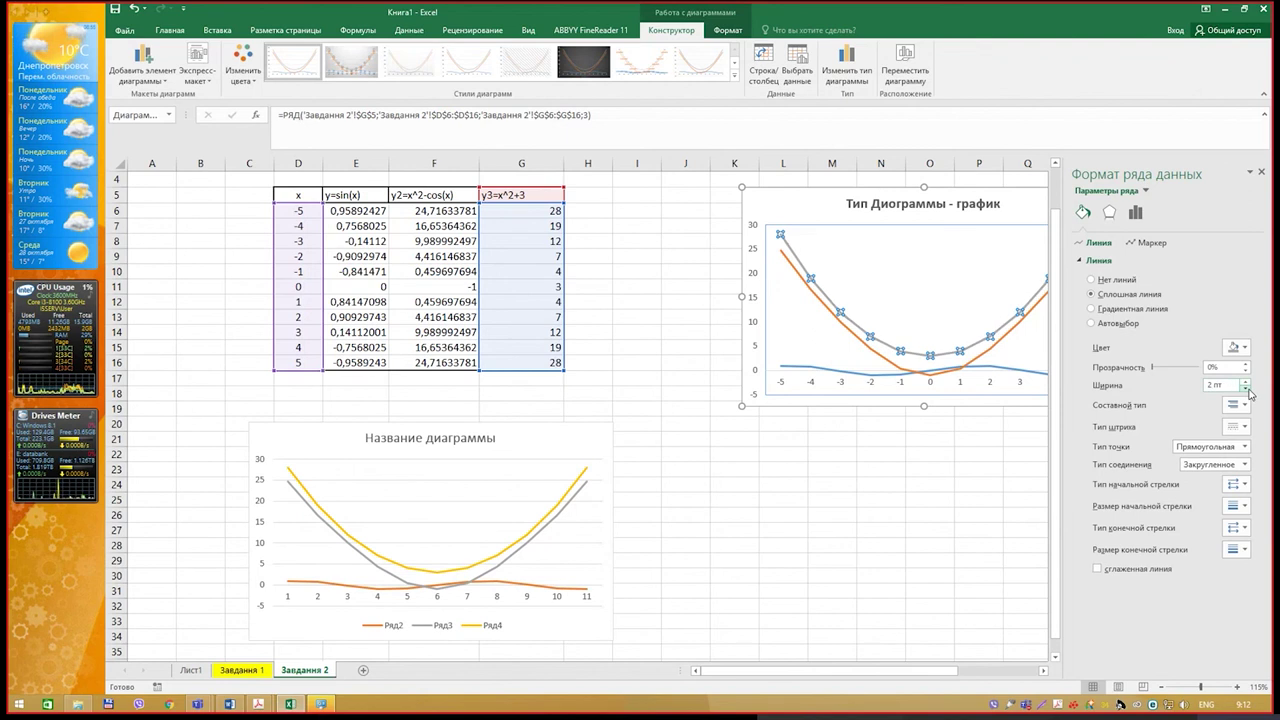
pyautogui.click(929, 492)
pyautogui.click(979, 438)
pyautogui.scroll(1, 950, 346)
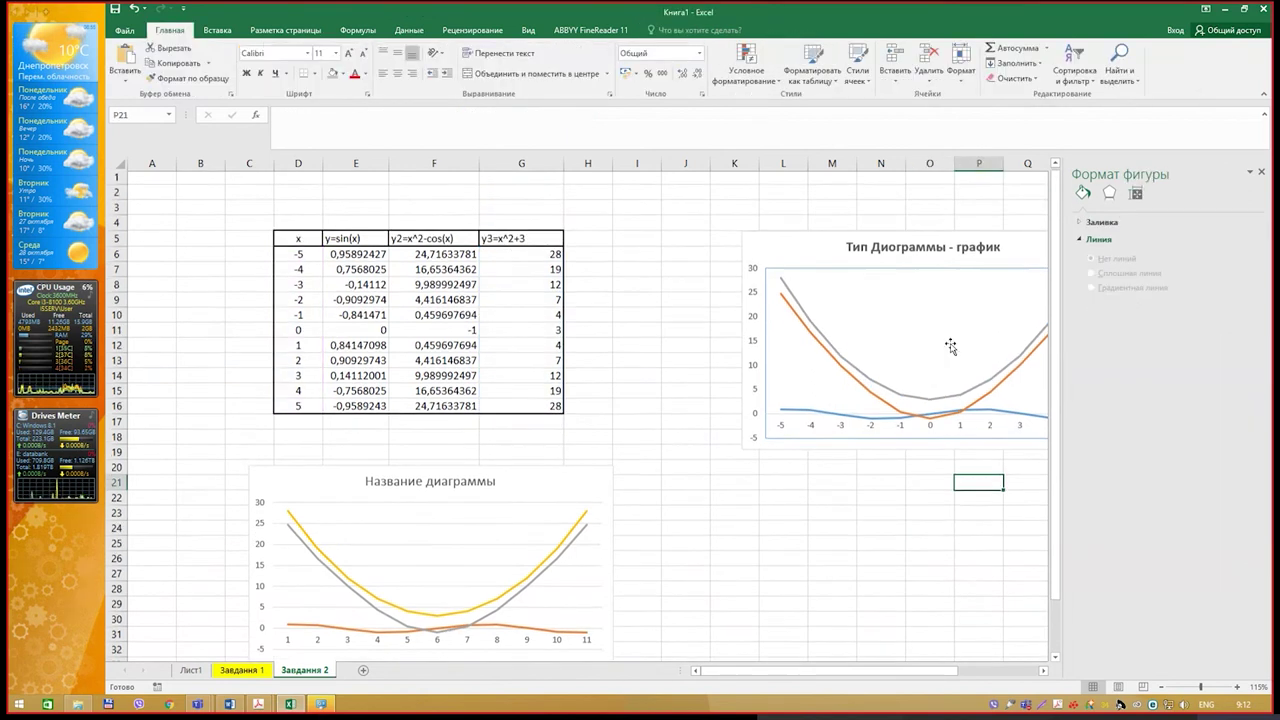
pyautogui.scroll(-1, 950, 346)
pyautogui.click(931, 355)
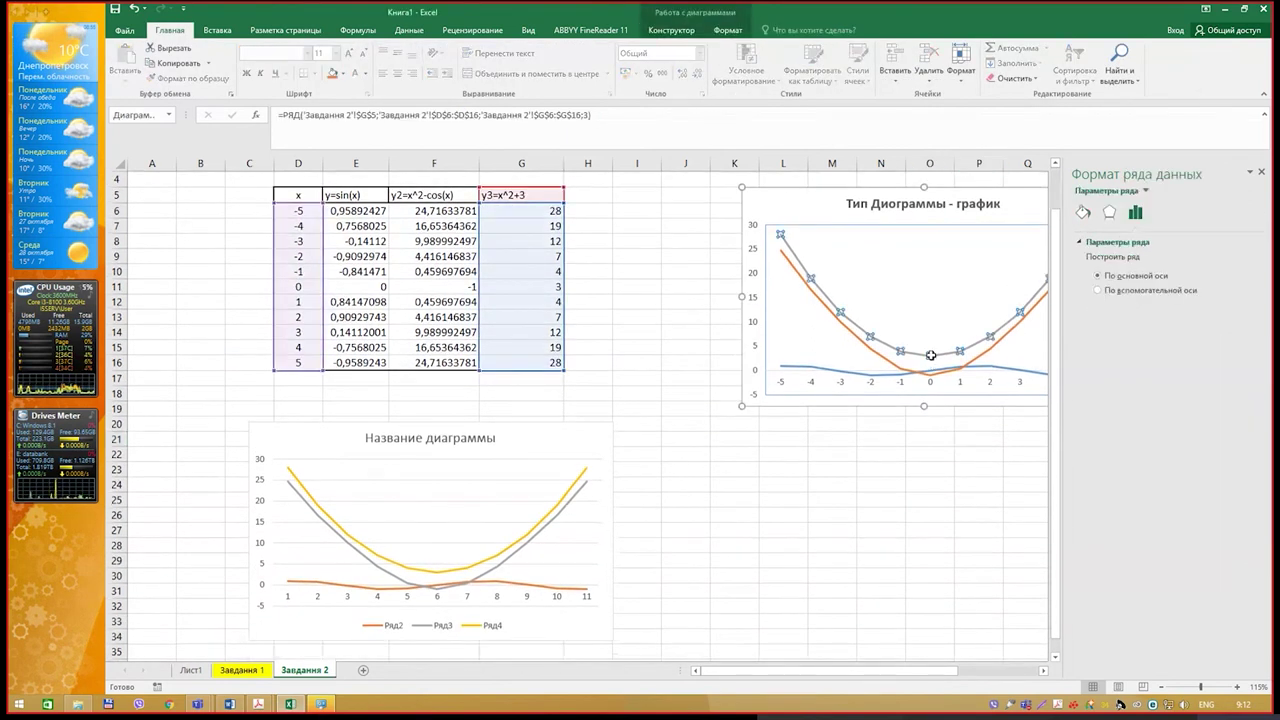
pyautogui.click(931, 355)
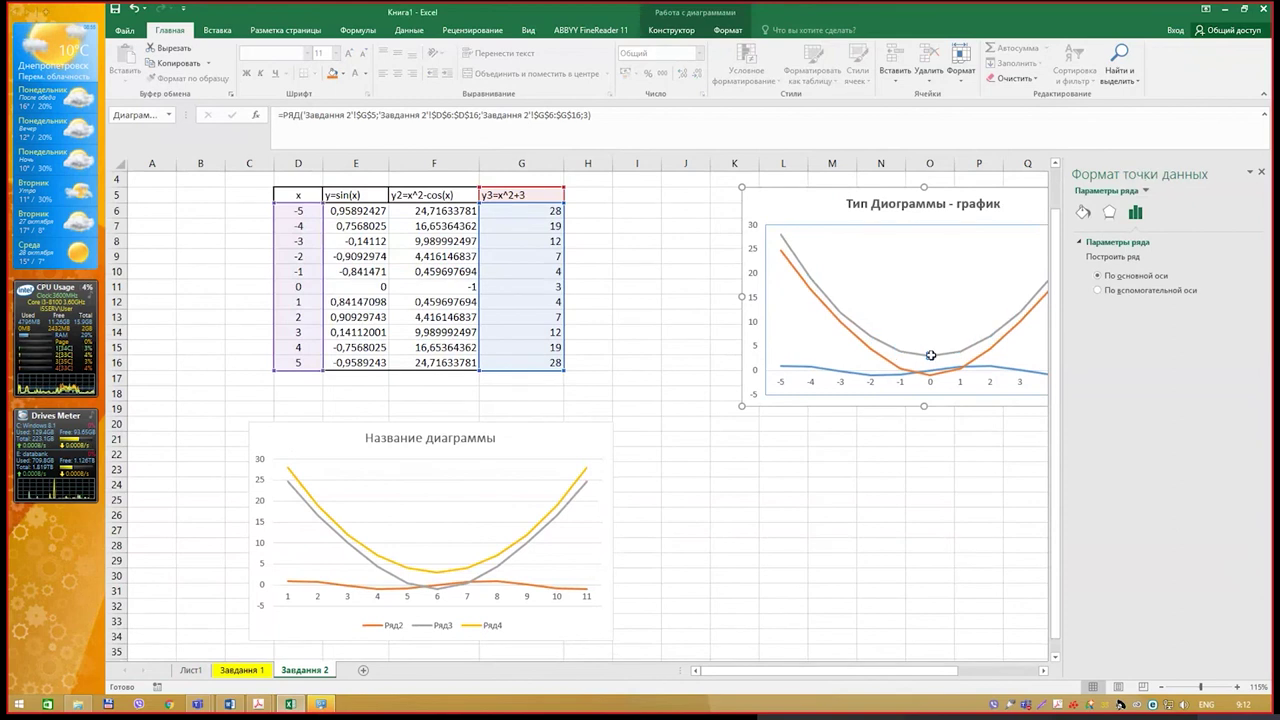
pyautogui.click(734, 514)
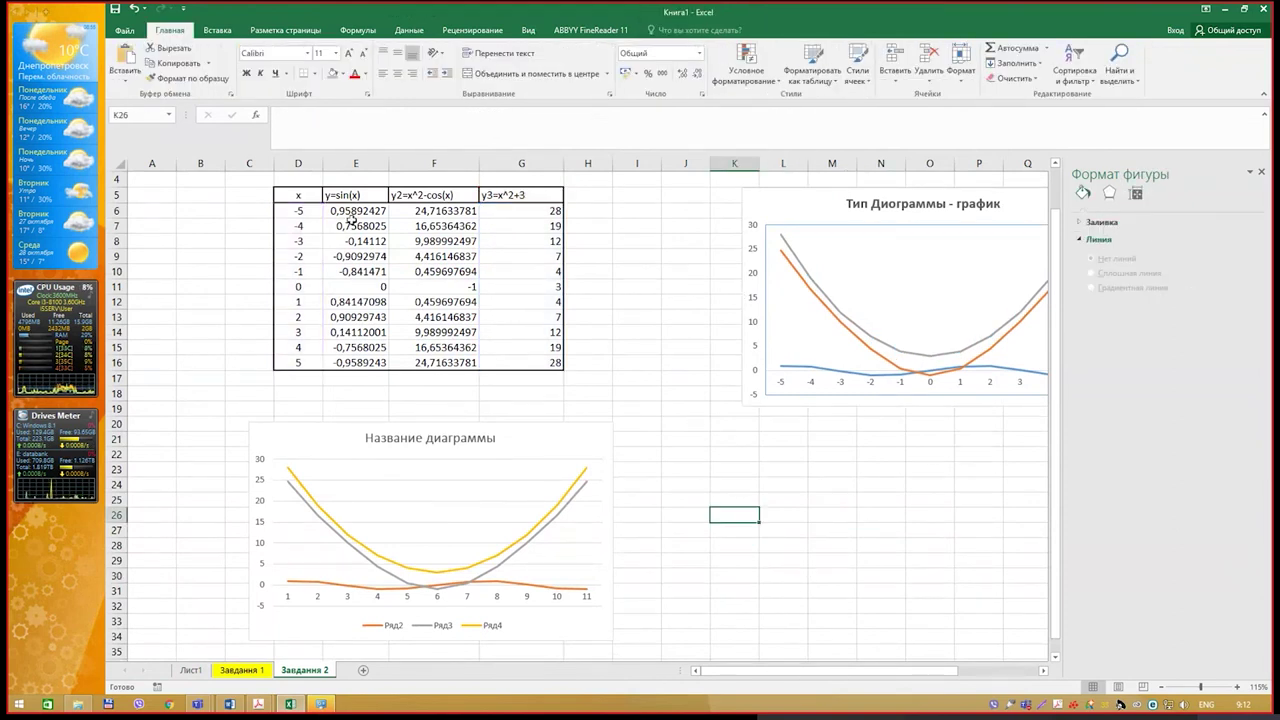
pyautogui.moveTo(351, 218); pyautogui.dragTo(520, 360)
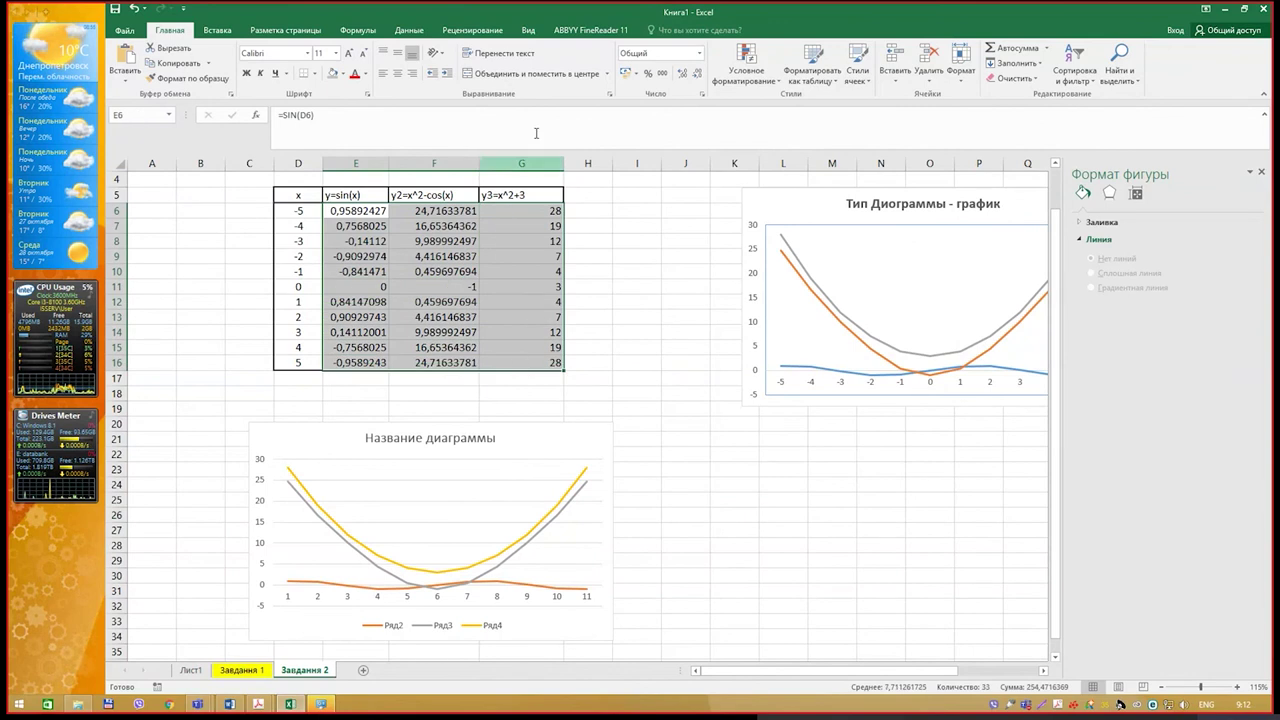
pyautogui.click(286, 30)
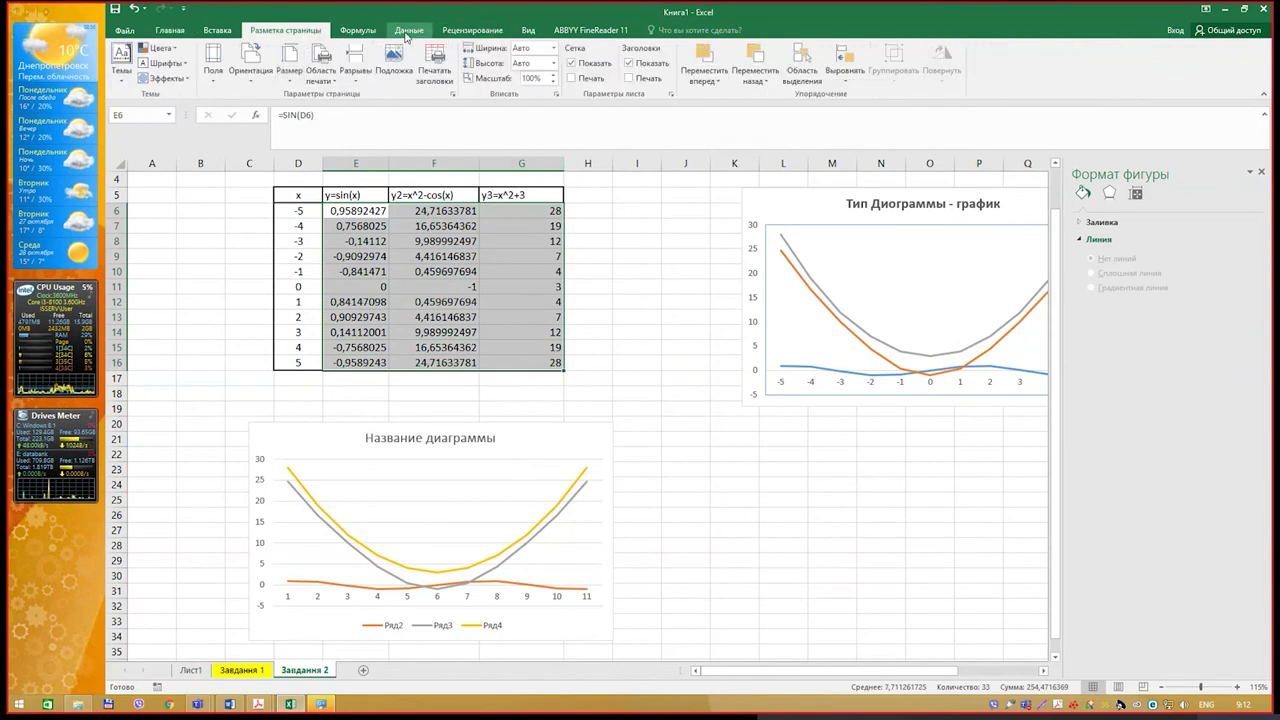
pyautogui.click(216, 32)
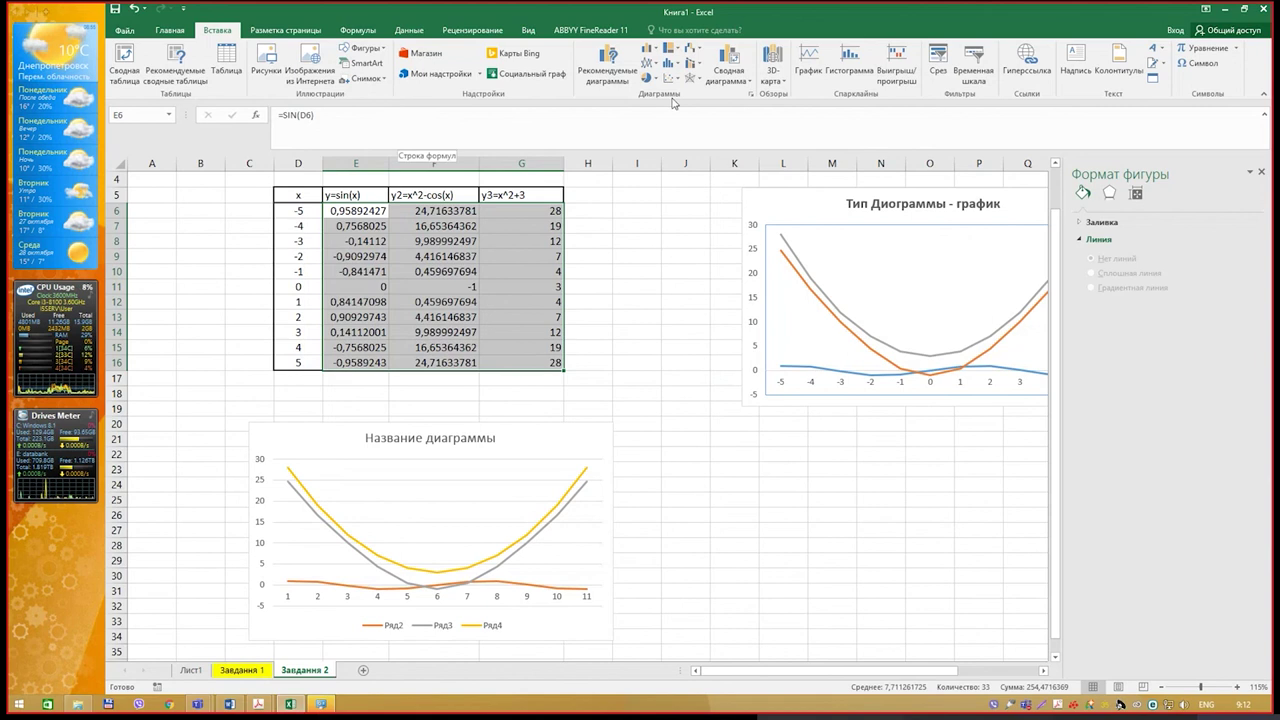
pyautogui.click(650, 62)
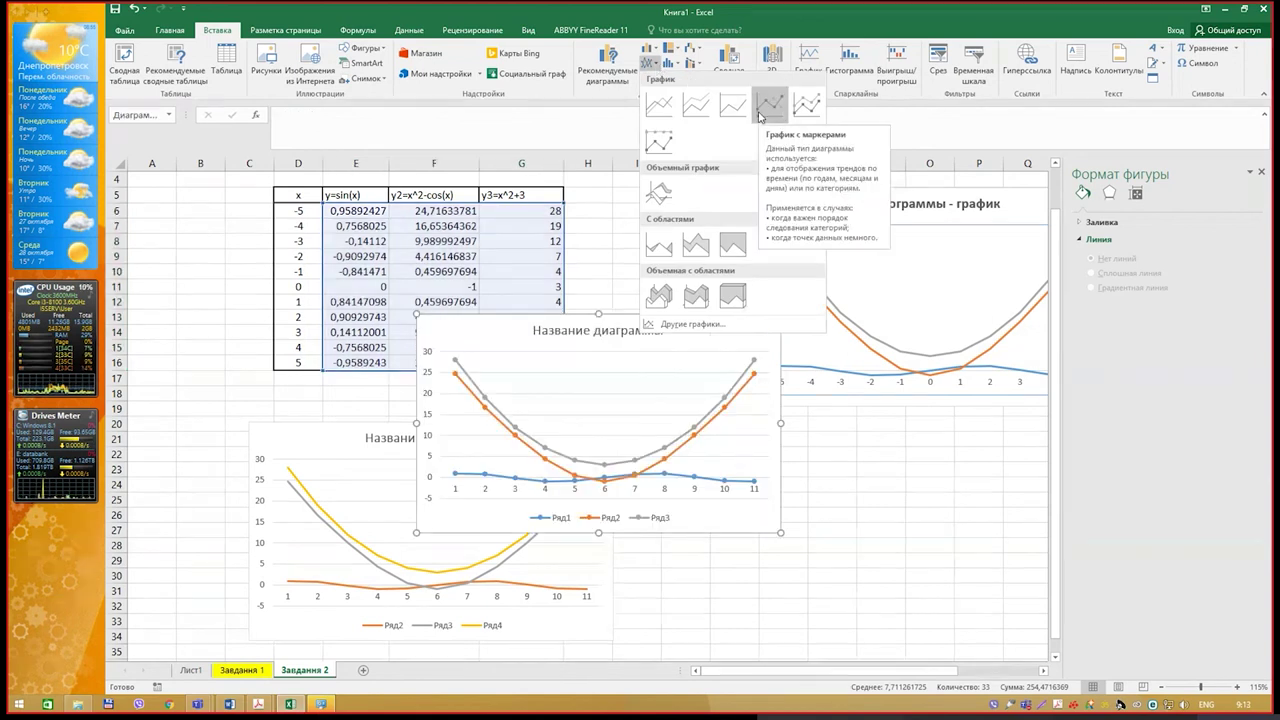
pyautogui.click(769, 104)
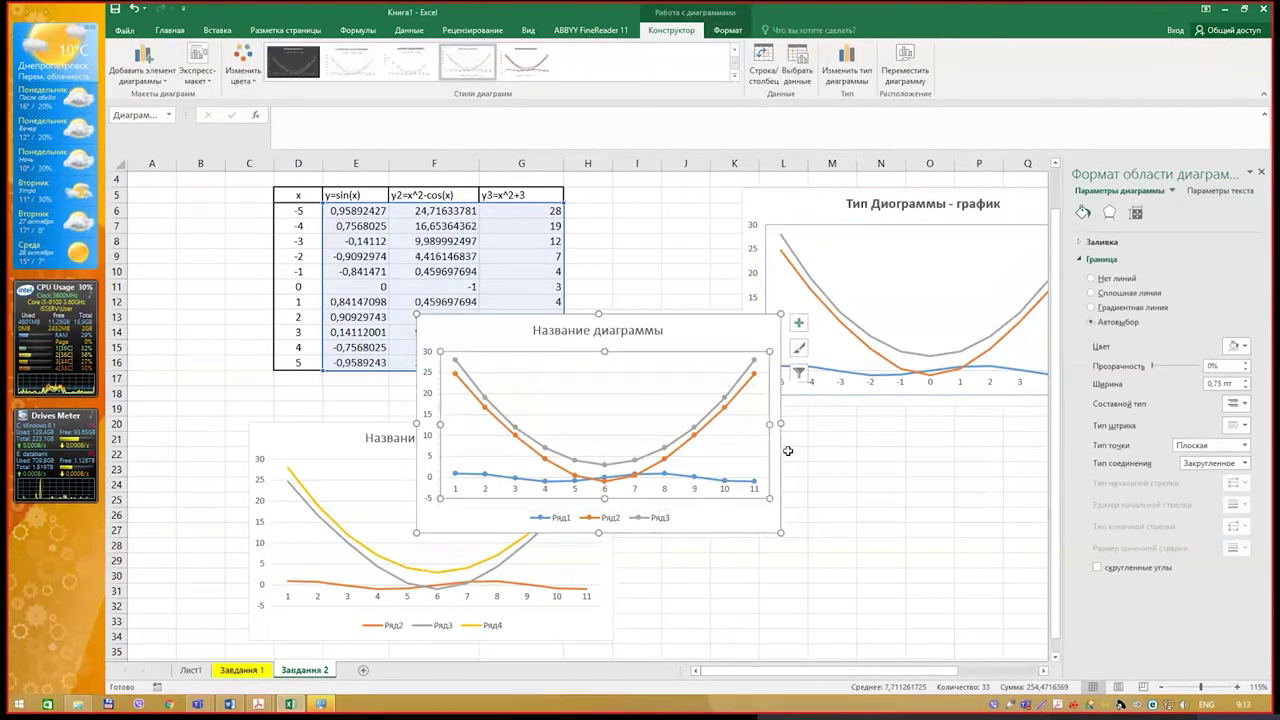
pyautogui.moveTo(761, 430); pyautogui.dragTo(771, 460)
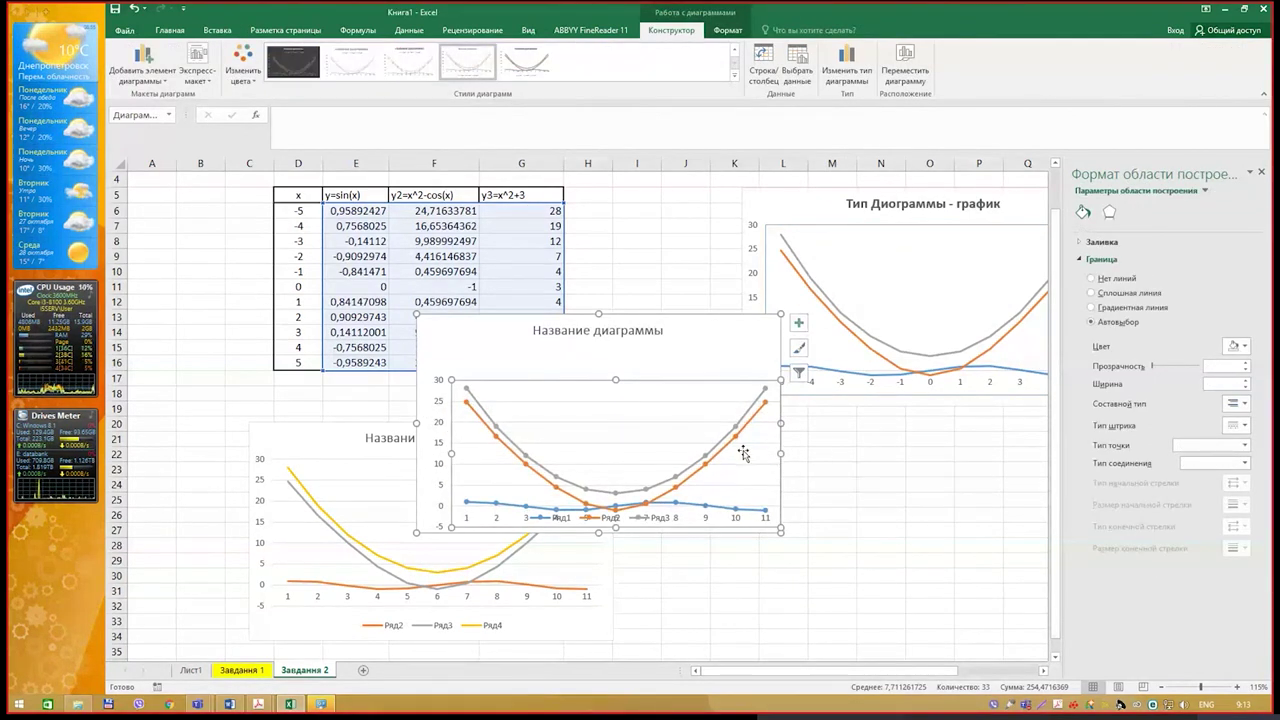
pyautogui.click(741, 443)
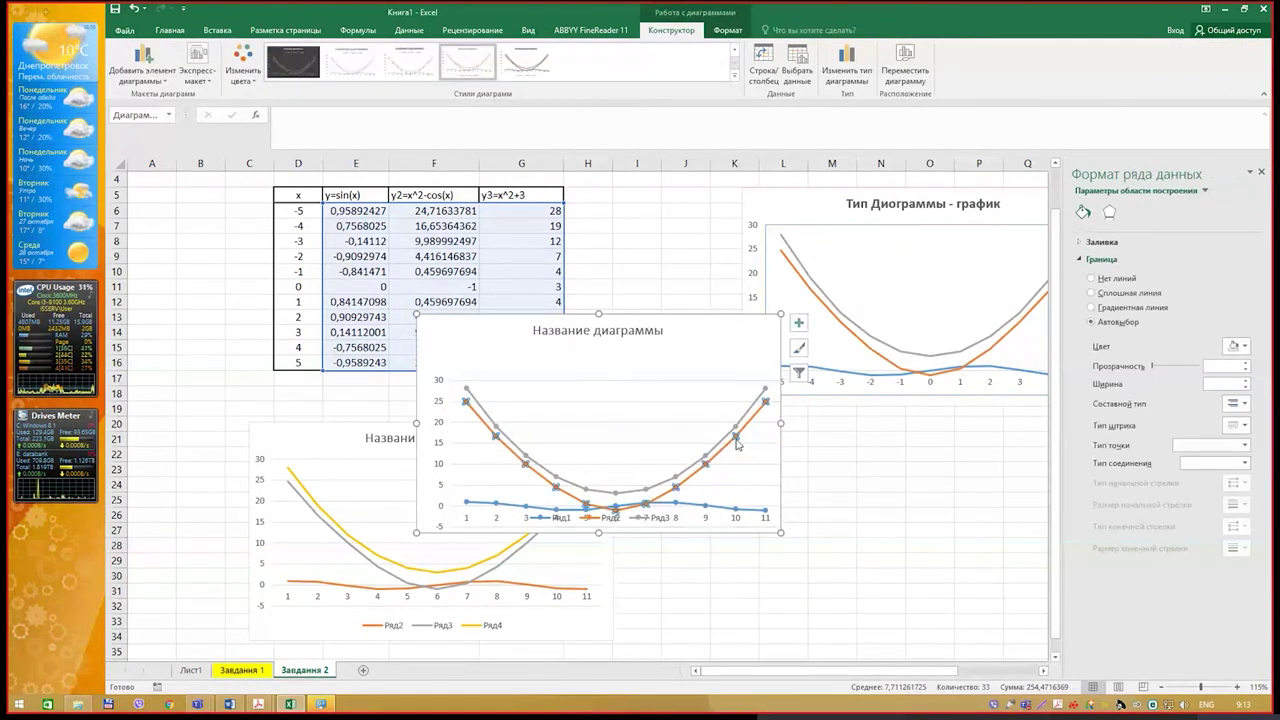
pyautogui.click(1244, 447)
pyautogui.click(1238, 465)
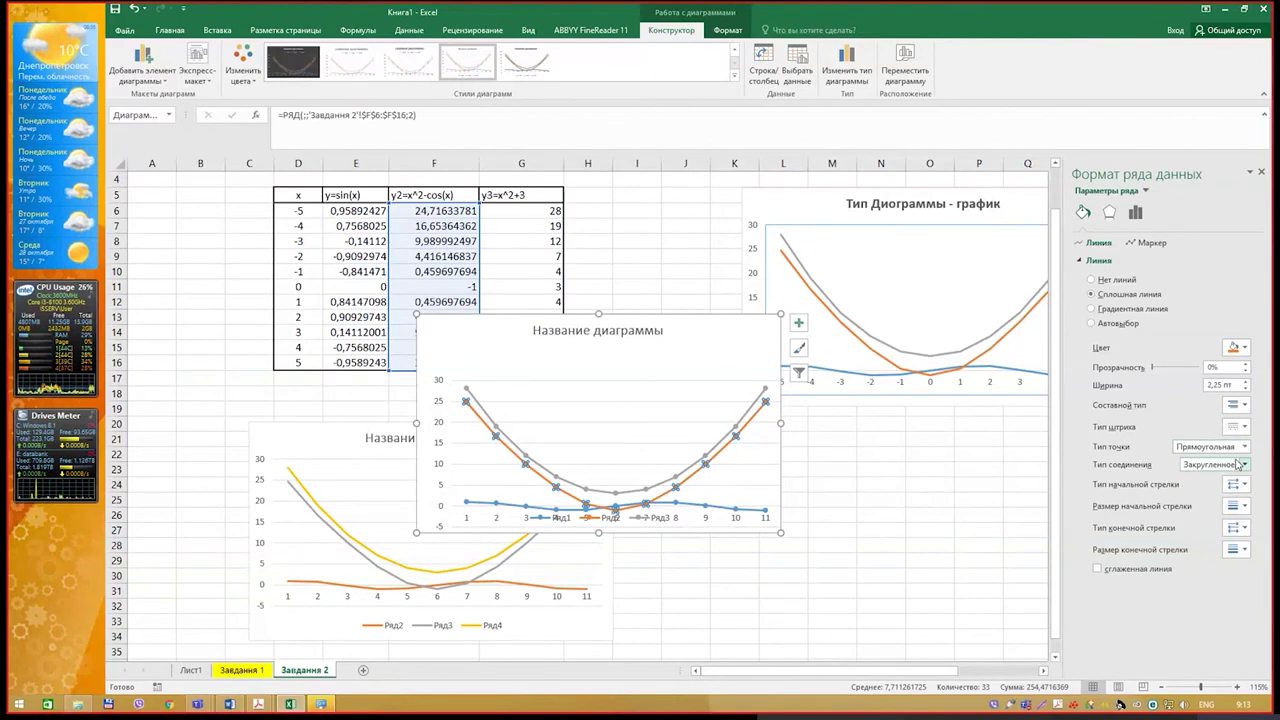
pyautogui.click(875, 484)
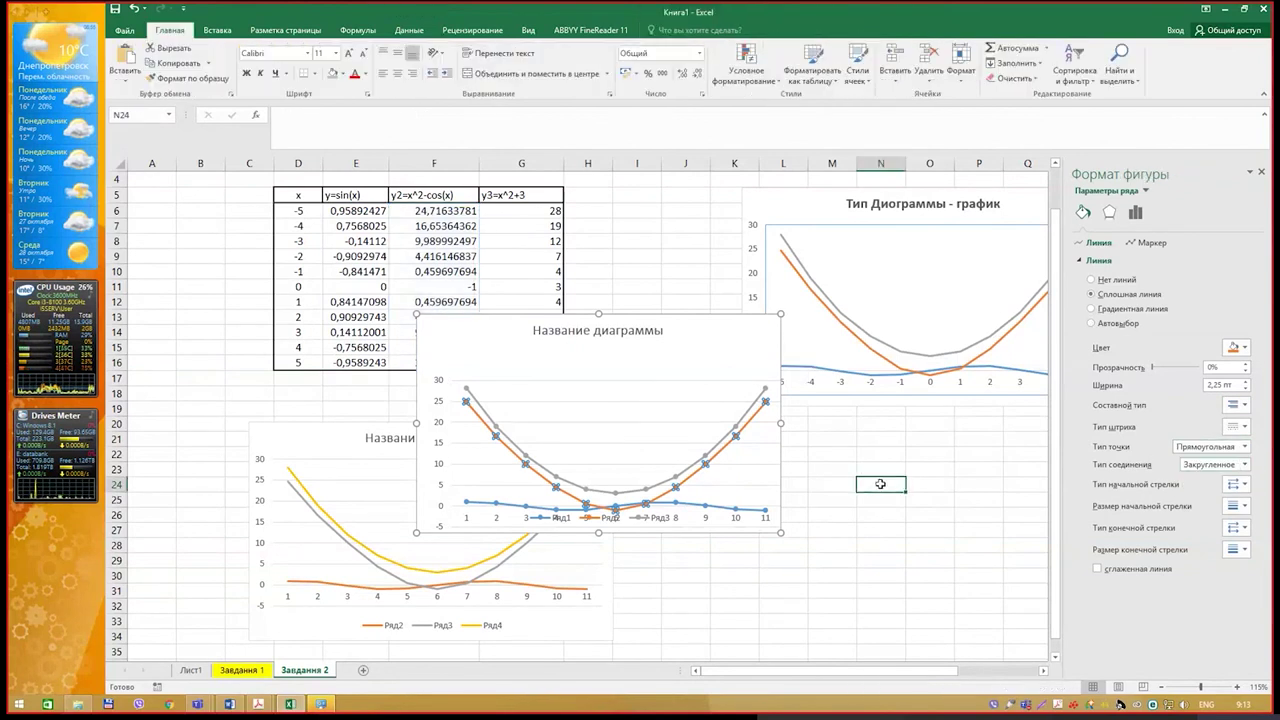
pyautogui.click(741, 453)
pyautogui.moveTo(697, 331); pyautogui.dragTo(913, 445)
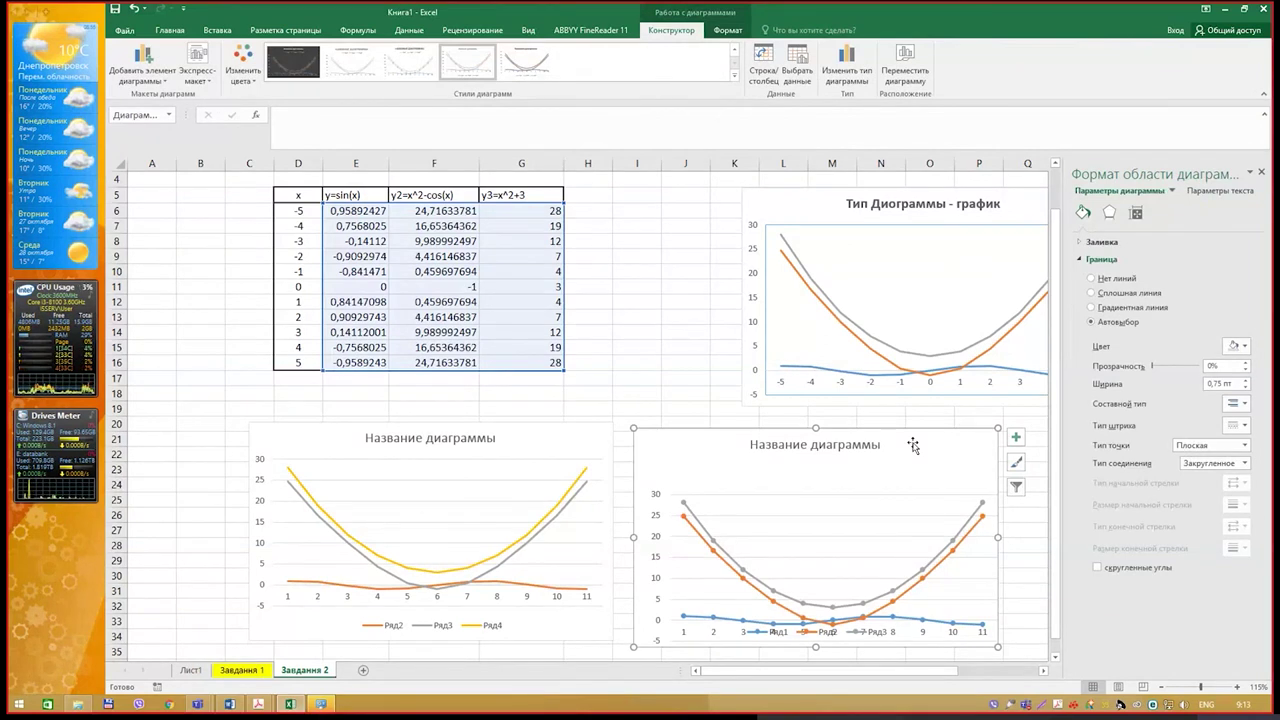
pyautogui.press('Delete')
pyautogui.click(891, 289)
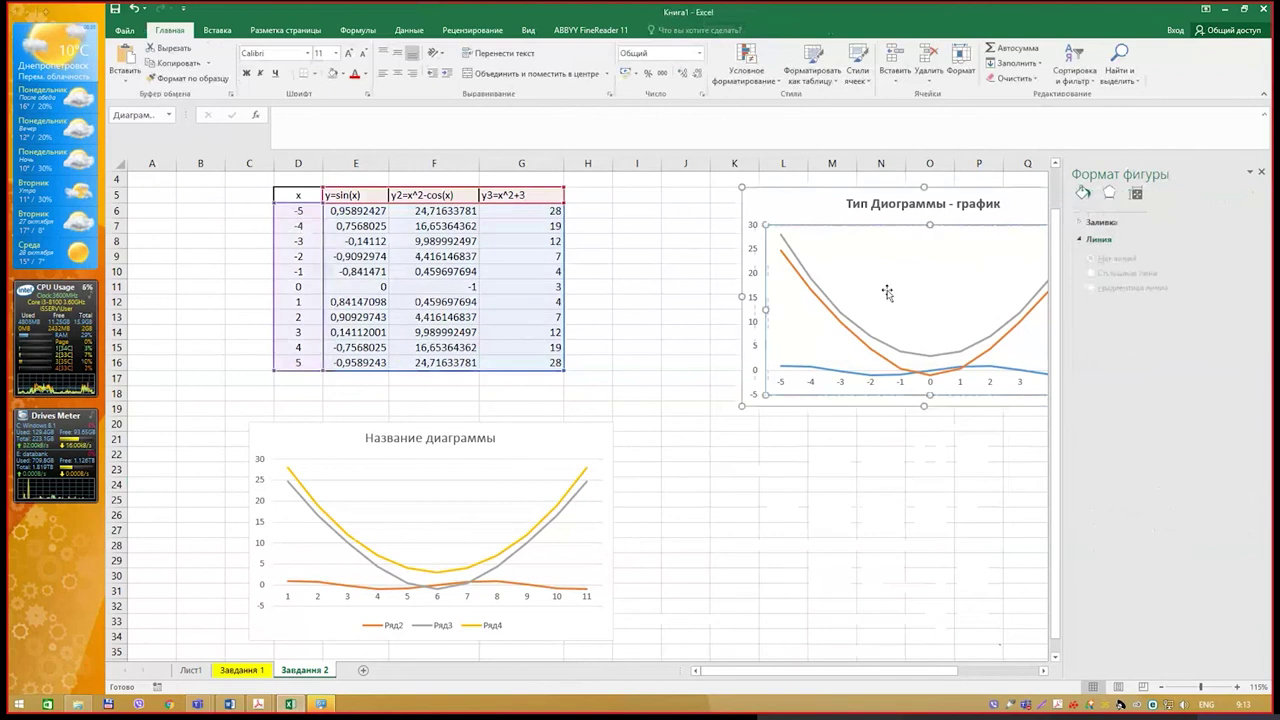
# Change the chart type to stacked line with markers.
pyautogui.rightClick(937, 267)
pyautogui.click(1005, 307)
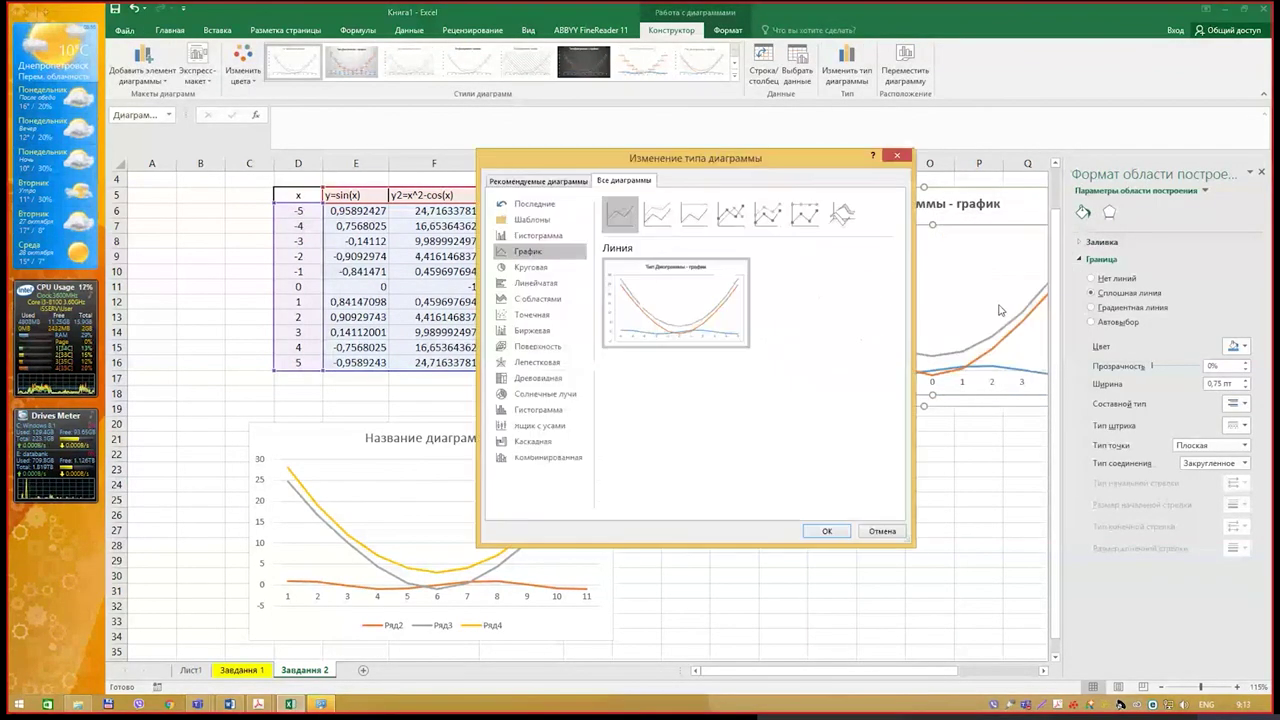
pyautogui.moveTo(793, 163); pyautogui.dragTo(645, 195)
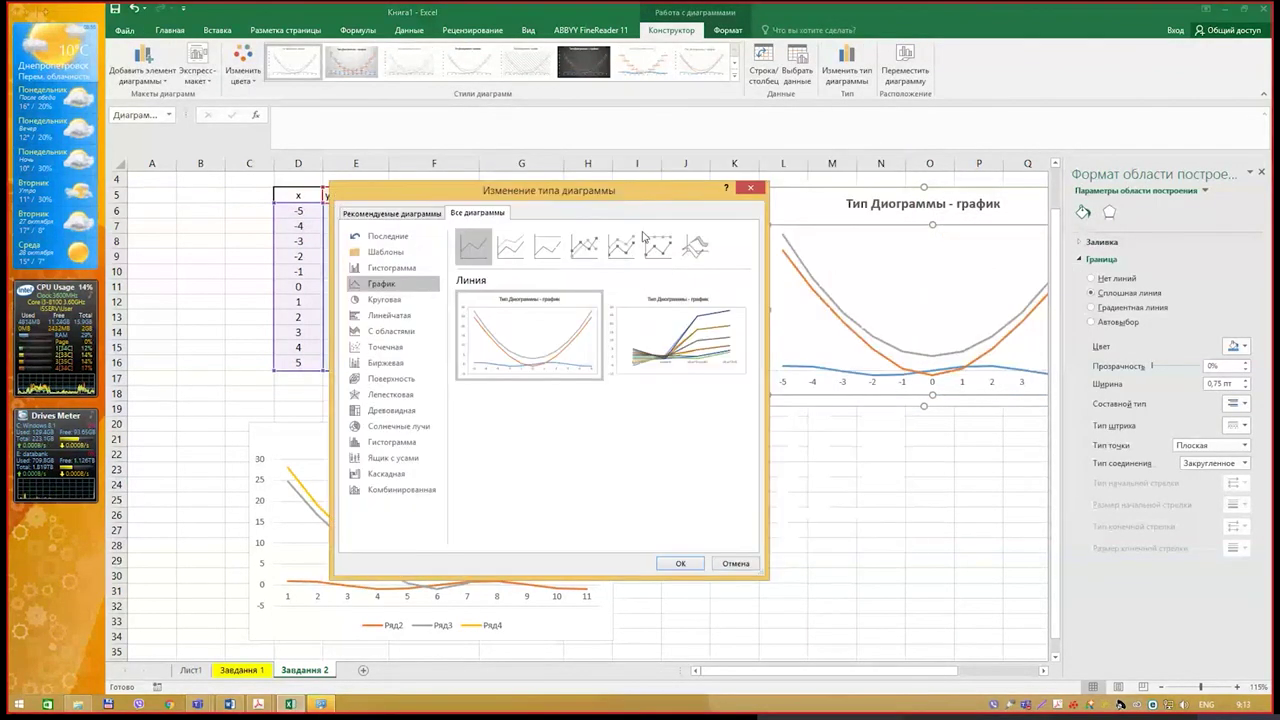
pyautogui.click(617, 249)
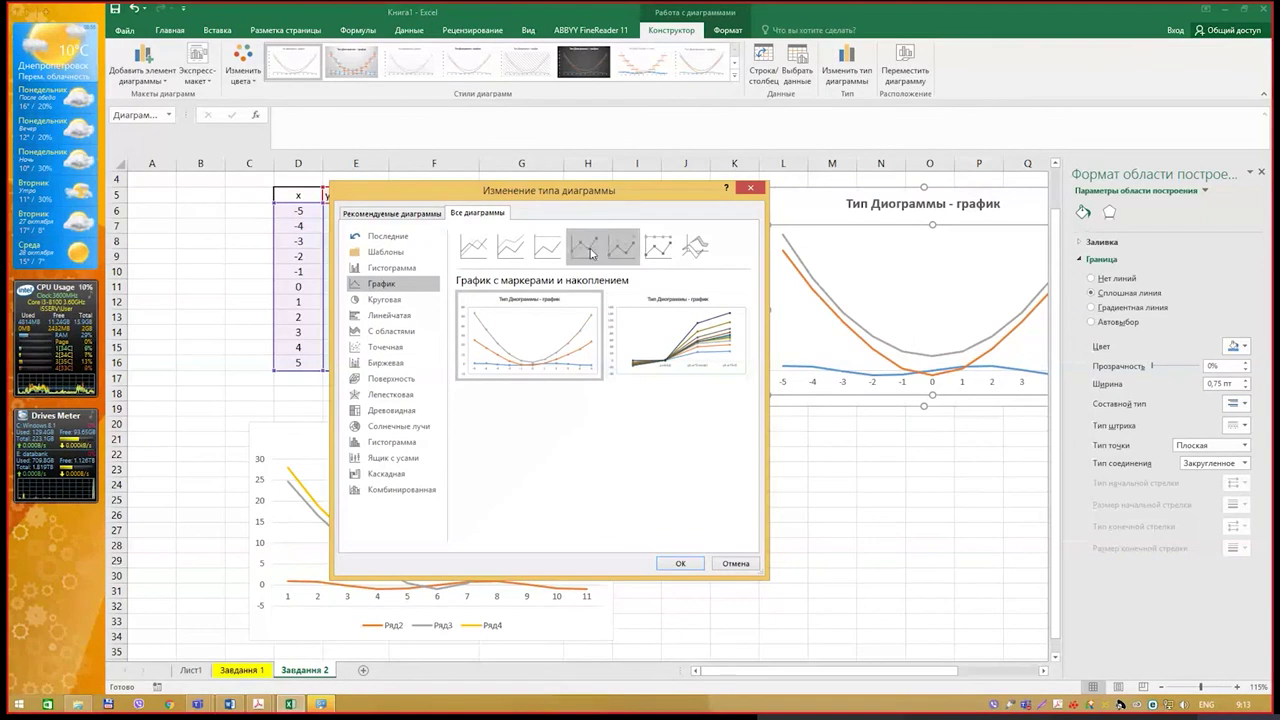
pyautogui.click(680, 562)
pyautogui.click(910, 466)
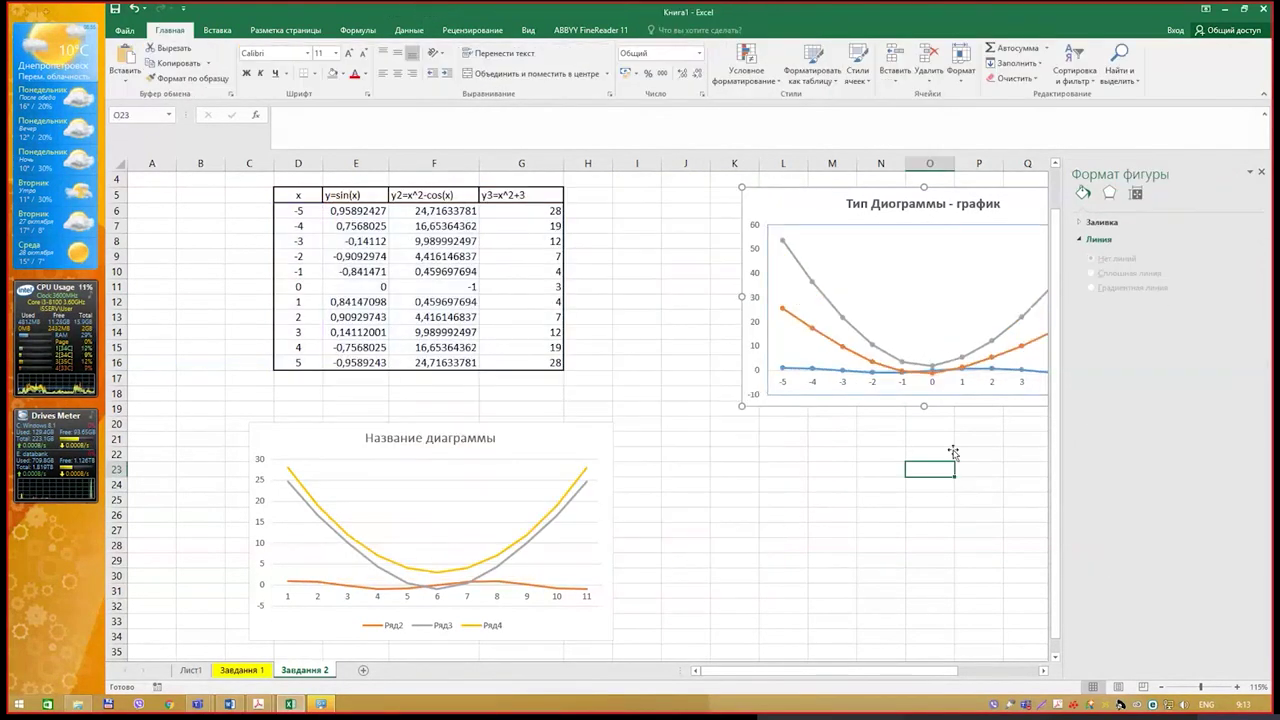
# Move the chart left toward the table and switch it to plain line with markers.
pyautogui.click(948, 208)
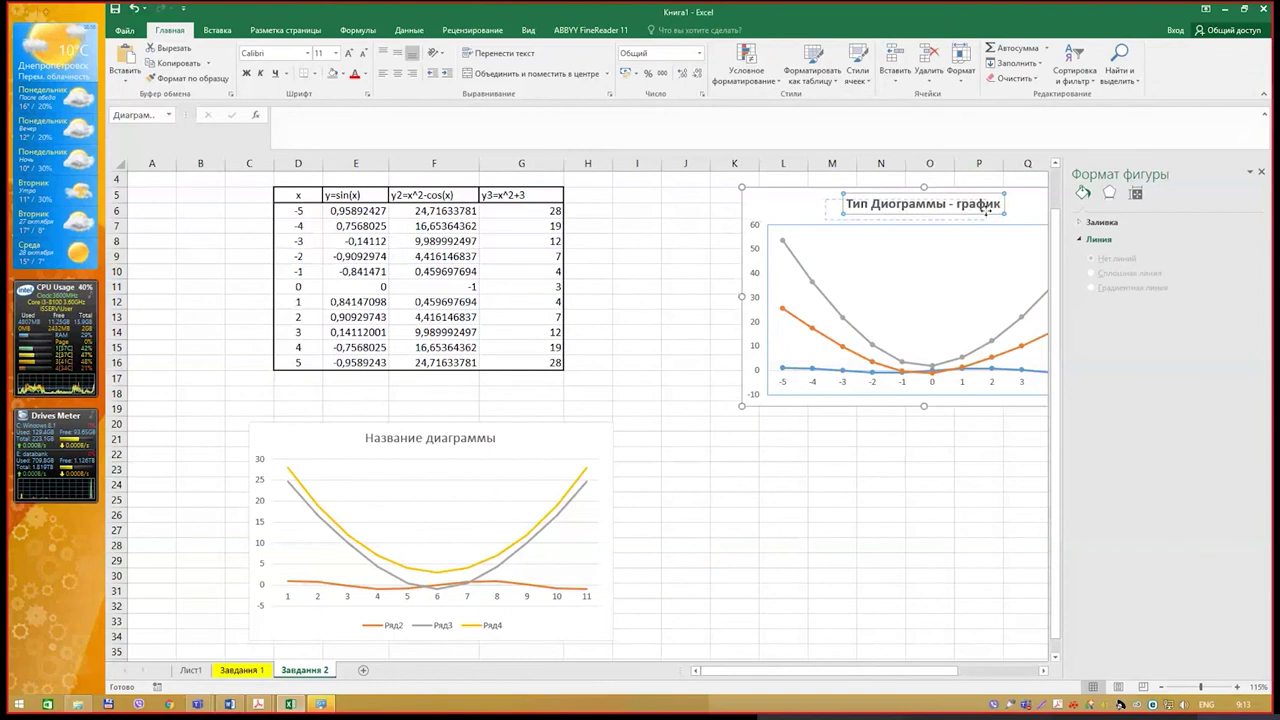
pyautogui.moveTo(801, 206); pyautogui.dragTo(730, 210)
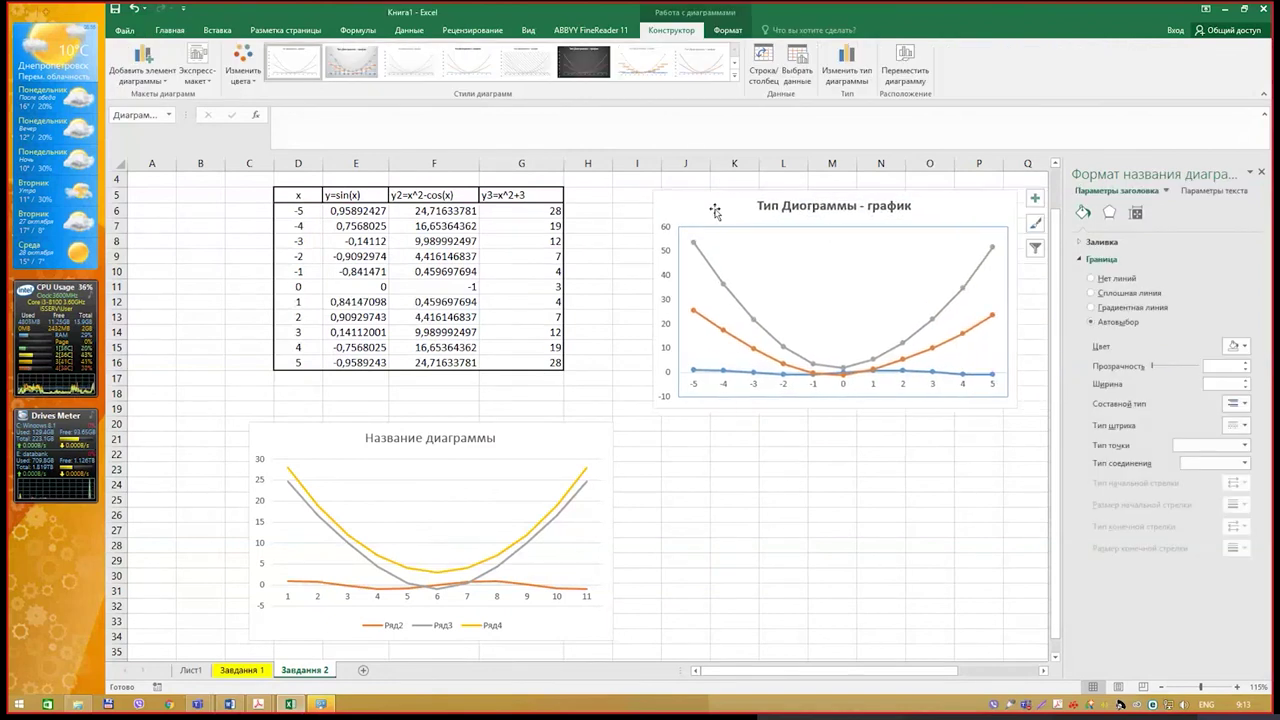
pyautogui.rightClick(738, 207)
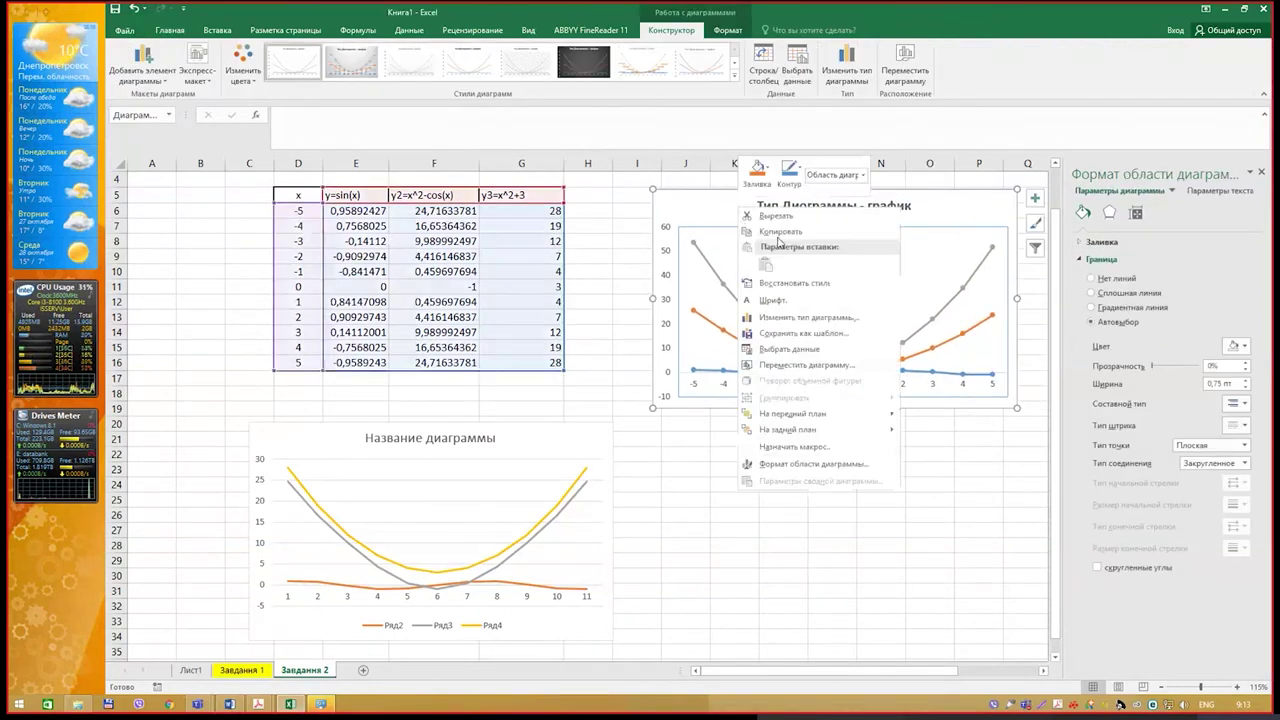
pyautogui.click(843, 319)
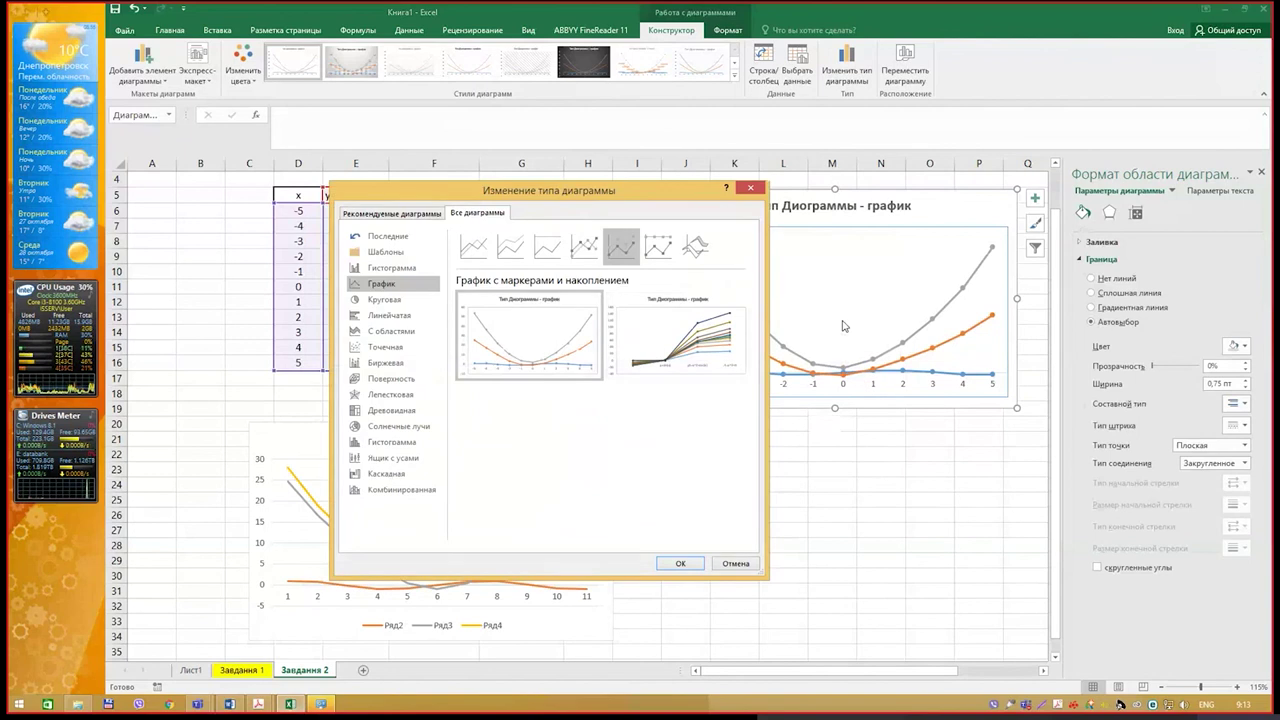
pyautogui.click(584, 245)
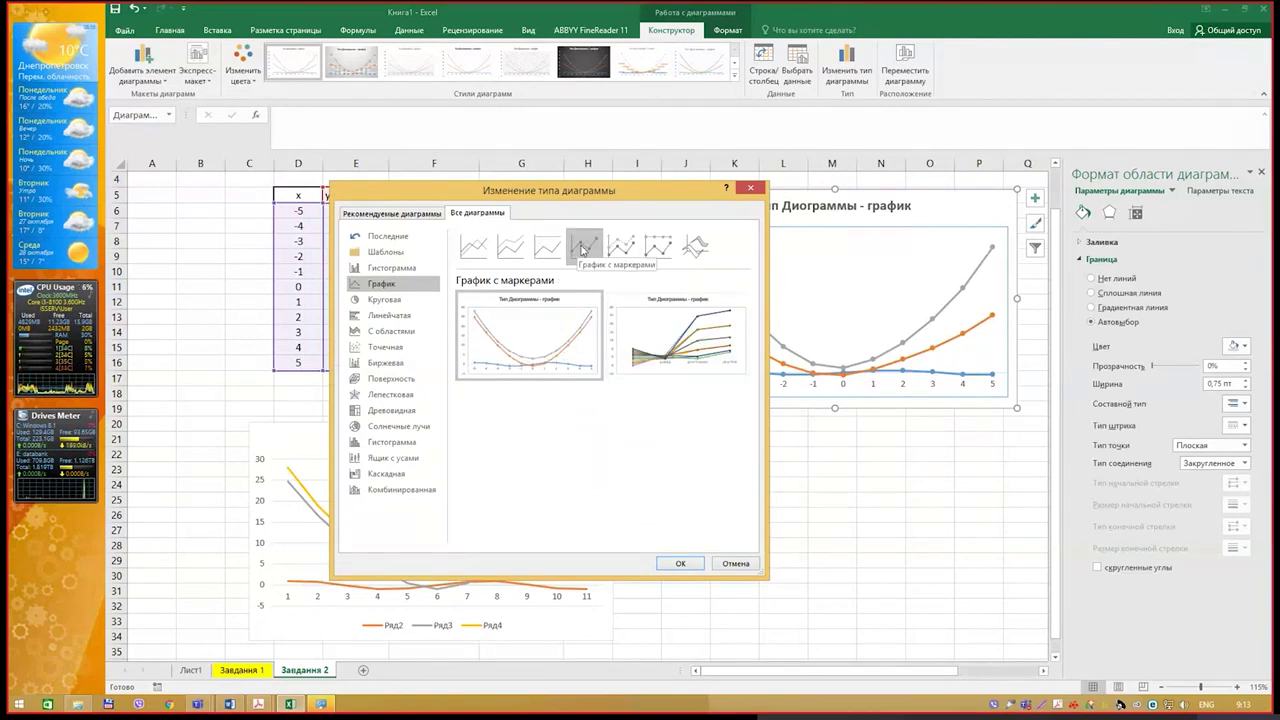
pyautogui.click(680, 564)
pyautogui.click(830, 467)
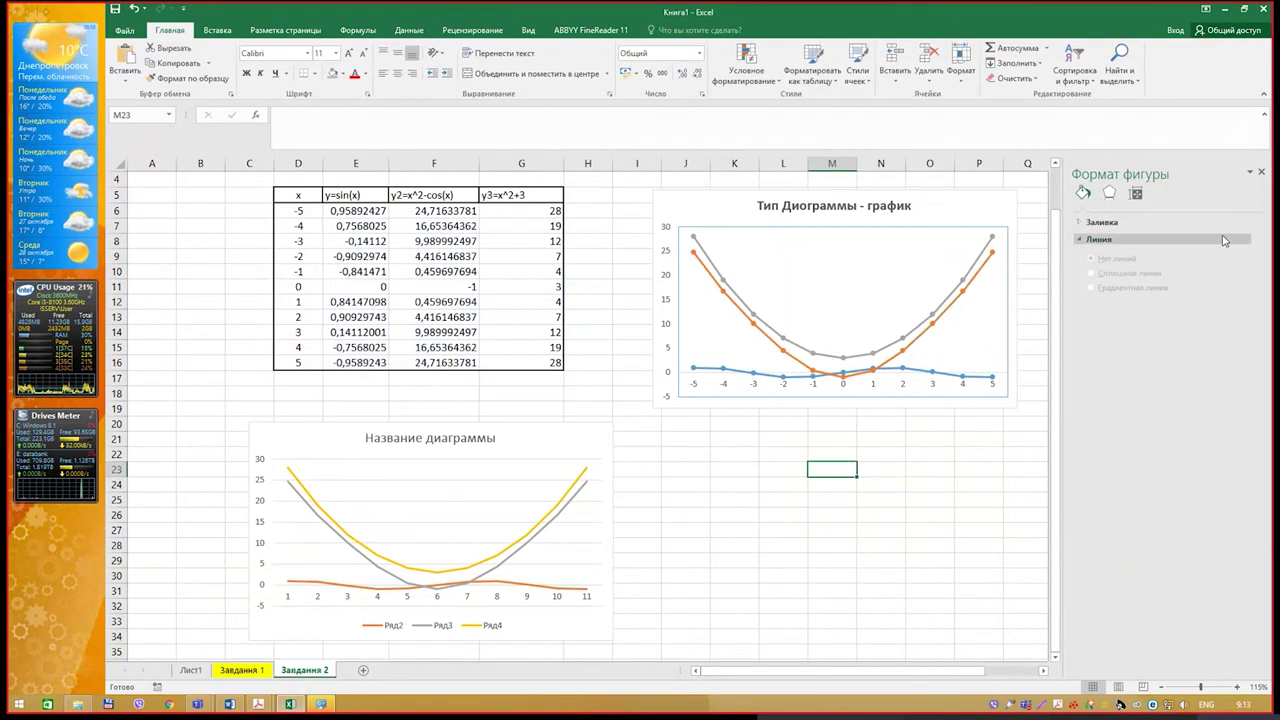
pyautogui.click(1263, 174)
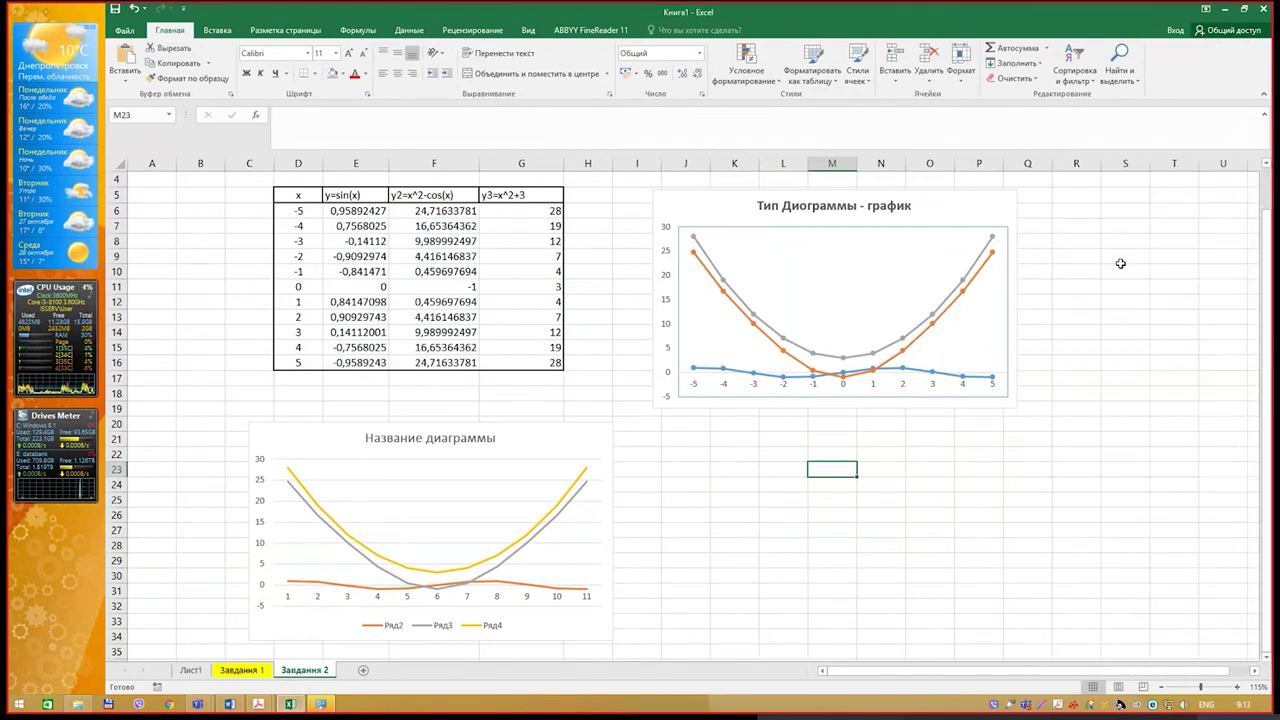
# Compare the sheet with the reference PDF Задания2.pdf, then minimize it to return.
pyautogui.scroll(-1, 820, 460)
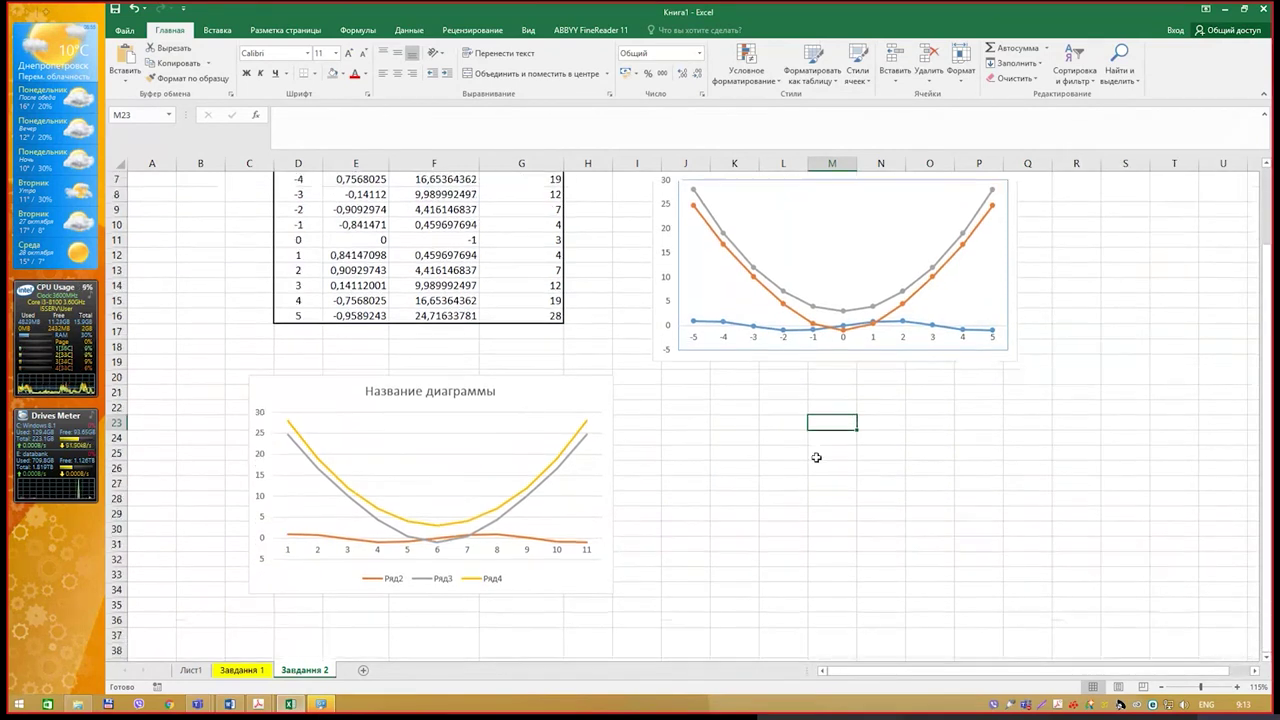
pyautogui.scroll(1, 815, 452)
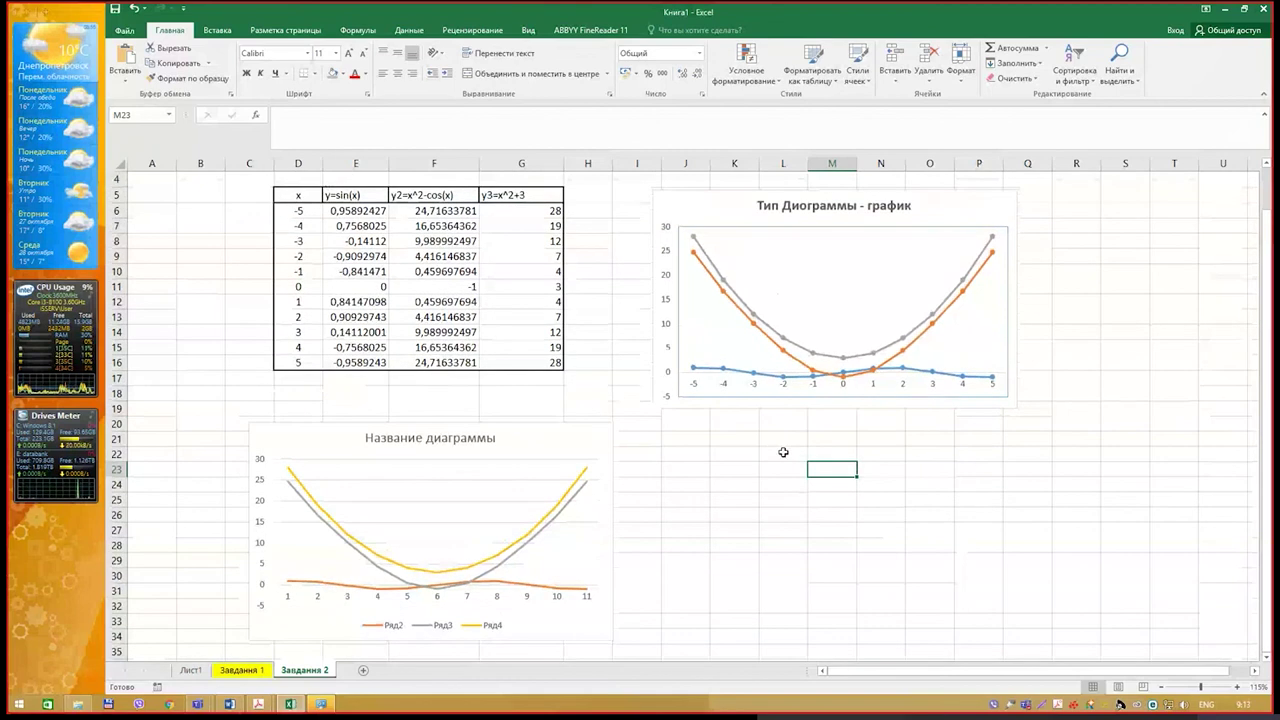
pyautogui.click(692, 440)
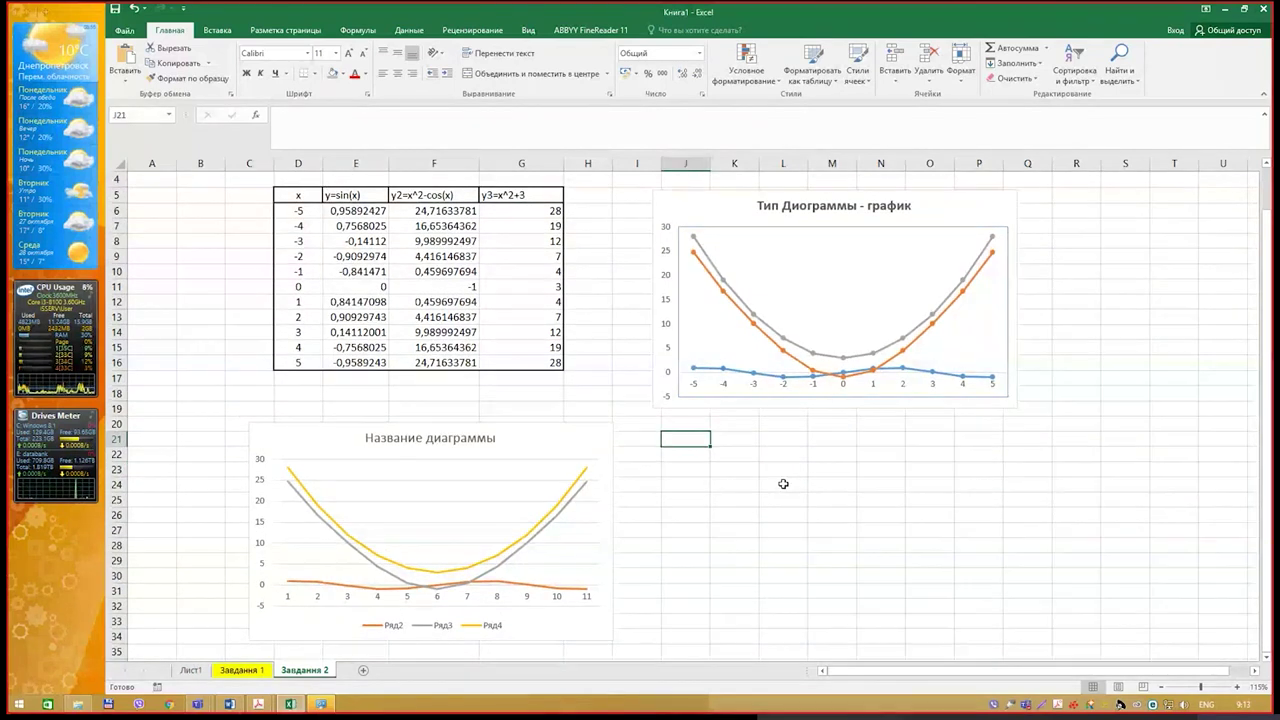
pyautogui.moveTo(270, 704)
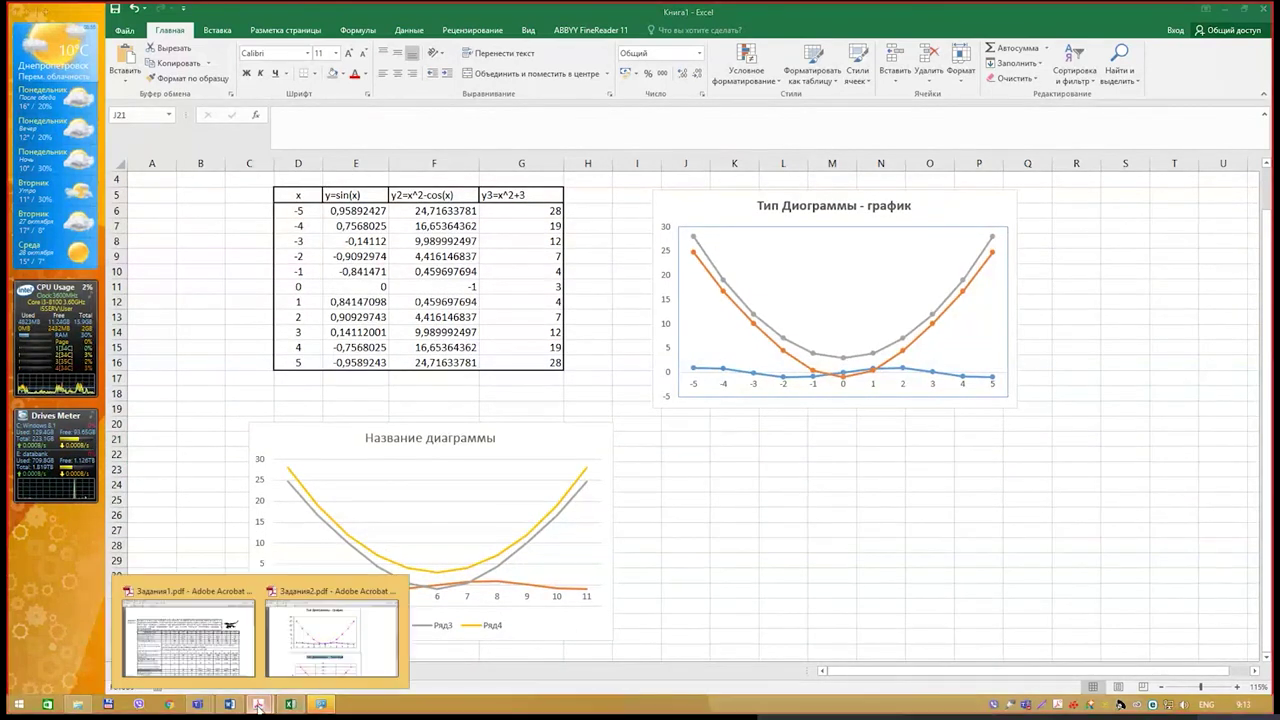
pyautogui.click(309, 663)
pyautogui.scroll(-3, 309, 663)
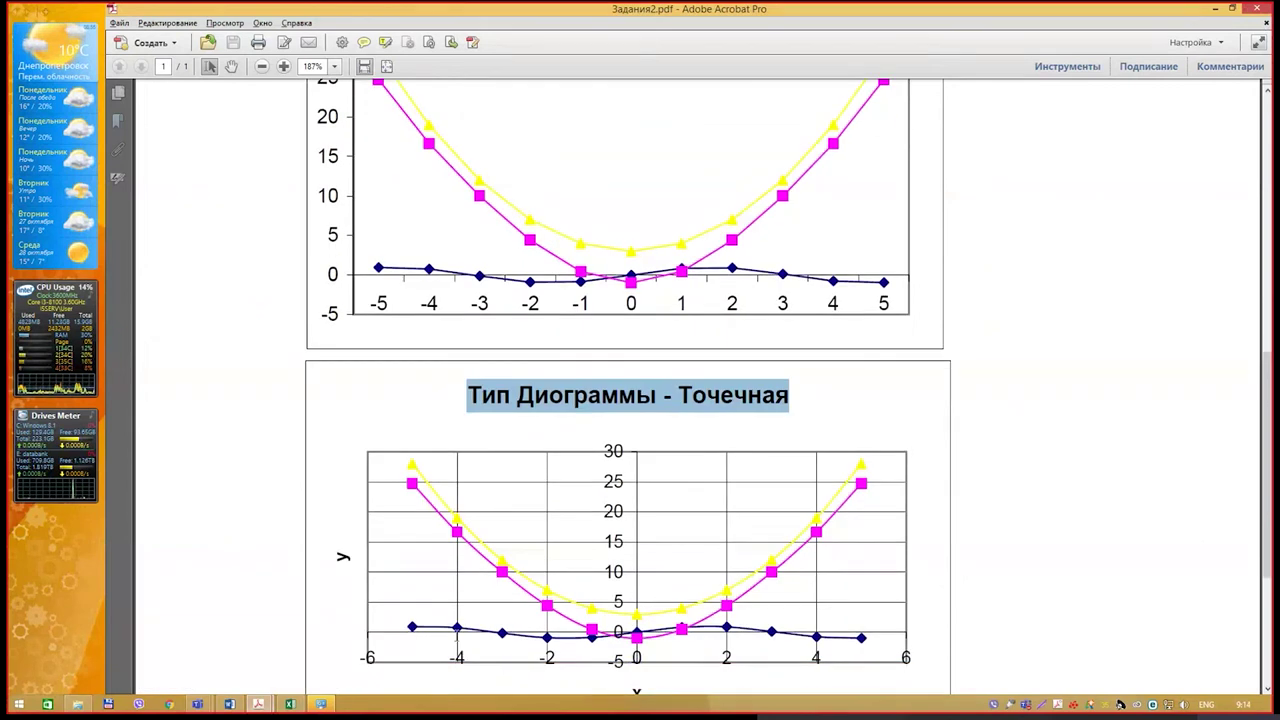
pyautogui.click(1217, 9)
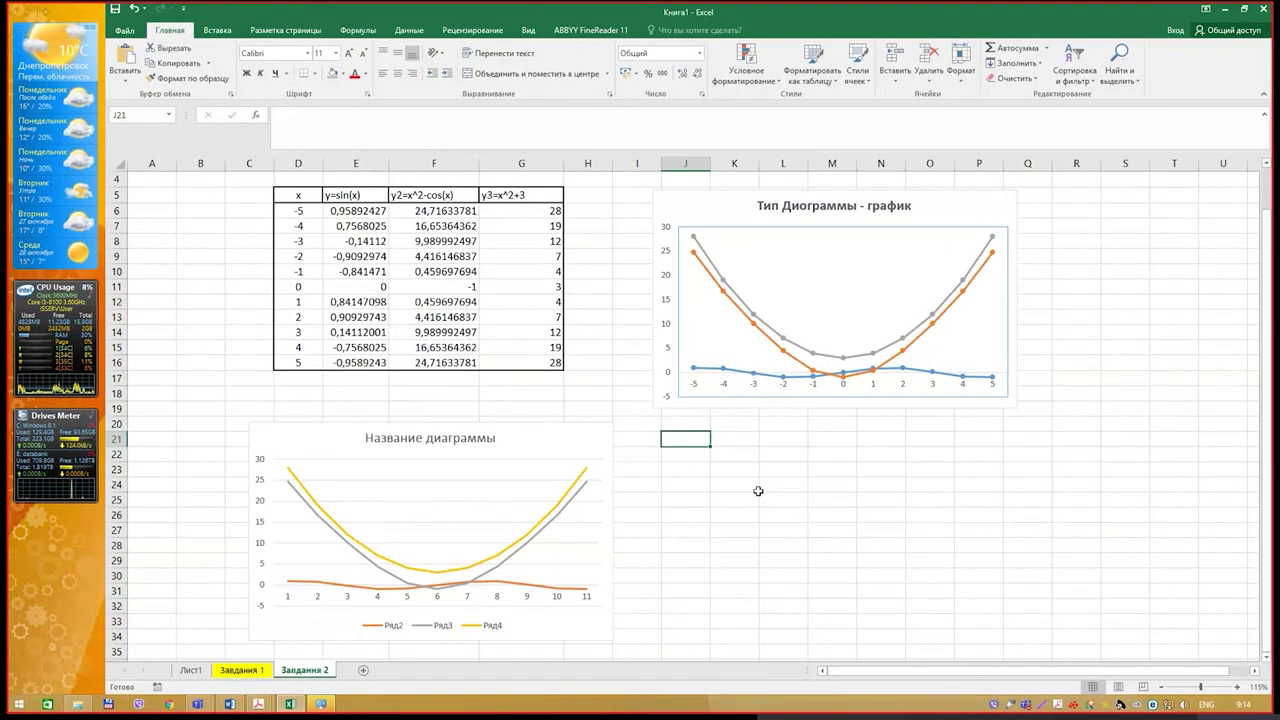
# Insert a Scatter with Smooth Lines and Markers chart and move it below the line chart.
pyautogui.click(217, 30)
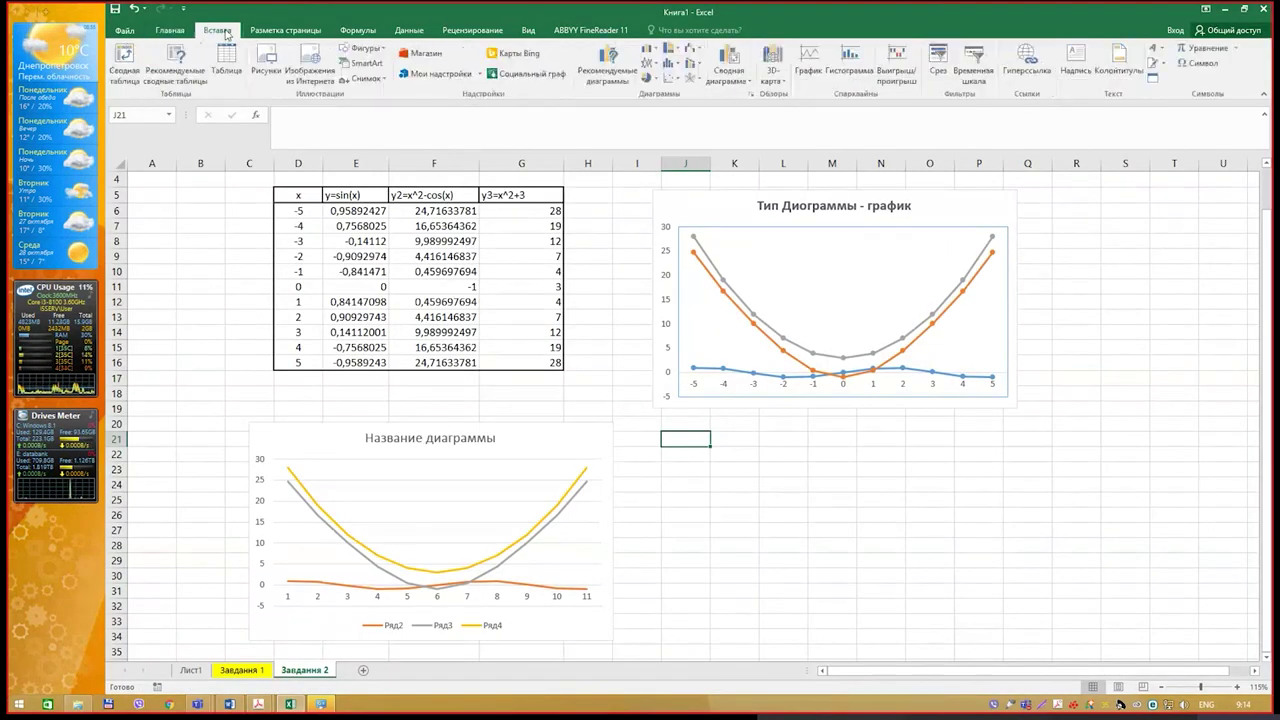
pyautogui.click(681, 83)
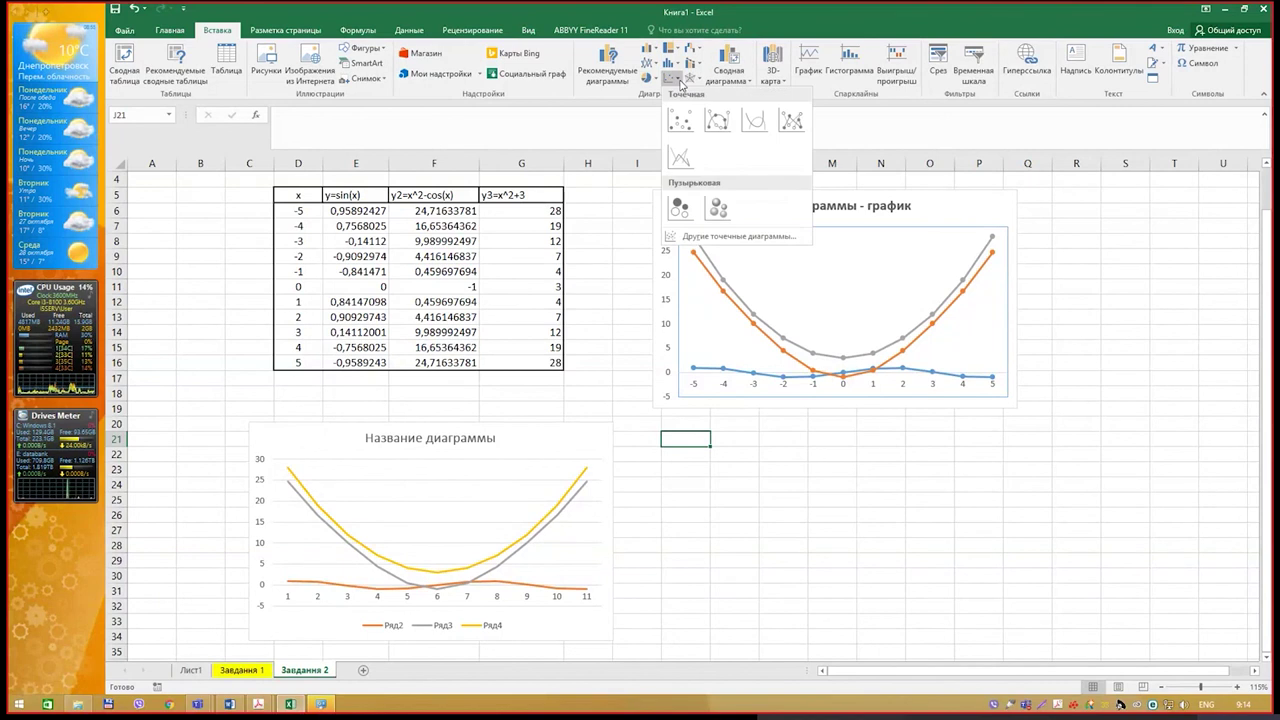
pyautogui.click(720, 117)
pyautogui.moveTo(797, 380)
pyautogui.mouseDown()
pyautogui.moveTo(1006, 521)
pyautogui.moveTo(952, 477)
pyautogui.mouseUp()
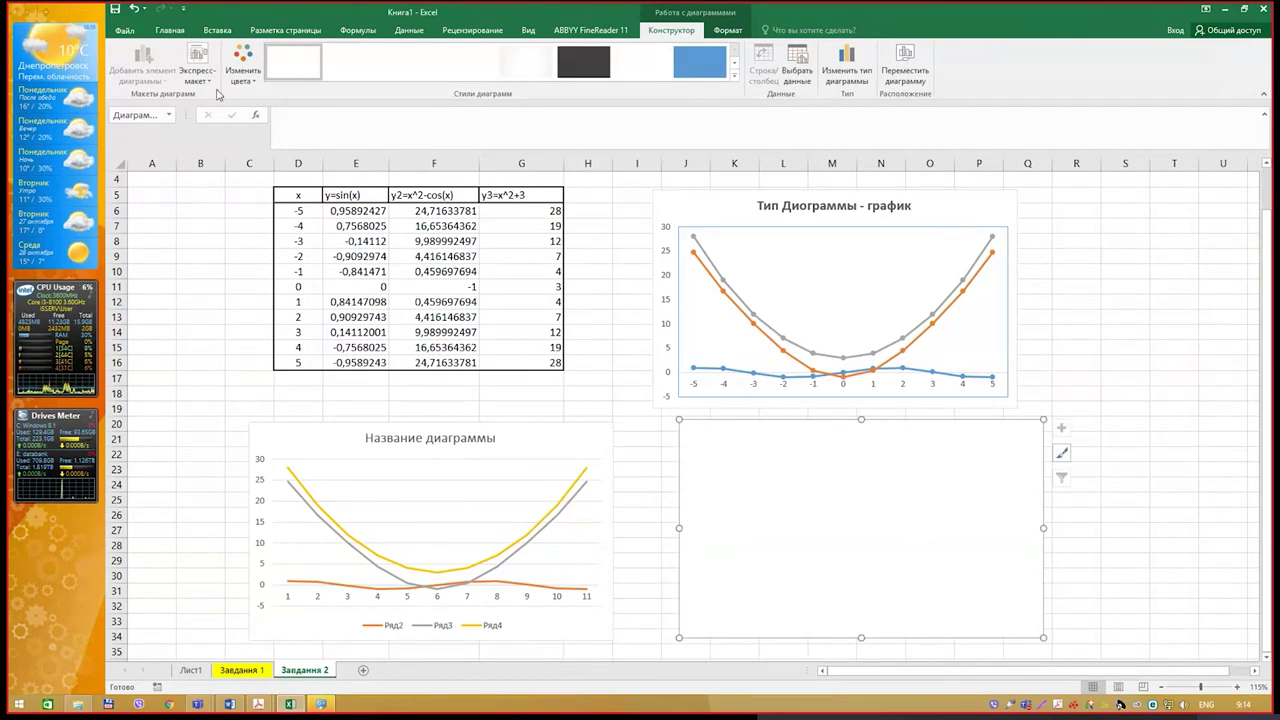
pyautogui.rightClick(855, 474)
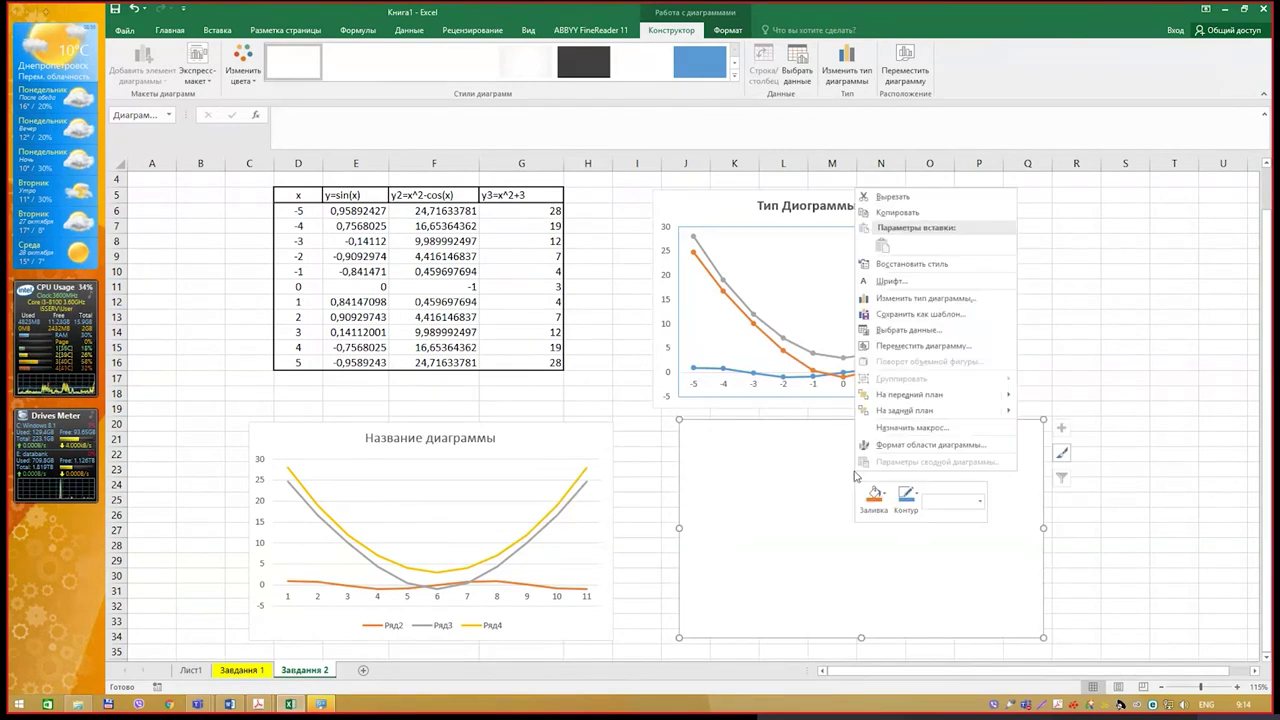
# Add the first series named from E5, with X values D6:D16 and Y values E6:E16.
pyautogui.click(933, 331)
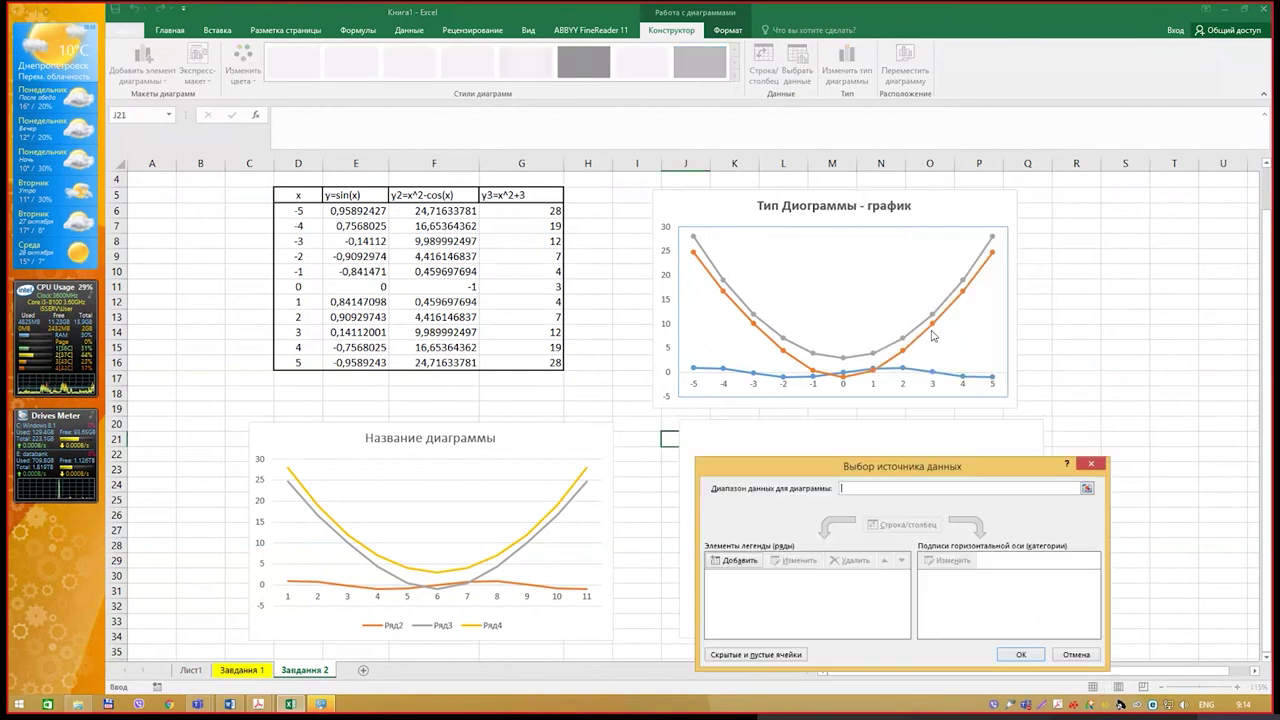
pyautogui.moveTo(924, 454); pyautogui.dragTo(862, 399)
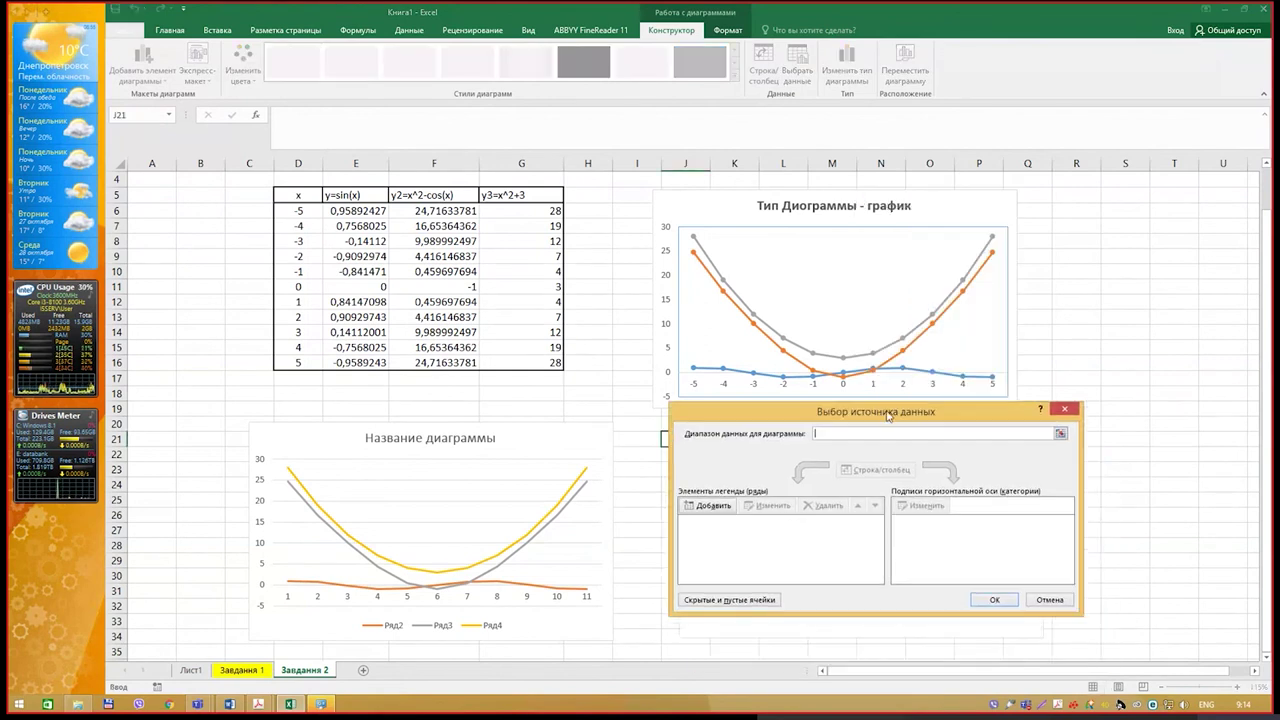
pyautogui.click(708, 505)
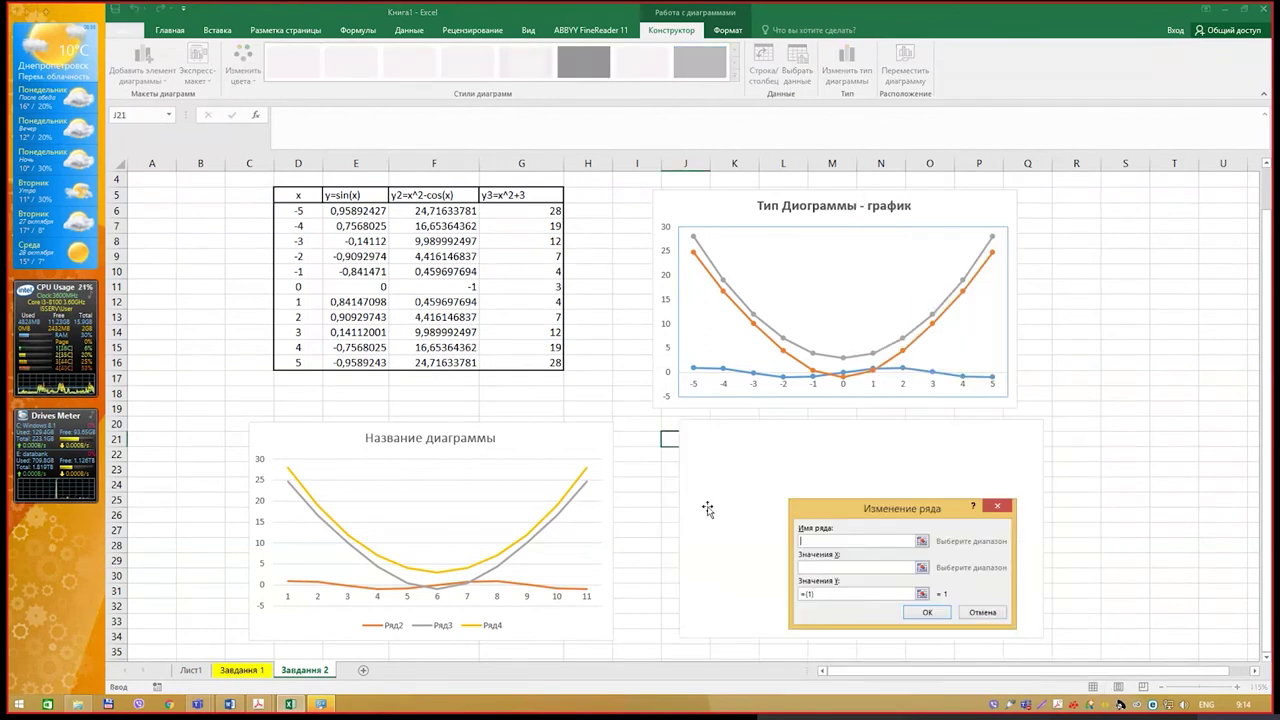
pyautogui.click(355, 195)
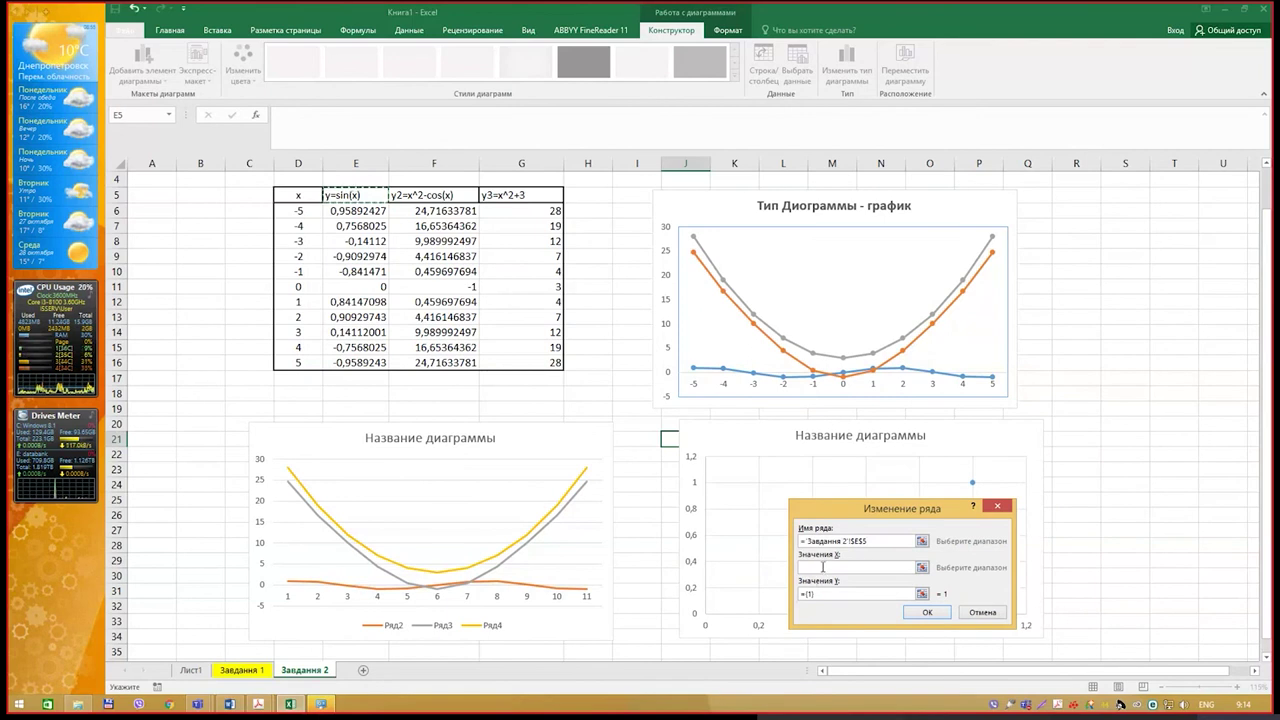
pyautogui.moveTo(292, 211); pyautogui.dragTo(298, 362)
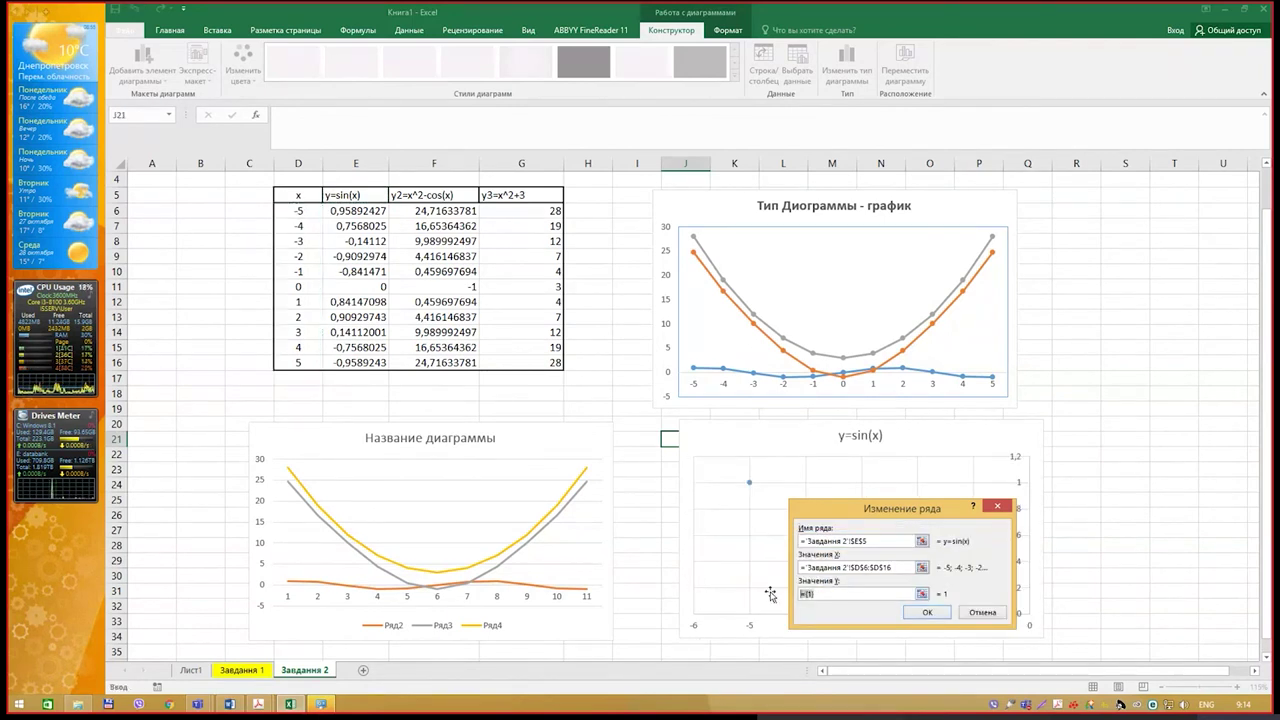
pyautogui.moveTo(355, 211); pyautogui.dragTo(355, 362)
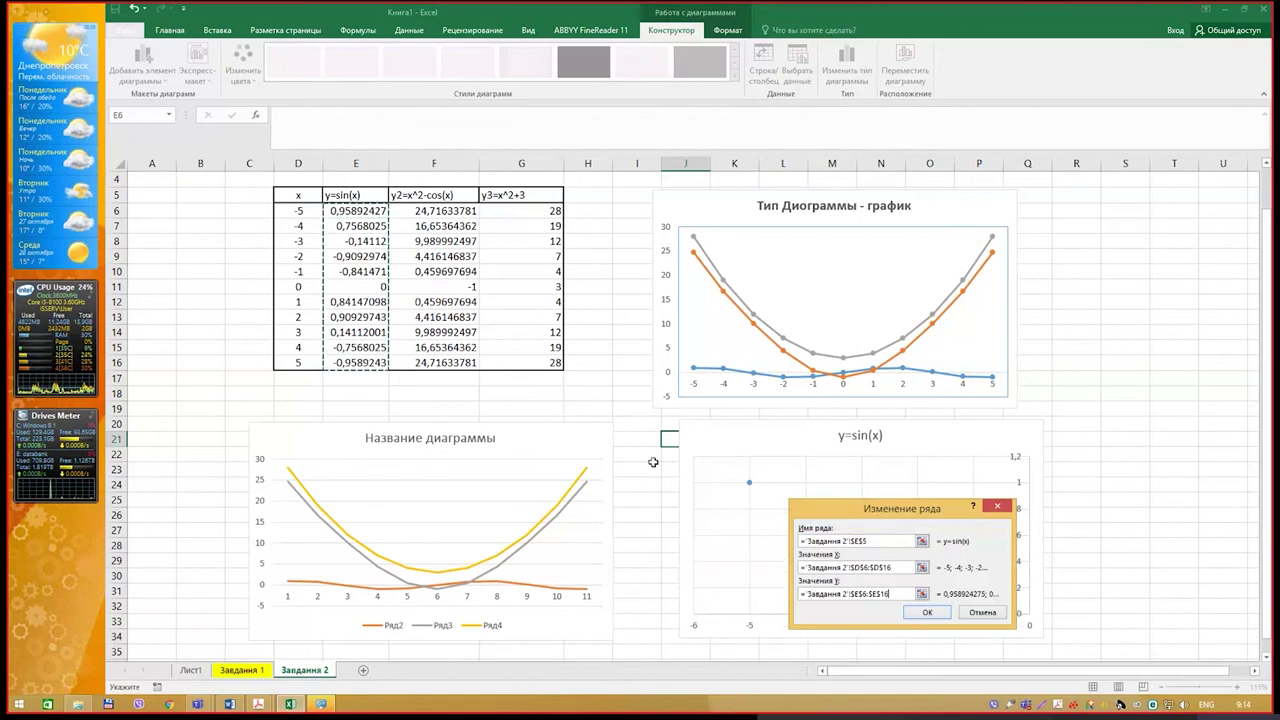
pyautogui.click(926, 613)
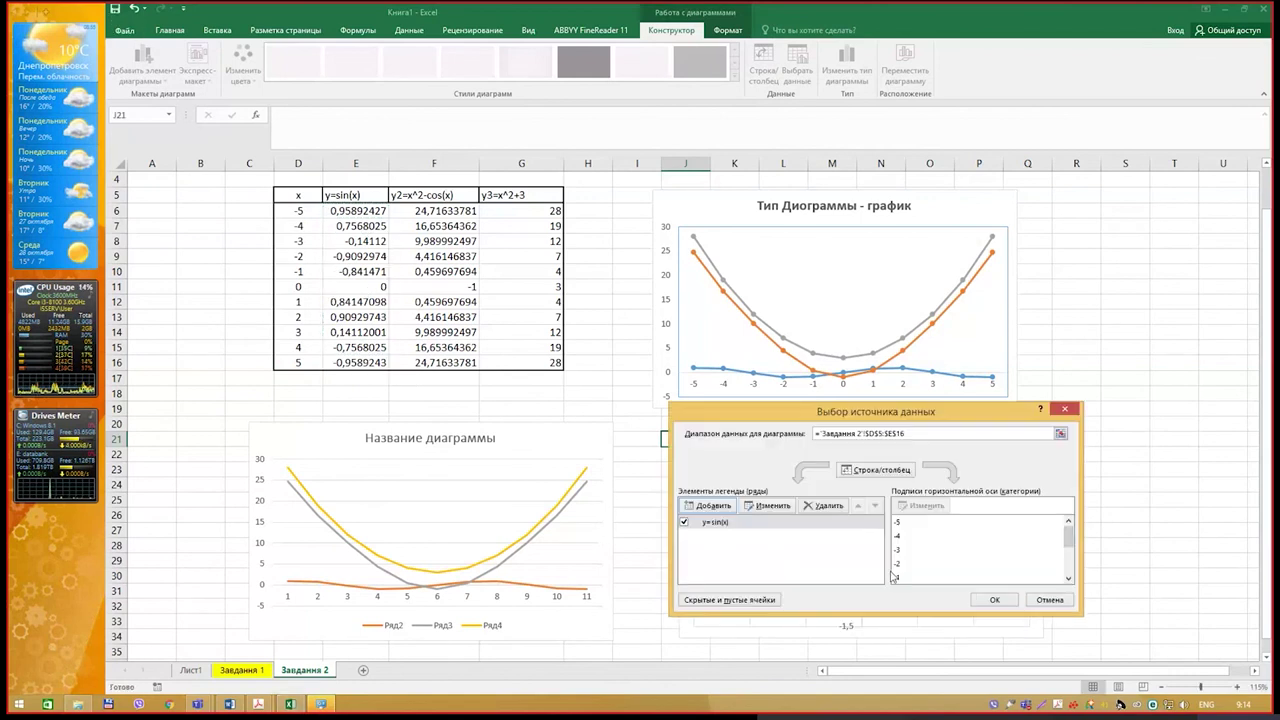
# Add a second series named from F5, with X values D6:D16 and Y values F6:F16.
pyautogui.click(722, 507)
pyautogui.click(355, 195)
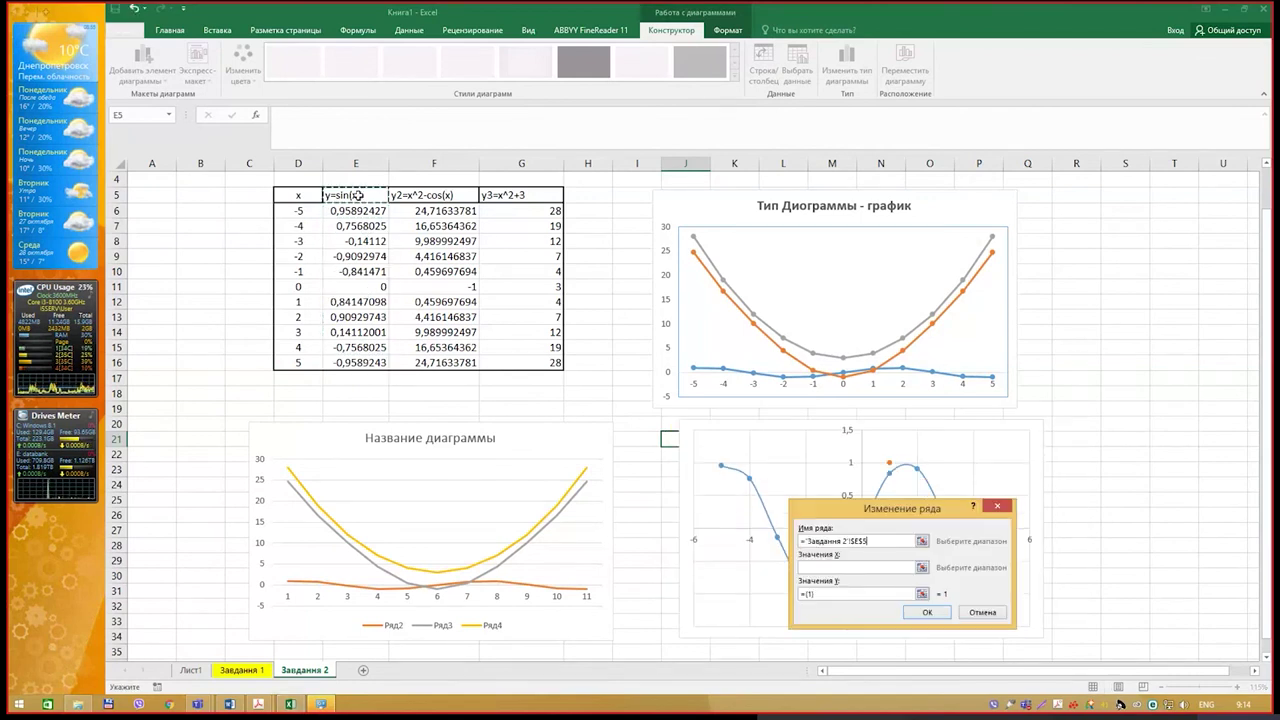
pyautogui.click(419, 195)
pyautogui.click(818, 568)
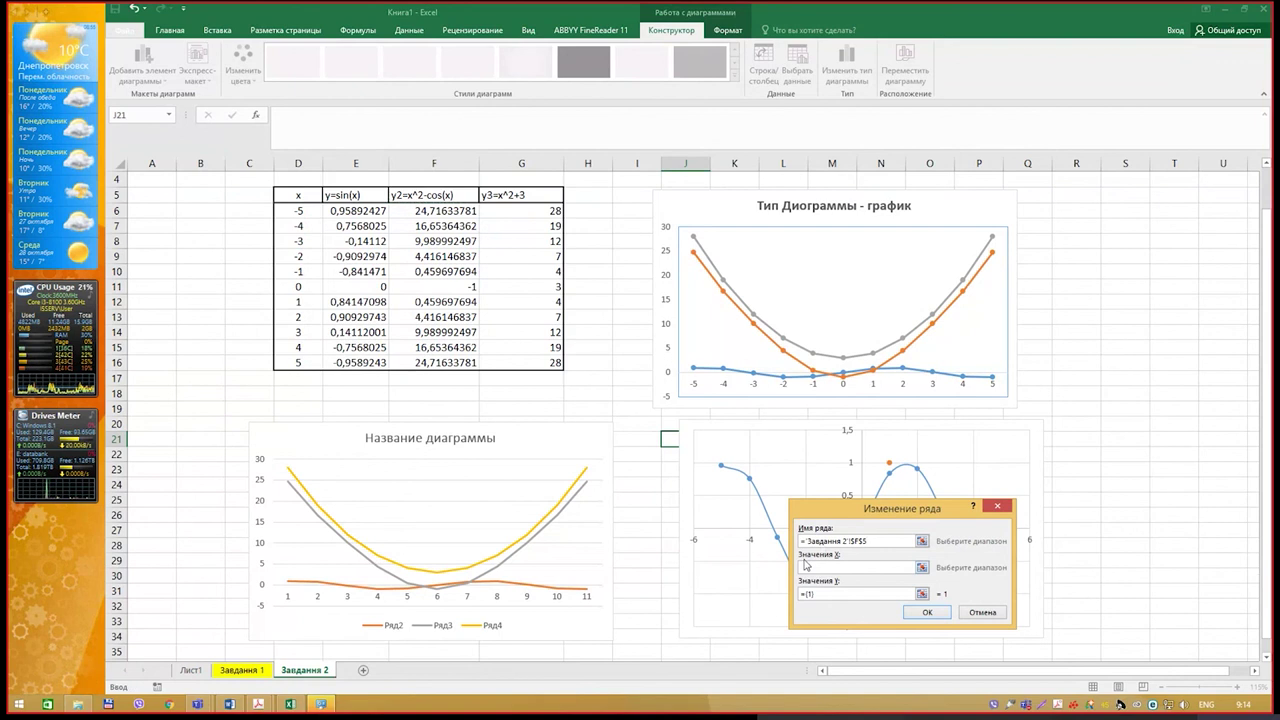
pyautogui.moveTo(298, 211); pyautogui.dragTo(300, 362)
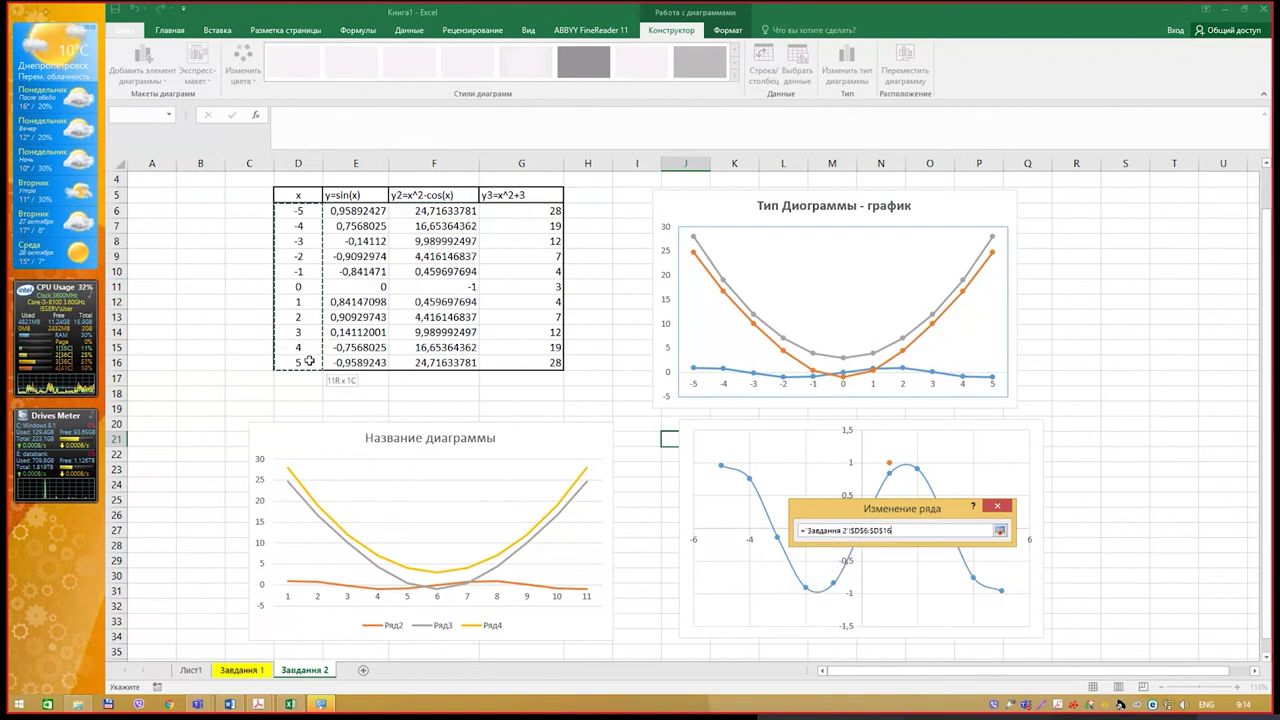
pyautogui.click(883, 597)
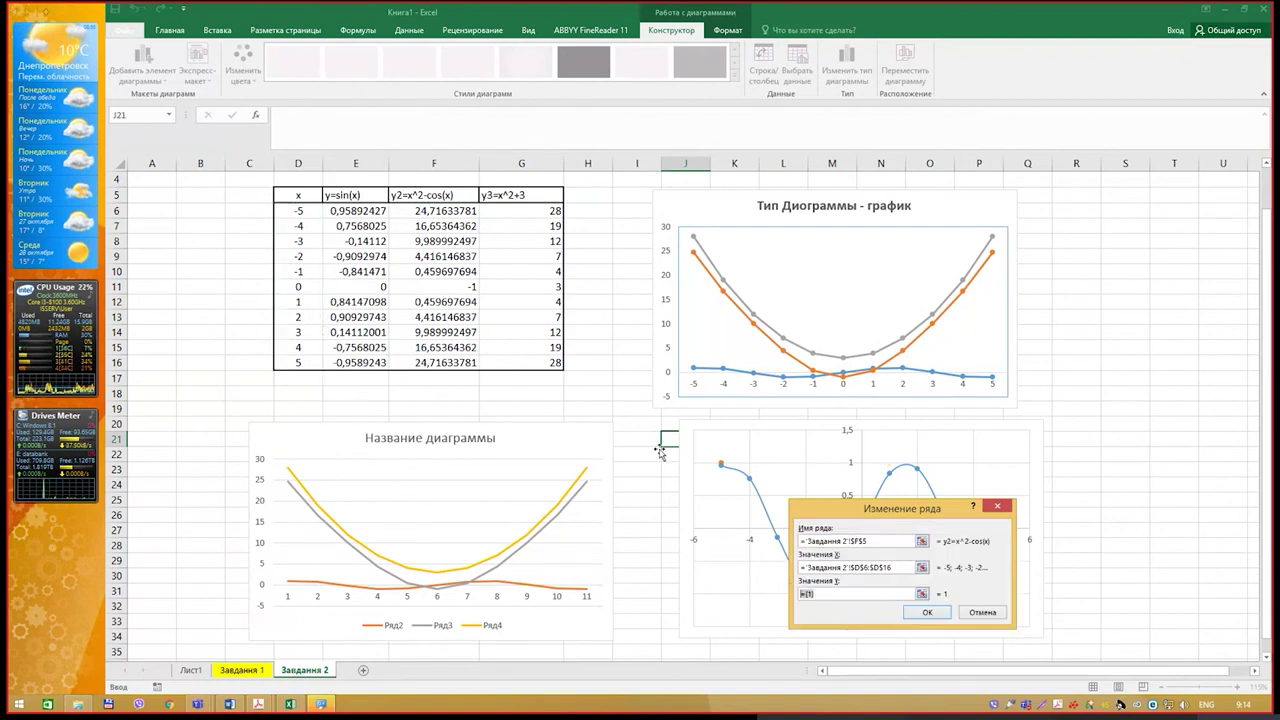
pyautogui.moveTo(440, 213); pyautogui.dragTo(442, 362)
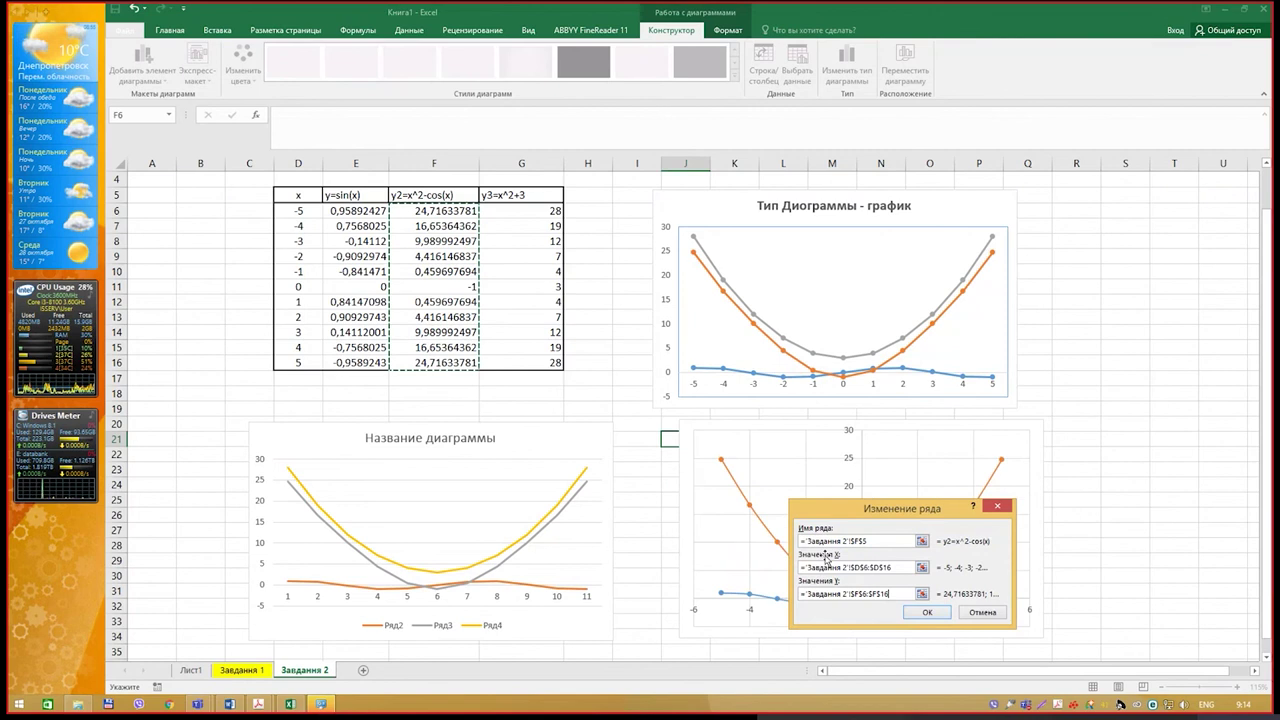
pyautogui.click(920, 613)
# Add a third series named from G5, with X values D6:D16 and Y values G6:G16, then apply.
pyautogui.click(724, 508)
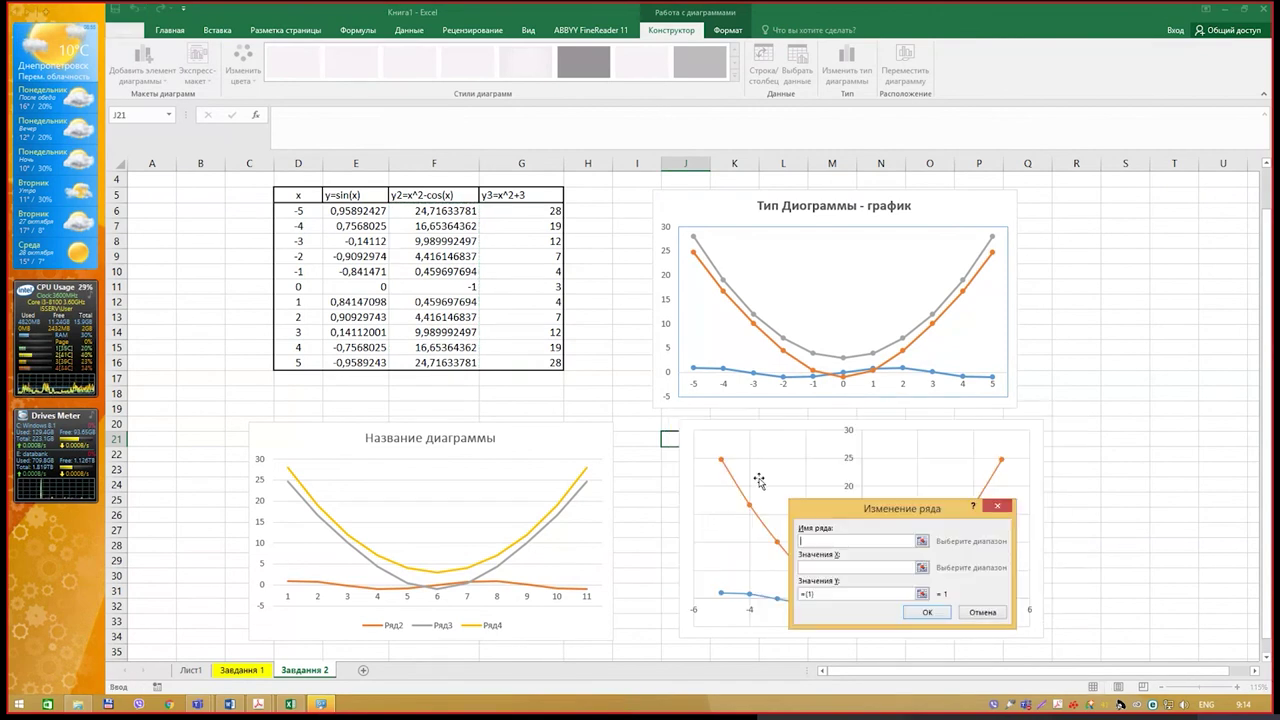
pyautogui.click(521, 196)
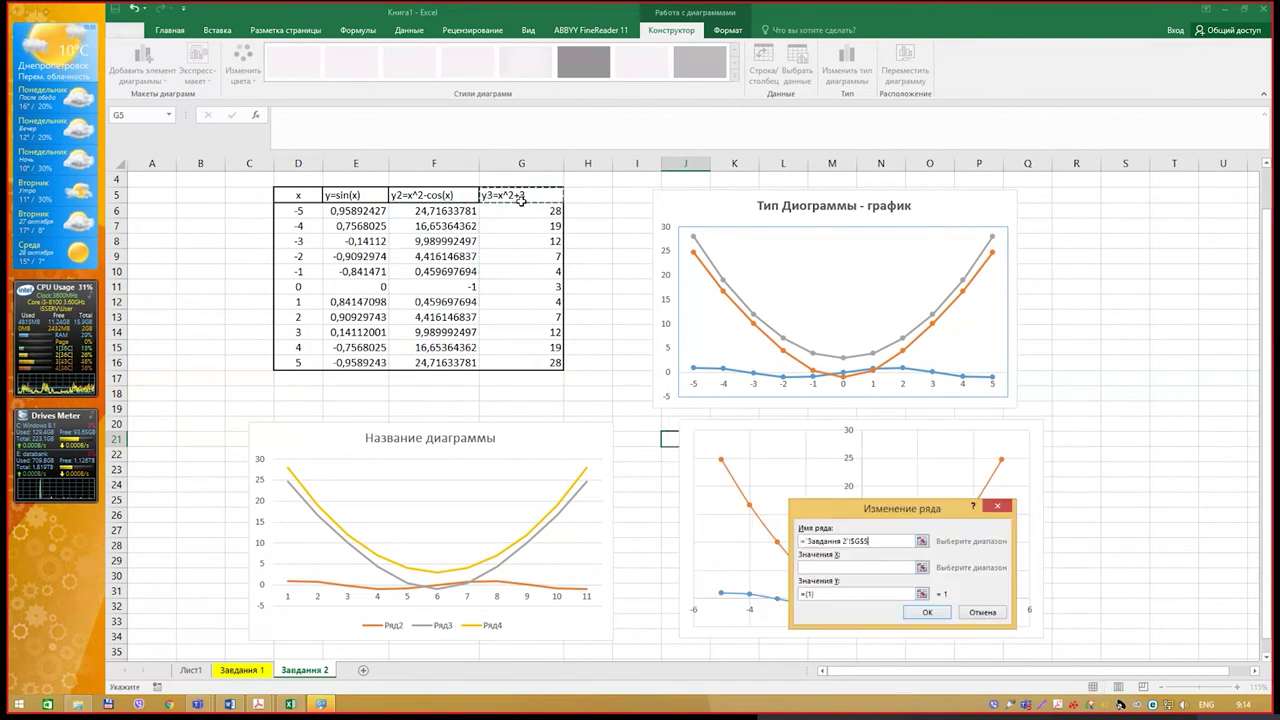
pyautogui.click(827, 568)
pyautogui.moveTo(296, 211); pyautogui.dragTo(298, 362)
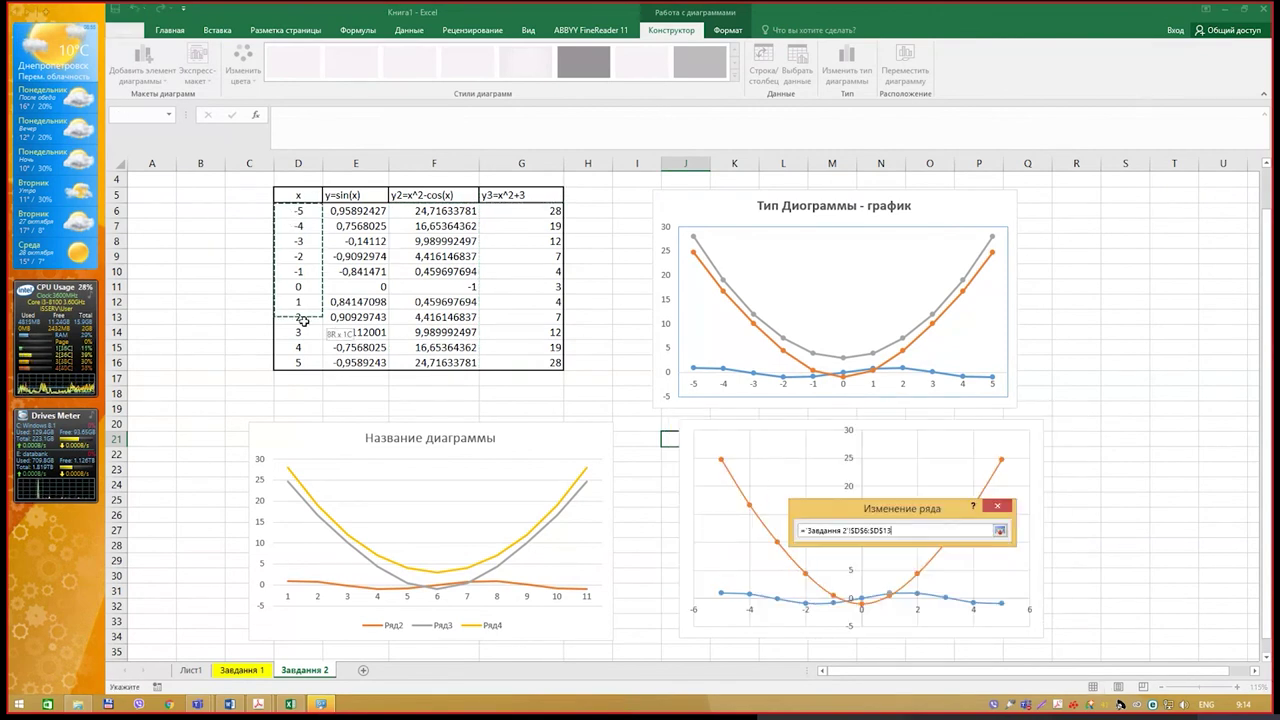
pyautogui.click(842, 593)
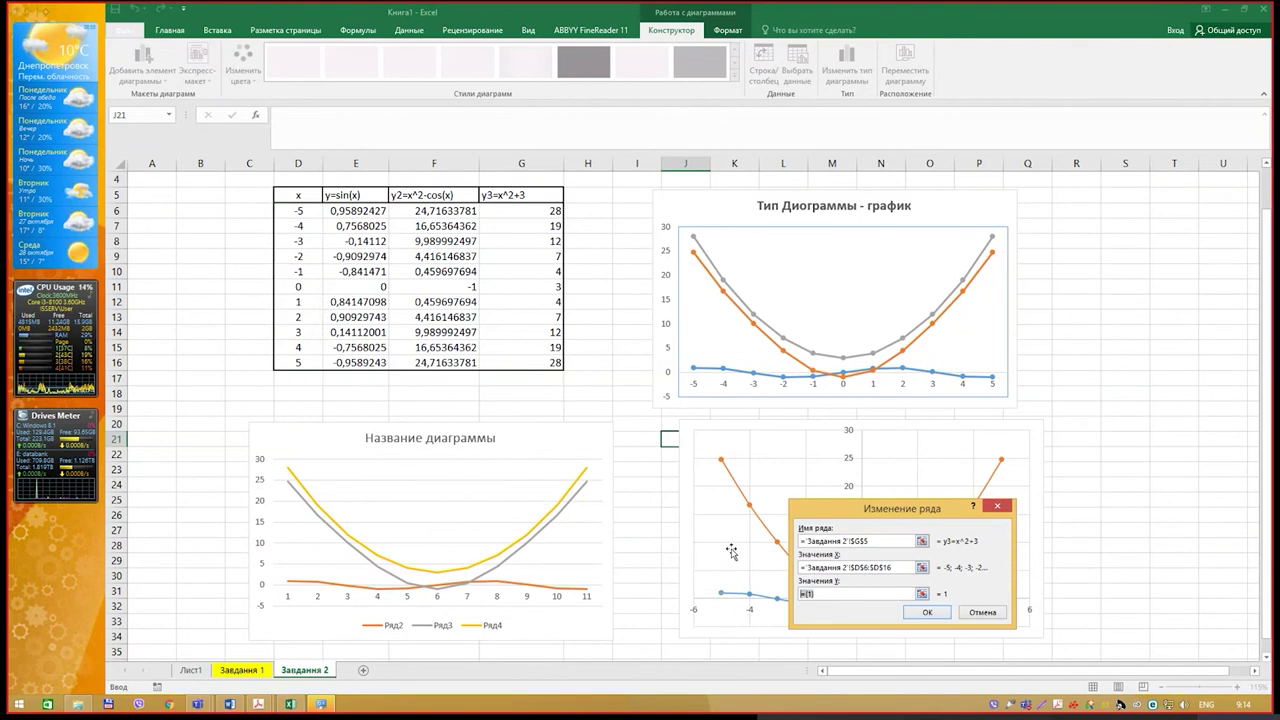
pyautogui.moveTo(518, 210); pyautogui.dragTo(520, 363)
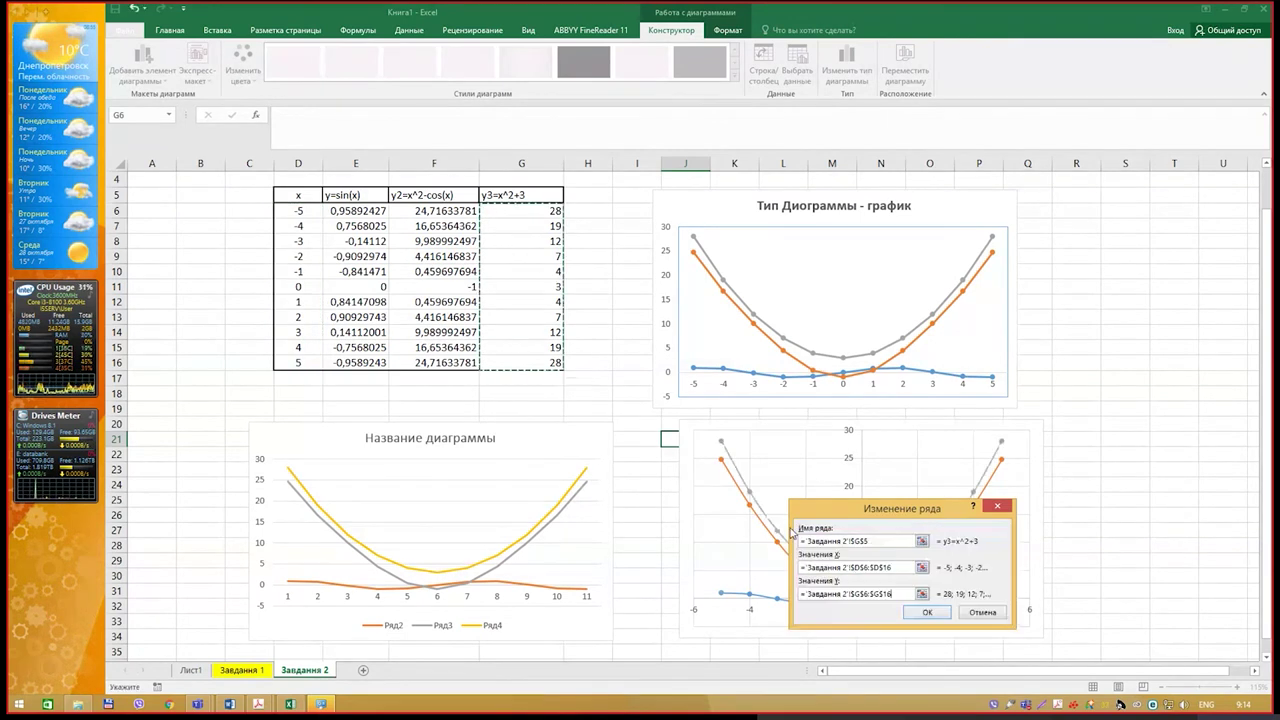
pyautogui.click(920, 611)
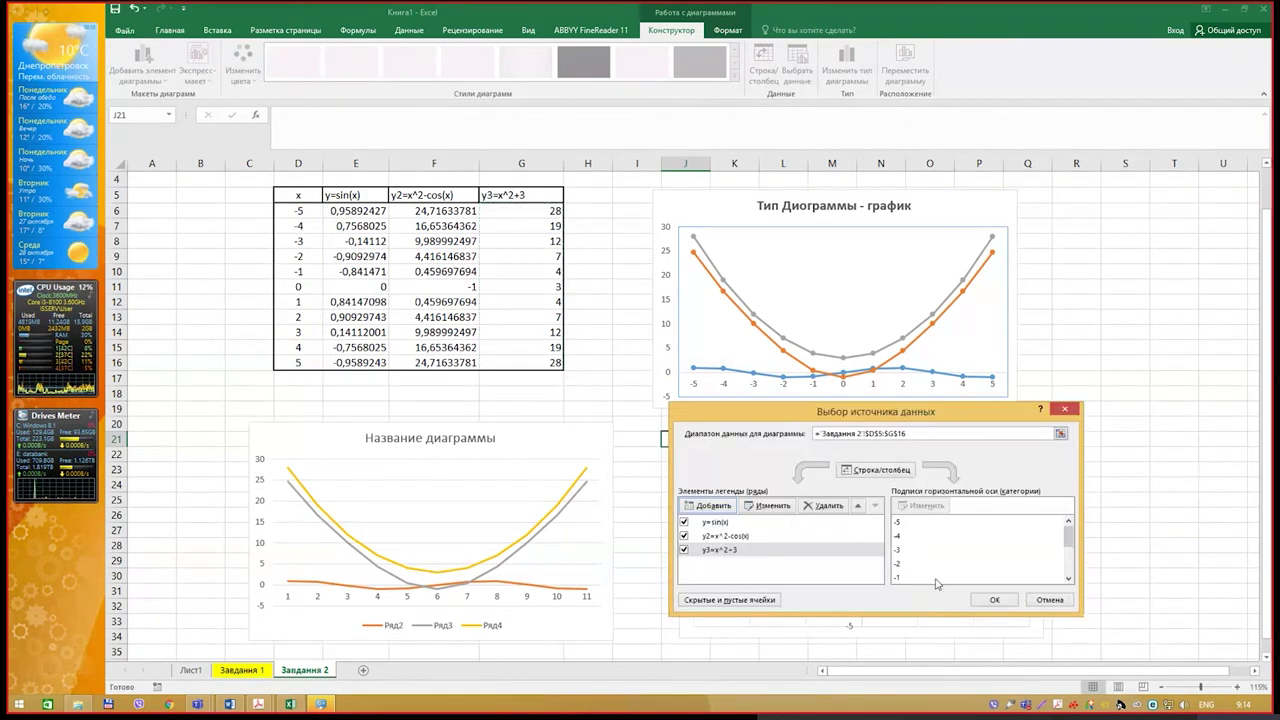
pyautogui.click(998, 602)
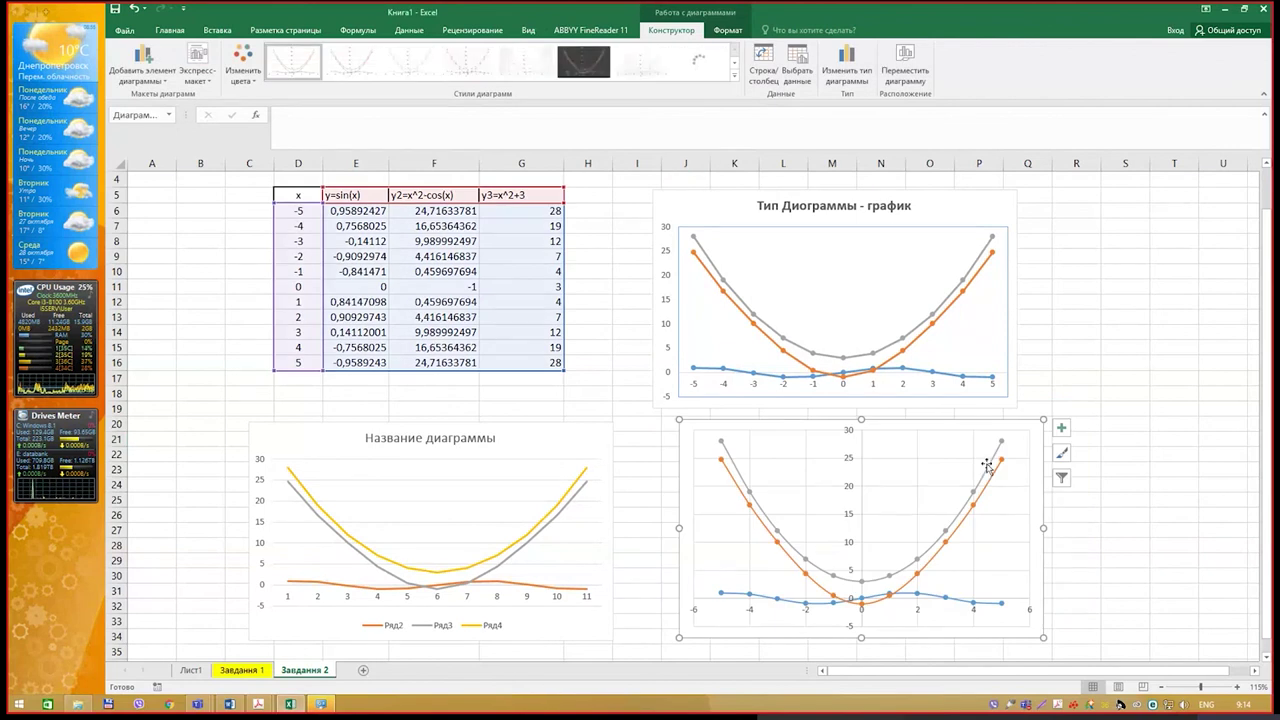
pyautogui.moveTo(972, 450); pyautogui.dragTo(977, 456)
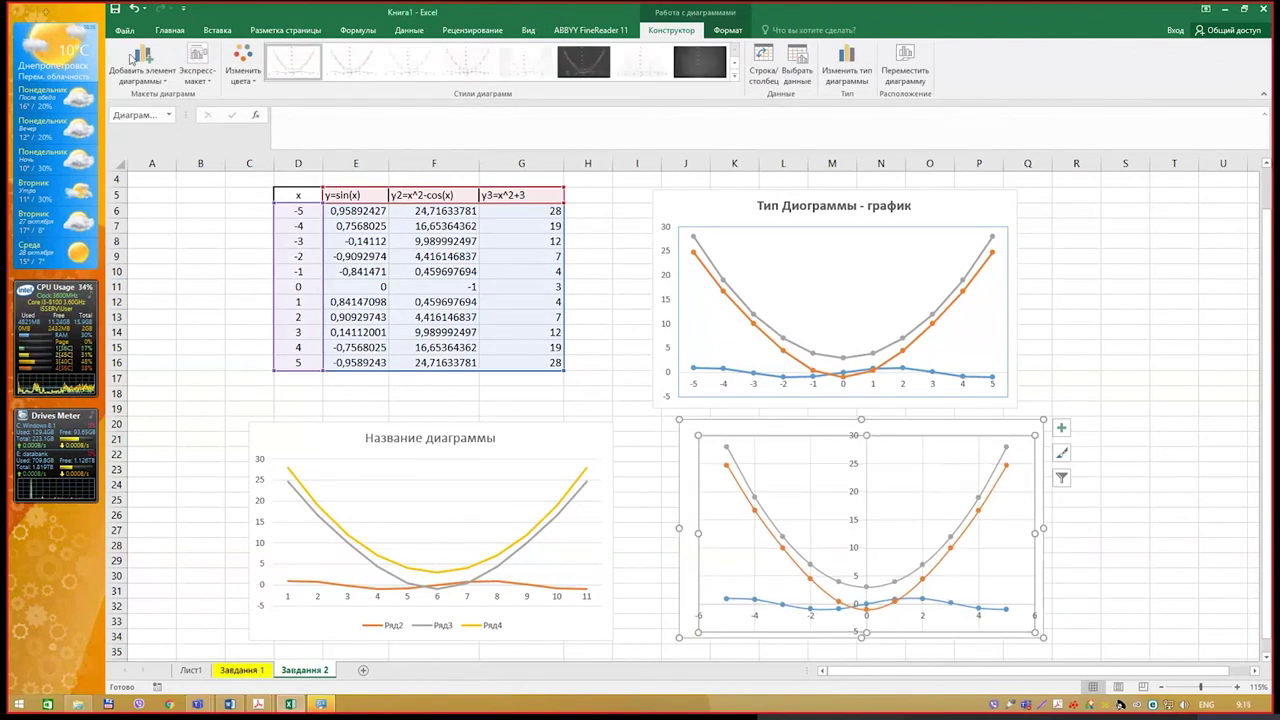
pyautogui.click(141, 80)
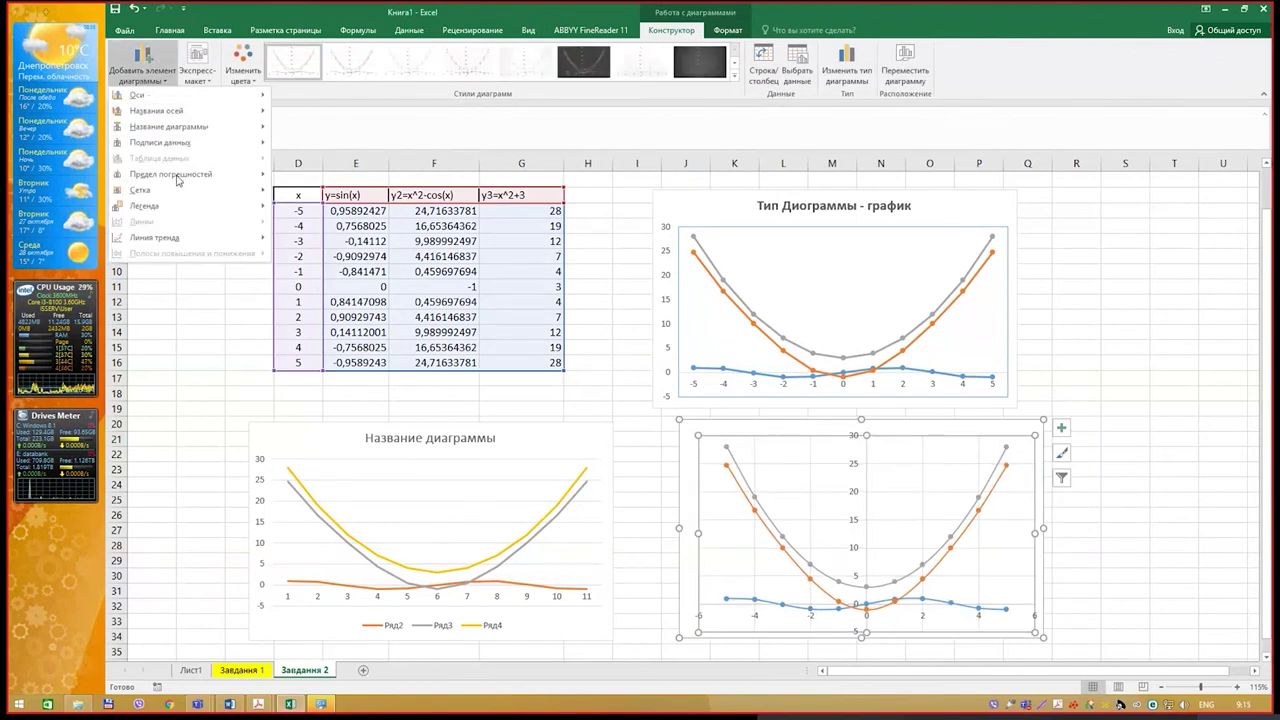
pyautogui.moveTo(180, 127)
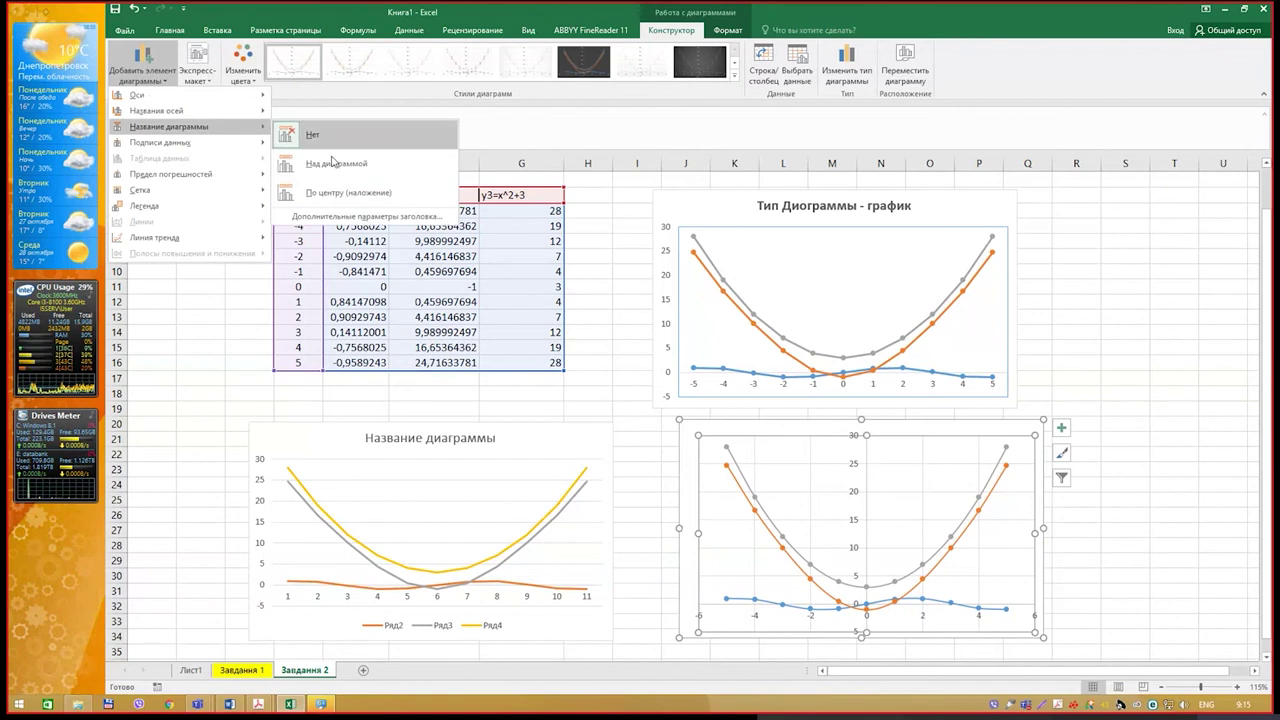
pyautogui.click(350, 174)
pyautogui.tripleClick(830, 434)
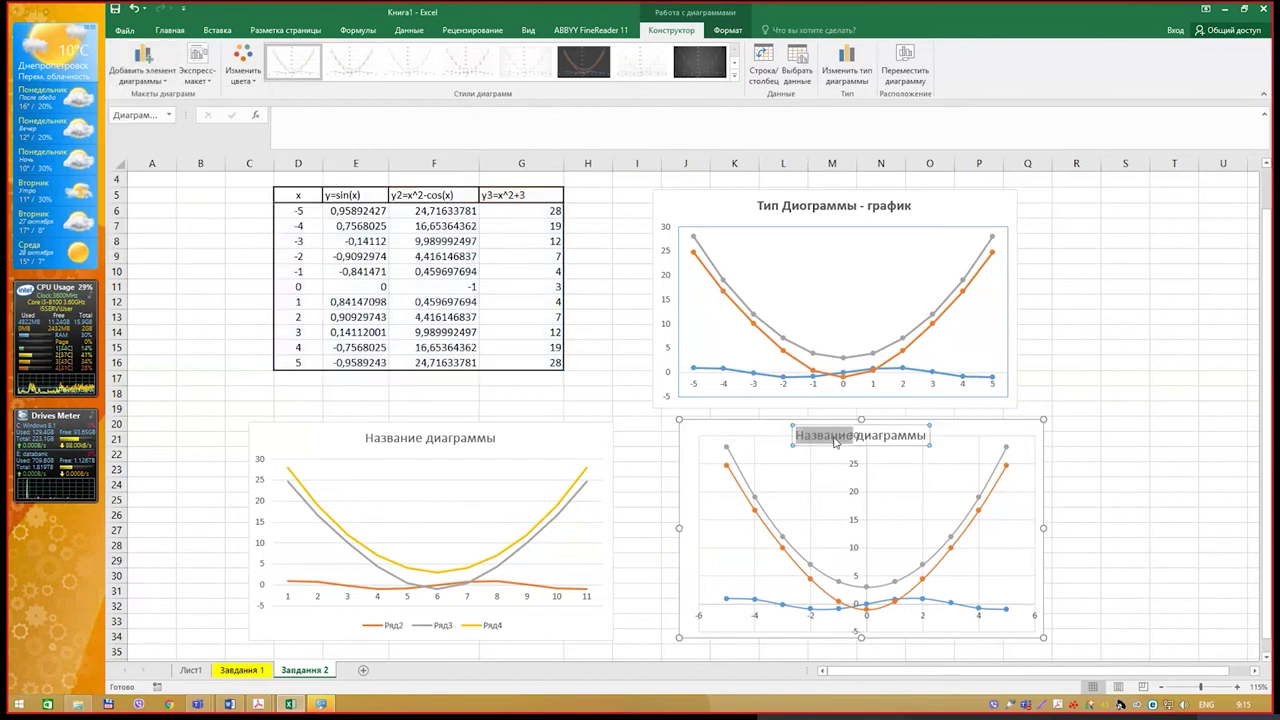
pyautogui.write('Тип Диаграммы - Точечная')
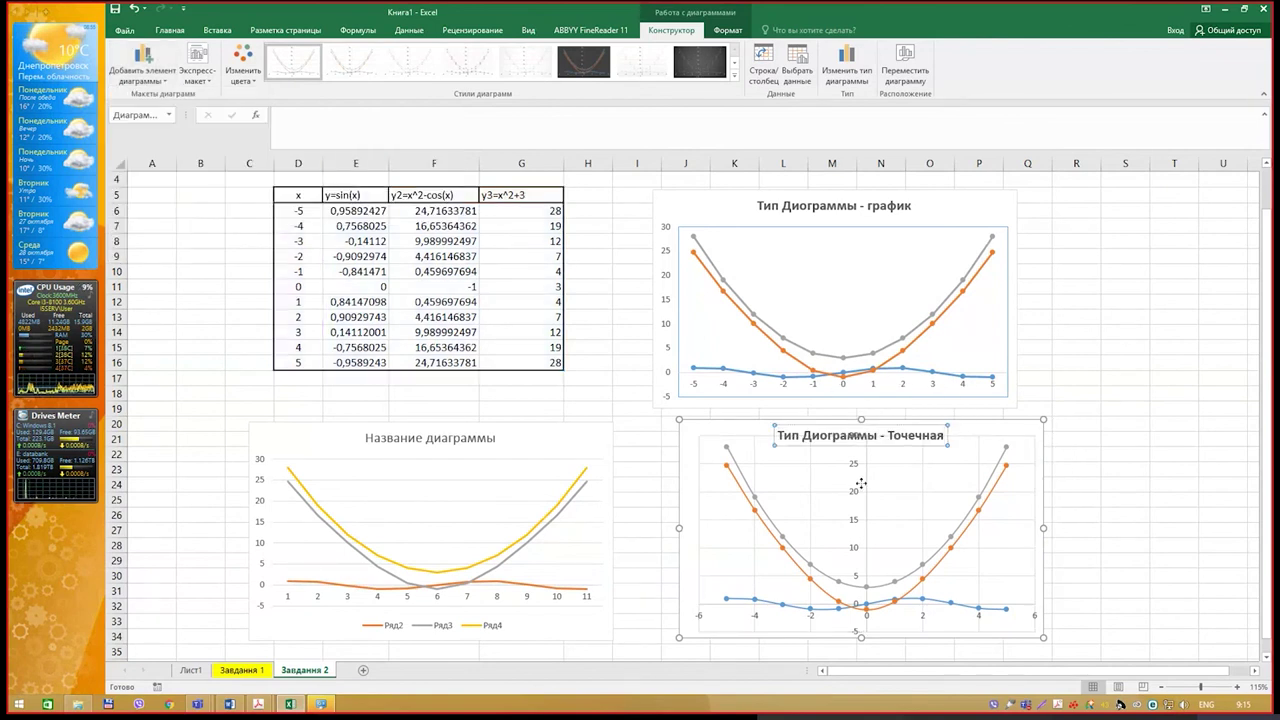
pyautogui.press('Escape')
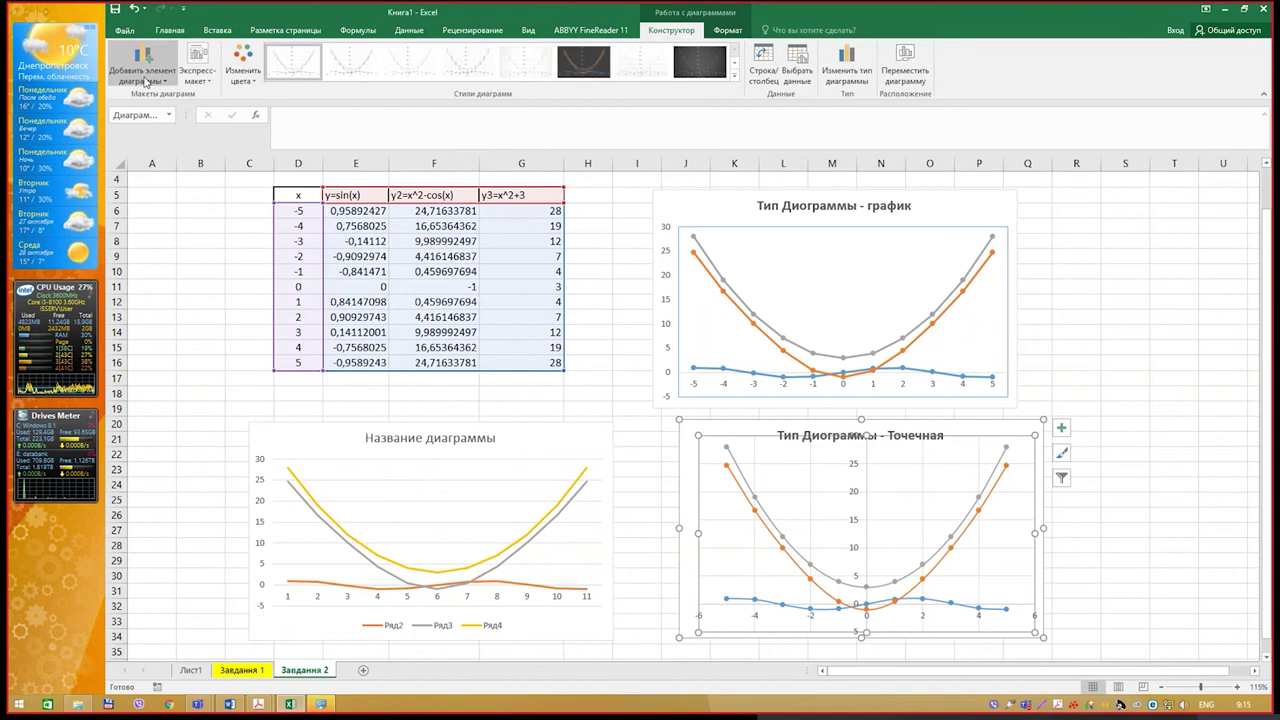
pyautogui.click(143, 68)
pyautogui.moveTo(178, 145)
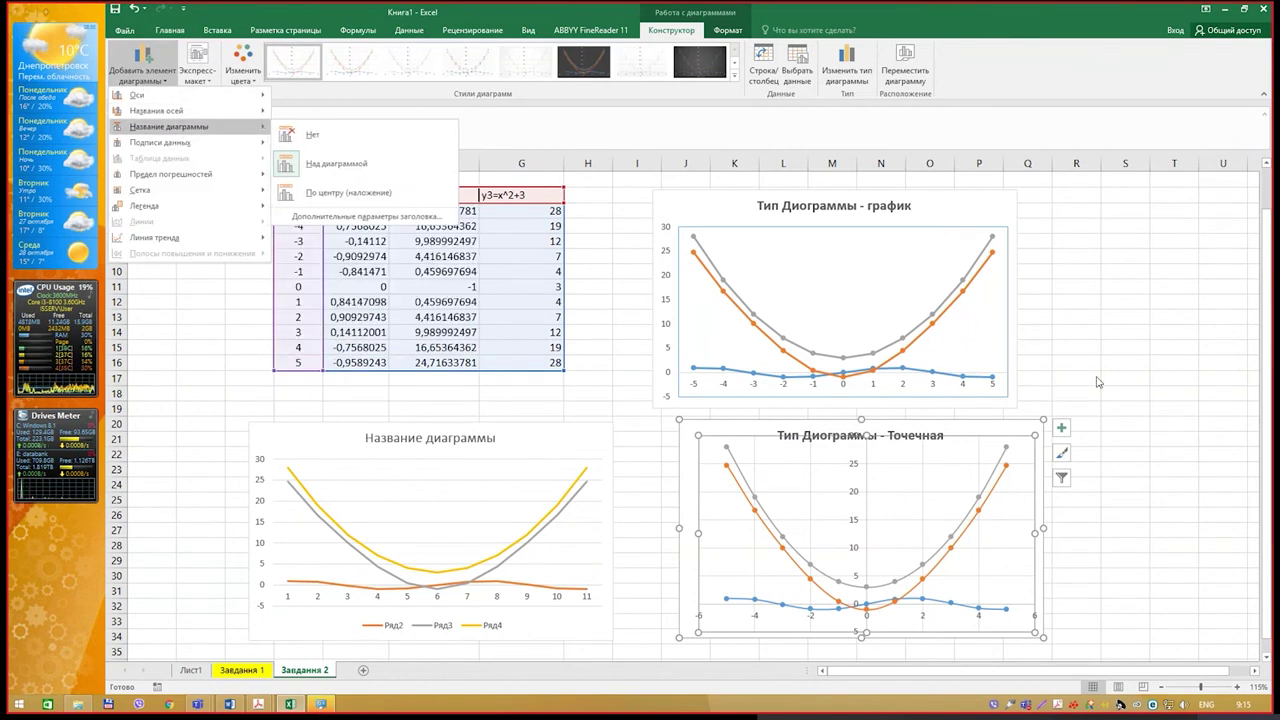
pyautogui.press('Escape')
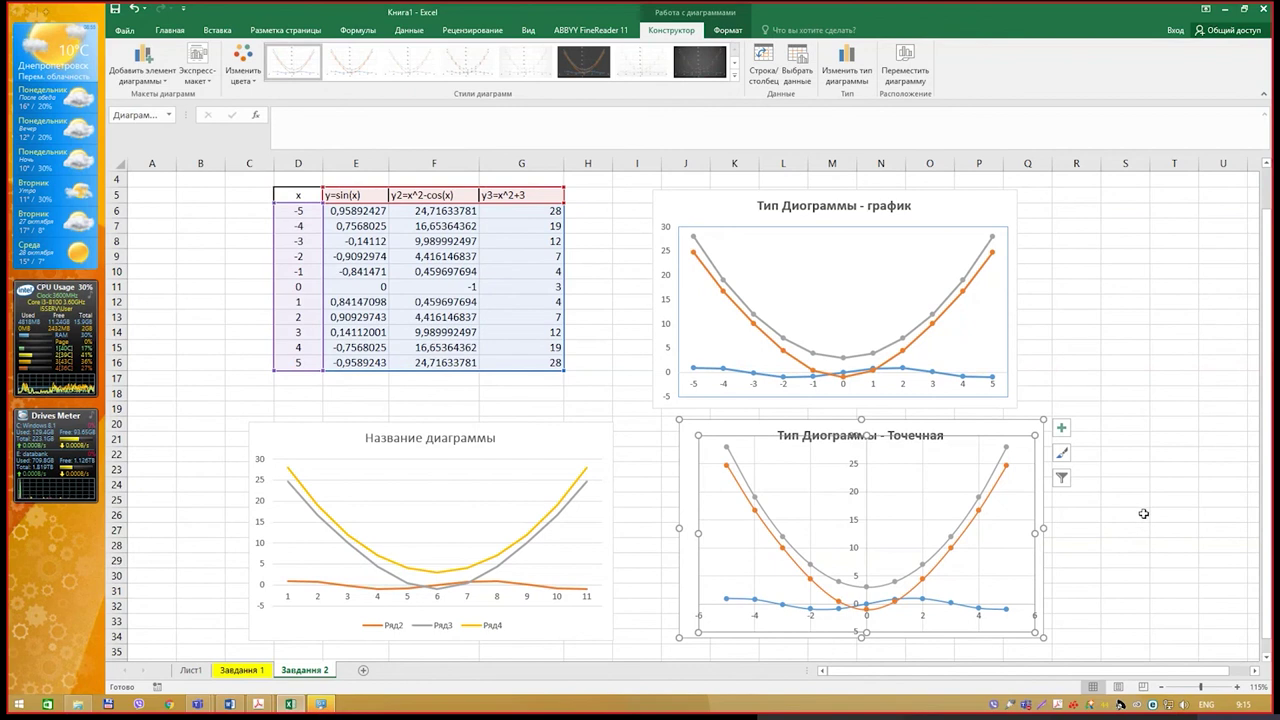
pyautogui.scroll(-4, 1135, 500)
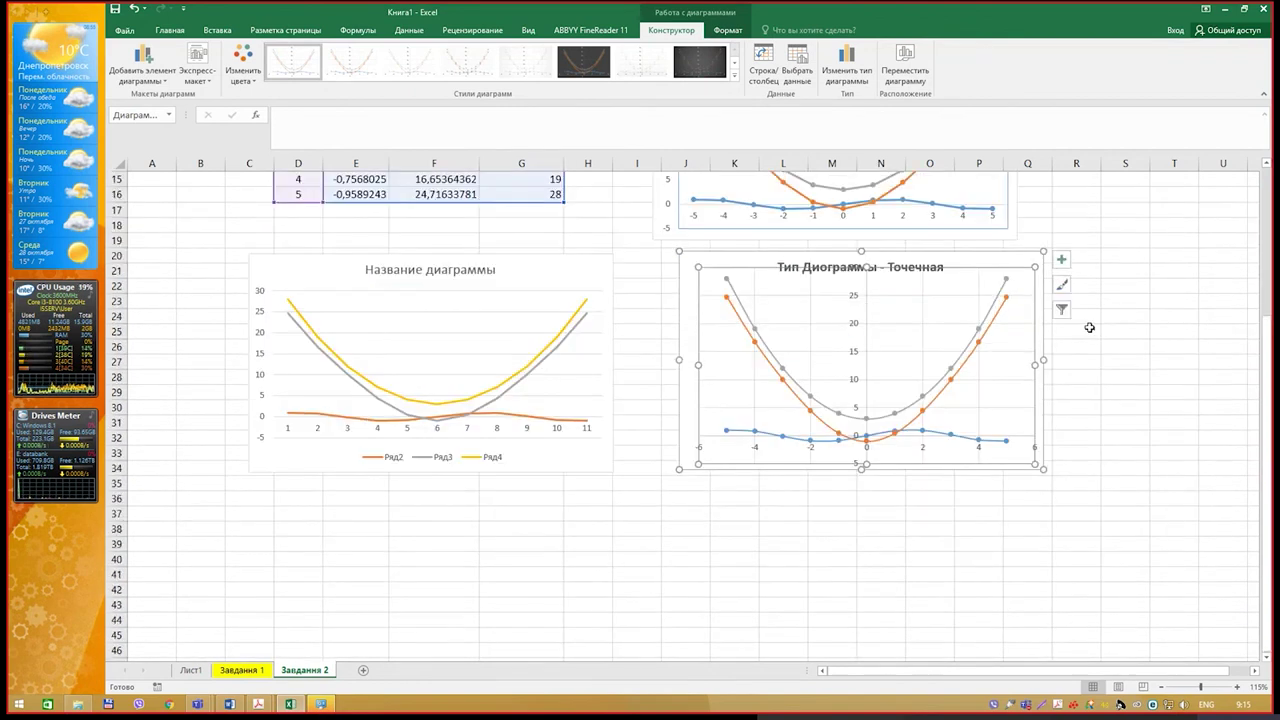
pyautogui.click(1078, 331)
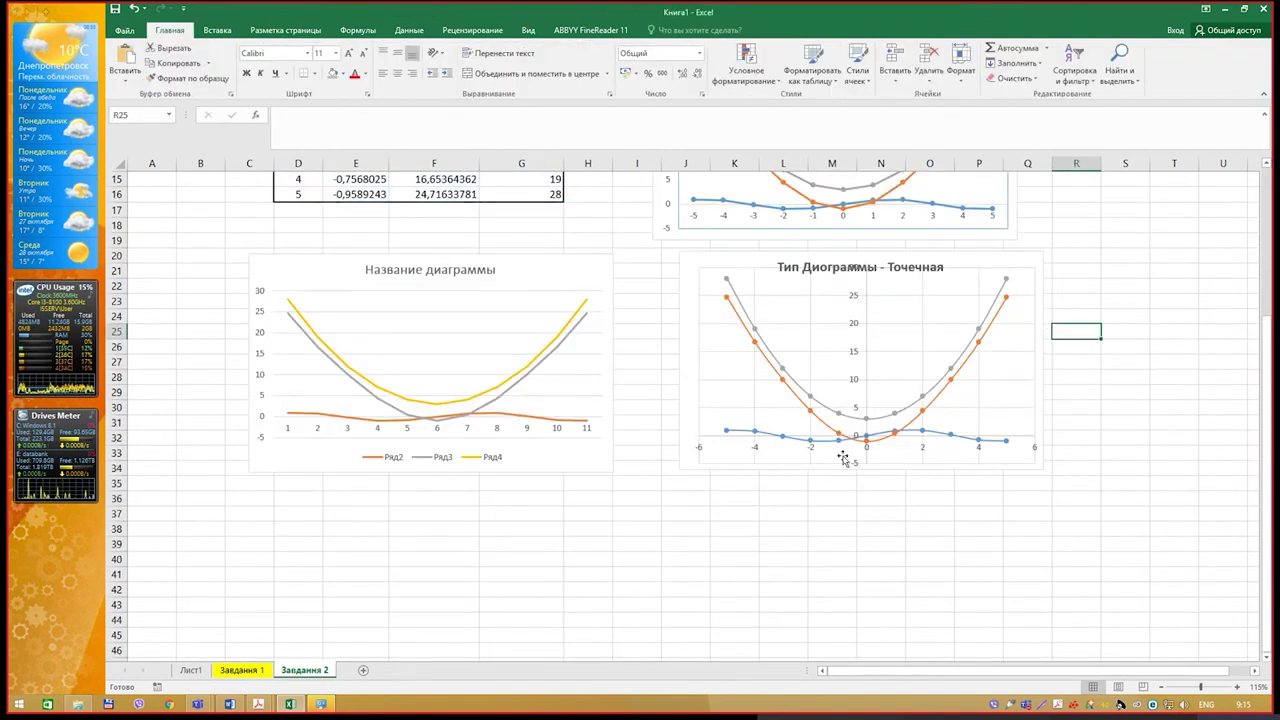
pyautogui.moveTo(258, 703)
pyautogui.click(300, 655)
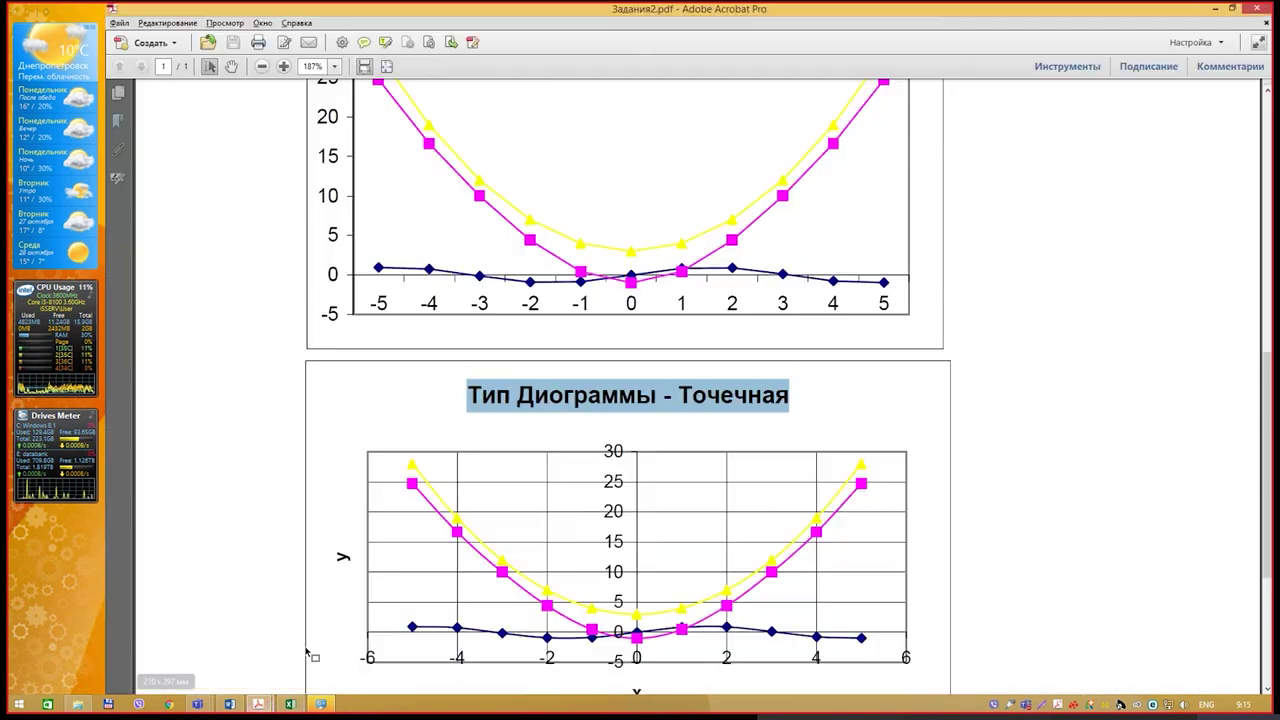
pyautogui.scroll(-1, 550, 515)
pyautogui.scroll(-2, 594, 457)
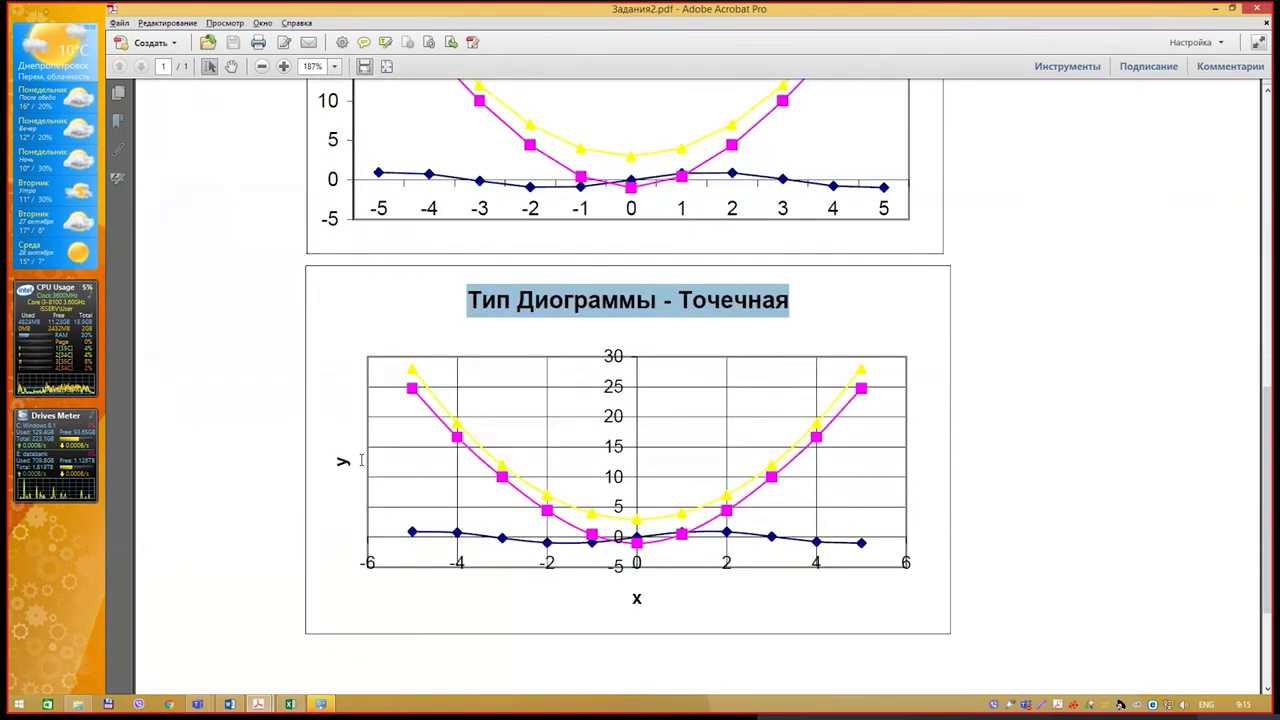
pyautogui.click(289, 704)
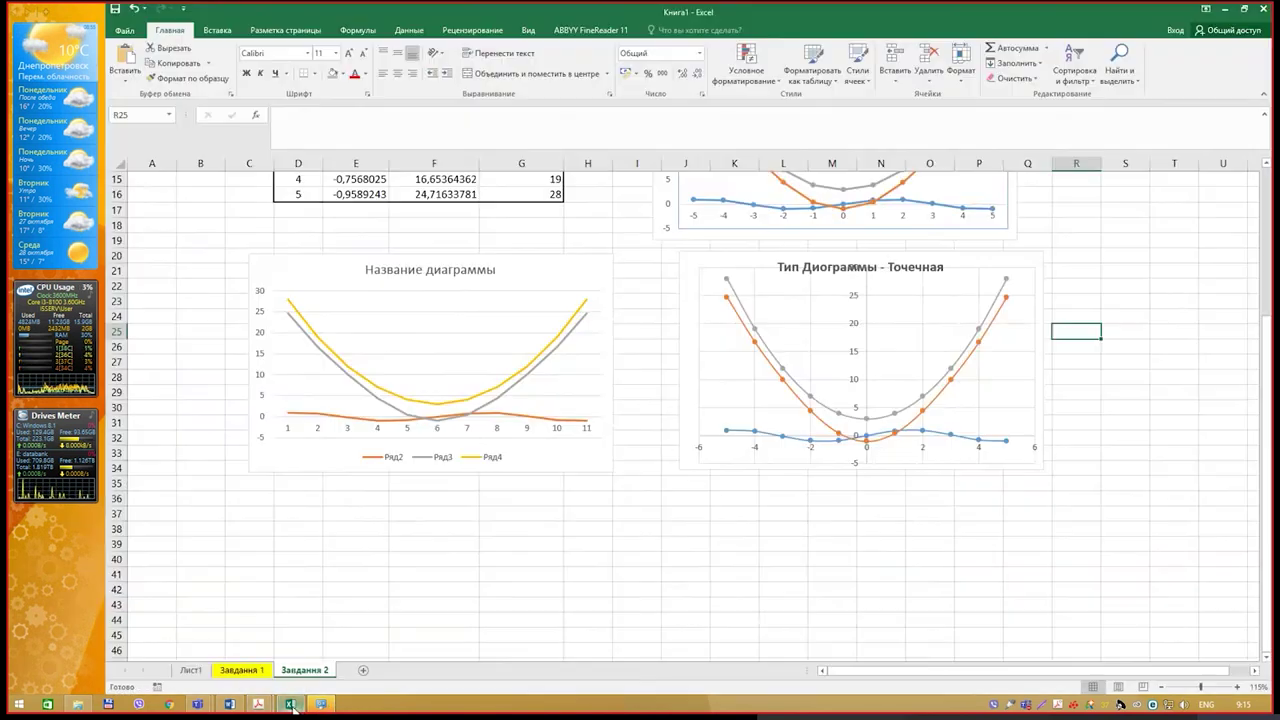
# Add primary horizontal and primary vertical axis titles to the scatter chart.
pyautogui.click(1012, 318)
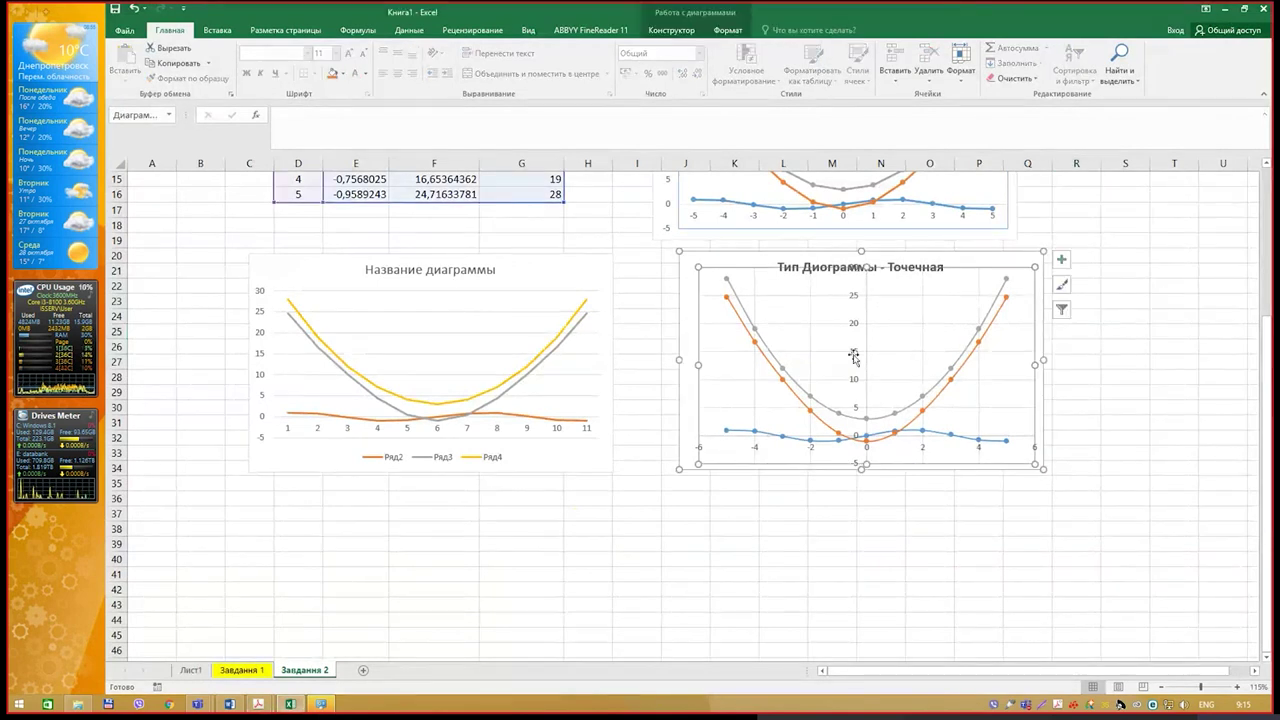
pyautogui.click(671, 30)
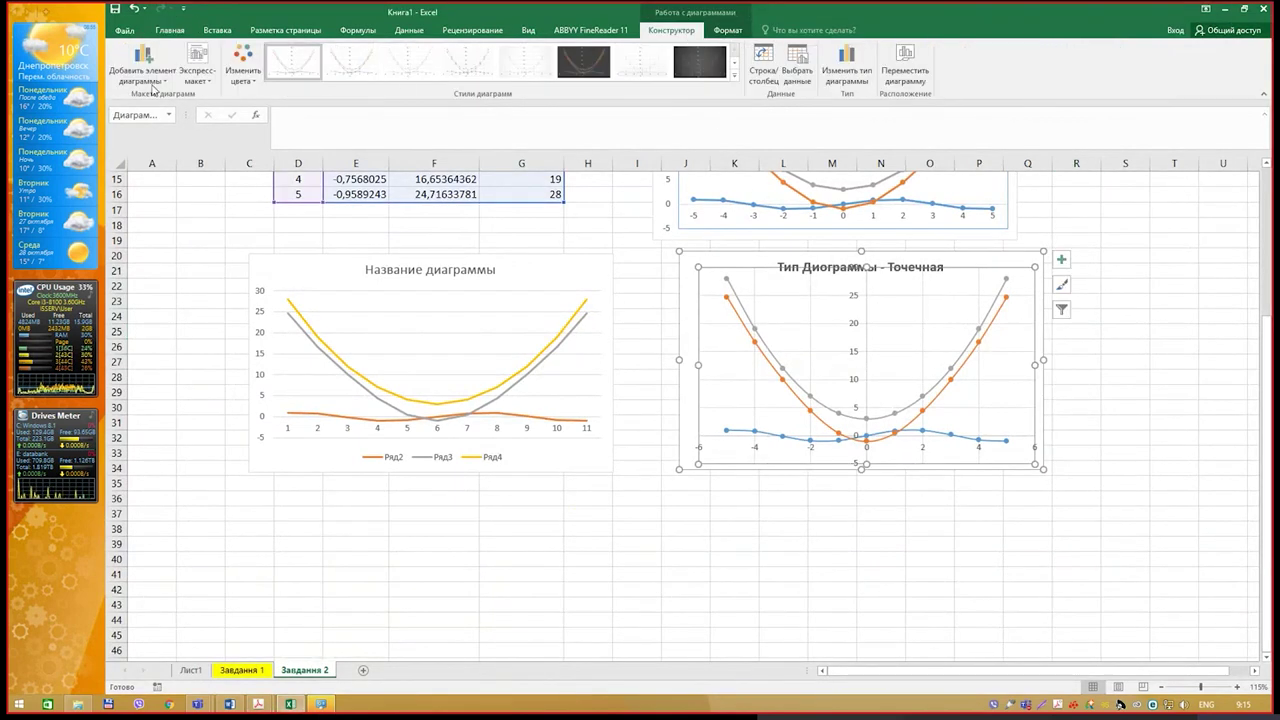
pyautogui.click(154, 89)
pyautogui.moveTo(181, 199)
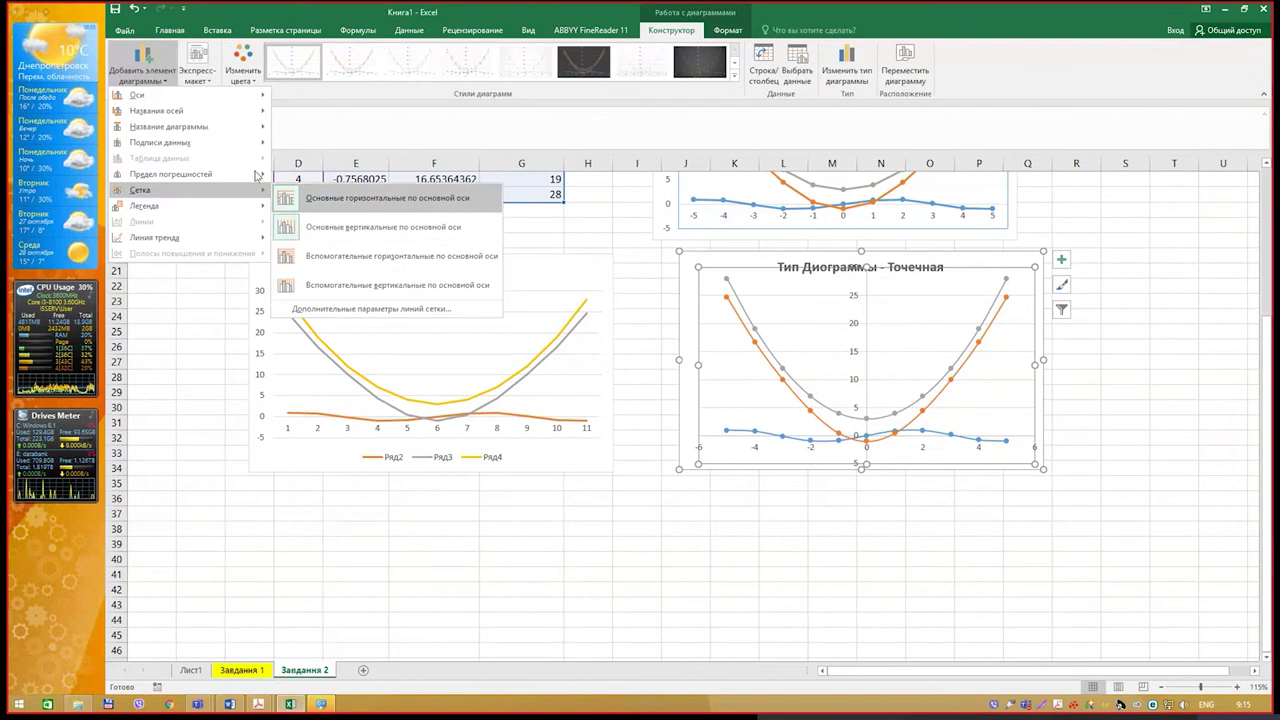
pyautogui.moveTo(221, 116)
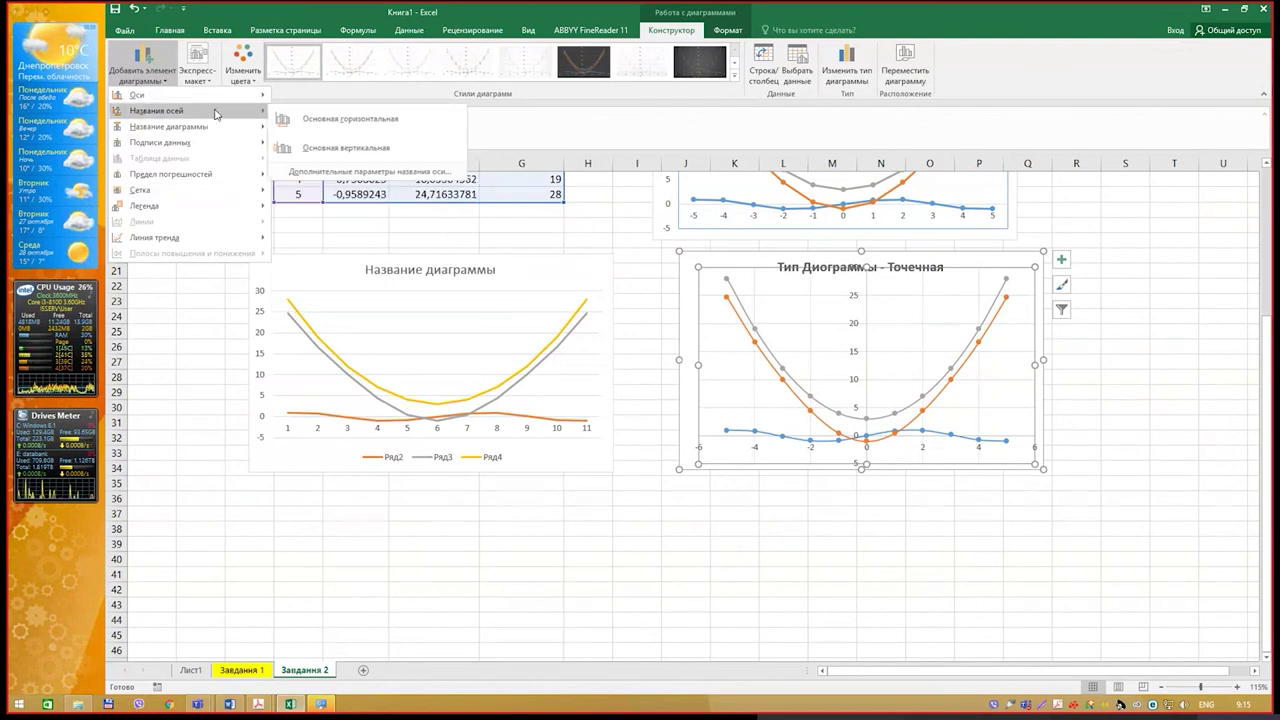
pyautogui.click(300, 124)
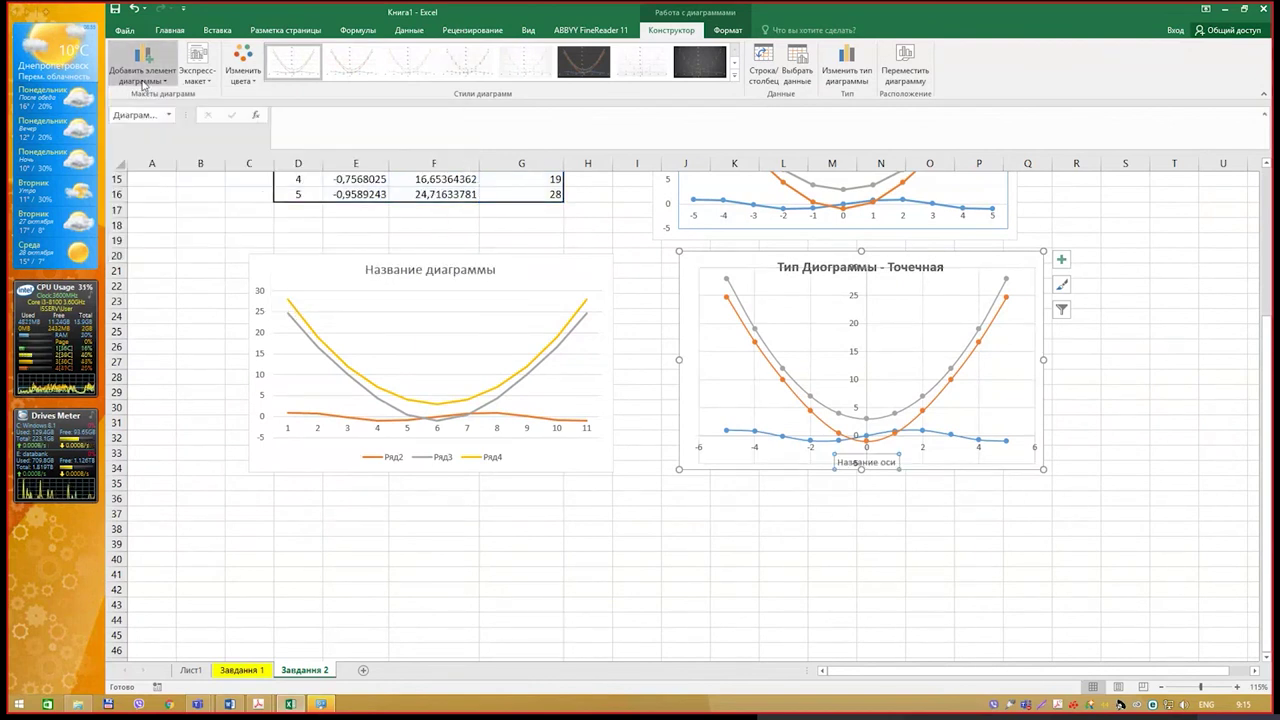
pyautogui.click(143, 85)
pyautogui.click(336, 147)
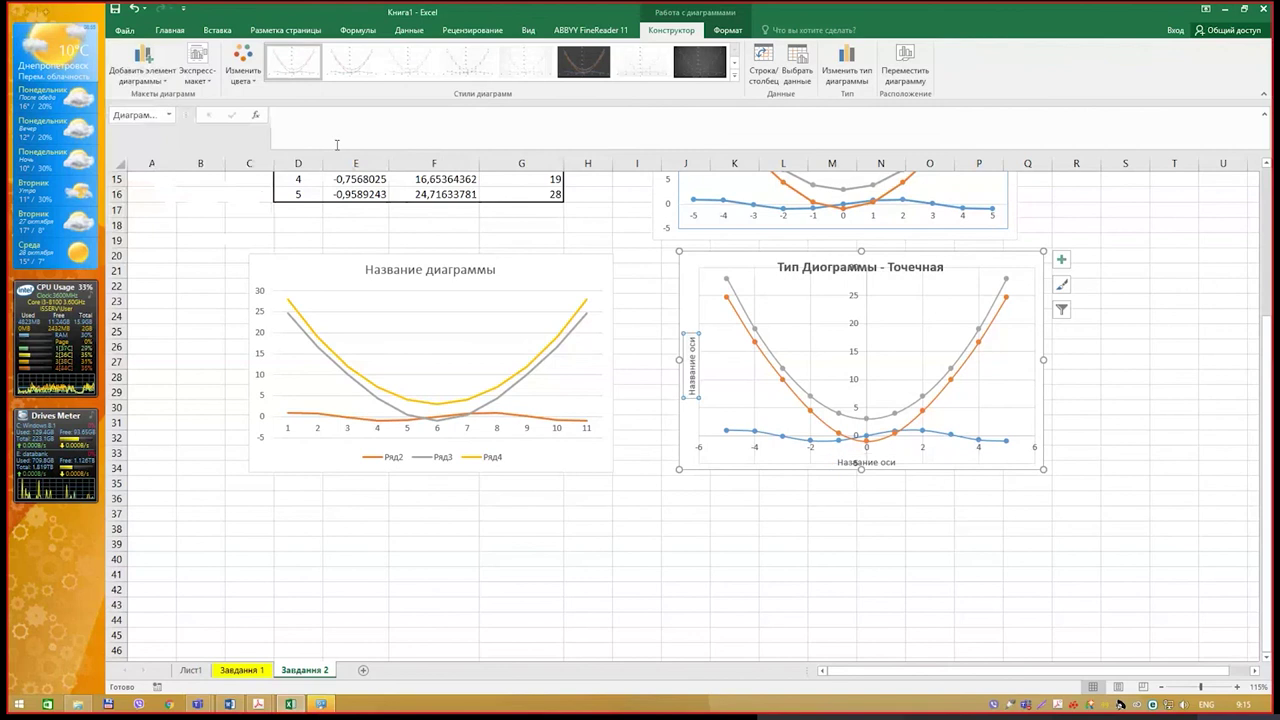
# Set the vertical axis title to 'y' and edit the horizontal axis title to 'x'.
pyautogui.tripleClick(696, 376)
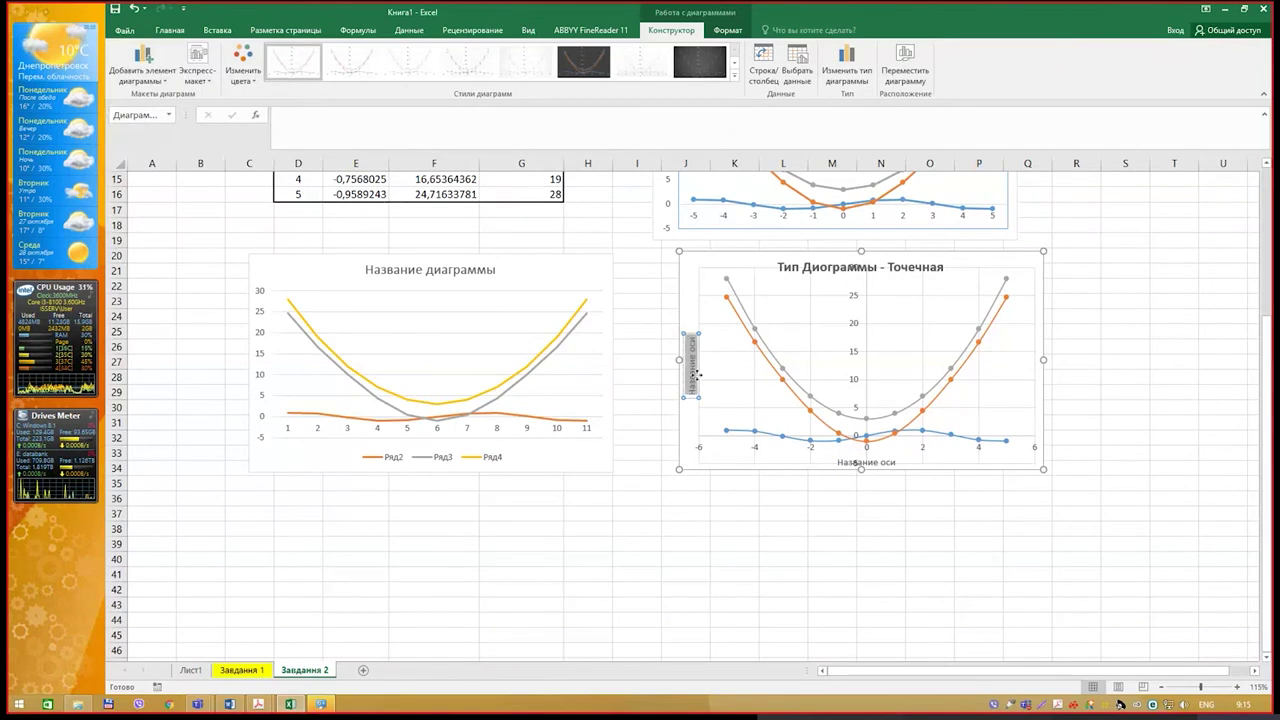
pyautogui.write('y')
pyautogui.doubleClick(860, 463)
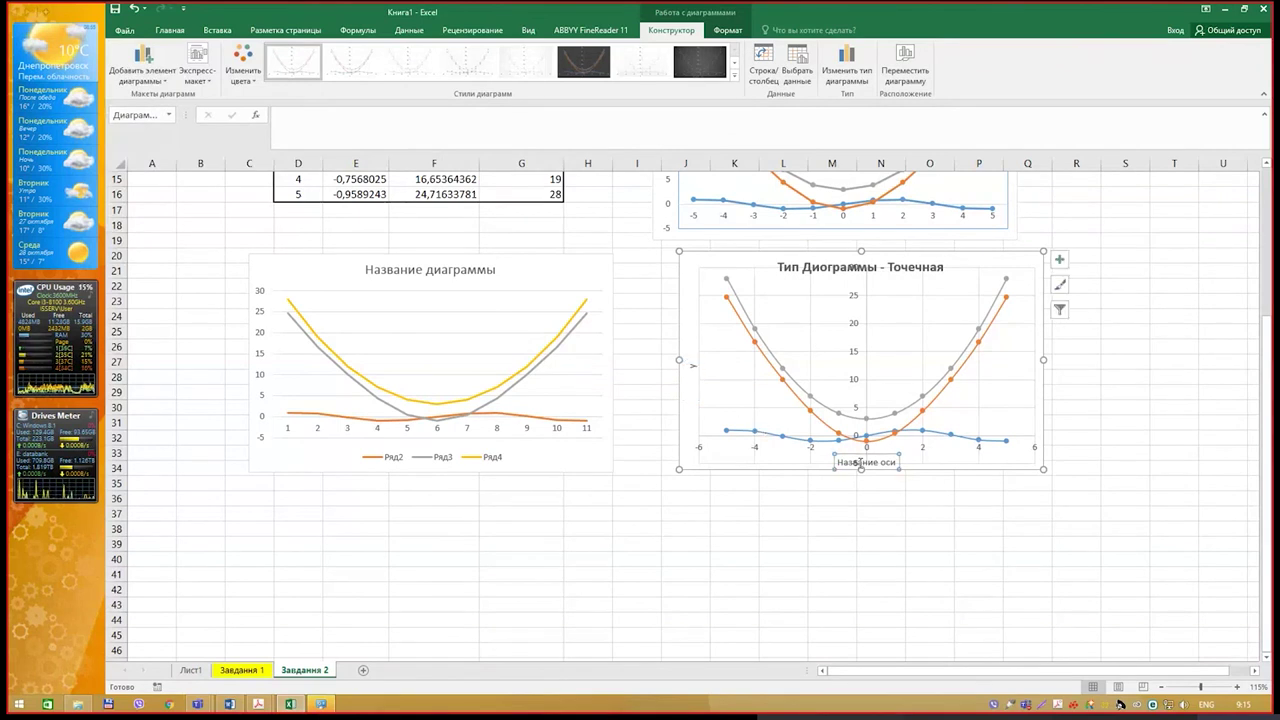
pyautogui.moveTo(838, 463); pyautogui.dragTo(898, 463)
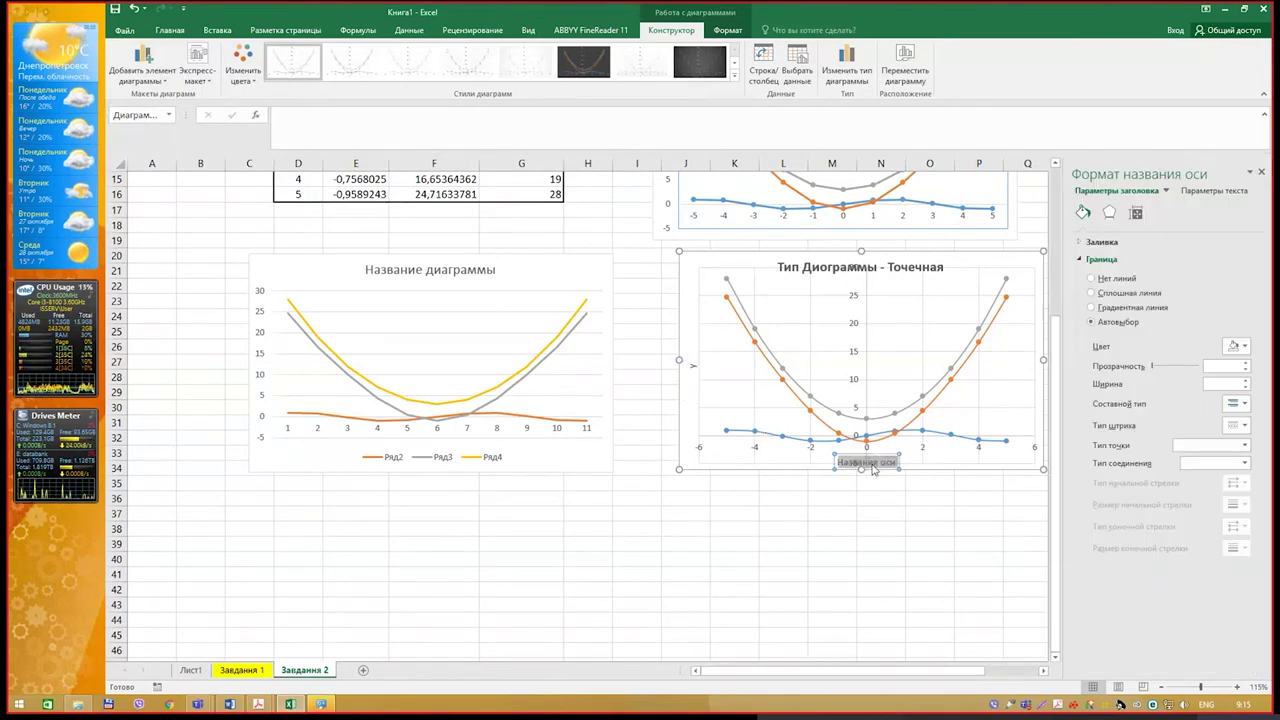
pyautogui.press('BackSpace')
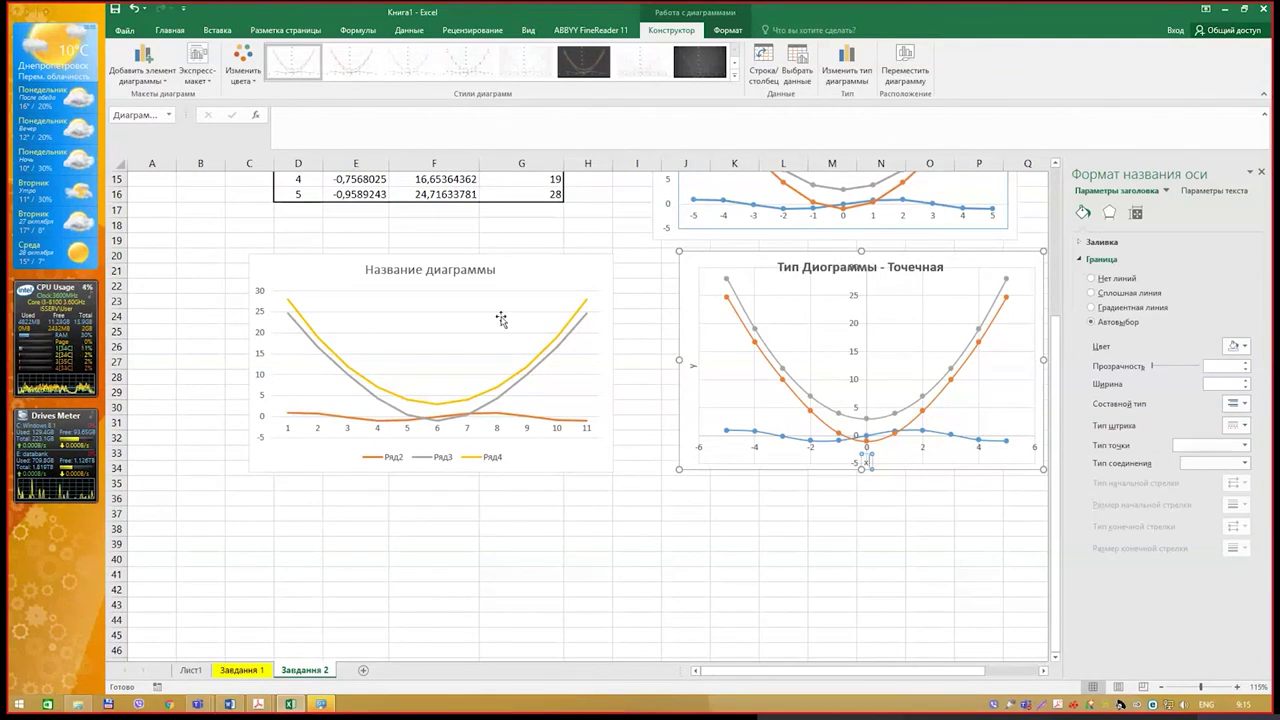
pyautogui.click(676, 526)
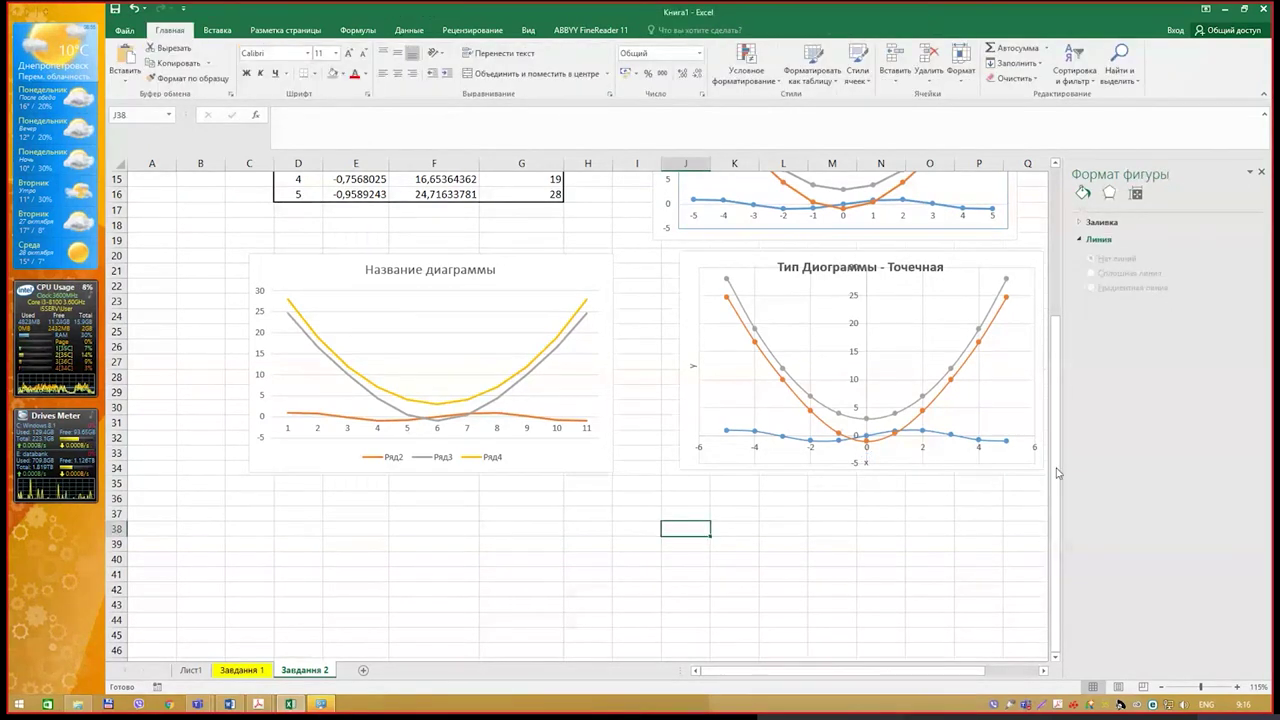
# Enlarge the scatter chart toward the lower right, nudge its plot area, and compare with the reference PDF.
pyautogui.click(1262, 174)
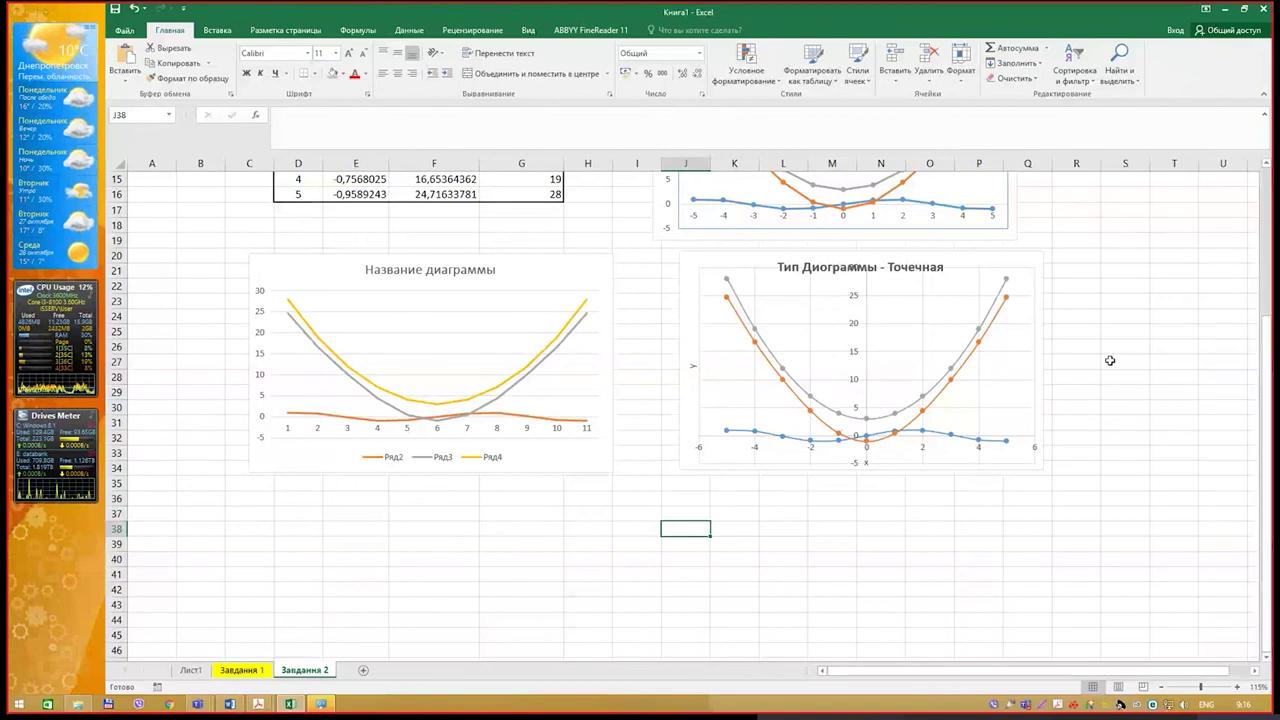
pyautogui.click(914, 332)
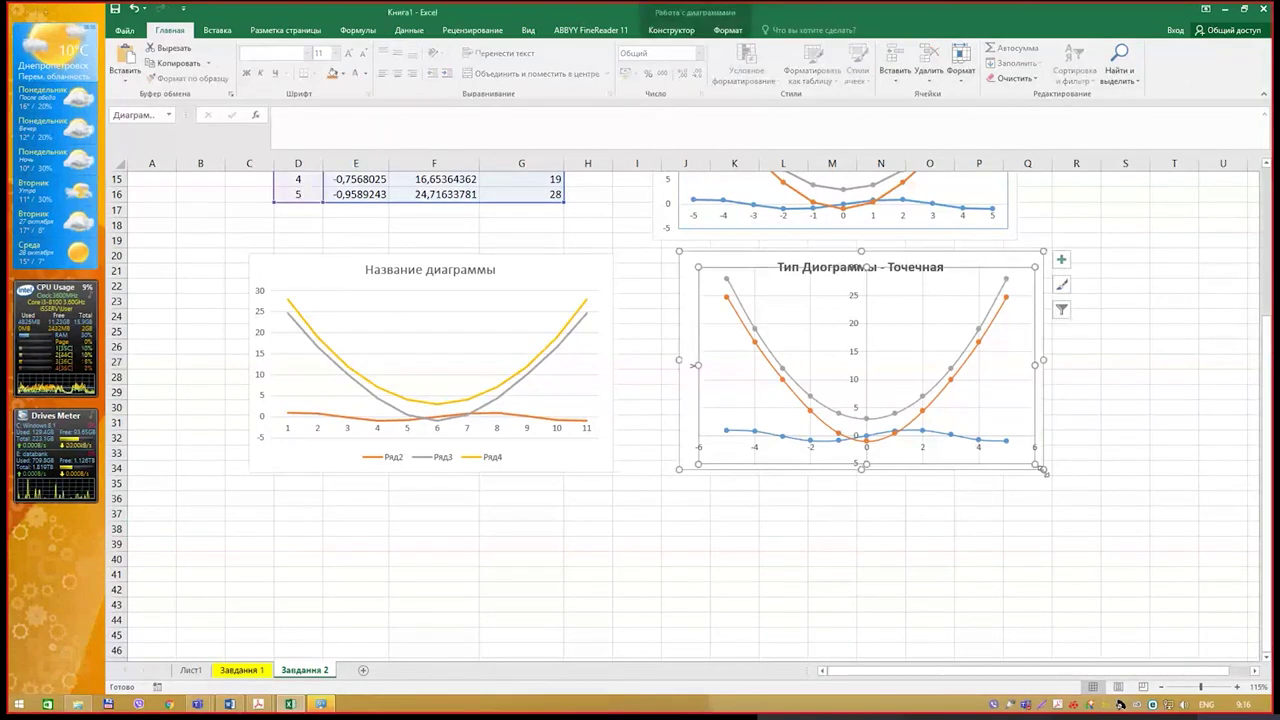
pyautogui.moveTo(1043, 470)
pyautogui.mouseDown()
pyautogui.moveTo(1121, 534)
pyautogui.moveTo(1103, 520)
pyautogui.mouseUp()
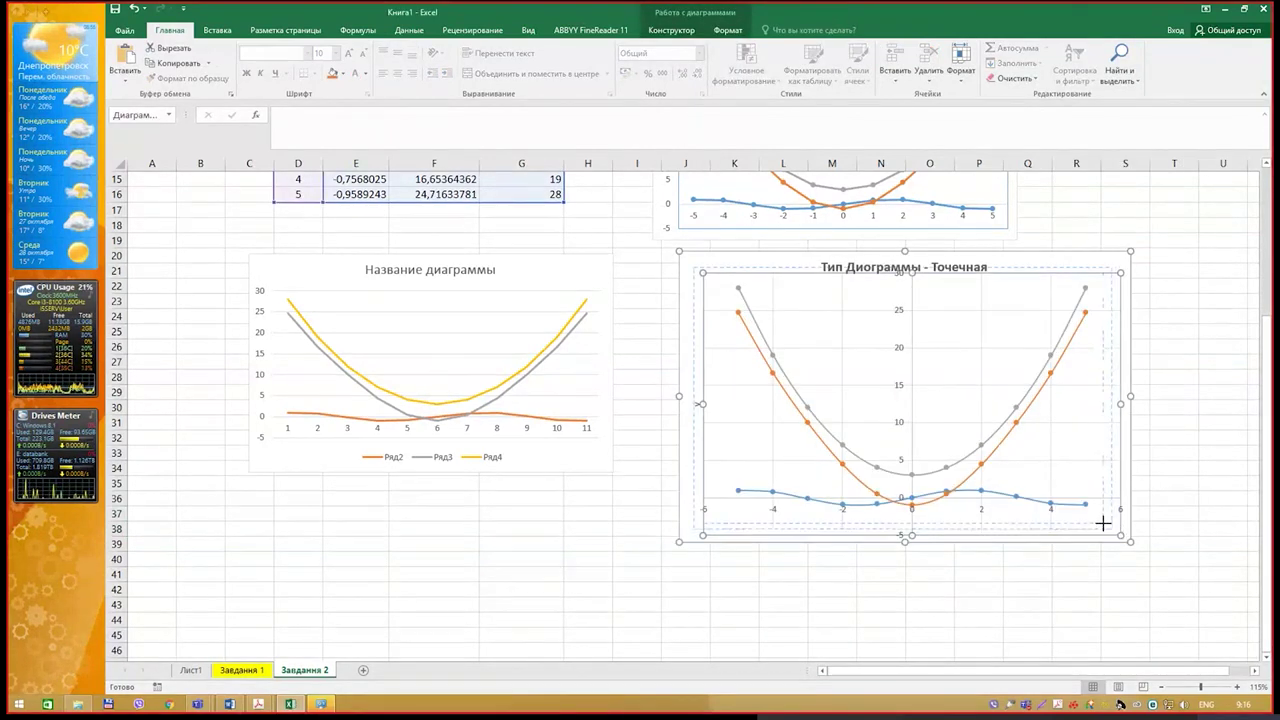
pyautogui.click(979, 310)
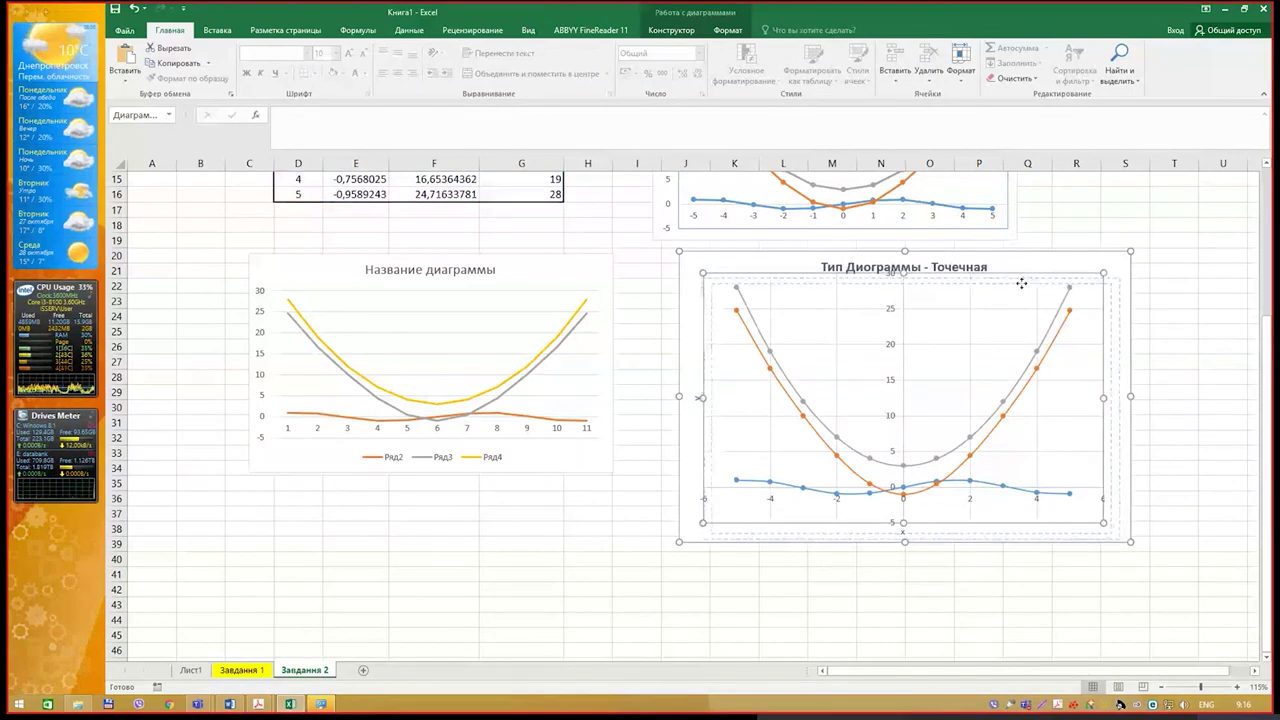
pyautogui.moveTo(1014, 274); pyautogui.dragTo(1020, 283)
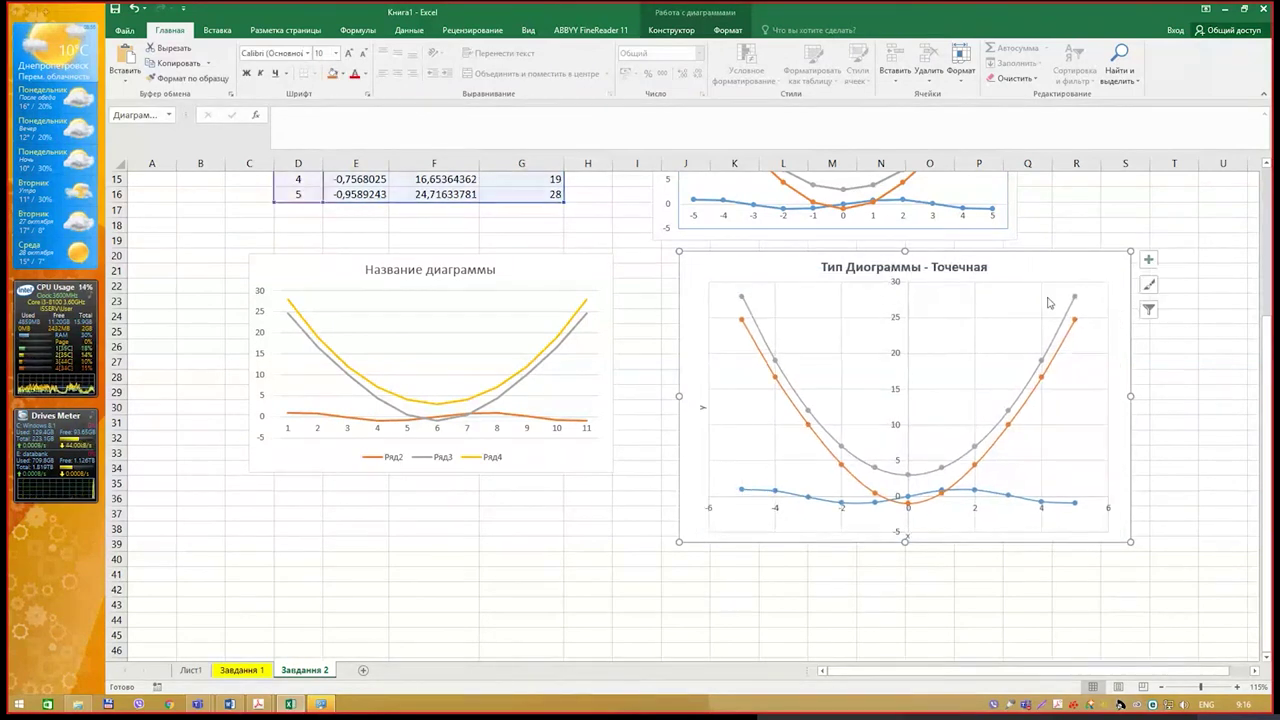
pyautogui.click(1035, 603)
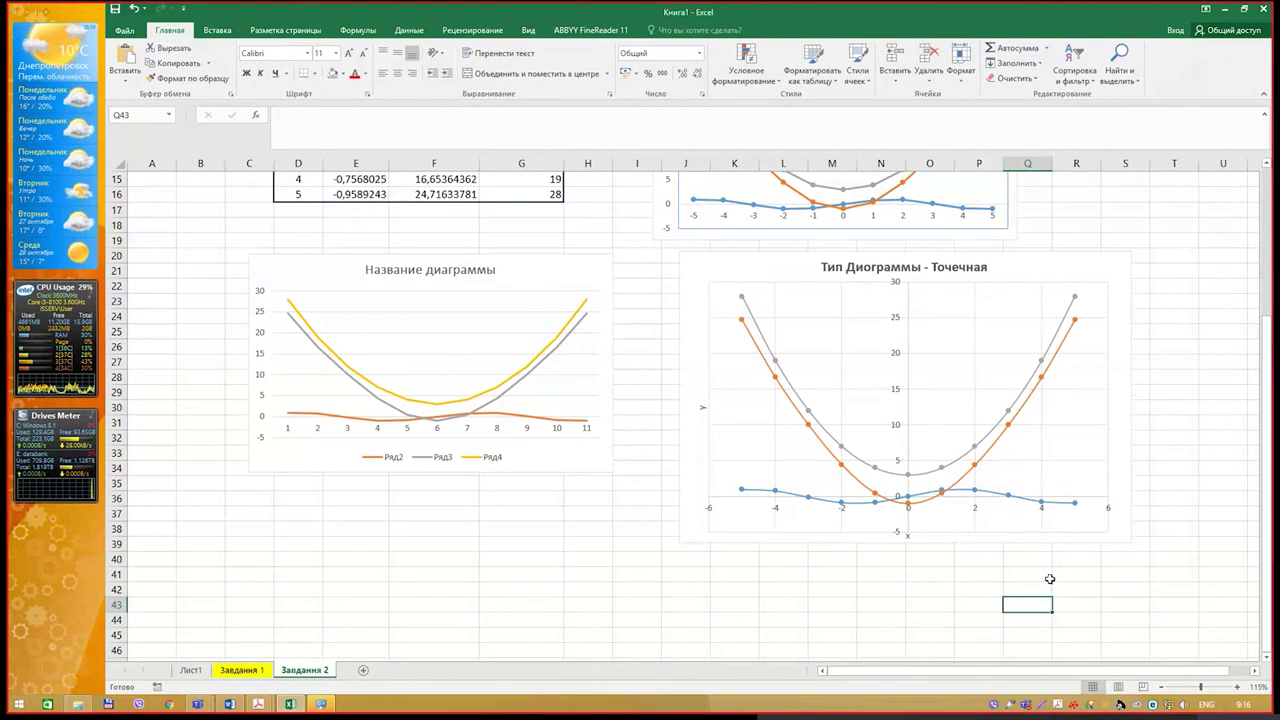
pyautogui.hotkey('alt', 'Tab')
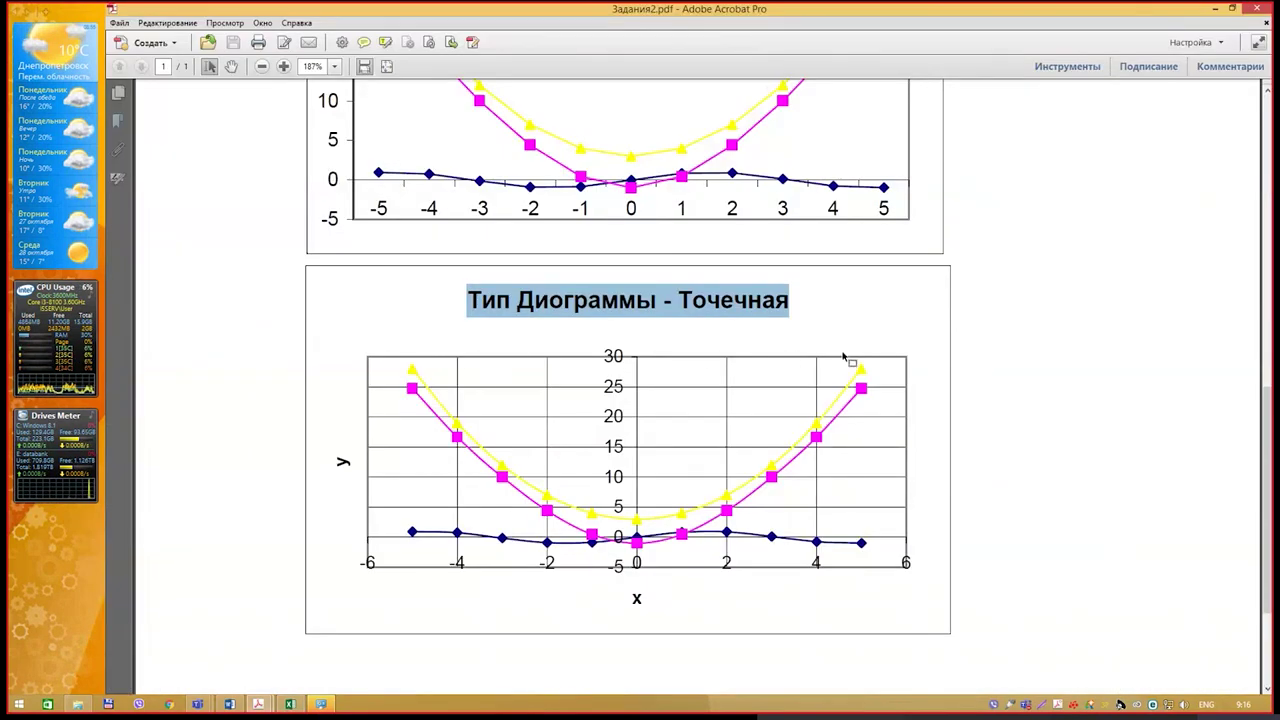
pyautogui.hotkey('alt', 'Tab')
# Give the scatter chart's plot area a solid, thicker border line.
pyautogui.click(954, 283)
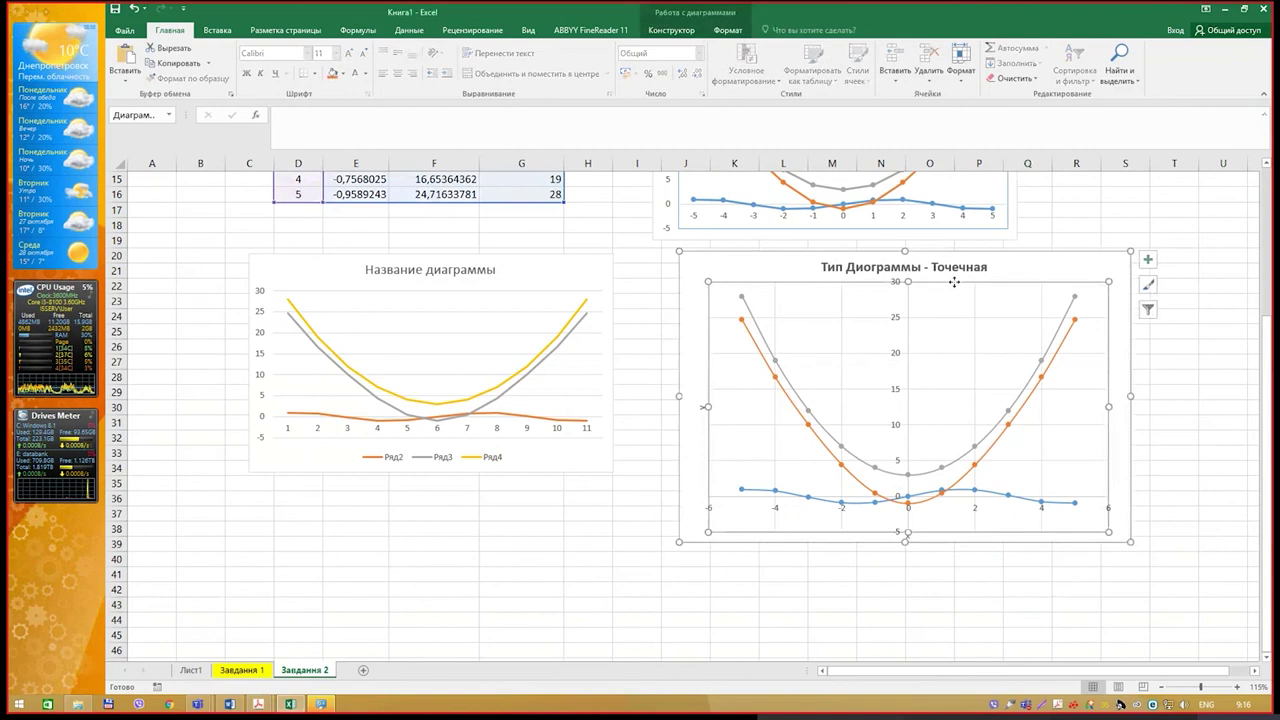
pyautogui.doubleClick(954, 283)
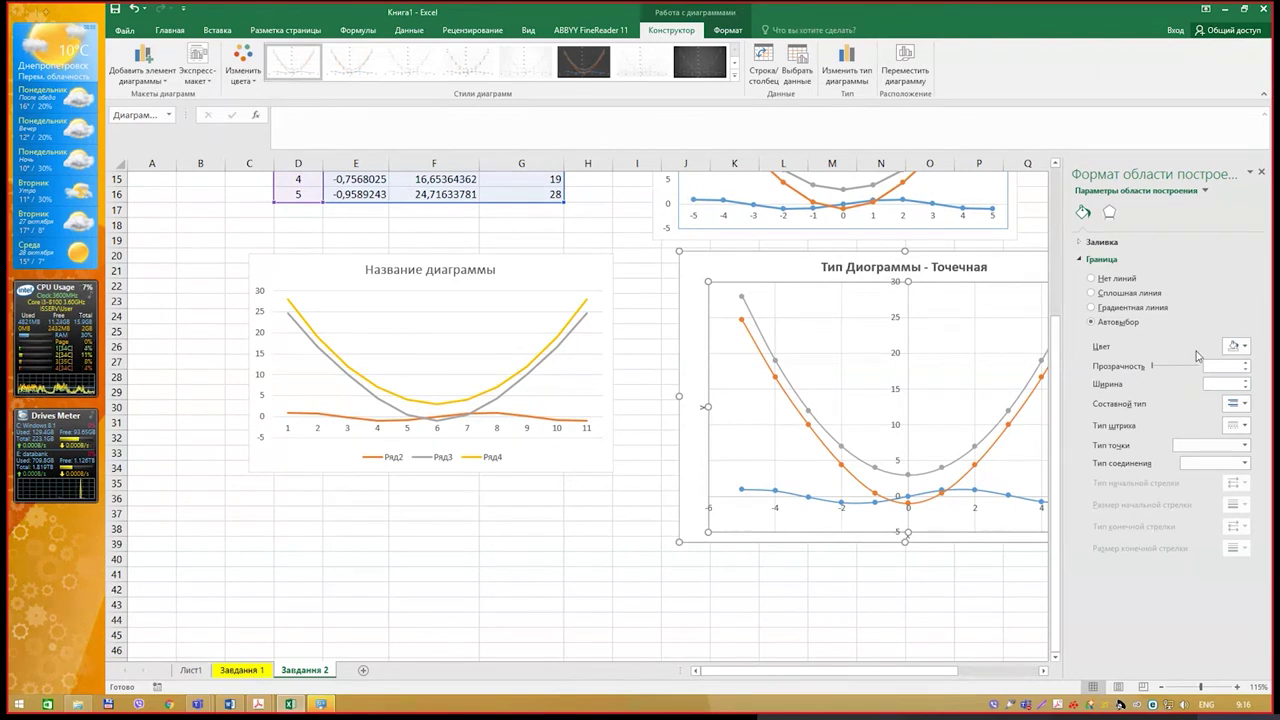
pyautogui.click(1147, 293)
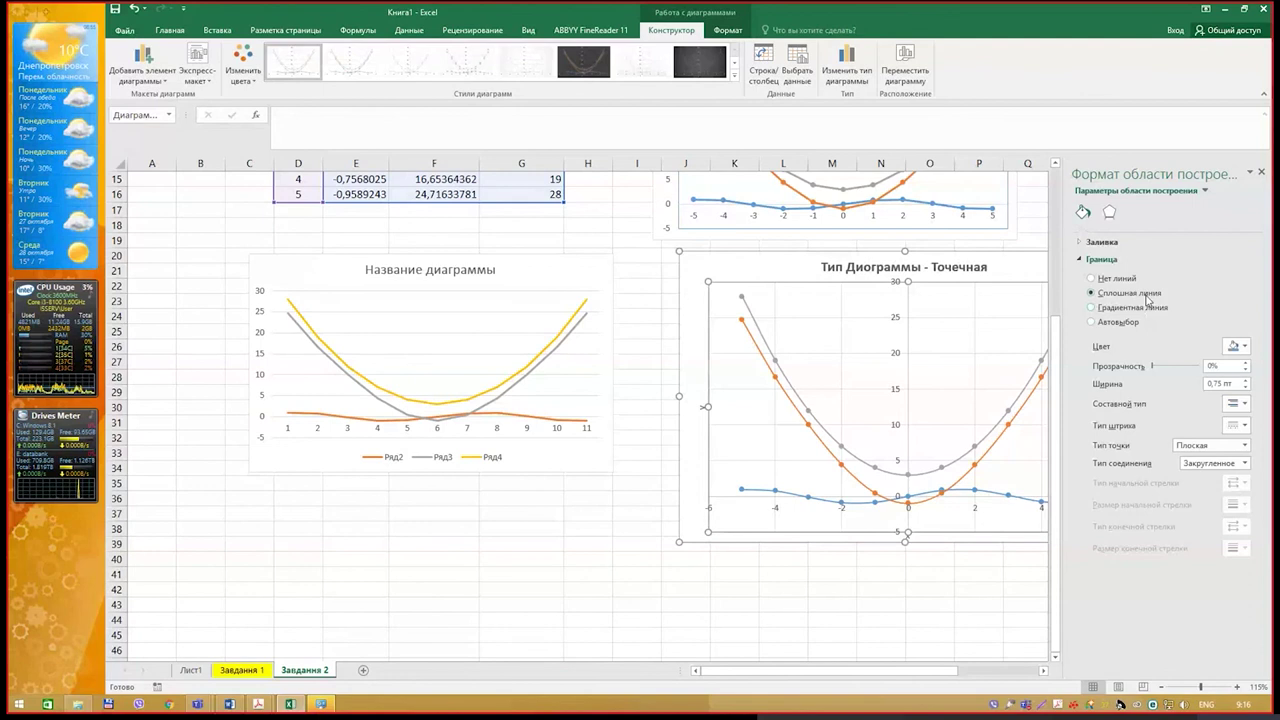
pyautogui.click(1247, 380)
pyautogui.click(1247, 380)
pyautogui.click(1247, 380)
pyautogui.click(880, 619)
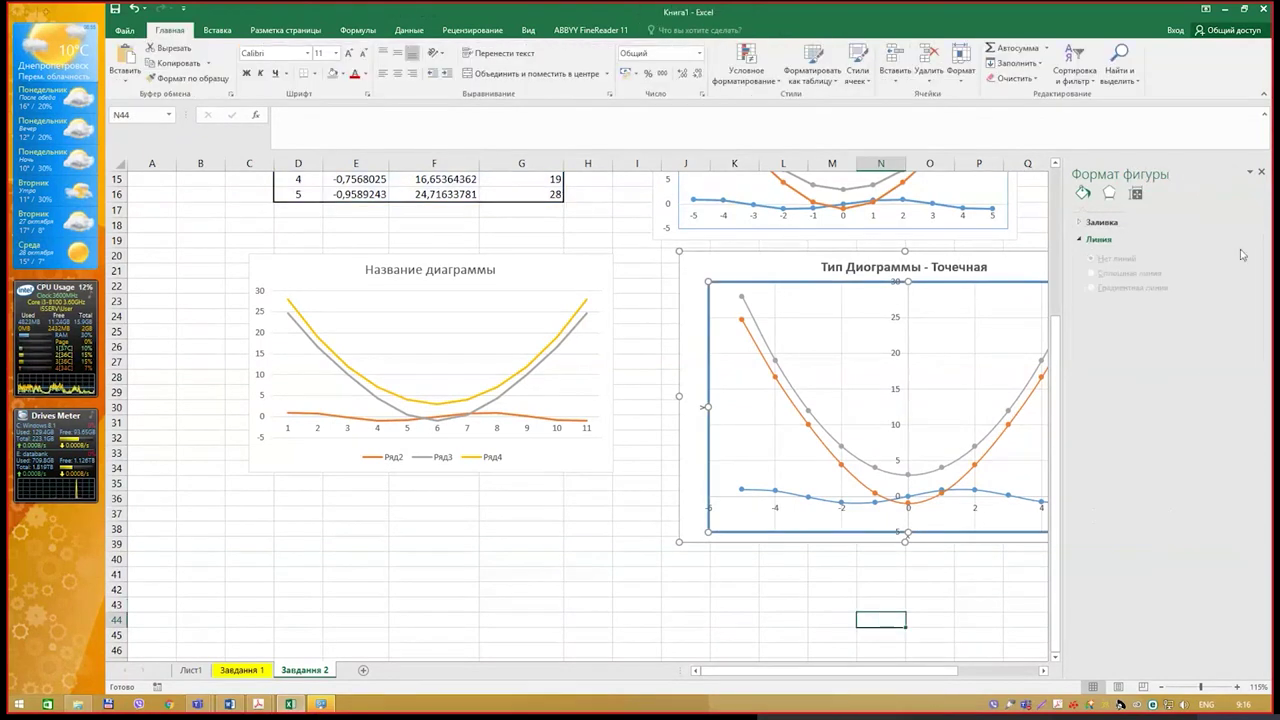
pyautogui.click(1262, 173)
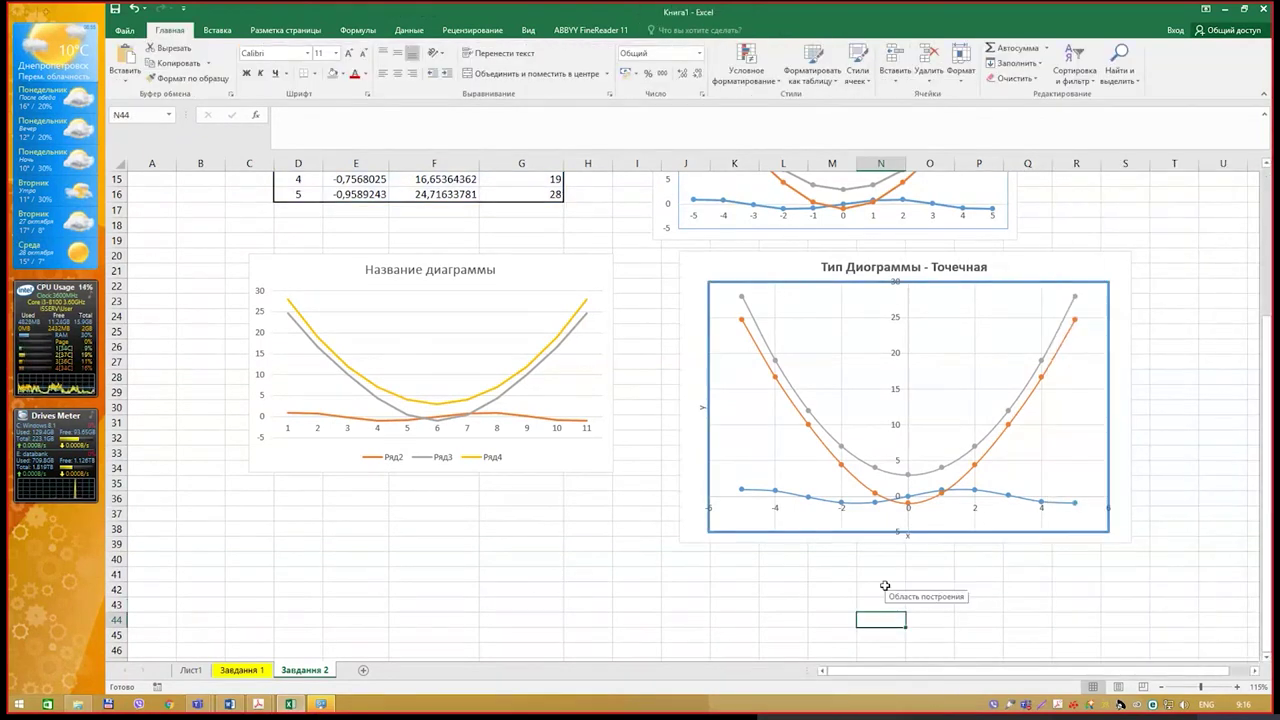
pyautogui.scroll(4, 885, 583)
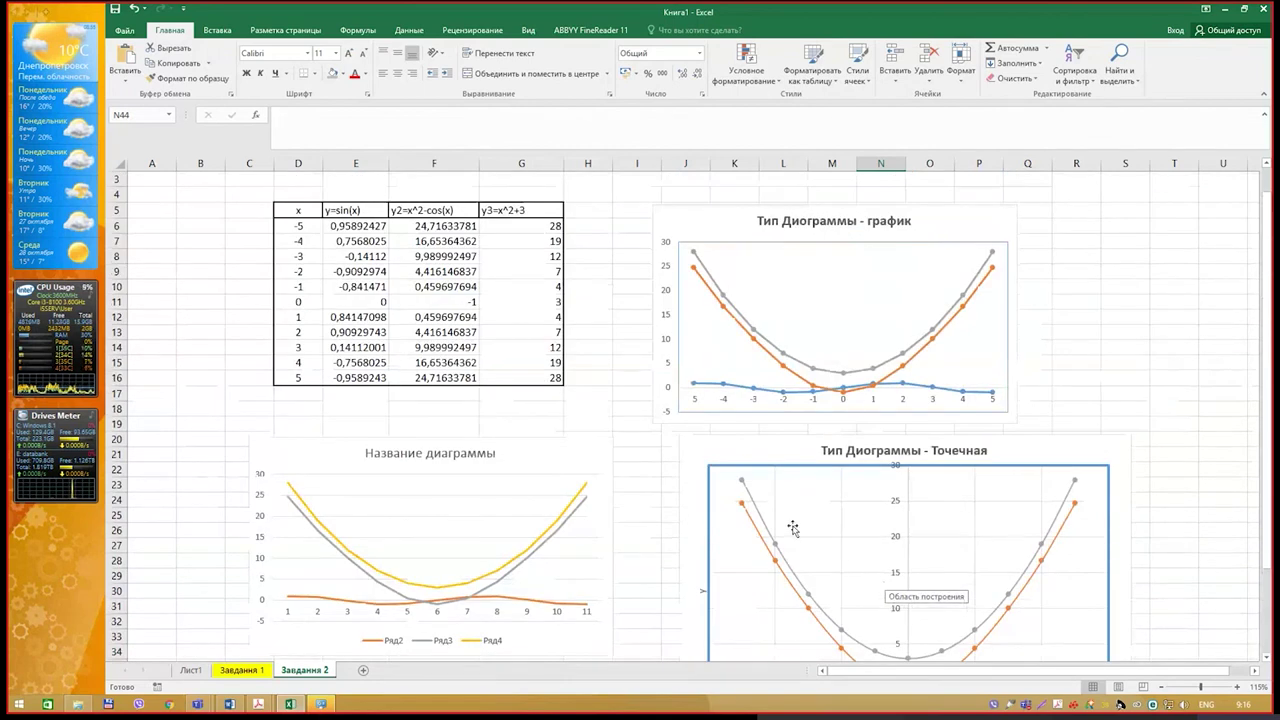
pyautogui.scroll(-2, 779, 528)
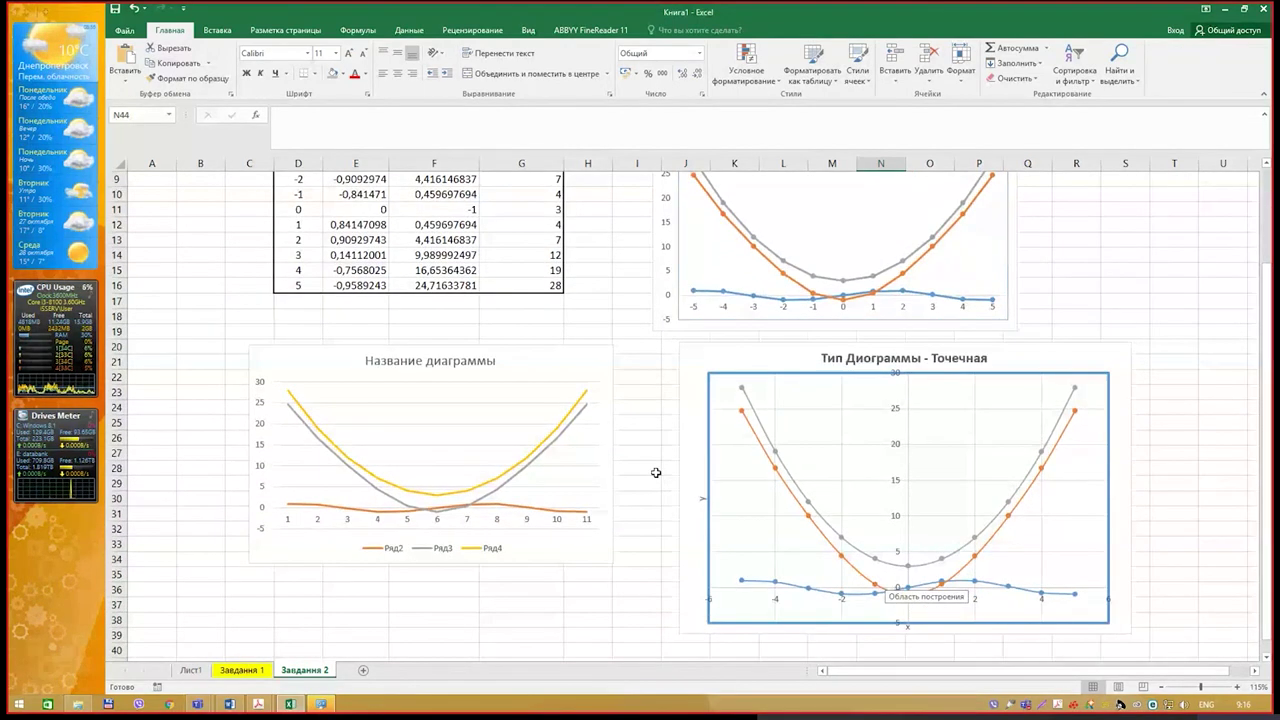